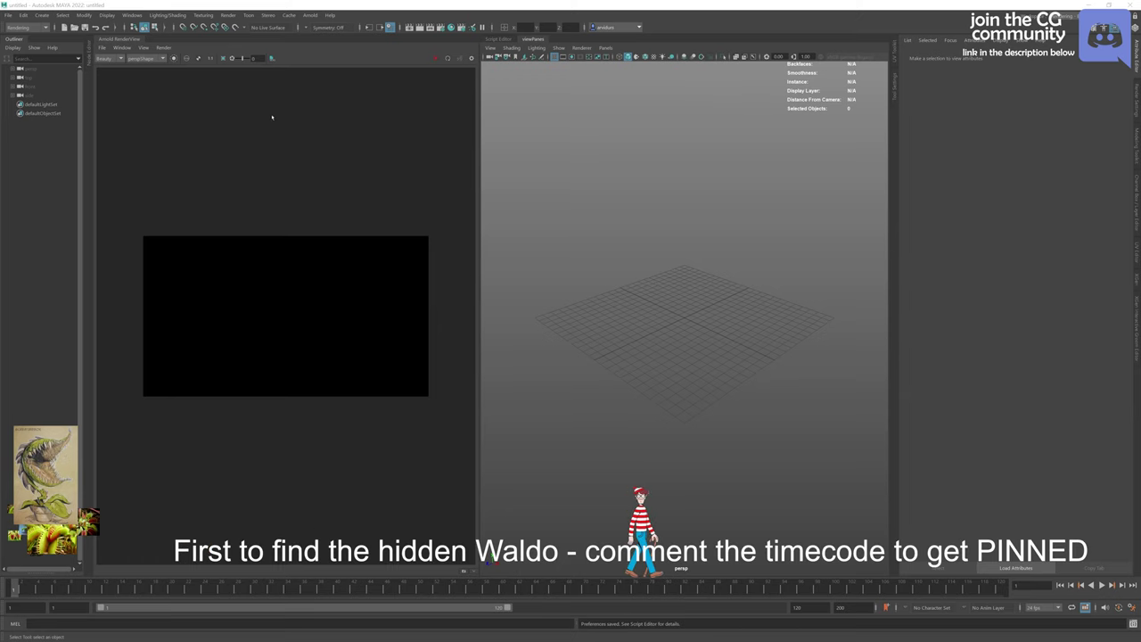
Step: Import the carnivorous plant model, browsing to it through the training folder bookmark
{"action": "left_click", "coordinate": [11, 20]}
{"action": "left_click", "coordinate": [9, 16]}
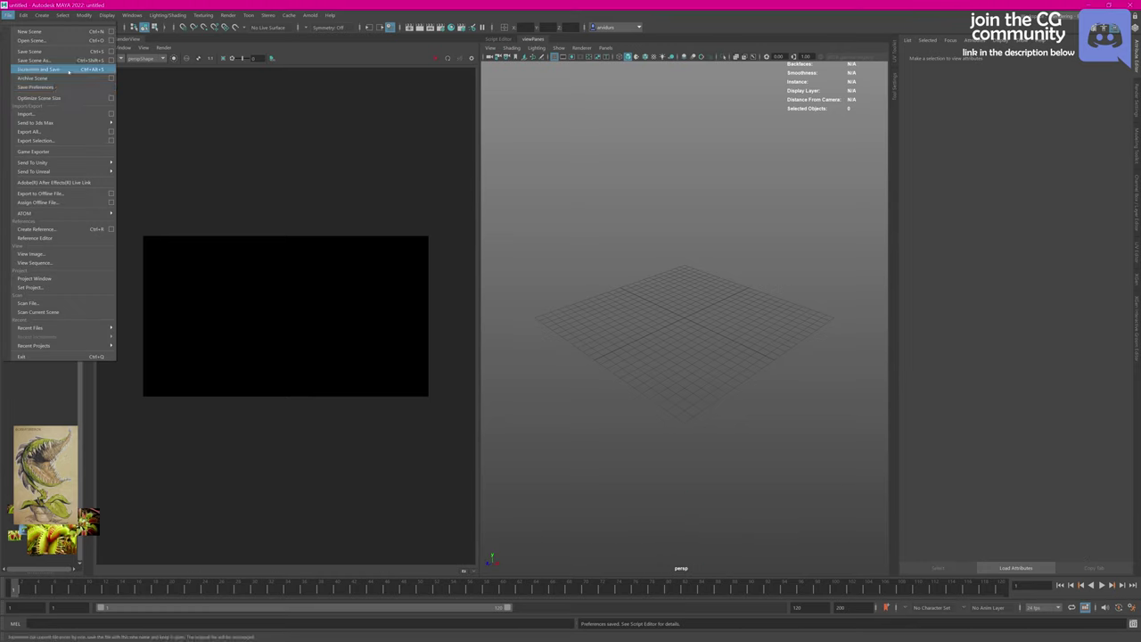
{"action": "left_click", "coordinate": [50, 114]}
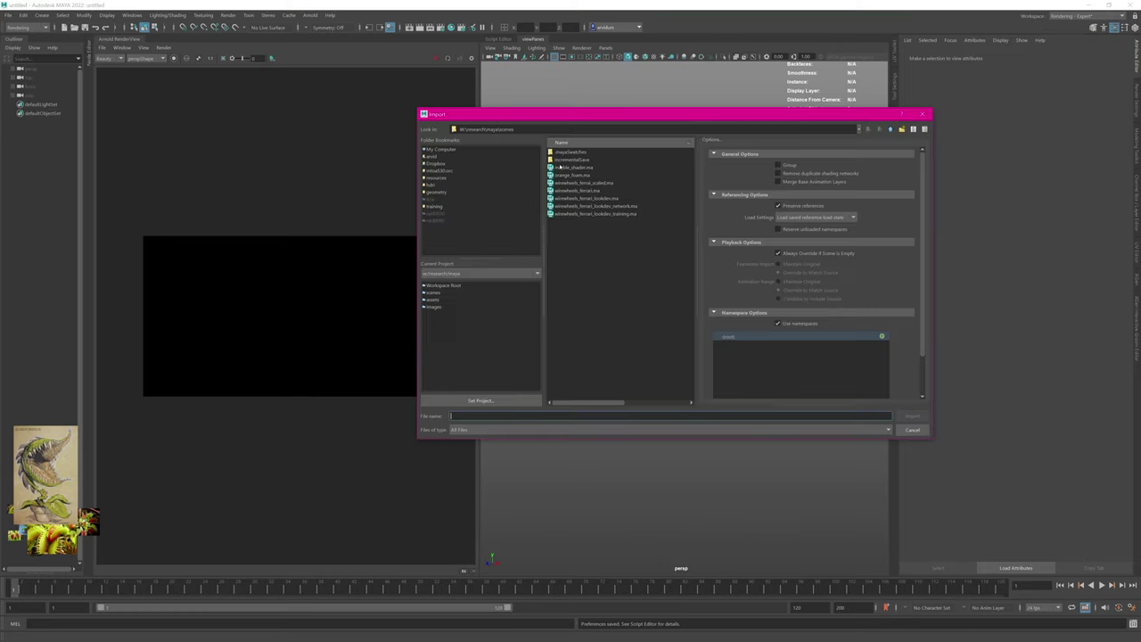
{"action": "left_click_drag", "start_coordinate": [507, 14], "coordinate": [723, 185]}
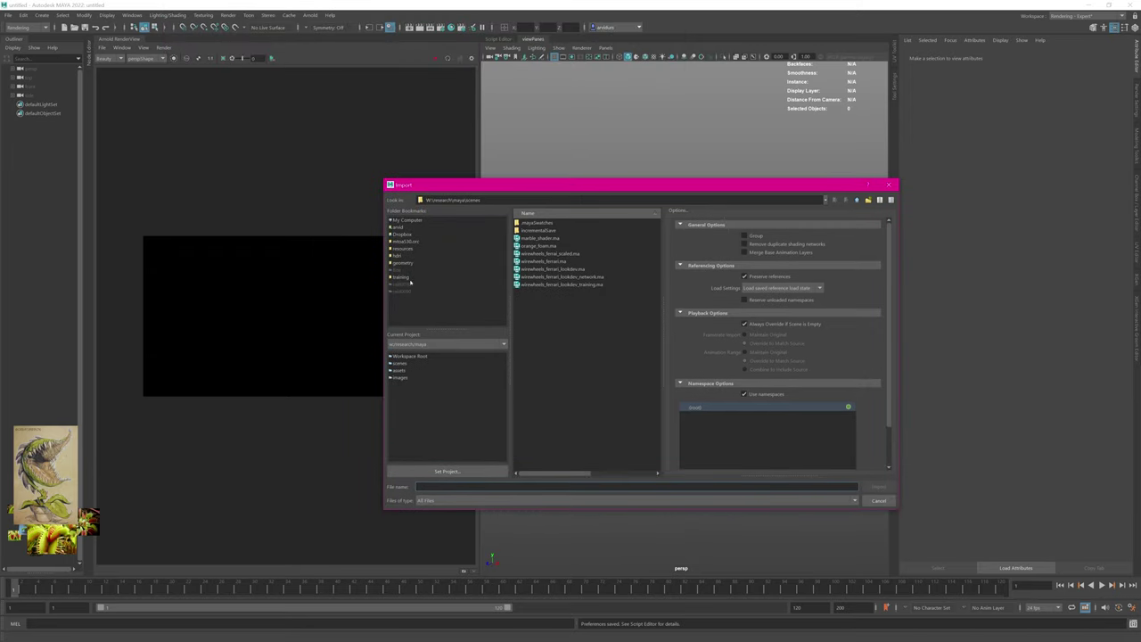
{"action": "left_click", "coordinate": [406, 279]}
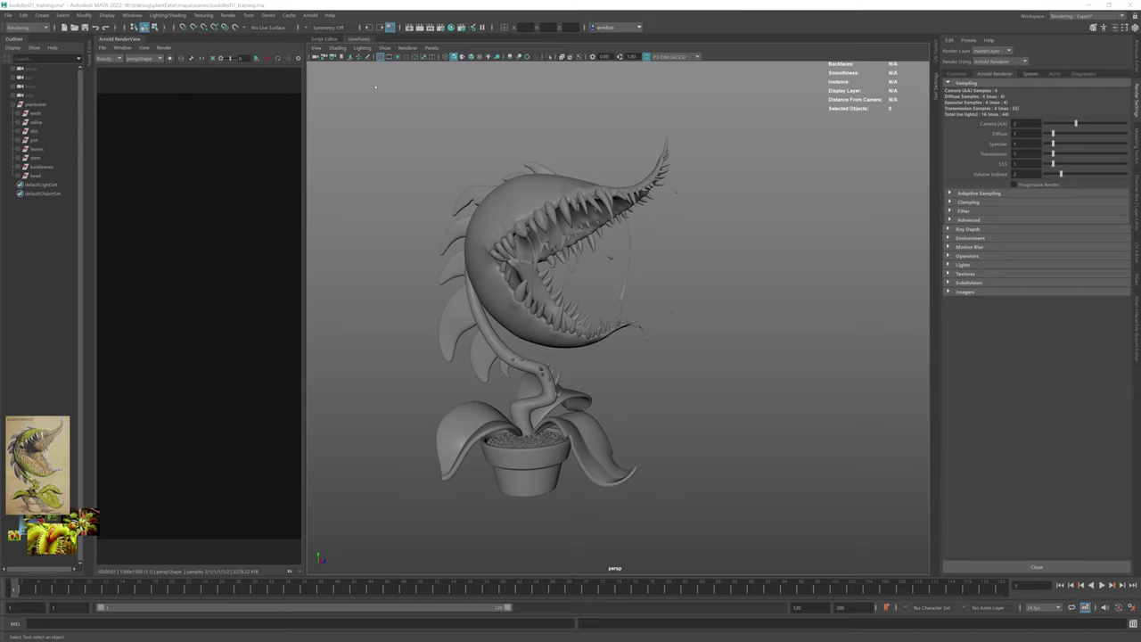
Step: Create a new camera from the current perspective view of the plant and rename it rendercam
{"action": "left_click_drag", "start_coordinate": [584, 227], "coordinate": [541, 203], "text": "alt"}
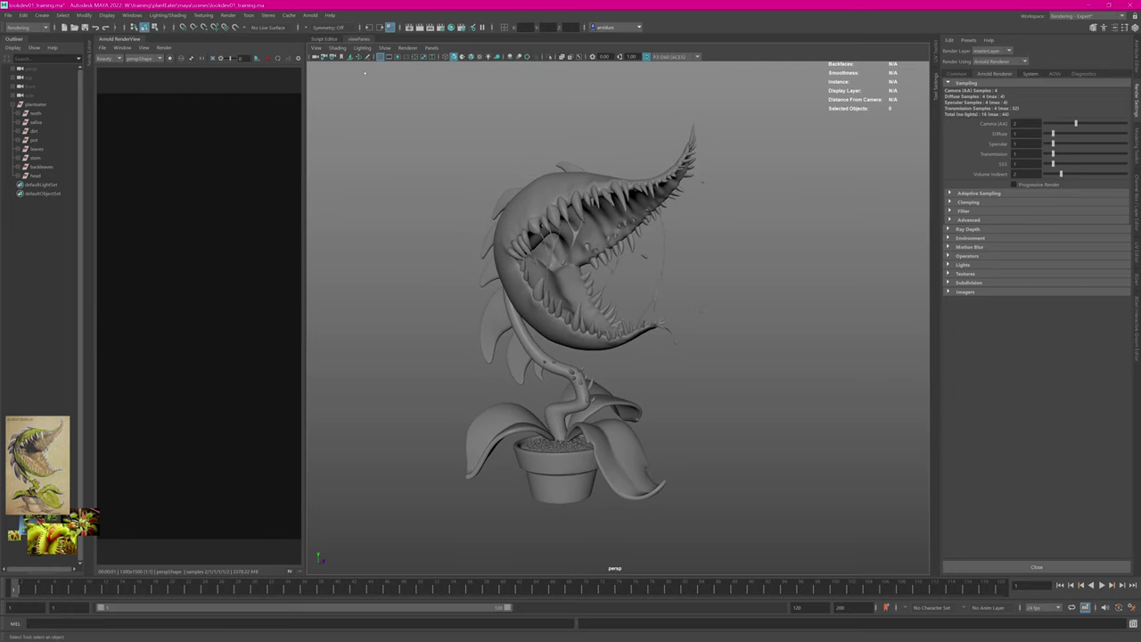
{"action": "left_click", "coordinate": [316, 48]}
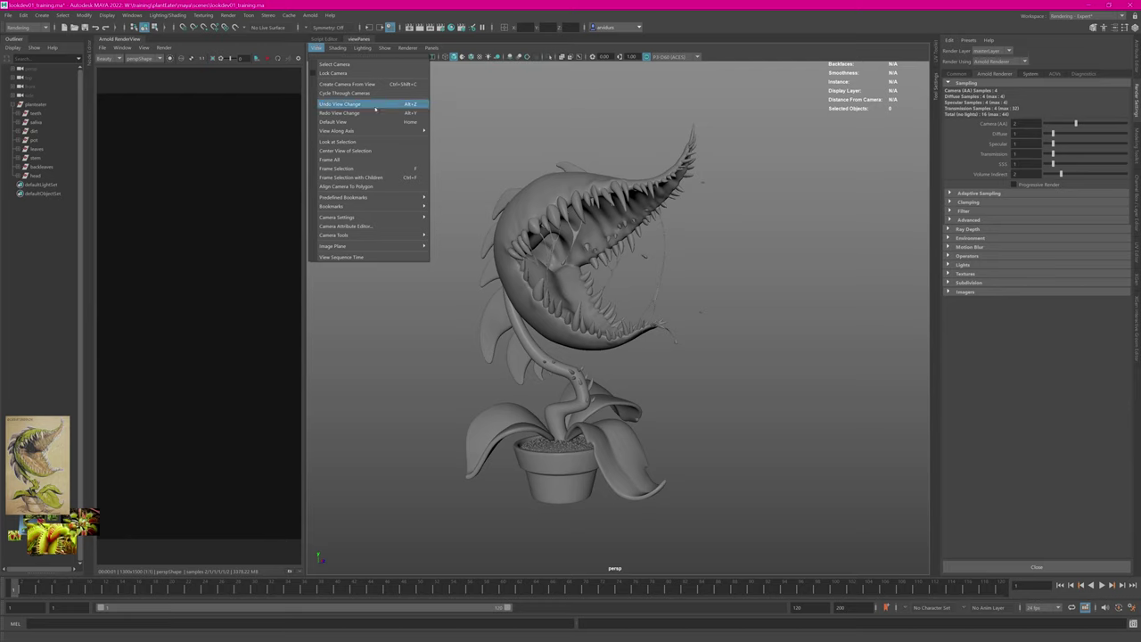
{"action": "left_click", "coordinate": [357, 84]}
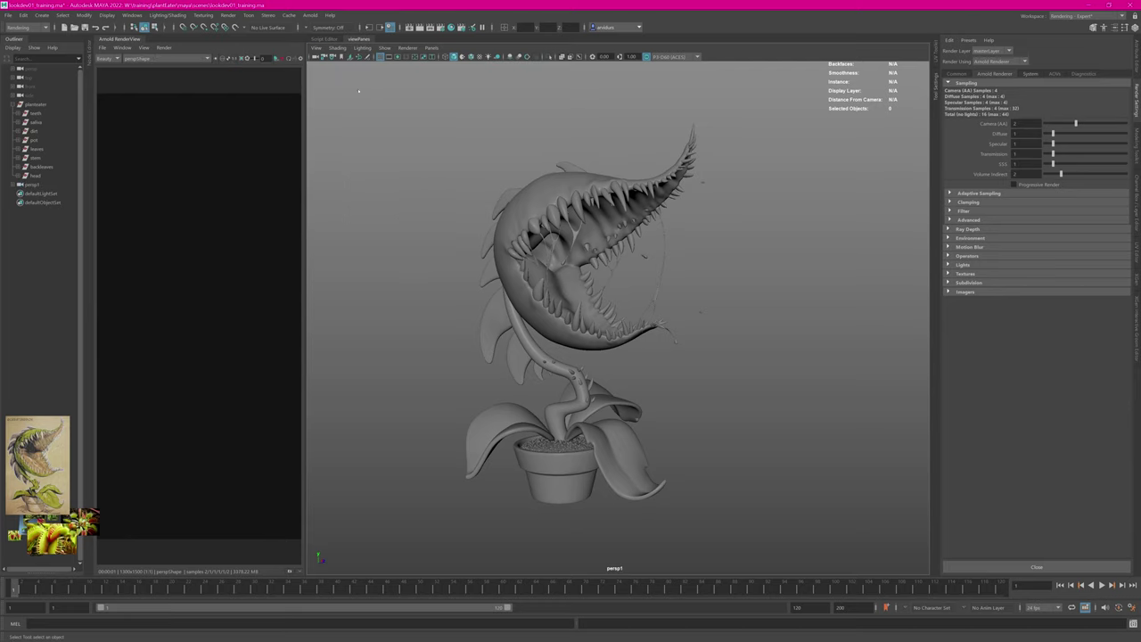
{"action": "left_click", "coordinate": [49, 184]}
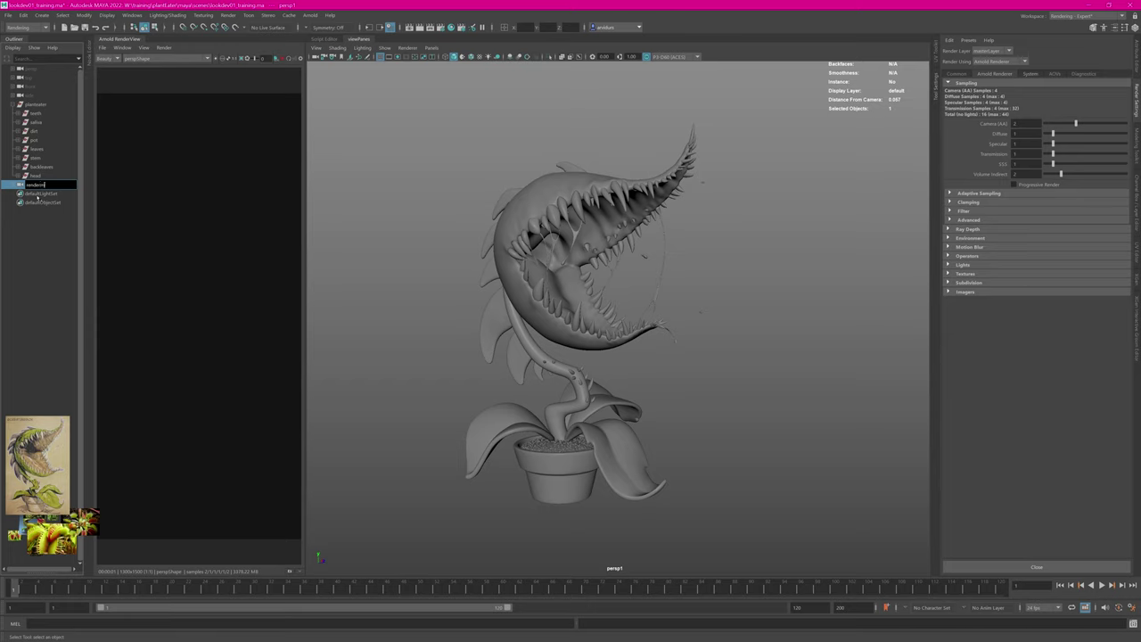
{"action": "key", "text": "Return"}
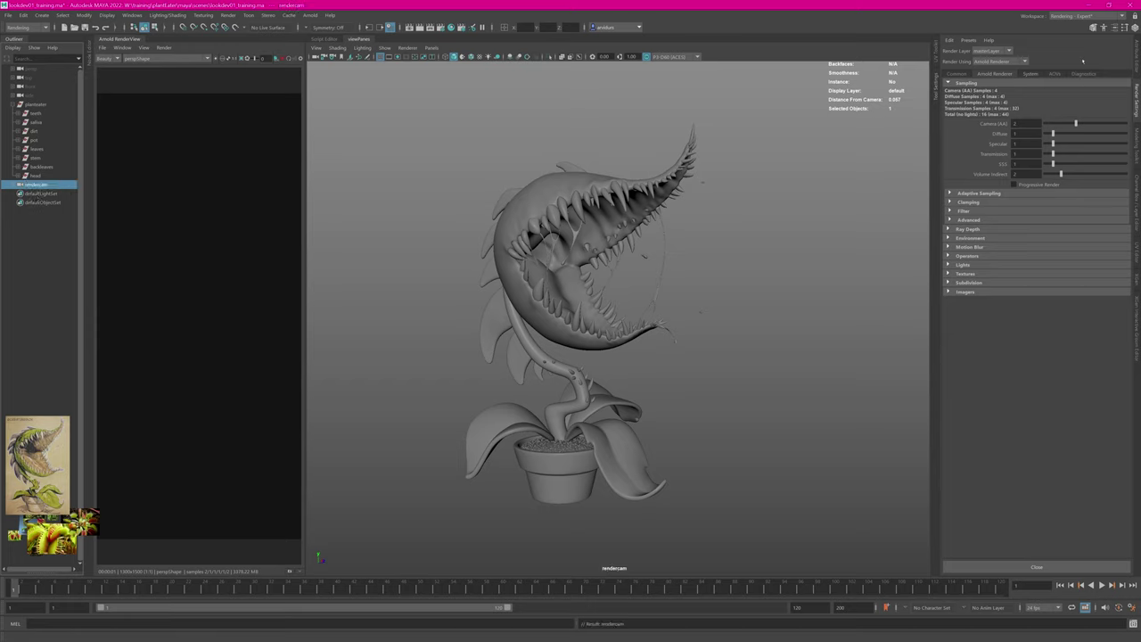
Step: Display the resolution gate in the rendercam view
{"action": "left_click", "coordinate": [432, 48]}
{"action": "left_click", "coordinate": [411, 39]}
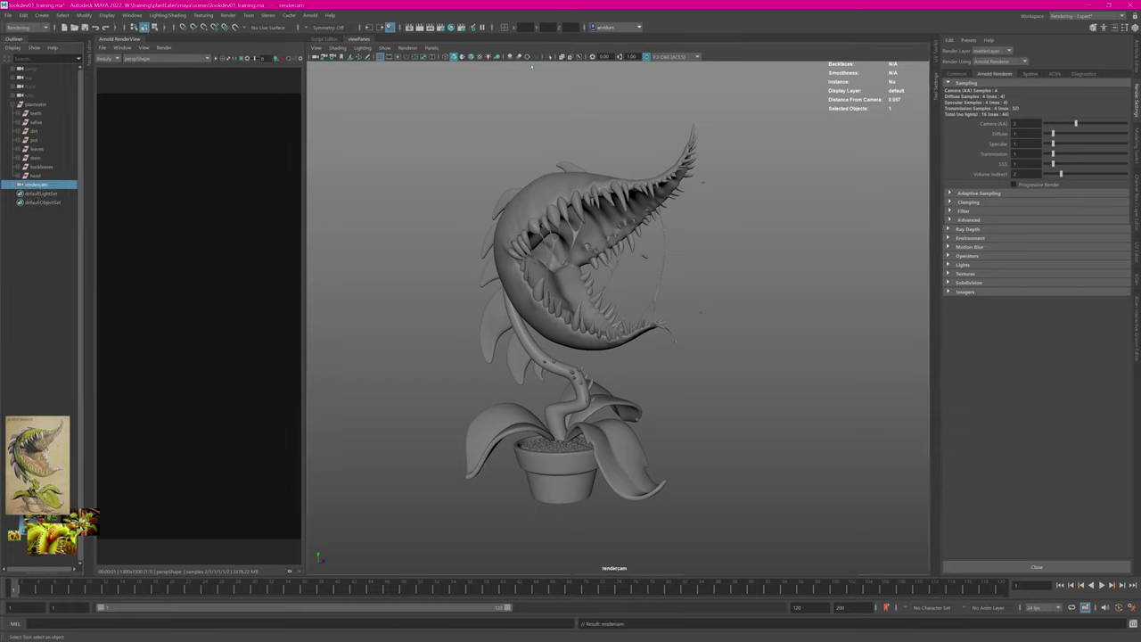
{"action": "left_click", "coordinate": [400, 56]}
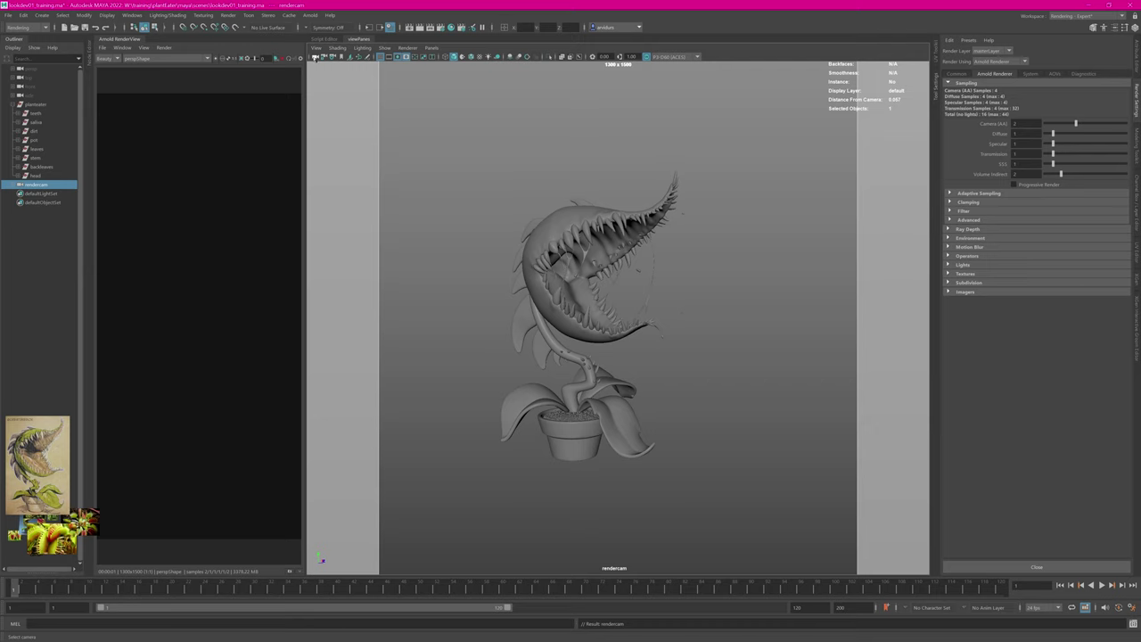
Step: Open the rendercam attributes and set the camera's focal length to 55
{"action": "key", "text": "ctrl+a"}
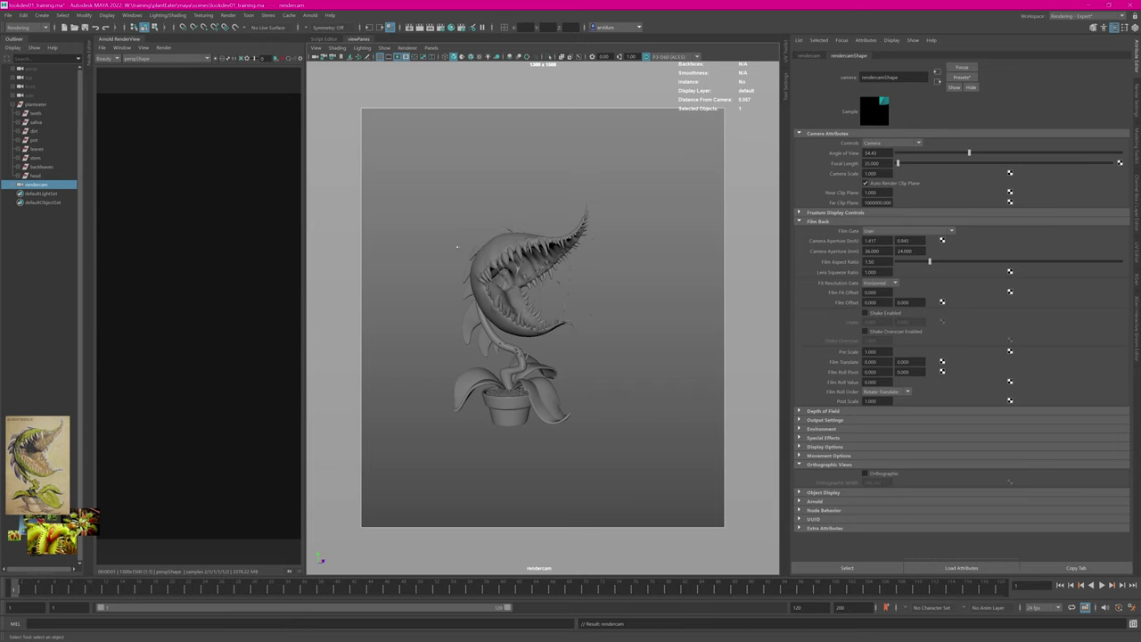
{"action": "left_click_drag", "start_coordinate": [458, 247], "coordinate": [444, 241], "text": "alt"}
{"action": "left_click_drag", "start_coordinate": [880, 163], "coordinate": [832, 164]}
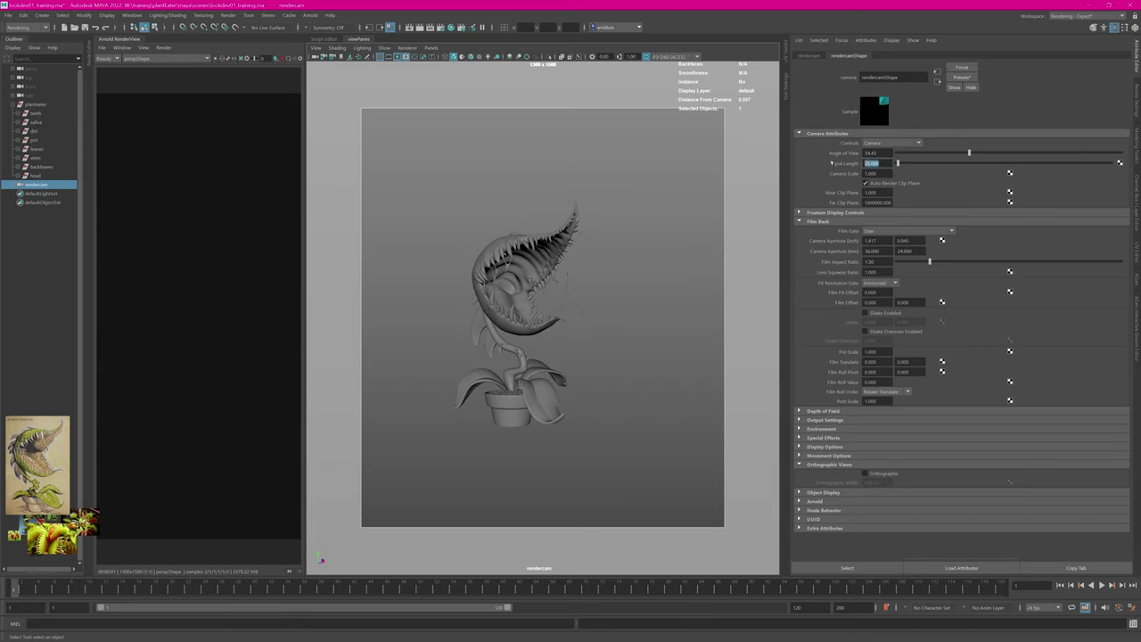
{"action": "type", "text": "8"}
{"action": "type", "text": "5"}
{"action": "key", "text": "Return"}
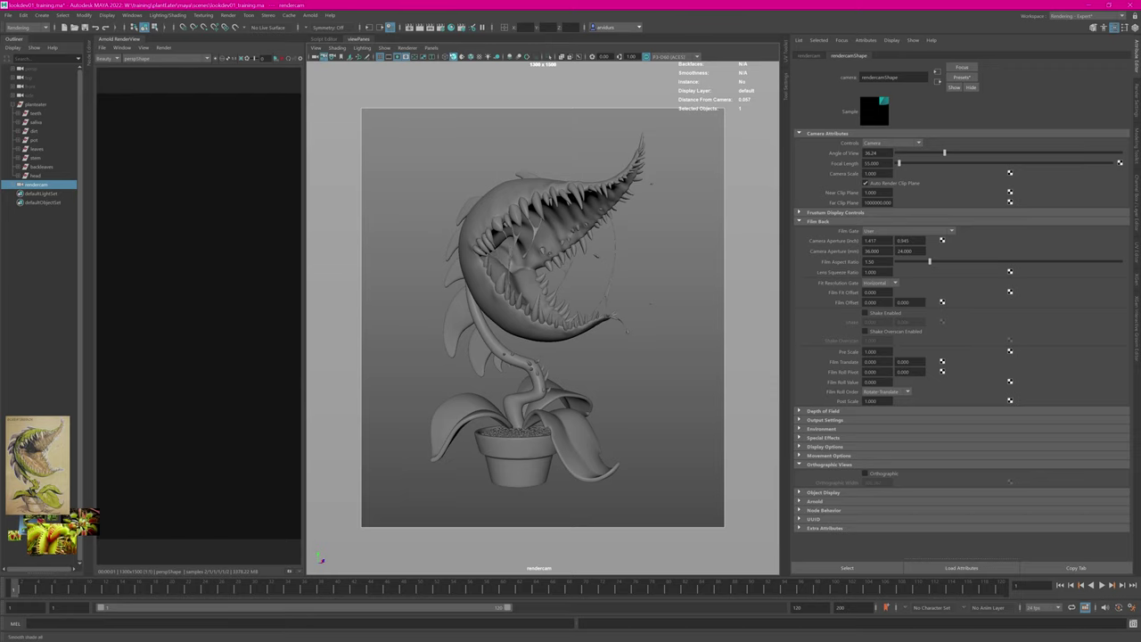
Step: Switch the viewport back to the persp camera and widen the Arnold RenderView pane slightly
{"action": "left_click", "coordinate": [430, 47]}
{"action": "mouse_move", "coordinate": [463, 55]}
{"action": "left_click", "coordinate": [540, 56]}
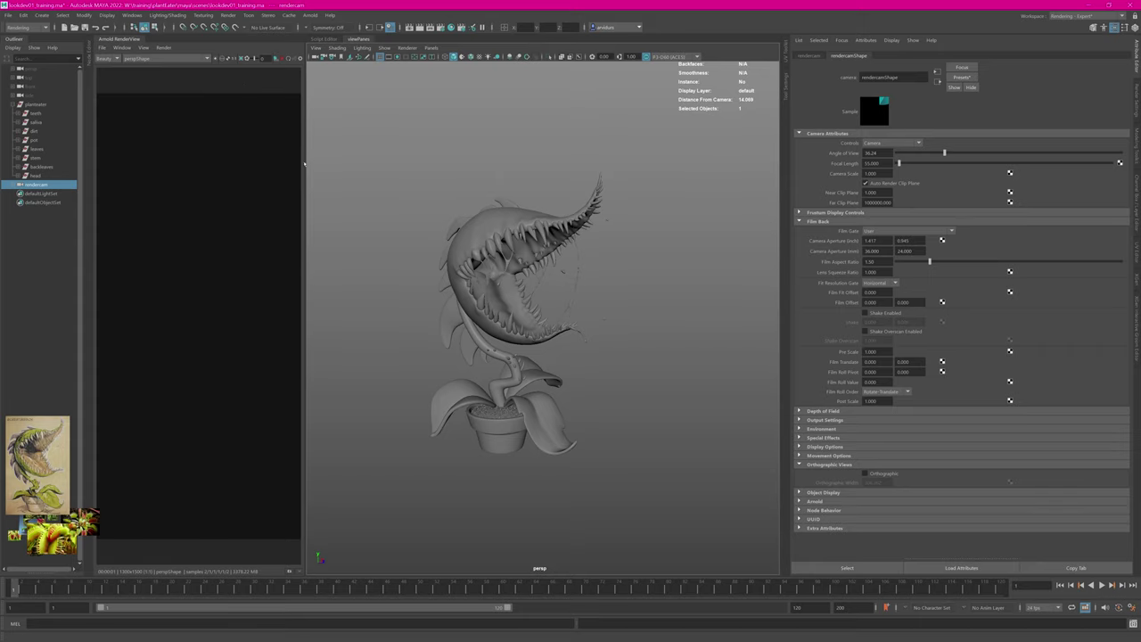
{"action": "mouse_move", "coordinate": [305, 163]}
{"action": "left_mouse_down"}
{"action": "mouse_move", "coordinate": [363, 163]}
{"action": "mouse_move", "coordinate": [326, 163]}
{"action": "left_mouse_up"}
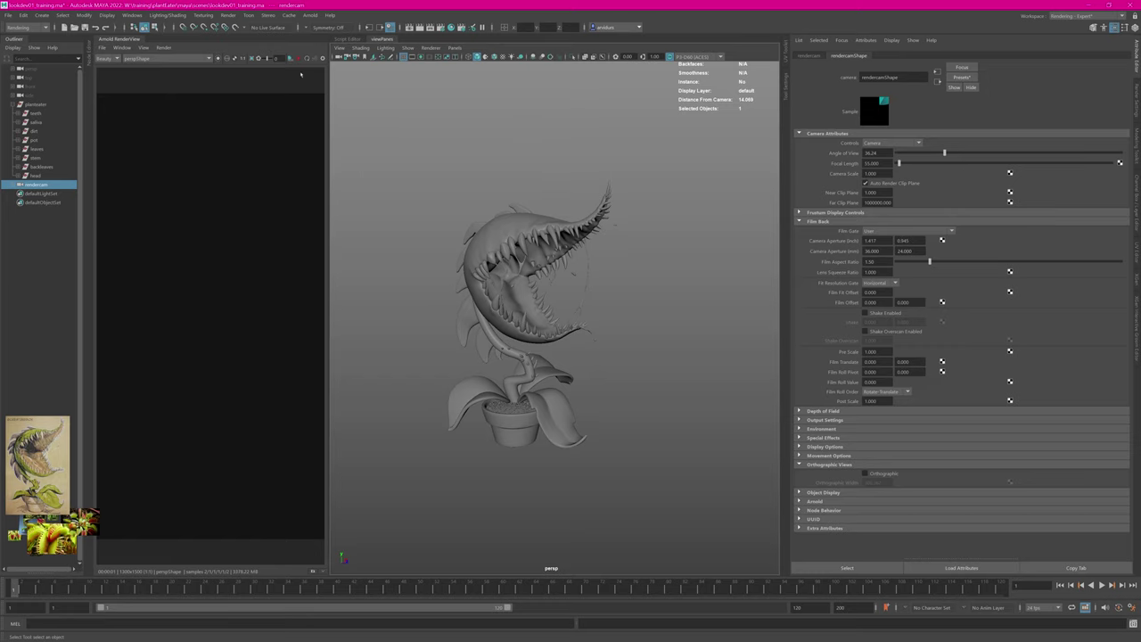
Step: Assign a new aiStandardSurface material to the whole planteater group
{"action": "left_click", "coordinate": [34, 104]}
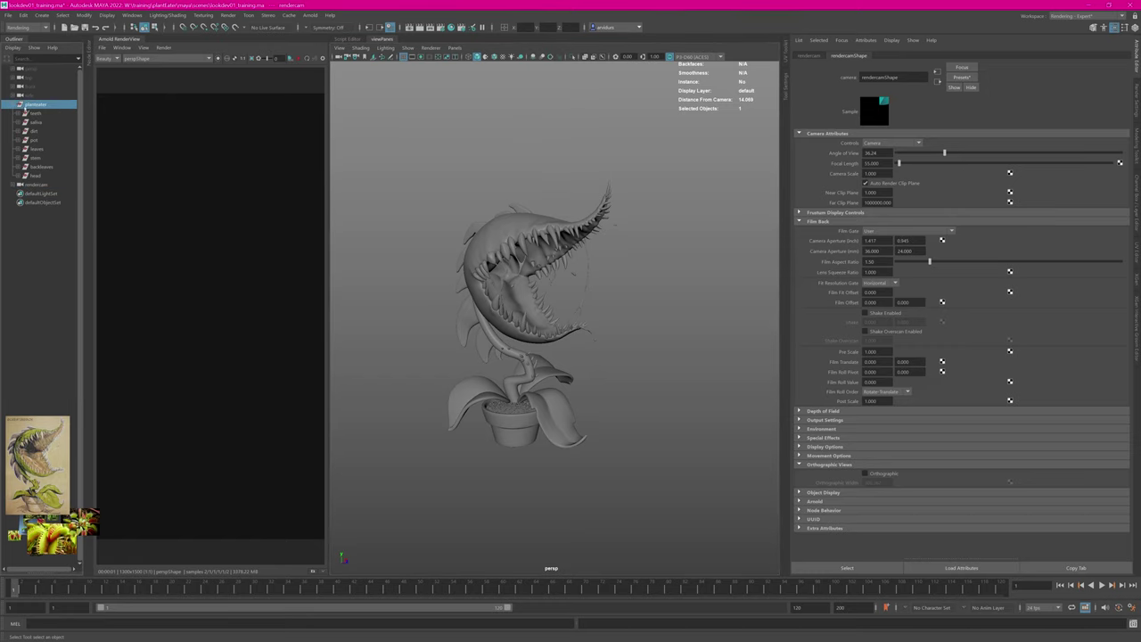
{"action": "right_click", "coordinate": [523, 220]}
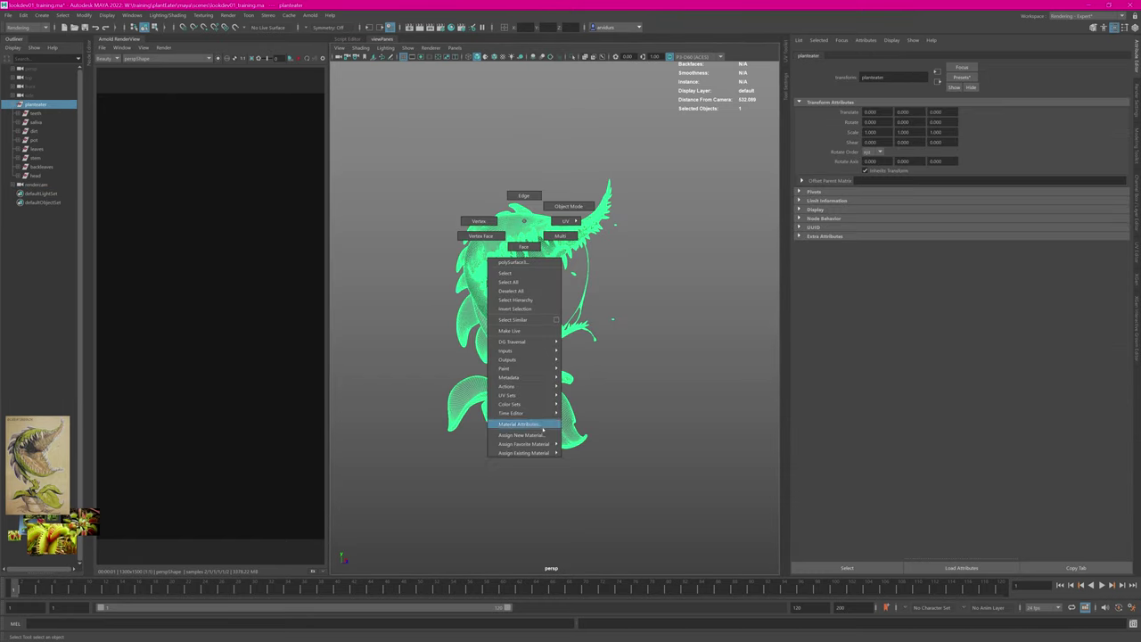
{"action": "mouse_move", "coordinate": [542, 444]}
{"action": "left_click", "coordinate": [590, 444]}
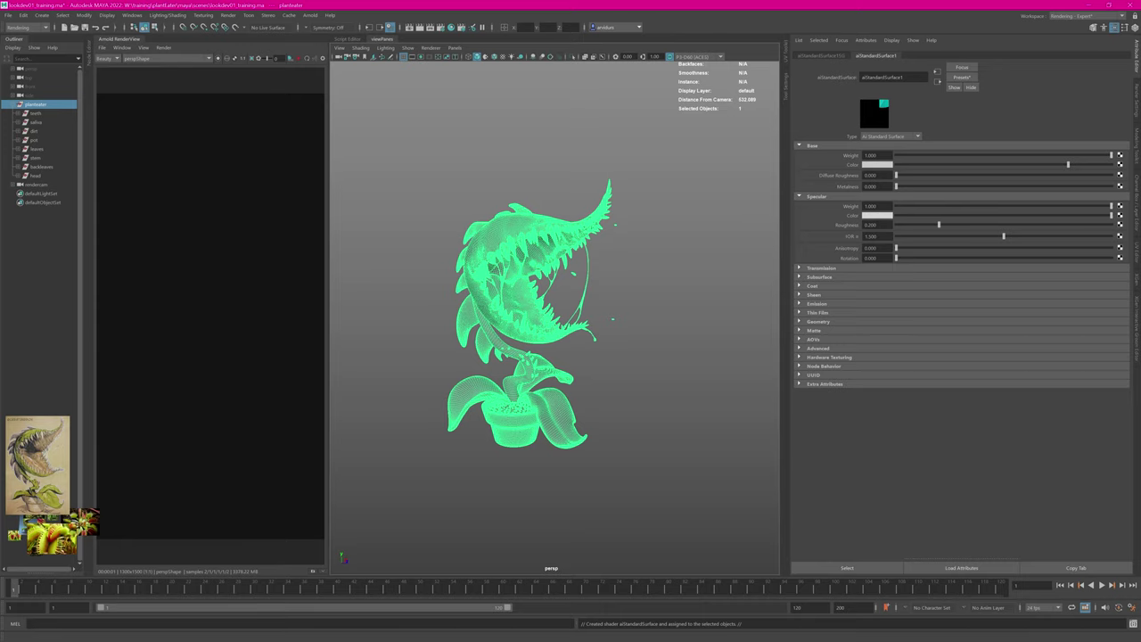
Step: Apply the NeutralGray preset to the plant's aiStandardSurface material and deselect the model
{"action": "left_click", "coordinate": [961, 78]}
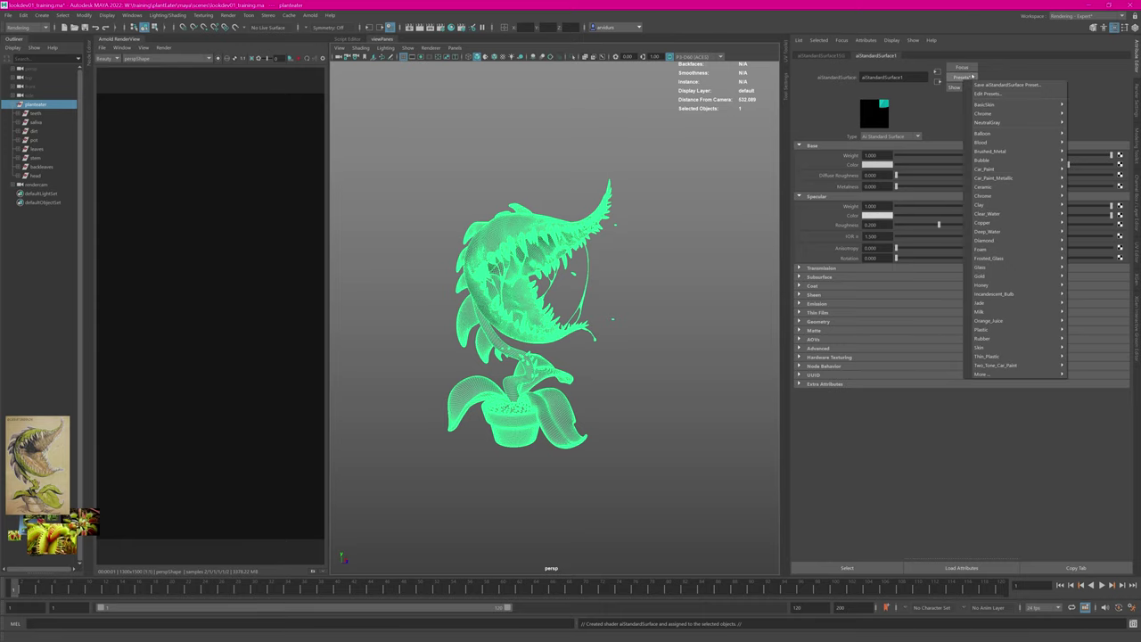
{"action": "left_click", "coordinate": [956, 123]}
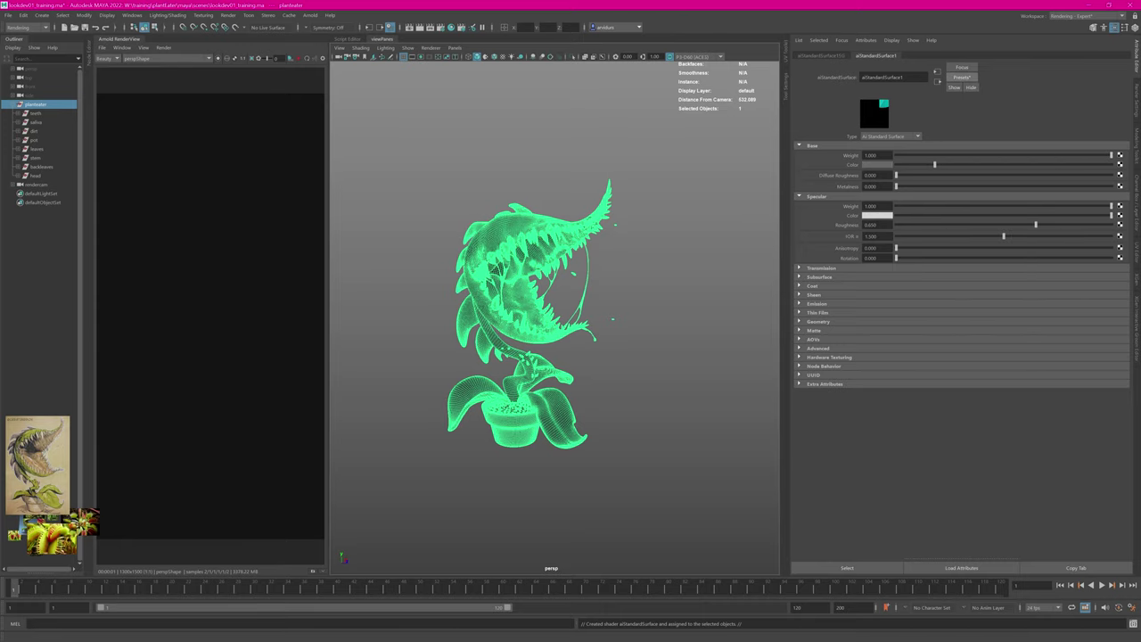
{"action": "left_click", "coordinate": [645, 247]}
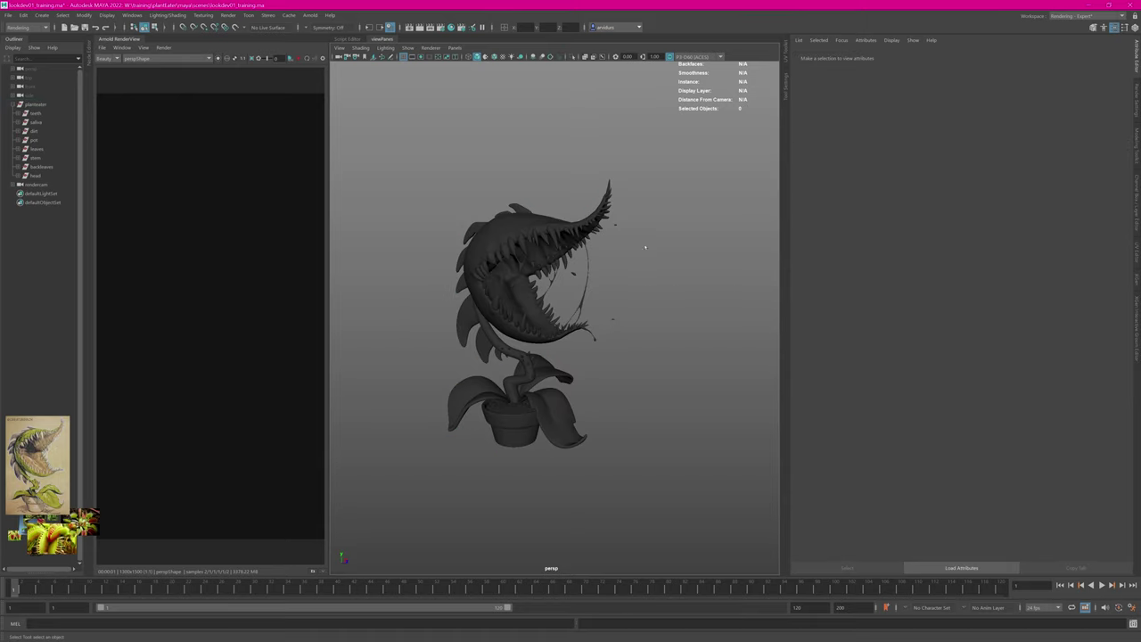
{"action": "left_click_drag", "start_coordinate": [602, 277], "coordinate": [552, 229], "text": "alt"}
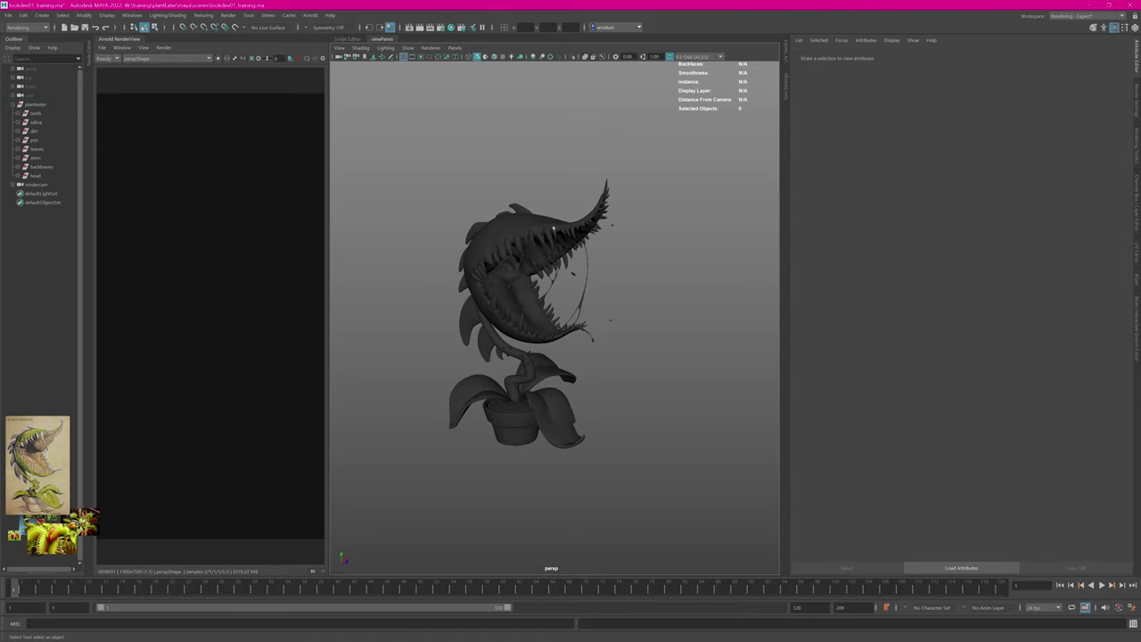
Step: Create an Arnold area light, scale it to about 146, and place it beside the plant, rotated about 97 degrees around Y
{"action": "left_click", "coordinate": [311, 15]}
{"action": "mouse_move", "coordinate": [392, 60]}
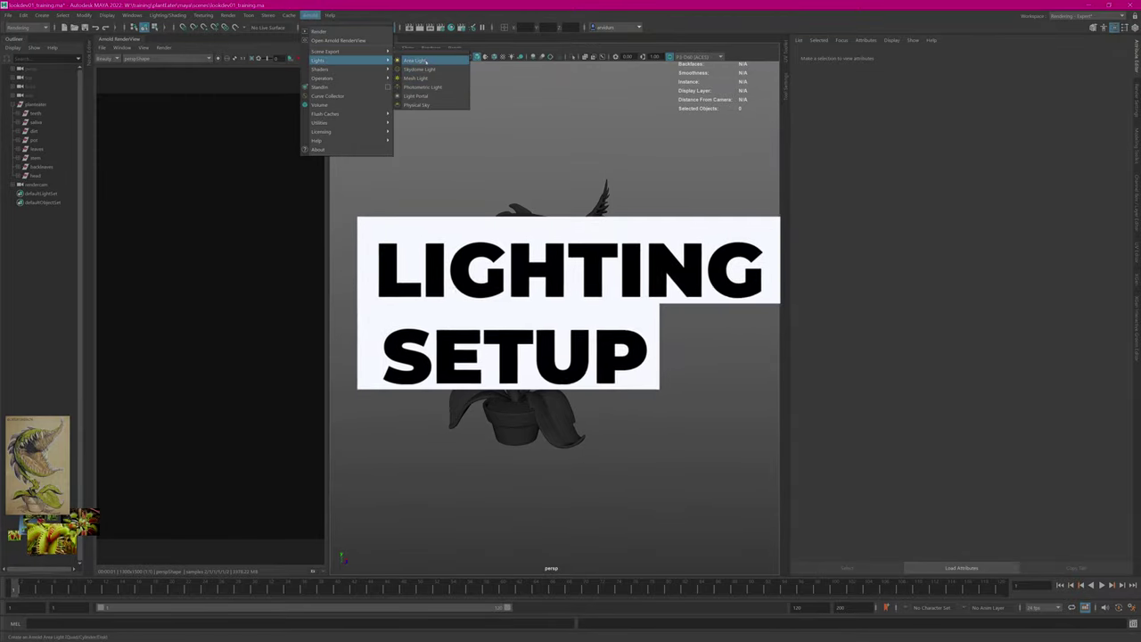
{"action": "left_click", "coordinate": [416, 61]}
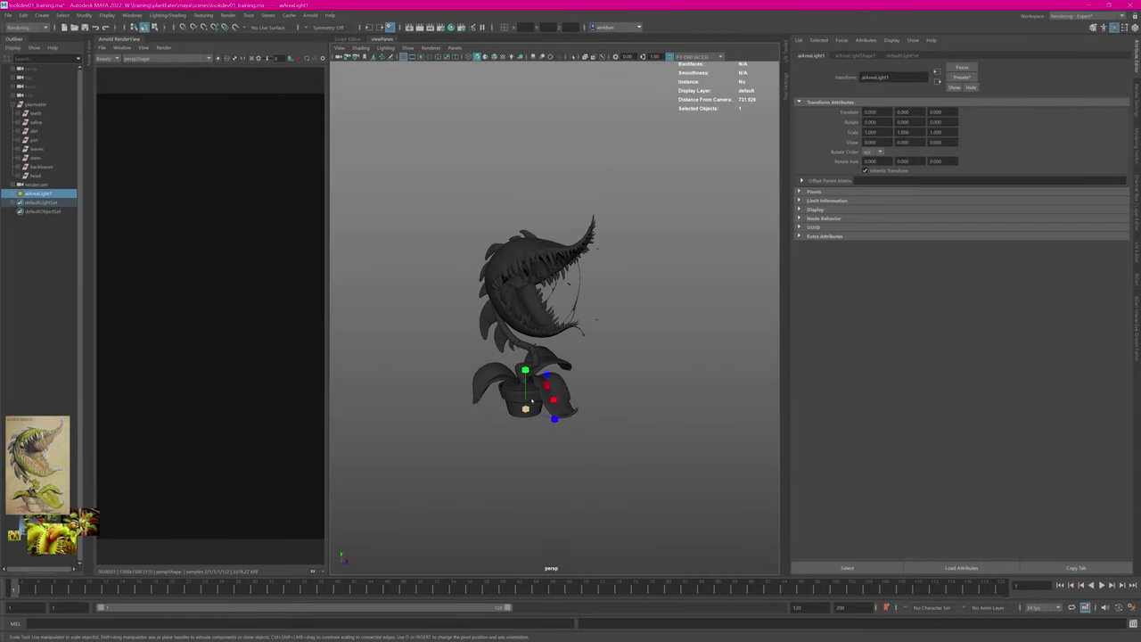
{"action": "left_click_drag", "start_coordinate": [674, 373], "coordinate": [634, 274]}
{"action": "key", "text": "e"}
{"action": "key", "text": "w"}
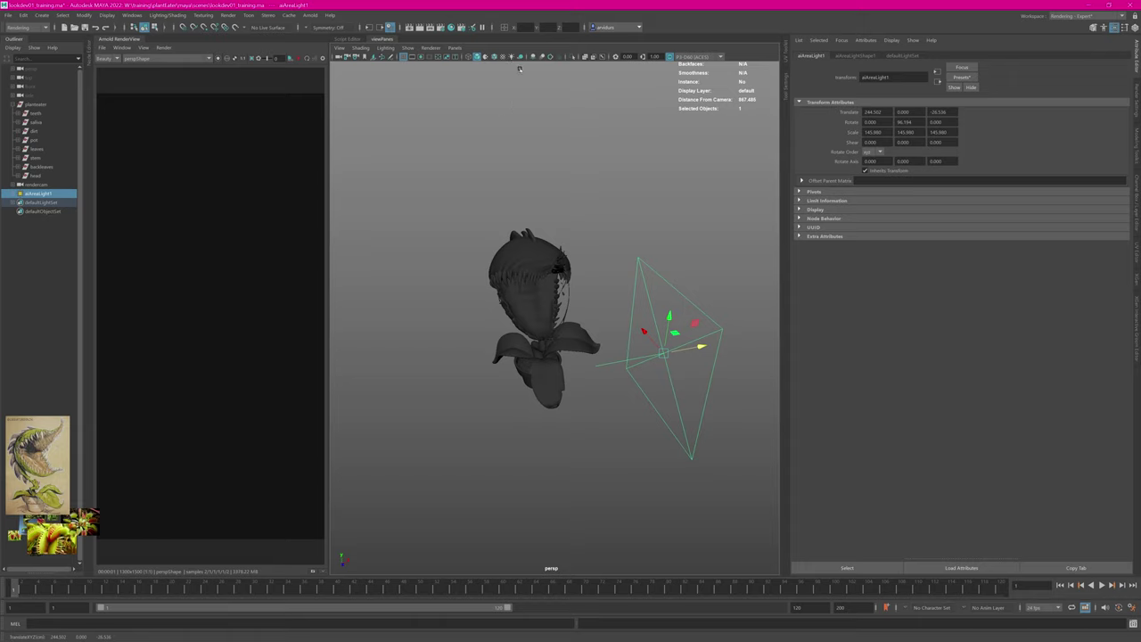
Step: Turn on scene lighting in the viewport and raise the area light to a Y position of about 184
{"action": "left_click", "coordinate": [510, 56]}
{"action": "mouse_move", "coordinate": [529, 107]}
{"action": "left_mouse_down", "text": "alt"}
{"action": "mouse_move", "coordinate": [479, 133]}
{"action": "mouse_move", "coordinate": [537, 133]}
{"action": "left_mouse_up", "text": "alt"}
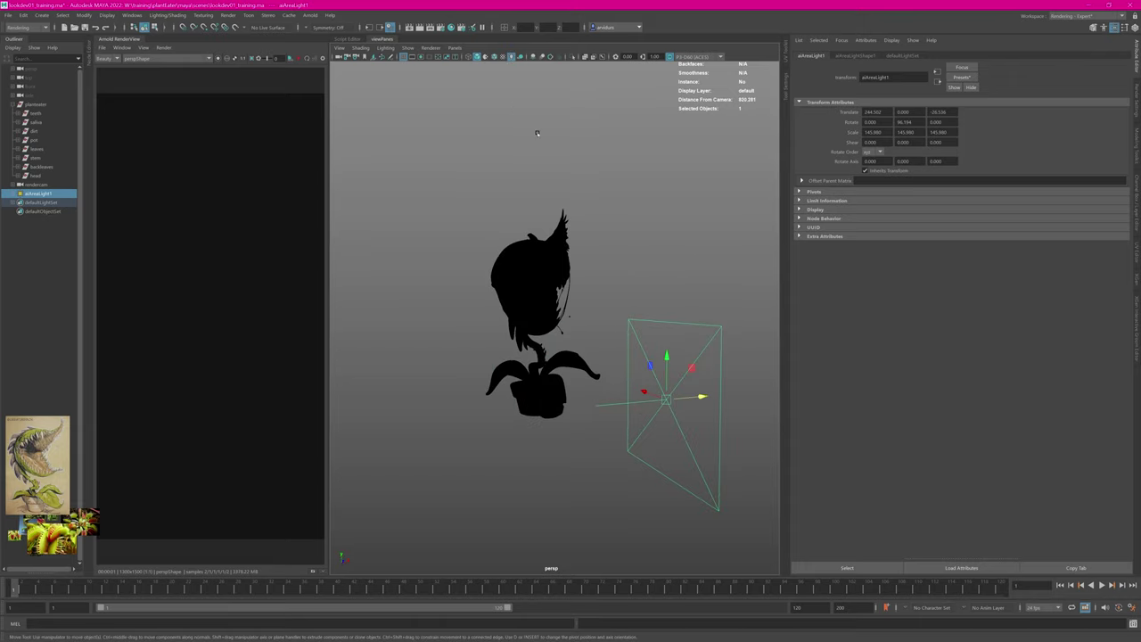
{"action": "left_click_drag", "start_coordinate": [666, 361], "coordinate": [666, 245]}
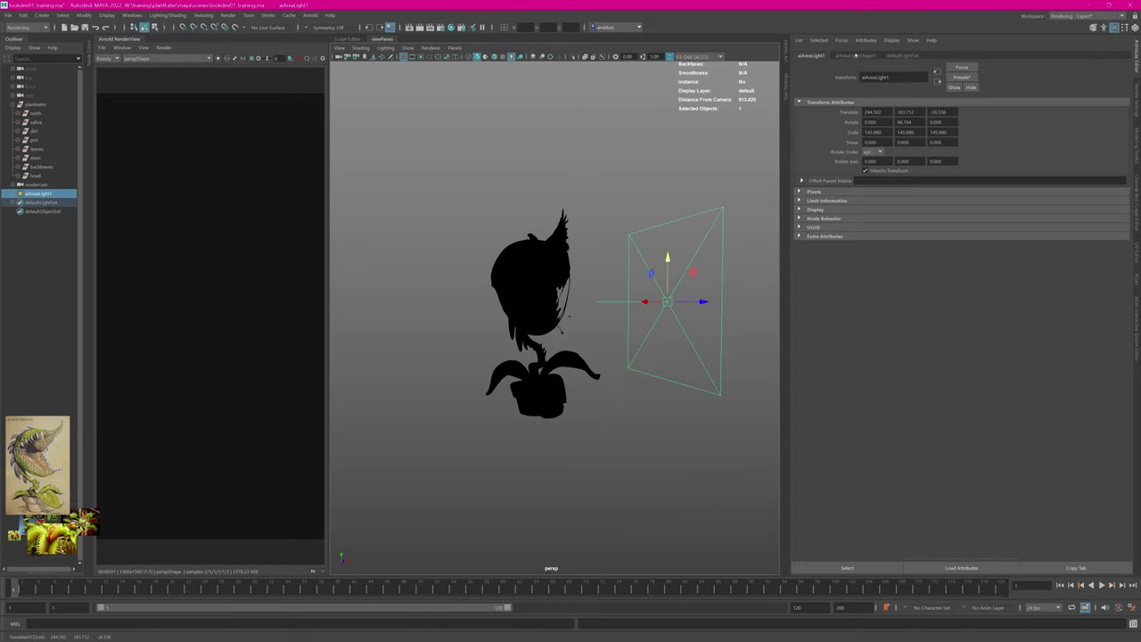
Step: Set the area light's exposure first to 12 and finally to about 20, with textured viewport display turned on
{"action": "left_click", "coordinate": [854, 55]}
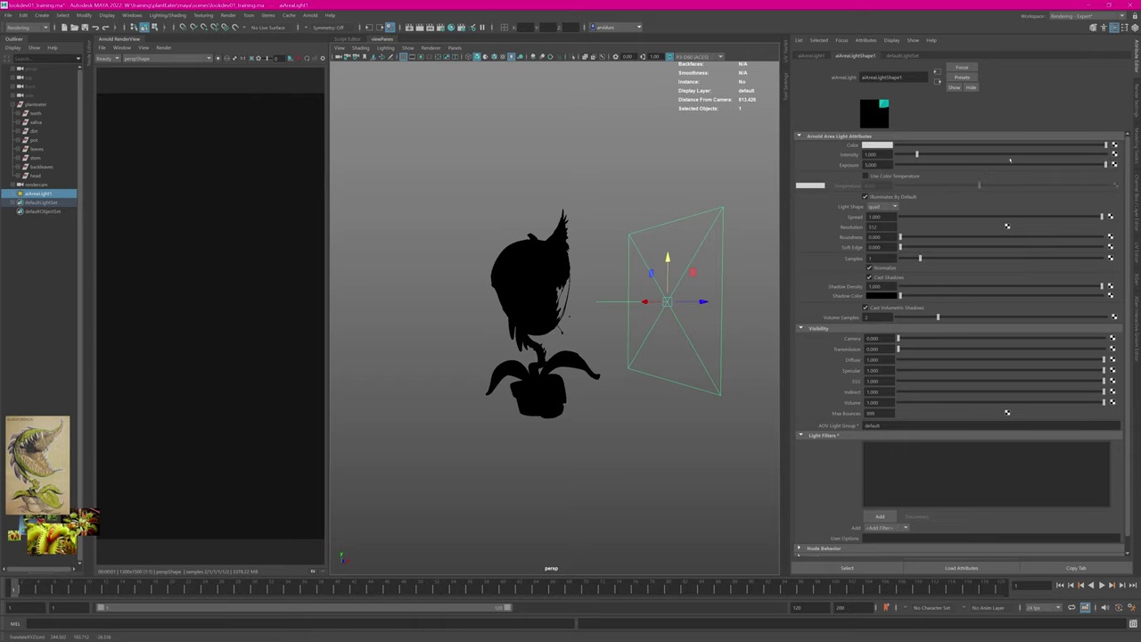
{"action": "left_click_drag", "start_coordinate": [882, 165], "coordinate": [816, 165]}
{"action": "type", "text": "12"}
{"action": "key", "text": "Return"}
{"action": "left_click_drag", "start_coordinate": [580, 219], "coordinate": [530, 226], "text": "alt"}
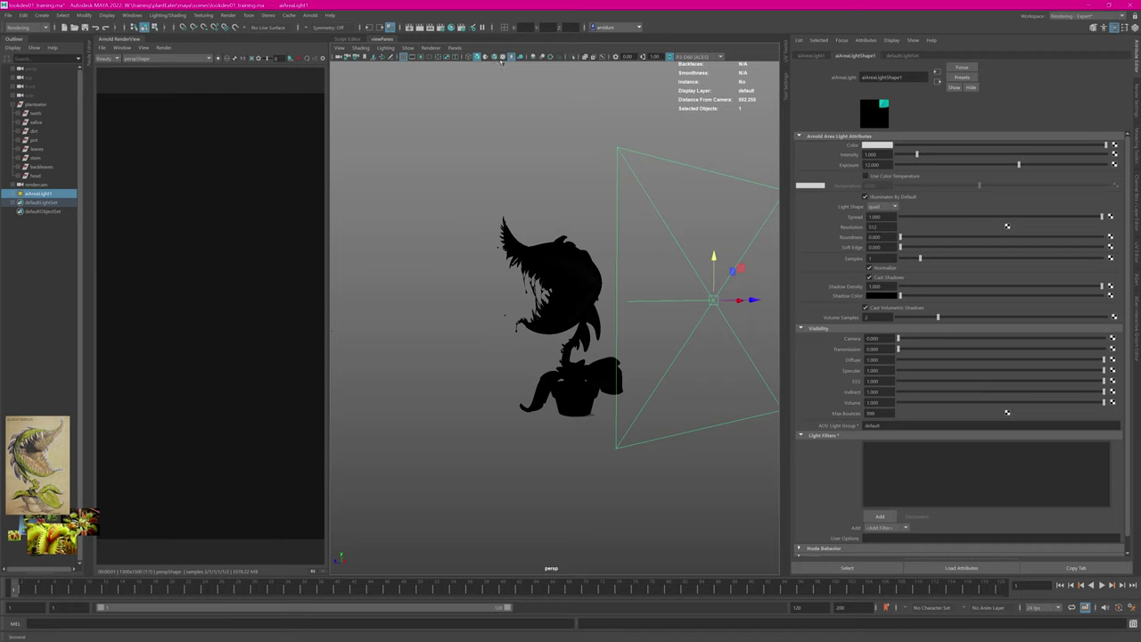
{"action": "left_click", "coordinate": [503, 58]}
{"action": "left_click_drag", "start_coordinate": [1019, 165], "coordinate": [1075, 173]}
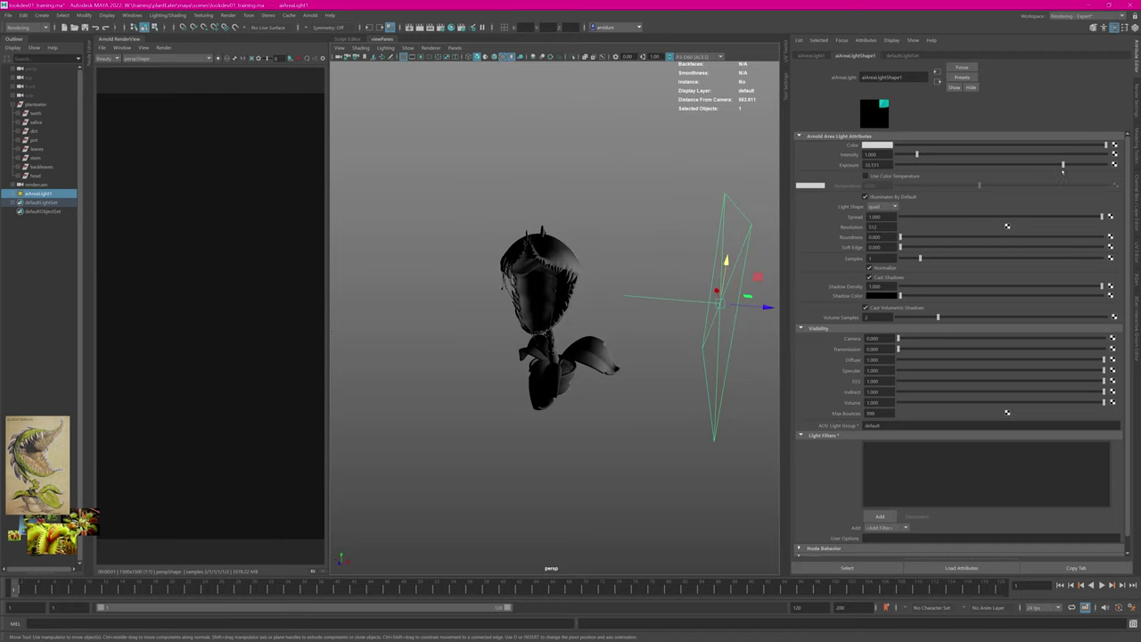
Step: Move the area light farther away from the plant, keeping it beside the model
{"action": "mouse_move", "coordinate": [466, 264]}
{"action": "left_mouse_down", "text": "alt"}
{"action": "mouse_move", "coordinate": [528, 259]}
{"action": "mouse_move", "coordinate": [473, 274]}
{"action": "left_mouse_up", "text": "alt"}
{"action": "right_click_drag", "start_coordinate": [499, 268], "coordinate": [458, 222], "text": "alt"}
{"action": "left_click_drag", "start_coordinate": [458, 222], "coordinate": [448, 237], "text": "alt"}
{"action": "left_click_drag", "start_coordinate": [630, 354], "coordinate": [568, 404]}
{"action": "left_click_drag", "start_coordinate": [499, 303], "coordinate": [535, 258], "text": "alt"}
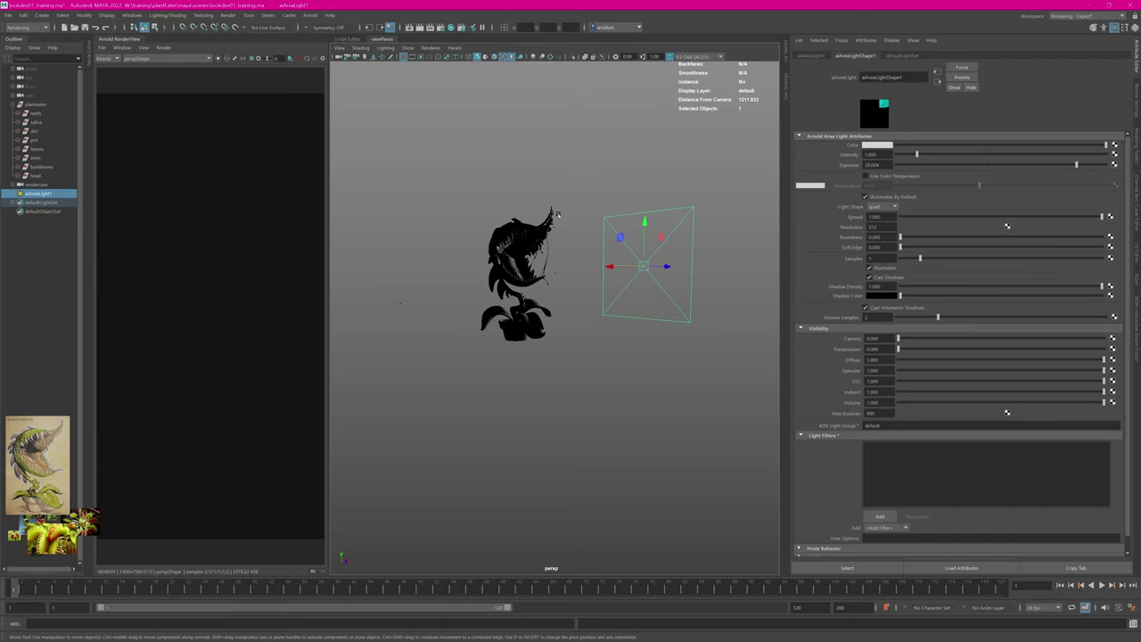
{"action": "left_click_drag", "start_coordinate": [558, 214], "coordinate": [542, 244], "text": "alt"}
{"action": "left_click_drag", "start_coordinate": [693, 238], "coordinate": [704, 233]}
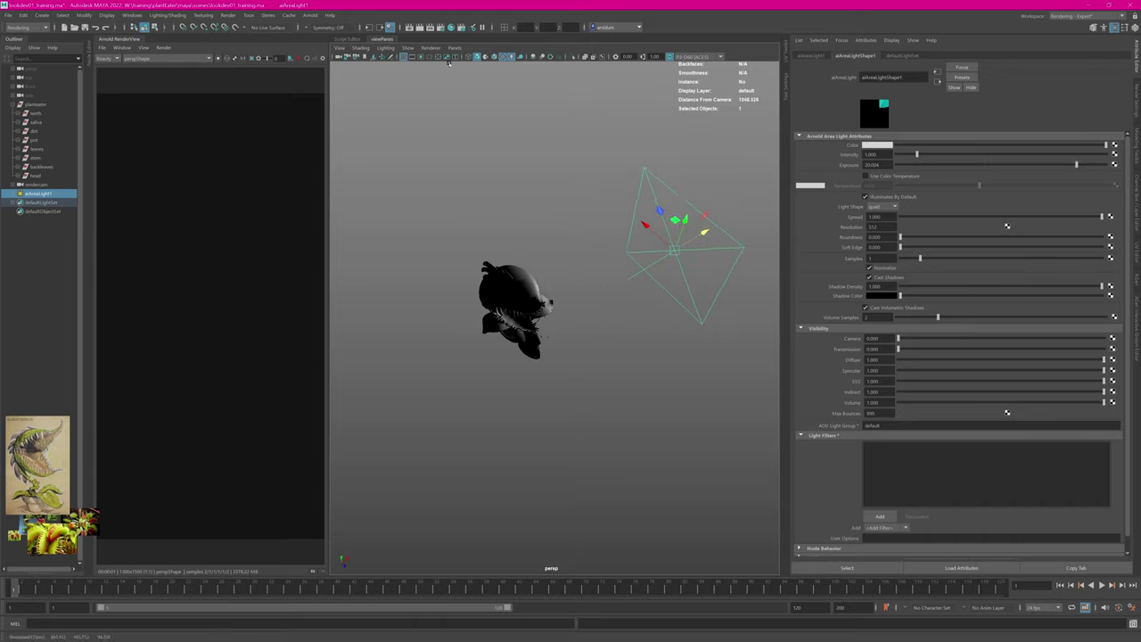
Step: Look through rendercam and shift the area light sideways, farther toward the edge of the render frame
{"action": "left_click", "coordinate": [455, 47]}
{"action": "left_click", "coordinate": [553, 67]}
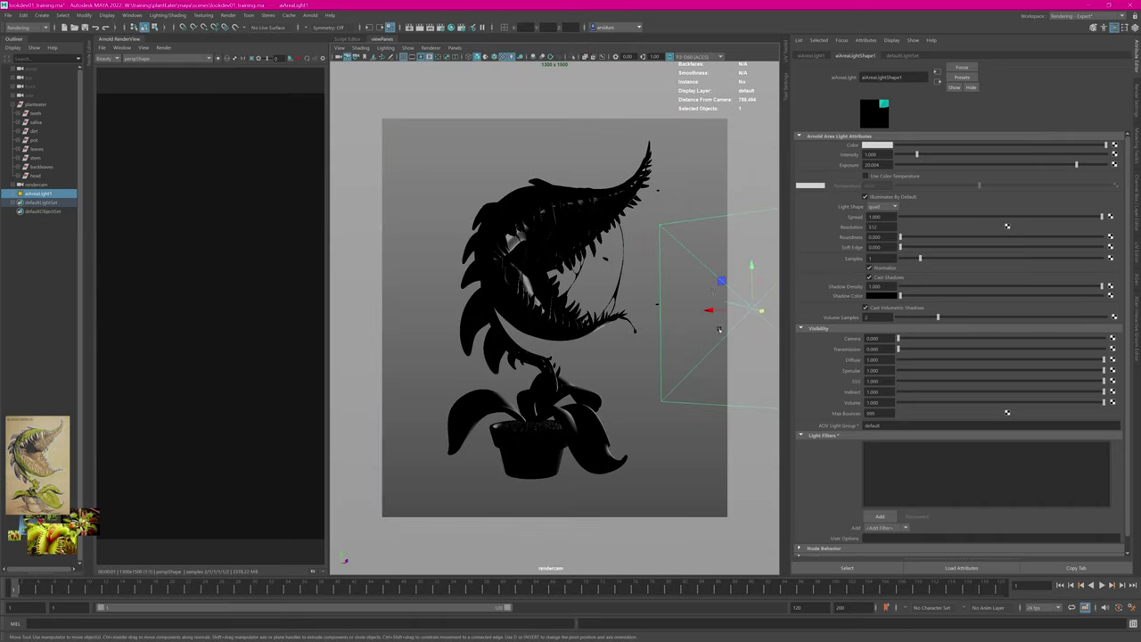
{"action": "left_click_drag", "start_coordinate": [710, 311], "coordinate": [757, 311]}
{"action": "left_click_drag", "start_coordinate": [773, 312], "coordinate": [743, 309]}
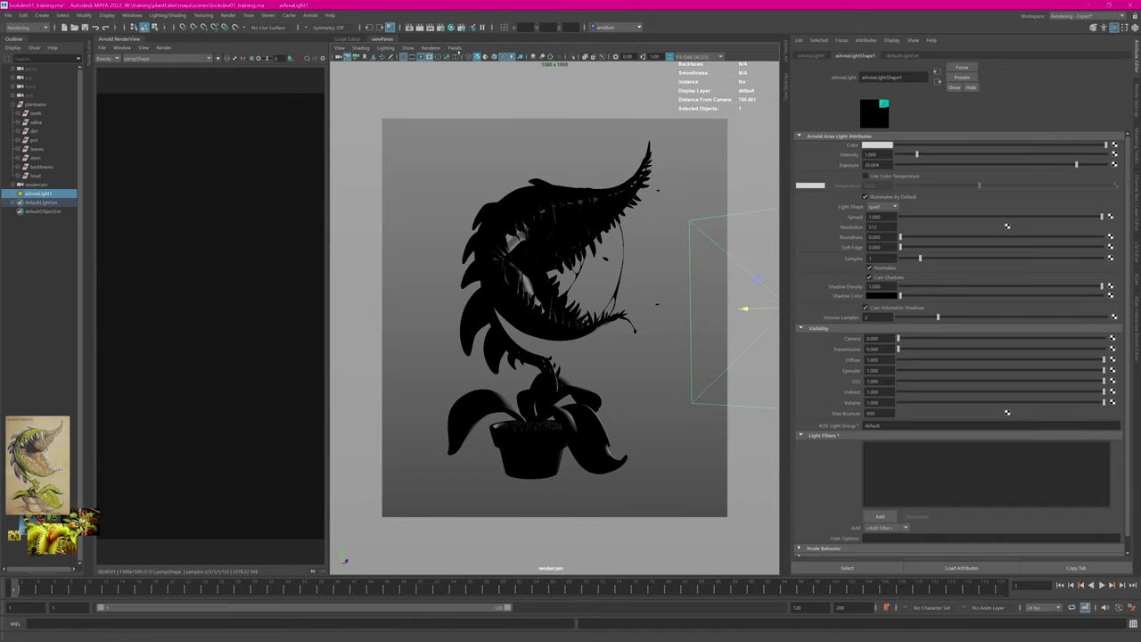
Step: Switch the viewport to the perspective camera, duplicate the area light and move the copy to the opposite side of the plant
{"action": "left_click", "coordinate": [455, 48]}
{"action": "mouse_move", "coordinate": [485, 57]}
{"action": "left_click", "coordinate": [547, 57]}
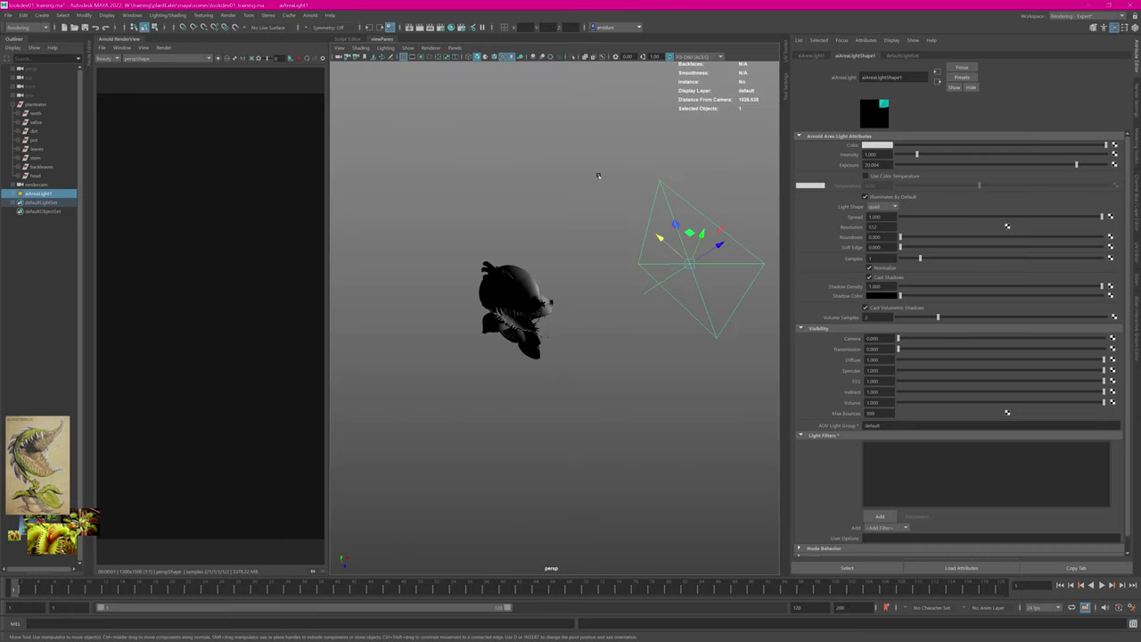
{"action": "left_click_drag", "start_coordinate": [598, 173], "coordinate": [563, 234], "text": "alt"}
{"action": "key", "text": "ctrl+d"}
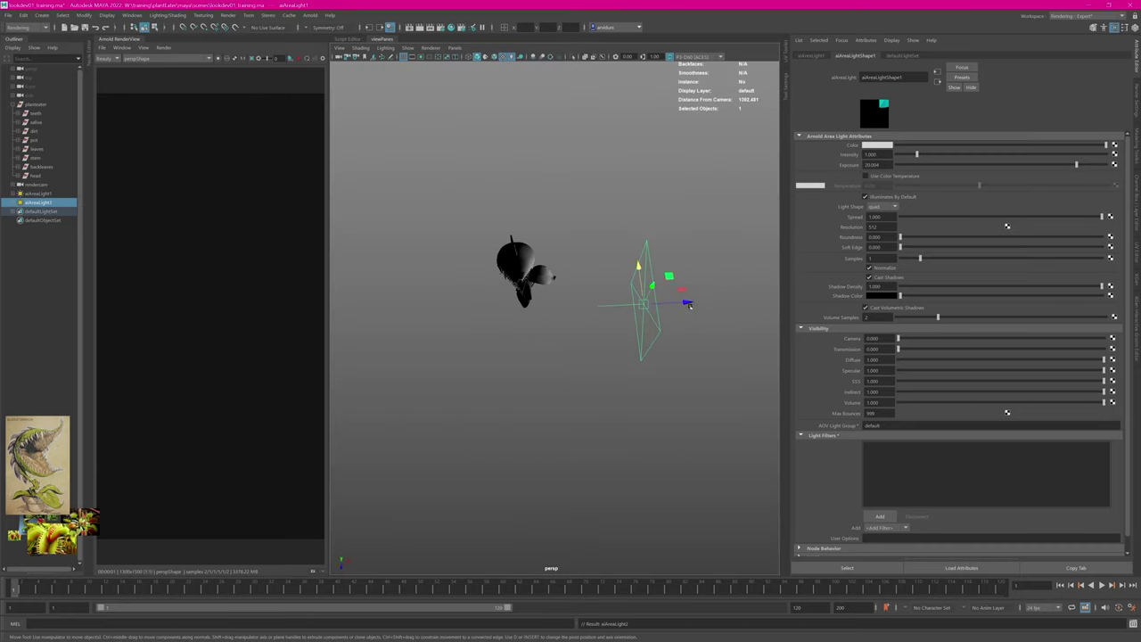
{"action": "left_click_drag", "start_coordinate": [686, 304], "coordinate": [472, 309]}
Step: Rotate the second area light to aim at the plant and reposition it on its side of the model
{"action": "key", "text": "e"}
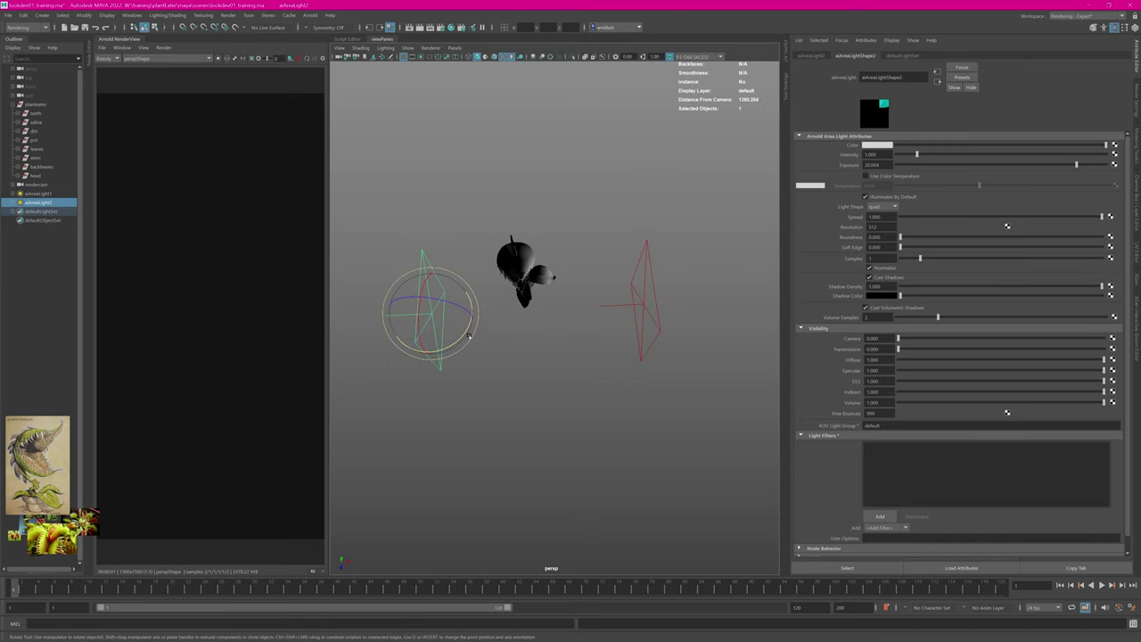
{"action": "left_click_drag", "start_coordinate": [434, 222], "coordinate": [364, 229]}
{"action": "middle_click_drag", "start_coordinate": [395, 209], "coordinate": [474, 219], "text": "alt"}
{"action": "key", "text": "w"}
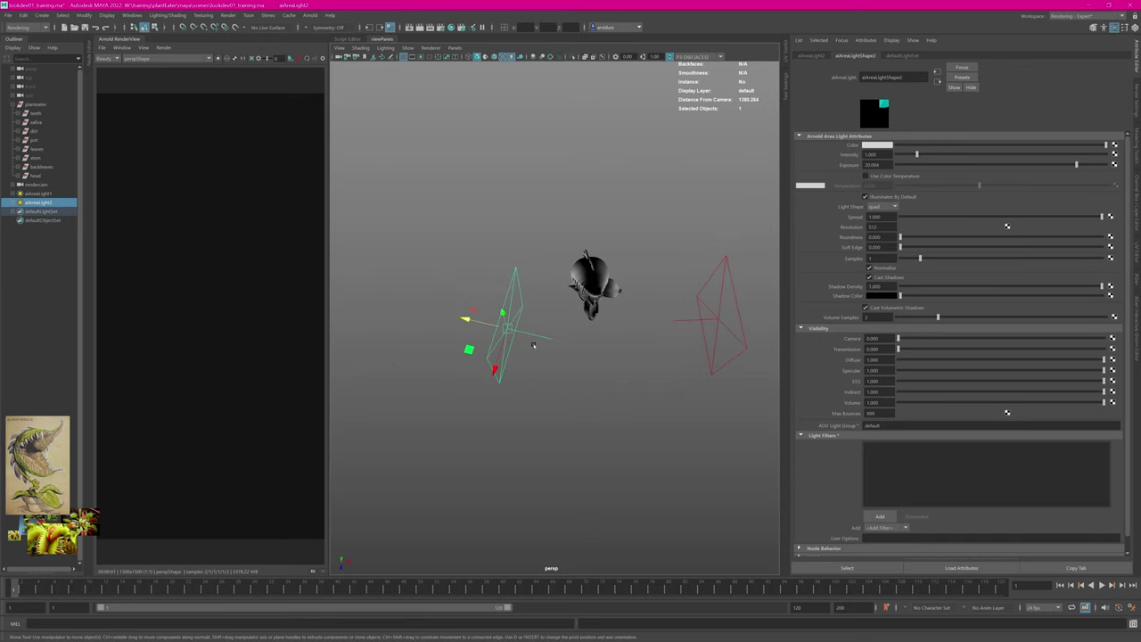
{"action": "mouse_move", "coordinate": [467, 348]}
{"action": "left_mouse_down"}
{"action": "mouse_move", "coordinate": [435, 318]}
{"action": "mouse_move", "coordinate": [401, 312]}
{"action": "mouse_move", "coordinate": [419, 304]}
{"action": "mouse_move", "coordinate": [464, 325]}
{"action": "mouse_move", "coordinate": [441, 327]}
{"action": "mouse_move", "coordinate": [461, 277]}
{"action": "mouse_move", "coordinate": [424, 319]}
{"action": "mouse_move", "coordinate": [413, 311]}
{"action": "mouse_move", "coordinate": [496, 181]}
{"action": "left_mouse_up"}
Step: Duplicate the second area light, then rotate and offset the copy as a third light on the same side of the plant
{"action": "key", "text": "ctrl+d"}
{"action": "key", "text": "e"}
{"action": "mouse_move", "coordinate": [554, 219]}
{"action": "left_mouse_down"}
{"action": "mouse_move", "coordinate": [534, 225]}
{"action": "mouse_move", "coordinate": [548, 225]}
{"action": "left_mouse_up"}
{"action": "key", "text": "w"}
{"action": "left_click_drag", "start_coordinate": [501, 167], "coordinate": [478, 181]}
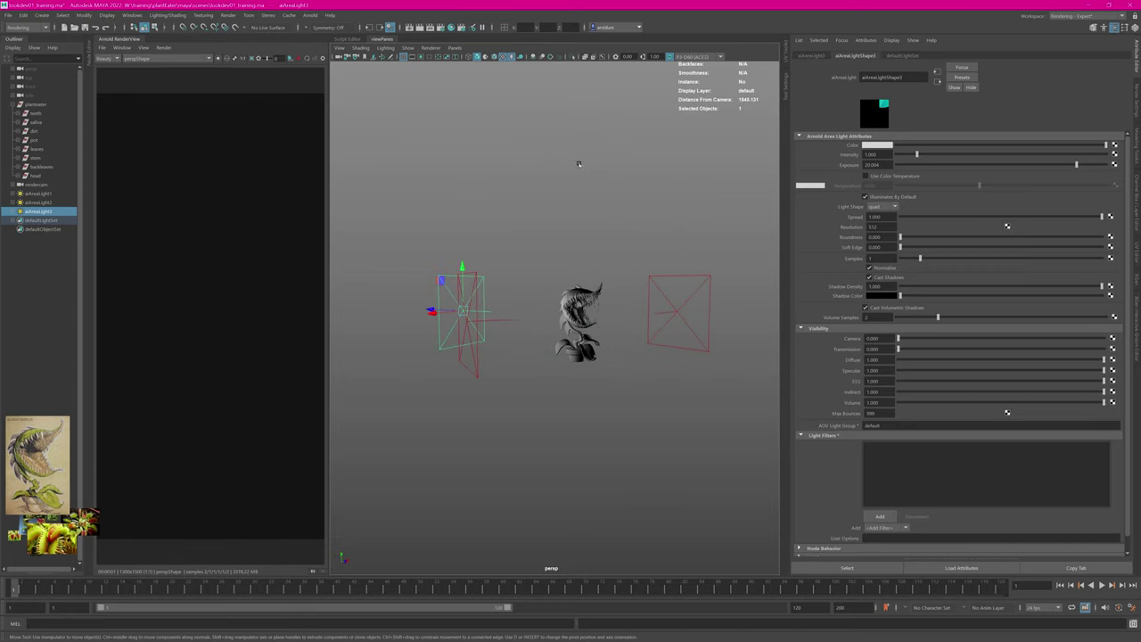
Step: Select the first area light and try a warmer color temperature on it
{"action": "left_click_drag", "start_coordinate": [568, 260], "coordinate": [574, 329], "text": "alt"}
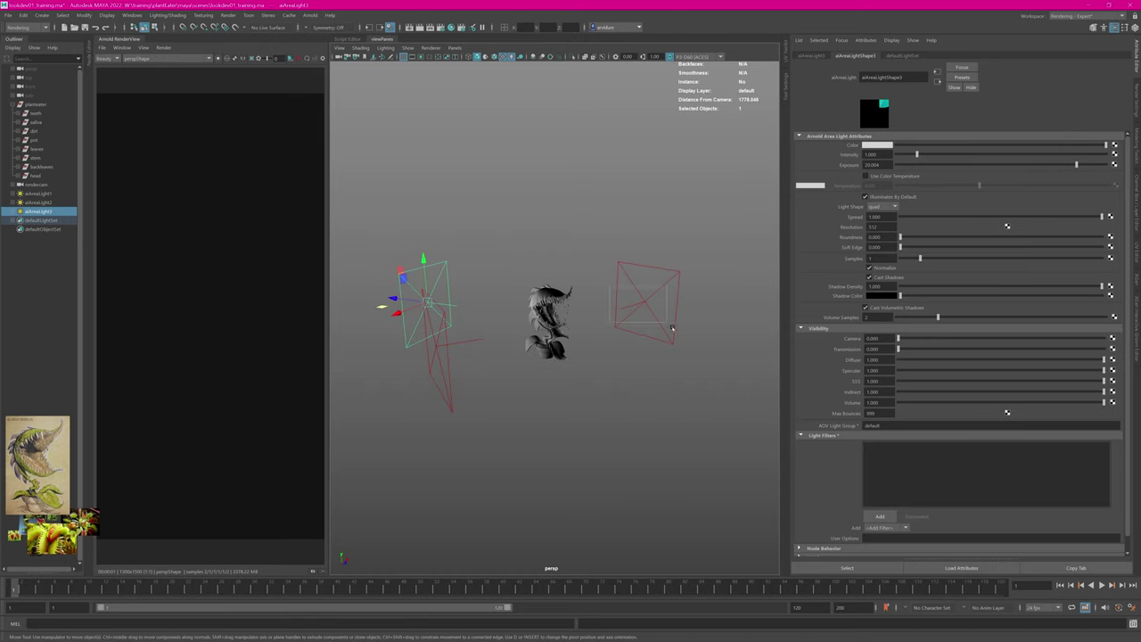
{"action": "left_click", "coordinate": [675, 283]}
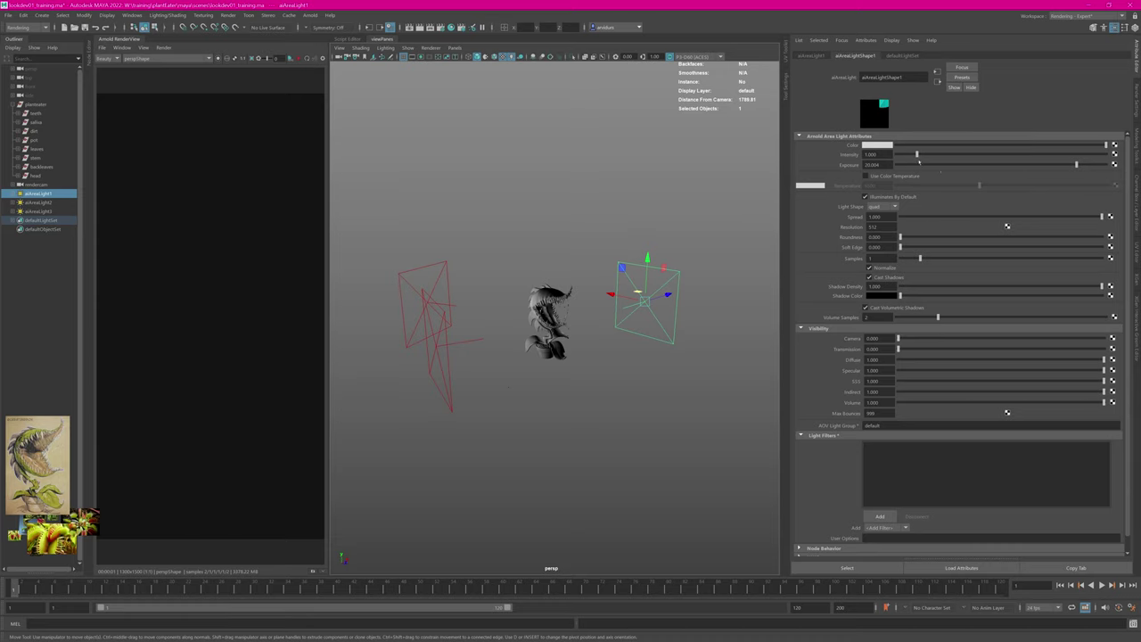
{"action": "left_click", "coordinate": [892, 177]}
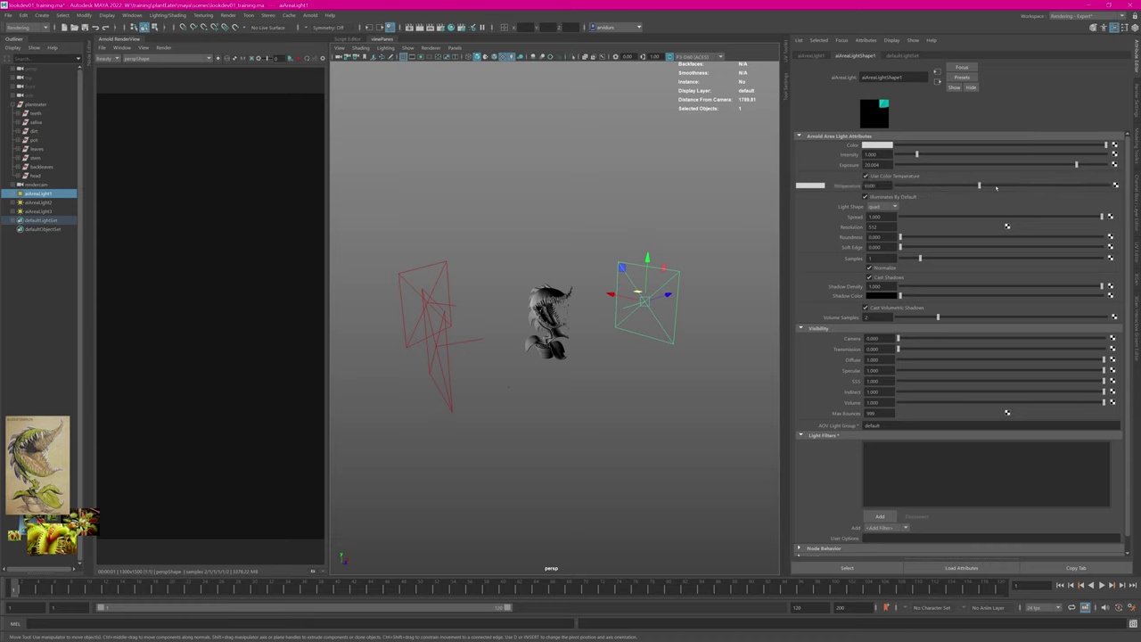
{"action": "left_click_drag", "start_coordinate": [995, 187], "coordinate": [1033, 185]}
{"action": "left_click_drag", "start_coordinate": [755, 232], "coordinate": [821, 223], "text": "alt"}
{"action": "left_click", "coordinate": [882, 177]}
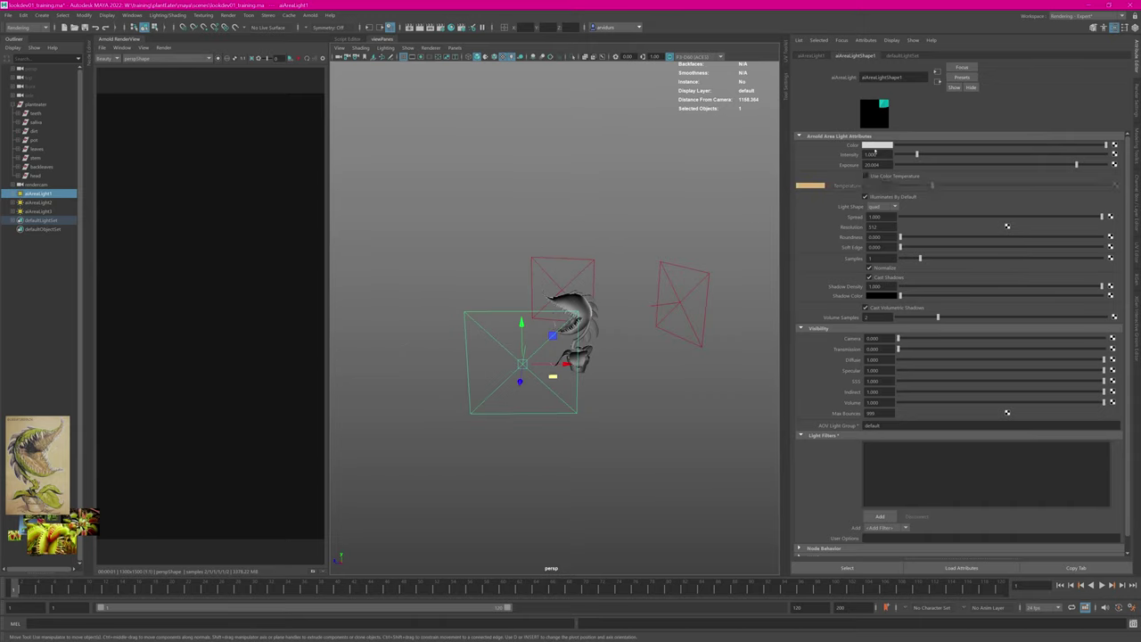
Step: Tint the first area light's color a warm pale yellow with a hue of about 38
{"action": "left_click", "coordinate": [885, 144]}
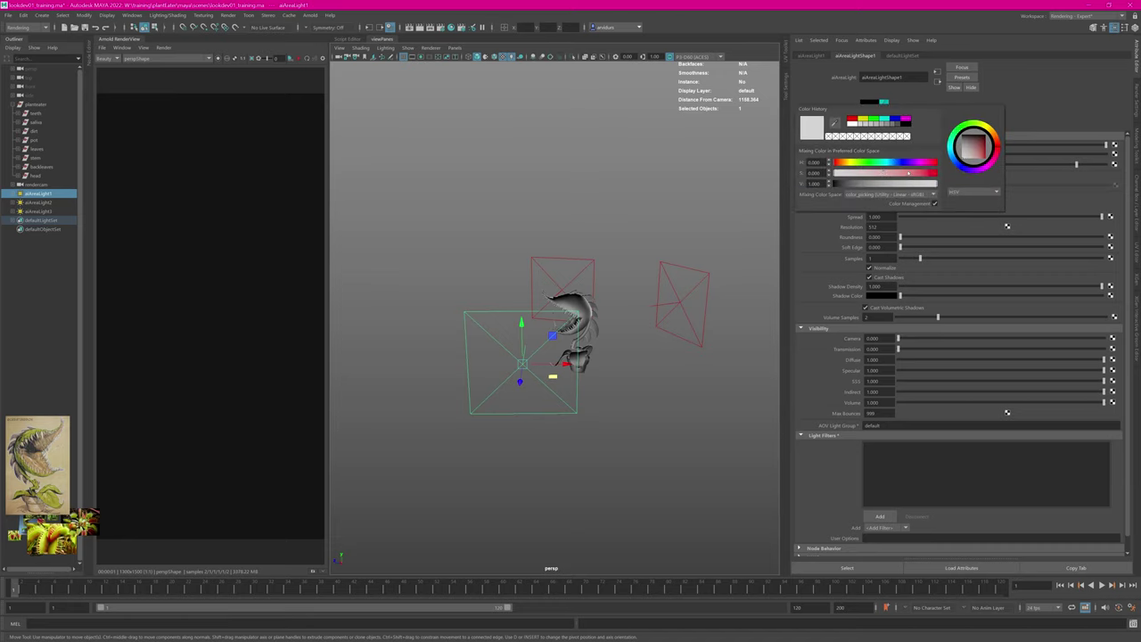
{"action": "left_click_drag", "start_coordinate": [881, 174], "coordinate": [900, 173]}
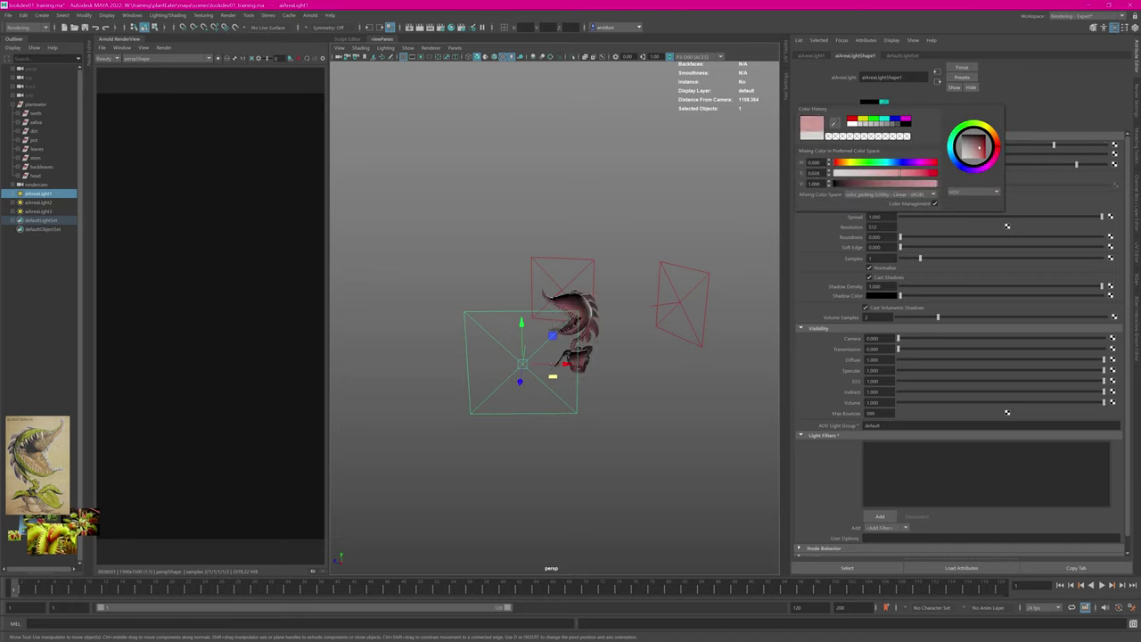
{"action": "left_click", "coordinate": [849, 163]}
{"action": "left_click_drag", "start_coordinate": [995, 133], "coordinate": [994, 133]}
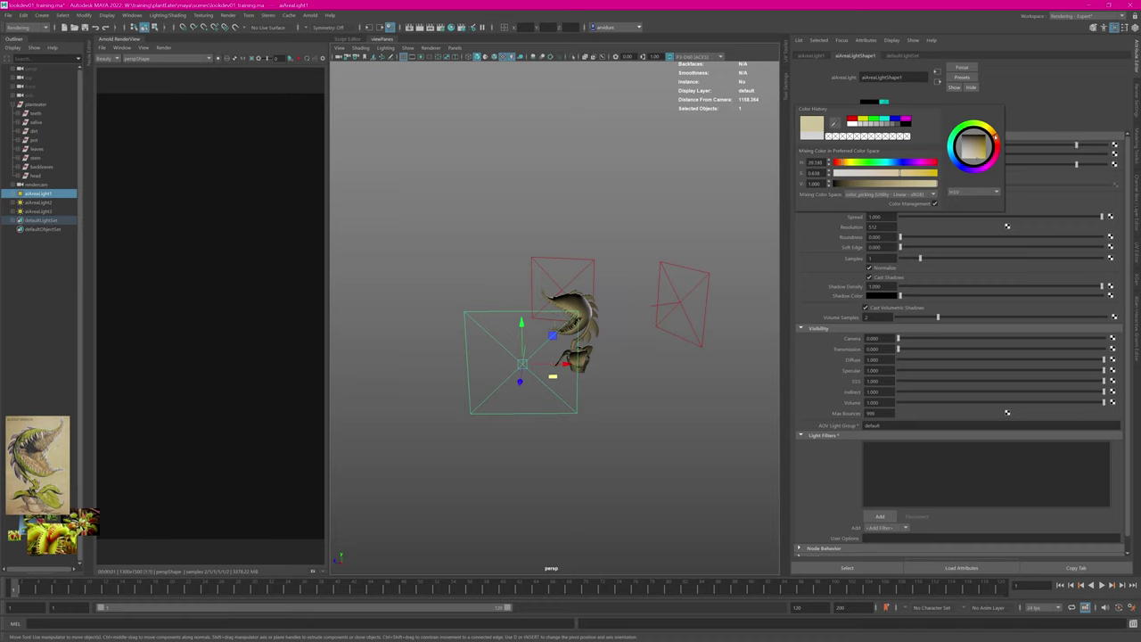
Step: Tint the second area light's color a very pale cyan, with a hue of about 177 and low saturation
{"action": "left_click_drag", "start_coordinate": [481, 214], "coordinate": [615, 248], "text": "alt"}
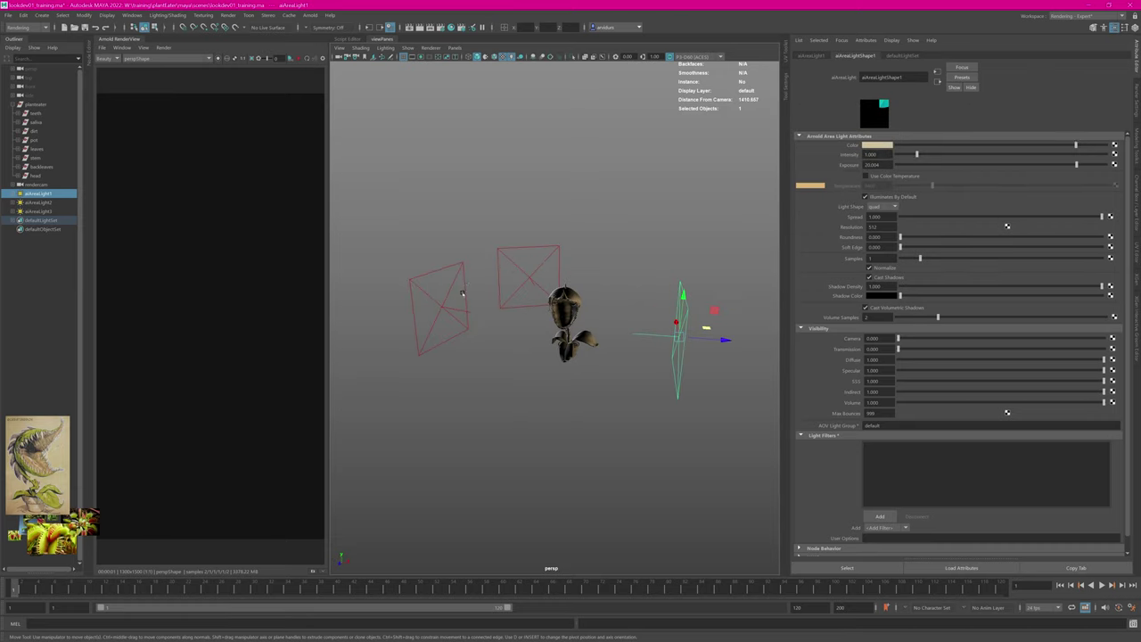
{"action": "left_click", "coordinate": [465, 290]}
{"action": "left_click", "coordinate": [879, 144]}
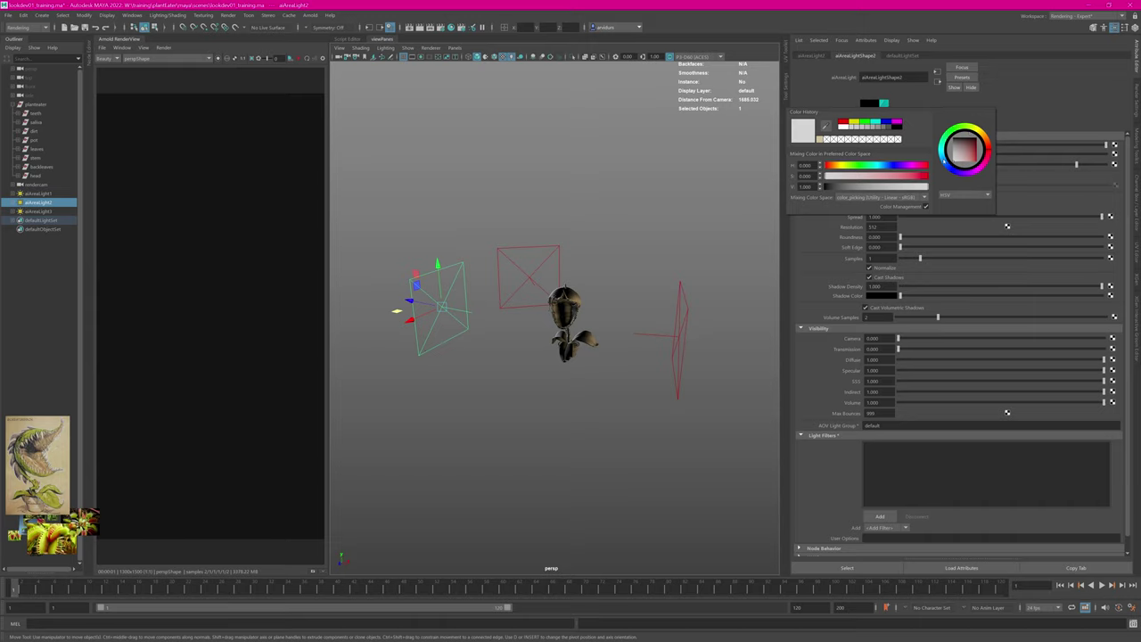
{"action": "left_click", "coordinate": [941, 155]}
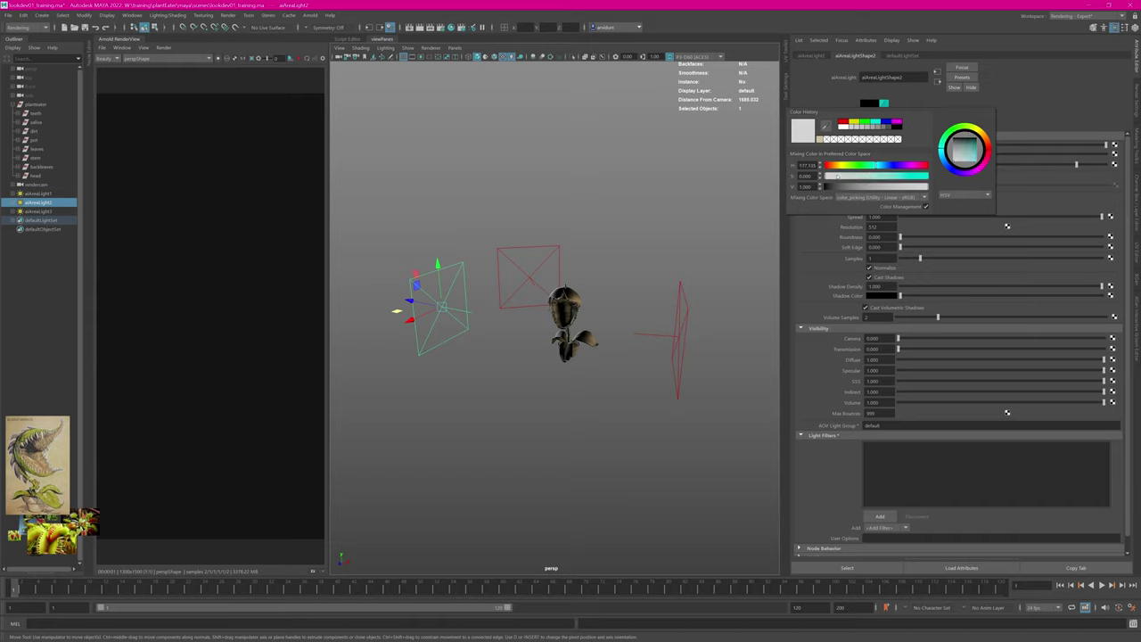
{"action": "left_click_drag", "start_coordinate": [862, 176], "coordinate": [860, 175]}
{"action": "left_click_drag", "start_coordinate": [496, 323], "coordinate": [551, 302], "text": "alt"}
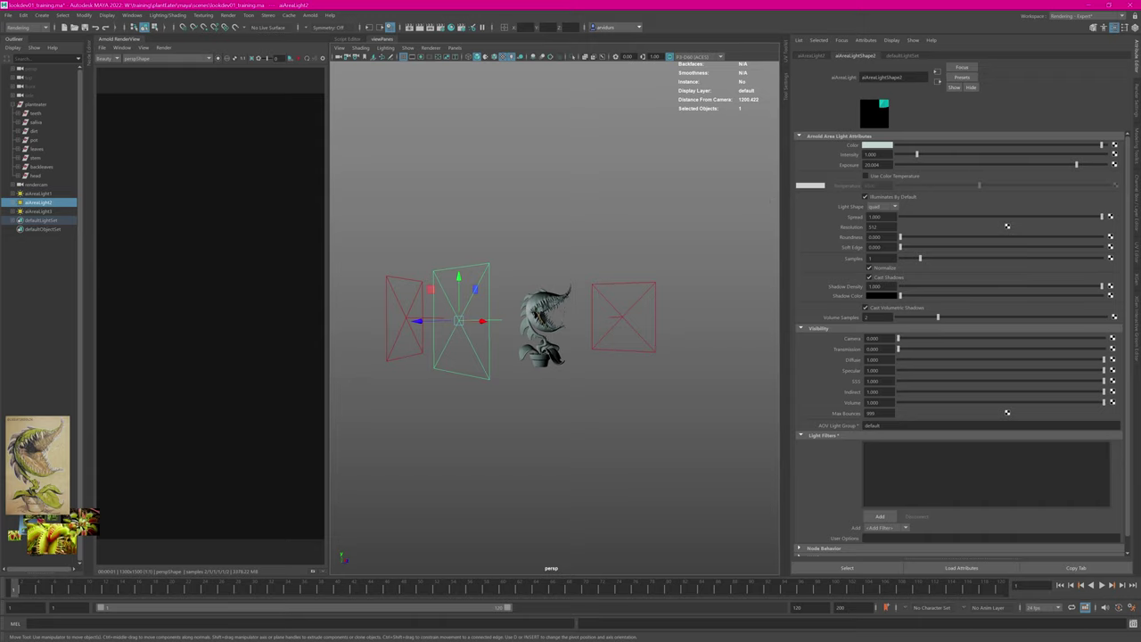
{"action": "left_click", "coordinate": [884, 144]}
{"action": "left_click_drag", "start_coordinate": [847, 176], "coordinate": [843, 176]}
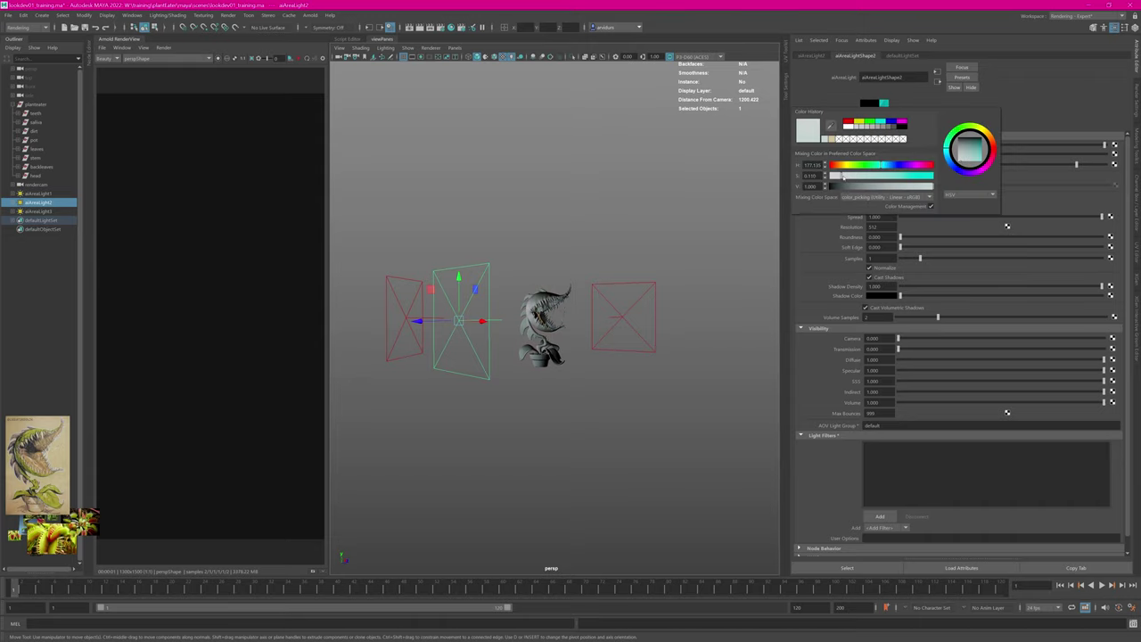
{"action": "left_click", "coordinate": [705, 290]}
Step: Create a spot light and raise it above the plant
{"action": "left_click_drag", "start_coordinate": [473, 377], "coordinate": [527, 254], "text": "alt"}
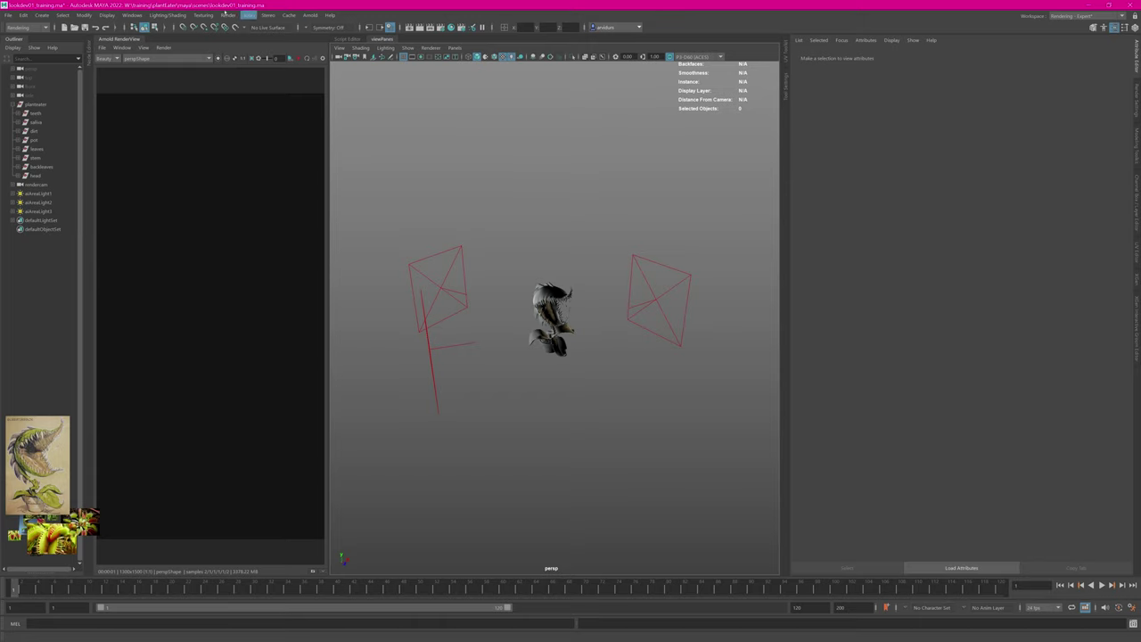
{"action": "left_click", "coordinate": [168, 15]}
{"action": "mouse_move", "coordinate": [42, 15]}
{"action": "mouse_move", "coordinate": [56, 65]}
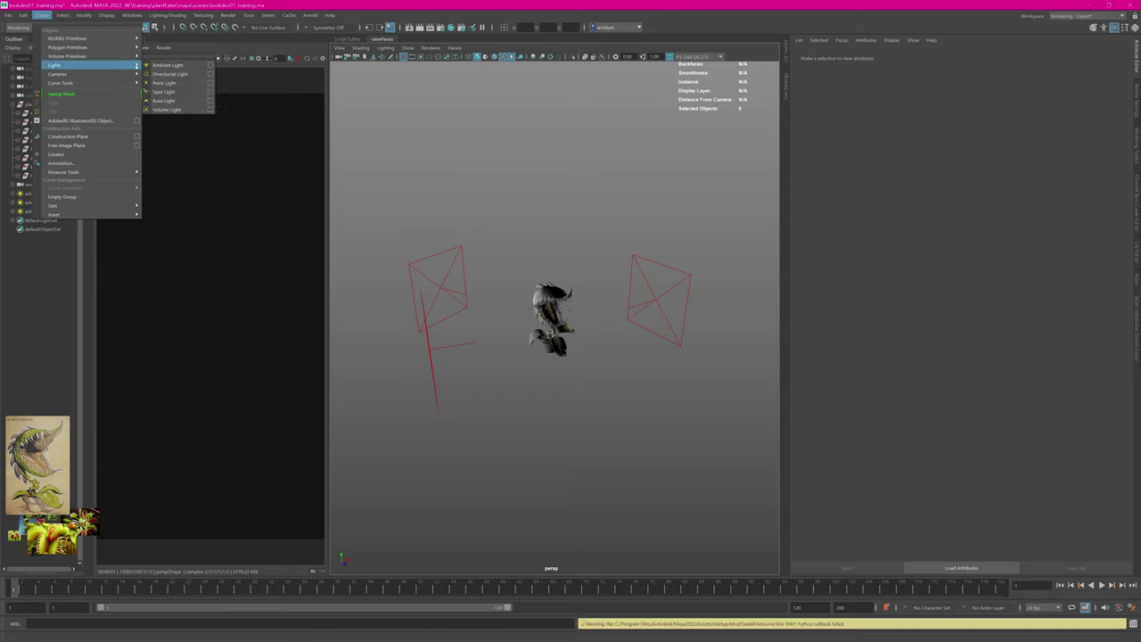
{"action": "left_click", "coordinate": [164, 93]}
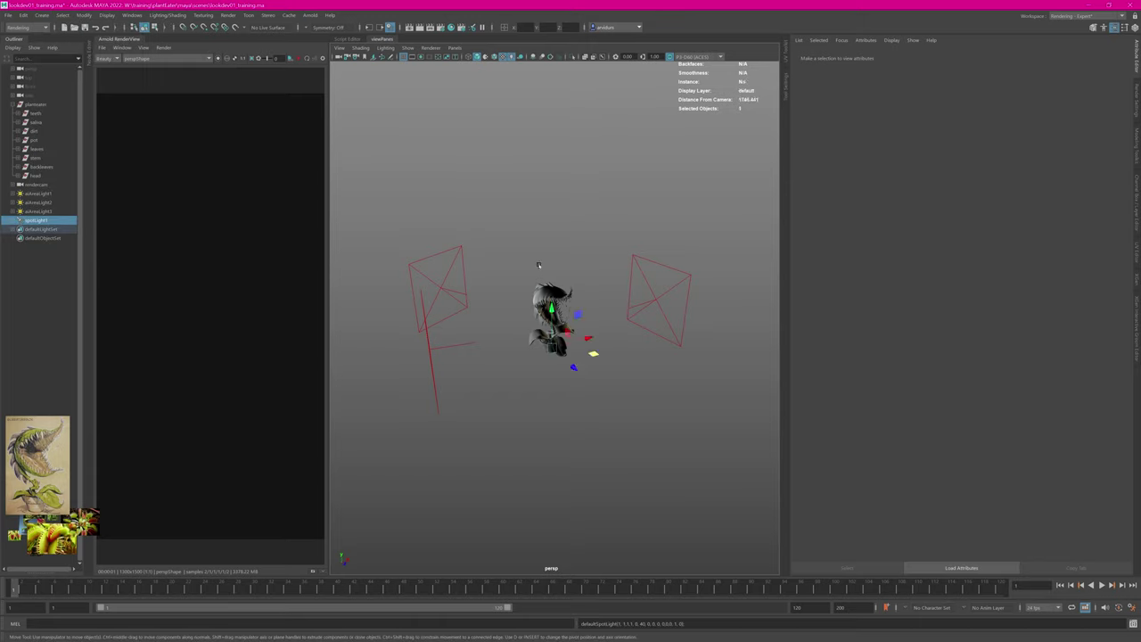
{"action": "left_click_drag", "start_coordinate": [553, 310], "coordinate": [563, 160]}
Step: Rotate the spot light to aim straight down at the plant and raise it higher
{"action": "key", "text": "r"}
{"action": "key", "text": "e"}
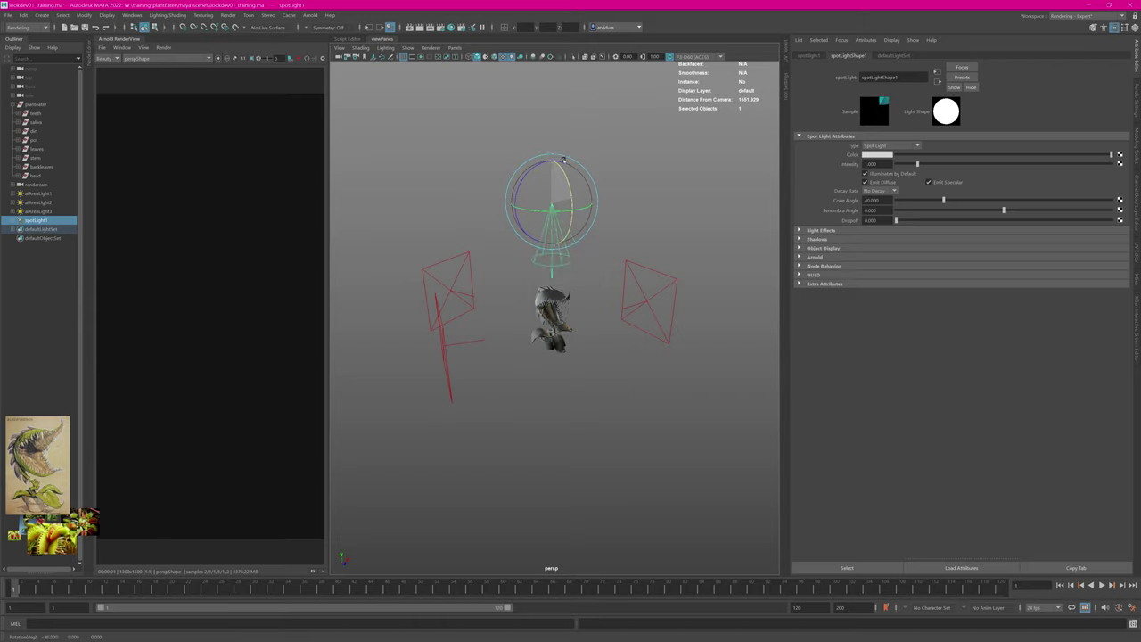
{"action": "mouse_move", "coordinate": [533, 237]}
{"action": "left_mouse_down", "text": "alt"}
{"action": "mouse_move", "coordinate": [568, 232]}
{"action": "mouse_move", "coordinate": [541, 230]}
{"action": "left_mouse_up", "text": "alt"}
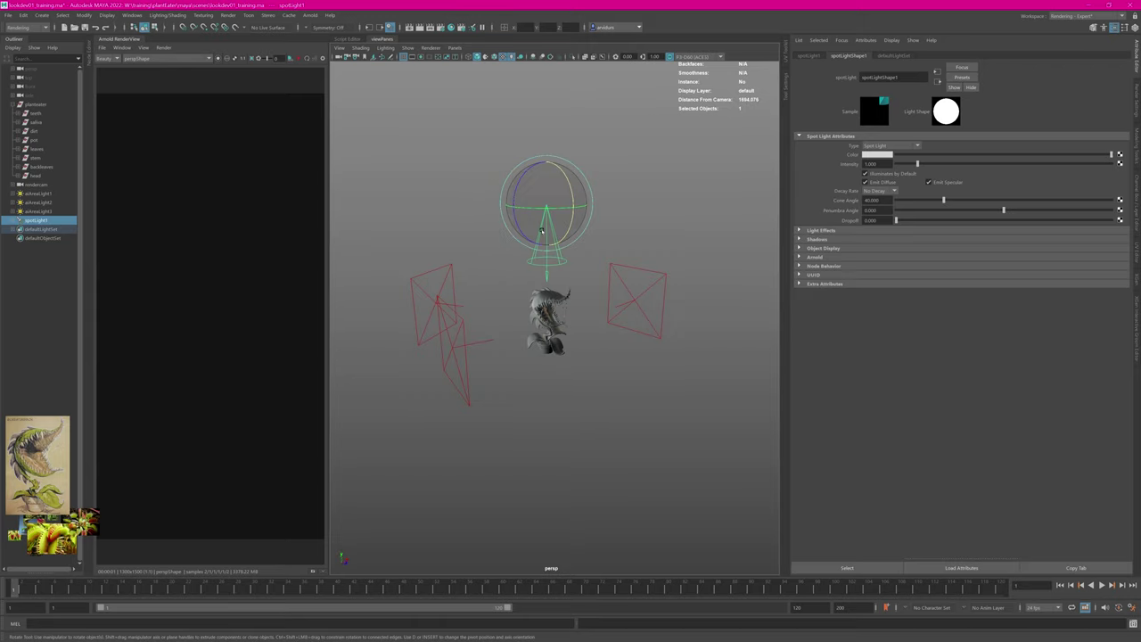
{"action": "key", "text": "w"}
{"action": "left_click_drag", "start_coordinate": [546, 159], "coordinate": [546, 120]}
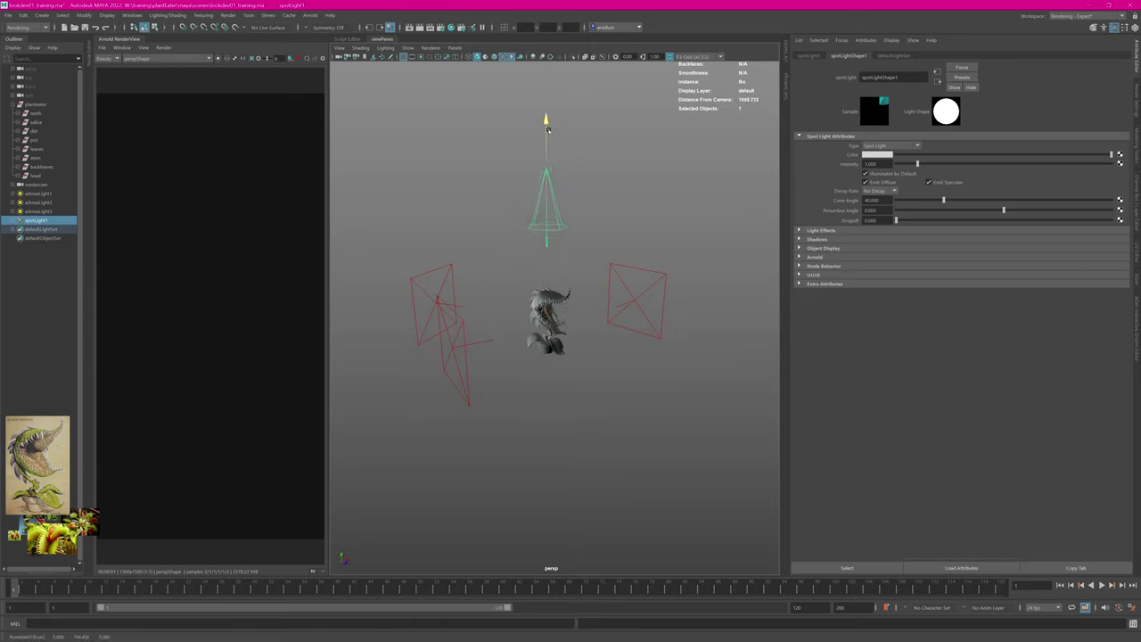
Step: Set the spot light's Arnold exposure first to 10 and finally to about 22.5
{"action": "left_click", "coordinate": [810, 256]}
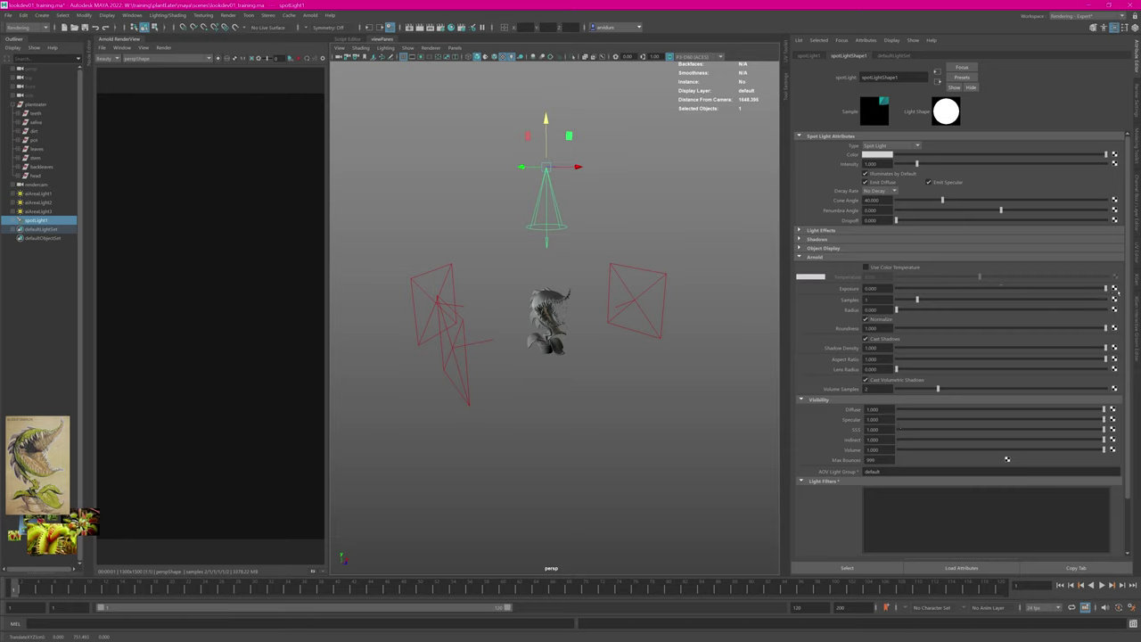
{"action": "left_click_drag", "start_coordinate": [881, 288], "coordinate": [868, 289]}
{"action": "type", "text": "10"}
{"action": "key", "text": "Return"}
{"action": "left_click_drag", "start_coordinate": [1023, 288], "coordinate": [1062, 290]}
Step: Group the three area lights and the spot light, name the group LGT_Shot and hide it
{"action": "left_click_drag", "start_coordinate": [644, 294], "coordinate": [570, 337], "text": "alt"}
{"action": "left_click", "coordinate": [35, 193], "text": "shift"}
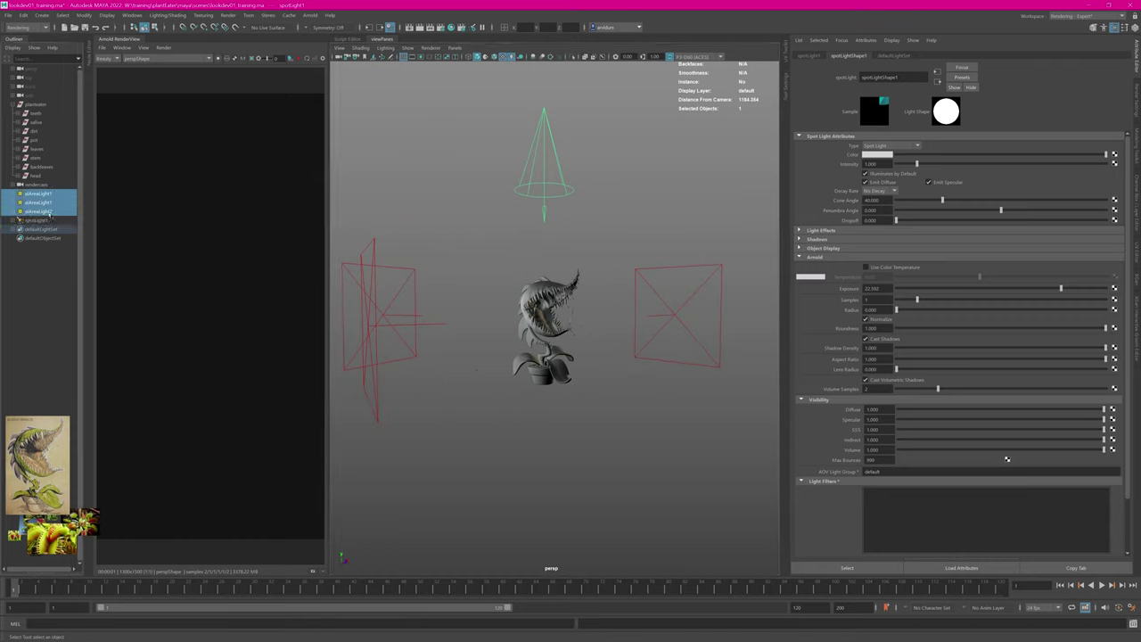
{"action": "key", "text": "ctrl+g"}
{"action": "double_click", "coordinate": [33, 193]}
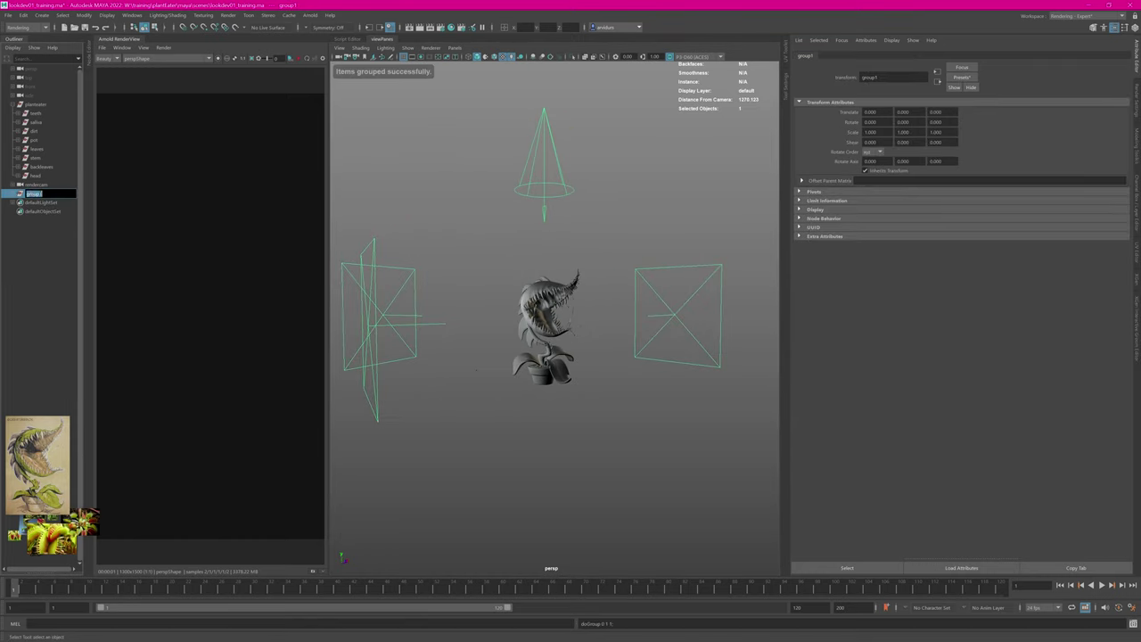
{"action": "type", "text": "LGT_Shot"}
{"action": "key", "text": "Return"}
{"action": "key", "text": "ctrl+h"}
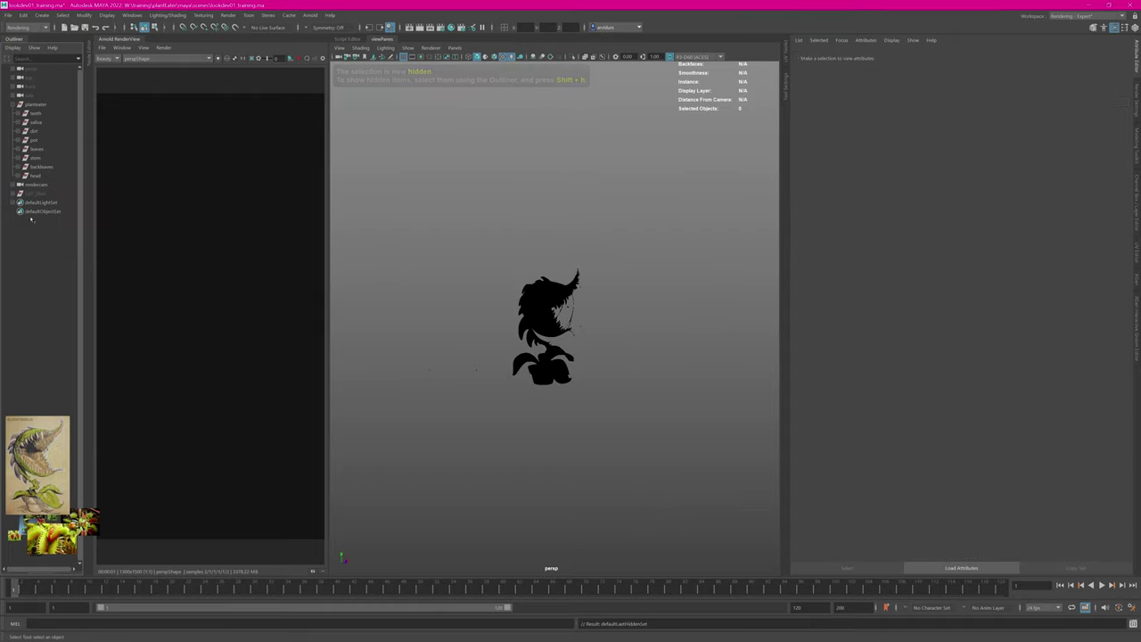
Step: Create an Arnold skydome light
{"action": "left_click", "coordinate": [309, 16]}
{"action": "mouse_move", "coordinate": [348, 60]}
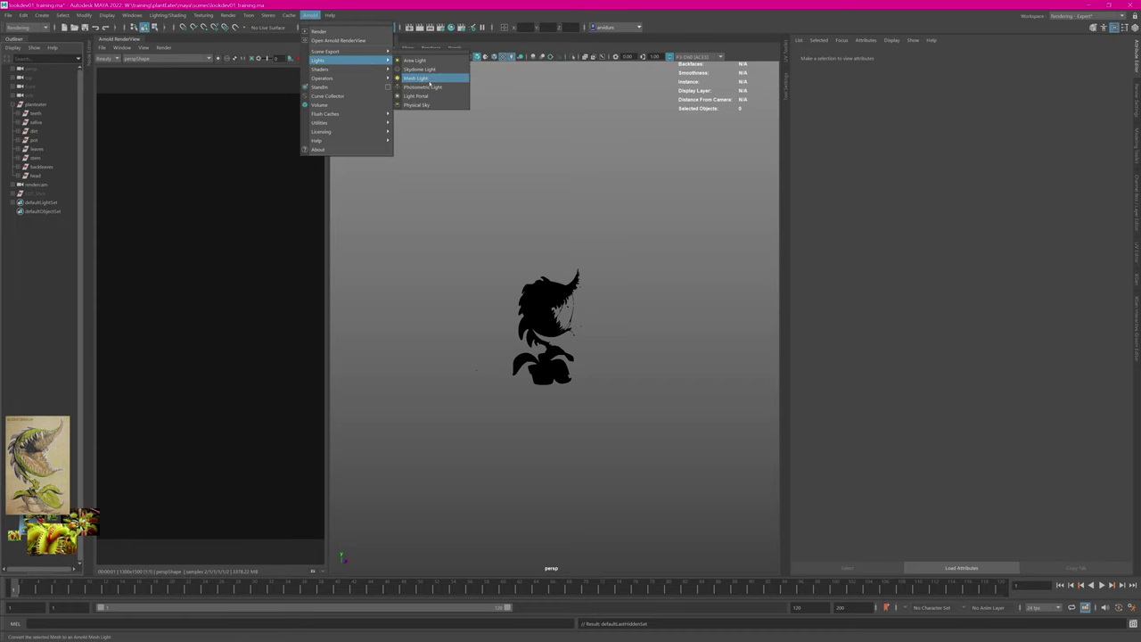
{"action": "left_click", "coordinate": [419, 68]}
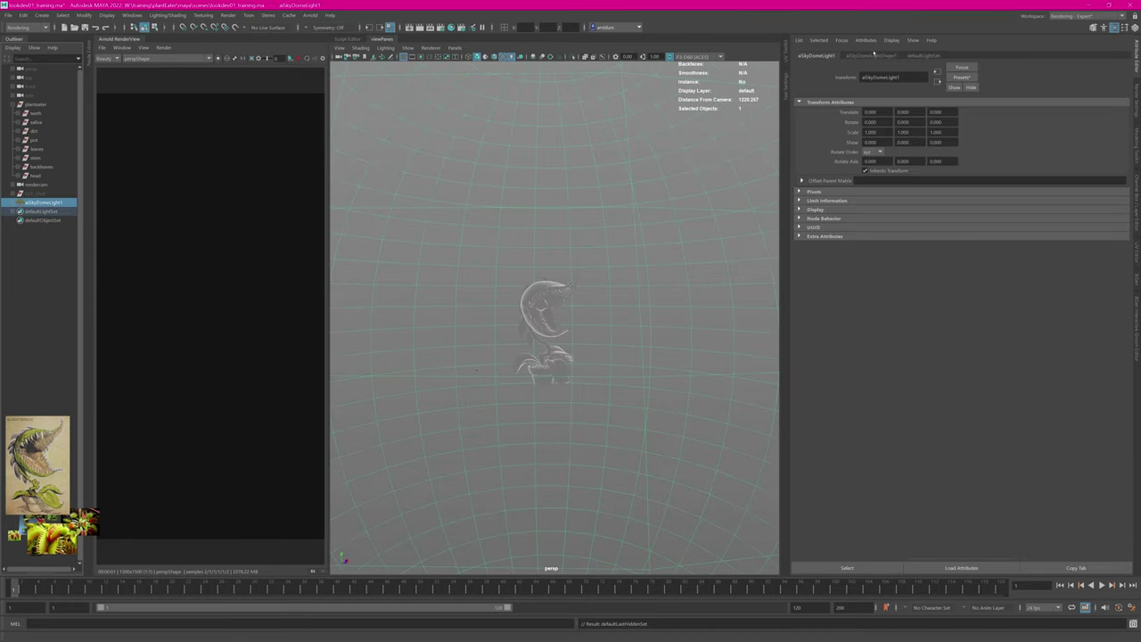
Step: Connect a File texture to the skydome light's color and load the 2K studio HDR image from the HDRI resources
{"action": "left_click", "coordinate": [871, 55]}
{"action": "left_click", "coordinate": [1113, 145]}
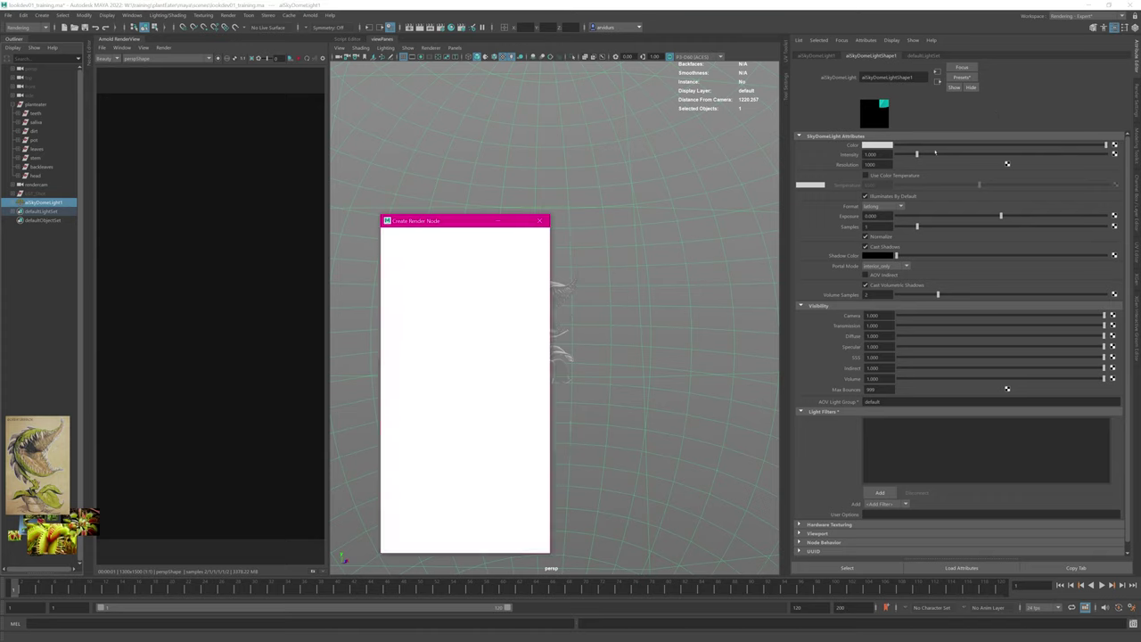
{"action": "left_click_drag", "start_coordinate": [463, 223], "coordinate": [516, 184]}
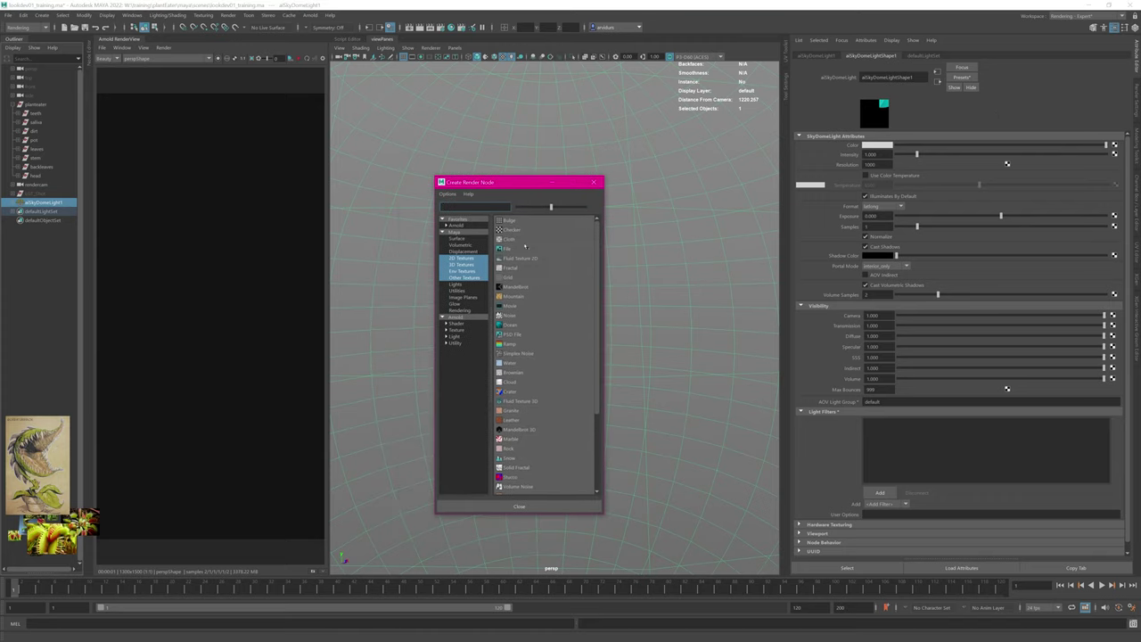
{"action": "left_click", "coordinate": [507, 248]}
{"action": "left_click", "coordinate": [1121, 174]}
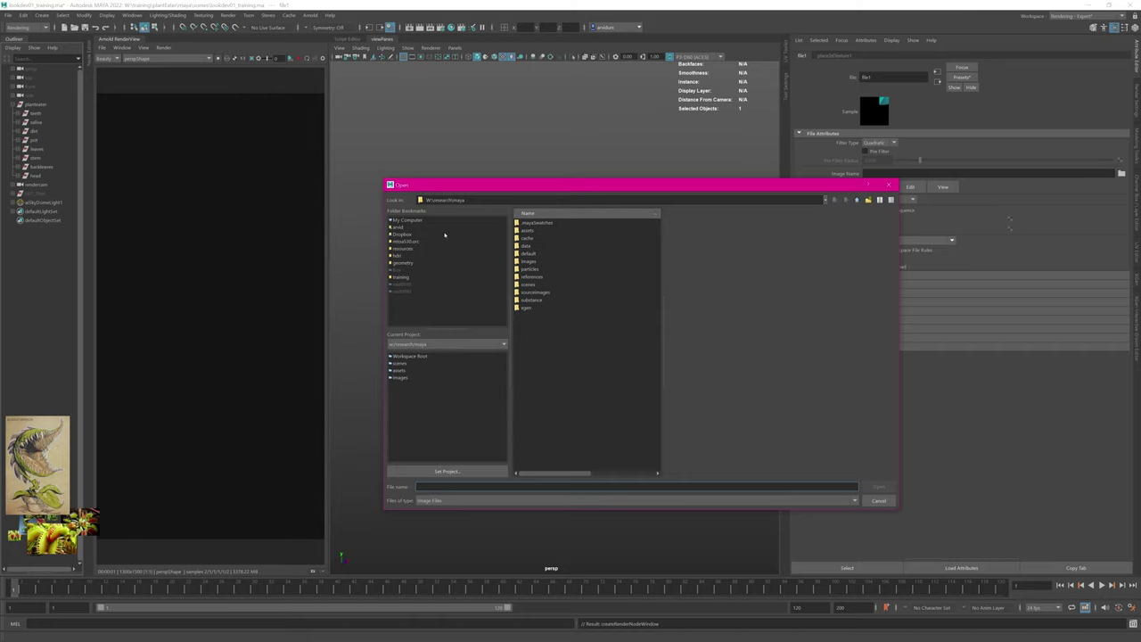
{"action": "left_click", "coordinate": [404, 256]}
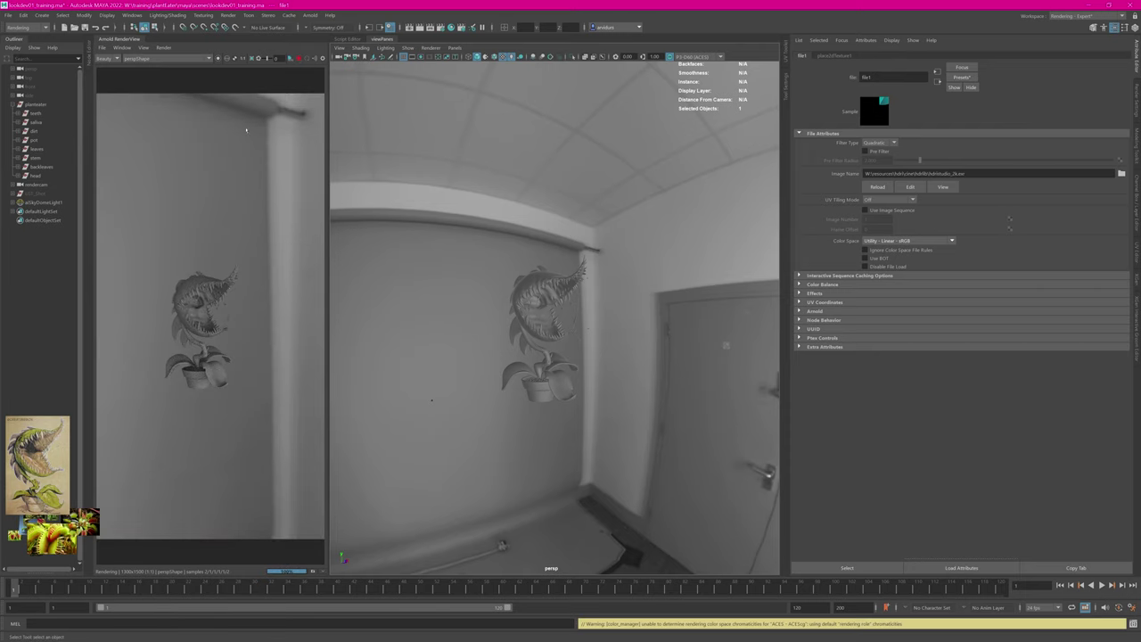
Step: Set the Arnold RenderView camera to rendercam and widen the render view so the whole plant fits
{"action": "left_click", "coordinate": [168, 58]}
{"action": "left_click", "coordinate": [145, 72]}
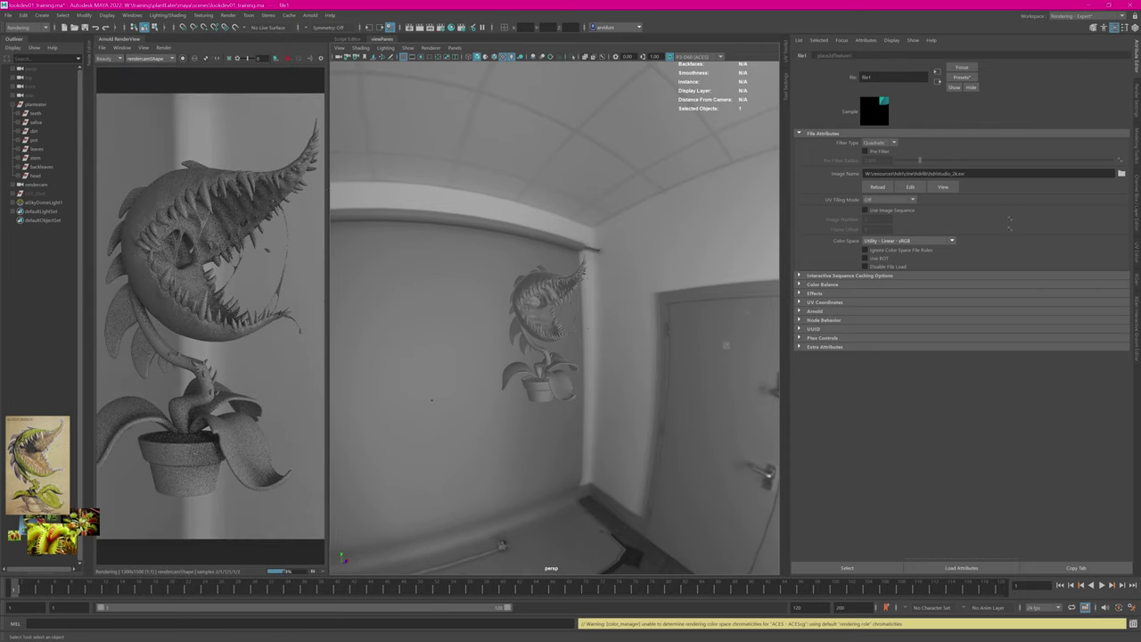
{"action": "left_click_drag", "start_coordinate": [376, 213], "coordinate": [463, 214]}
{"action": "scroll", "coordinate": [634, 221], "scroll_direction": "down", "scroll_amount": 5}
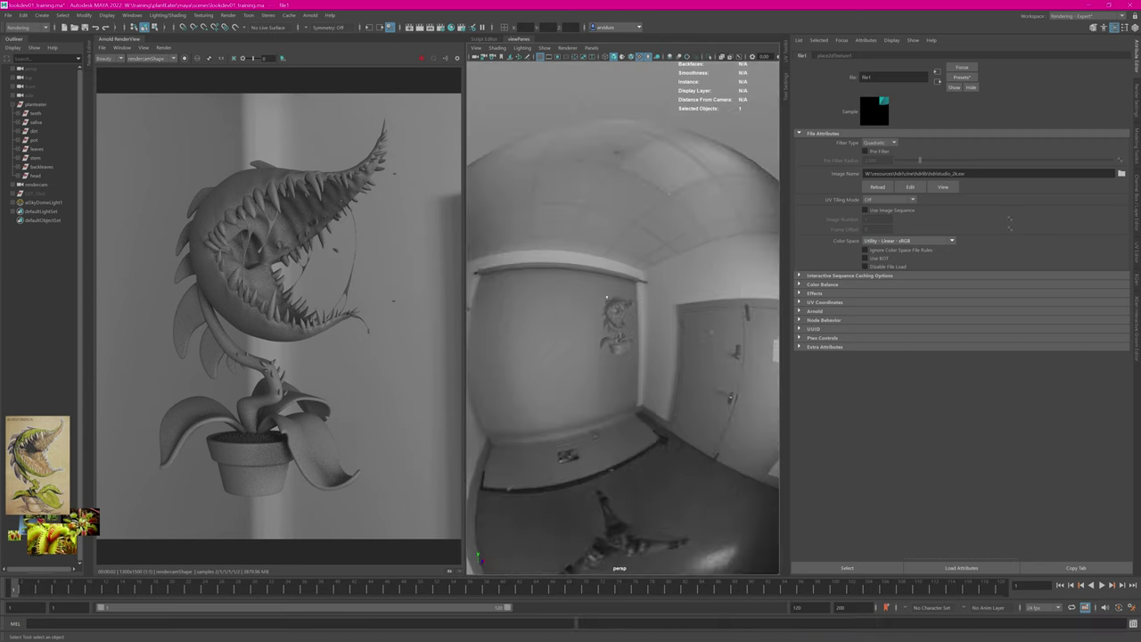
Step: Rotate the skydome light around the plant to relight it from another side of the HDRI, and narrow the render view
{"action": "left_click_drag", "start_coordinate": [573, 307], "coordinate": [669, 329], "text": "alt"}
{"action": "left_click", "coordinate": [637, 383]}
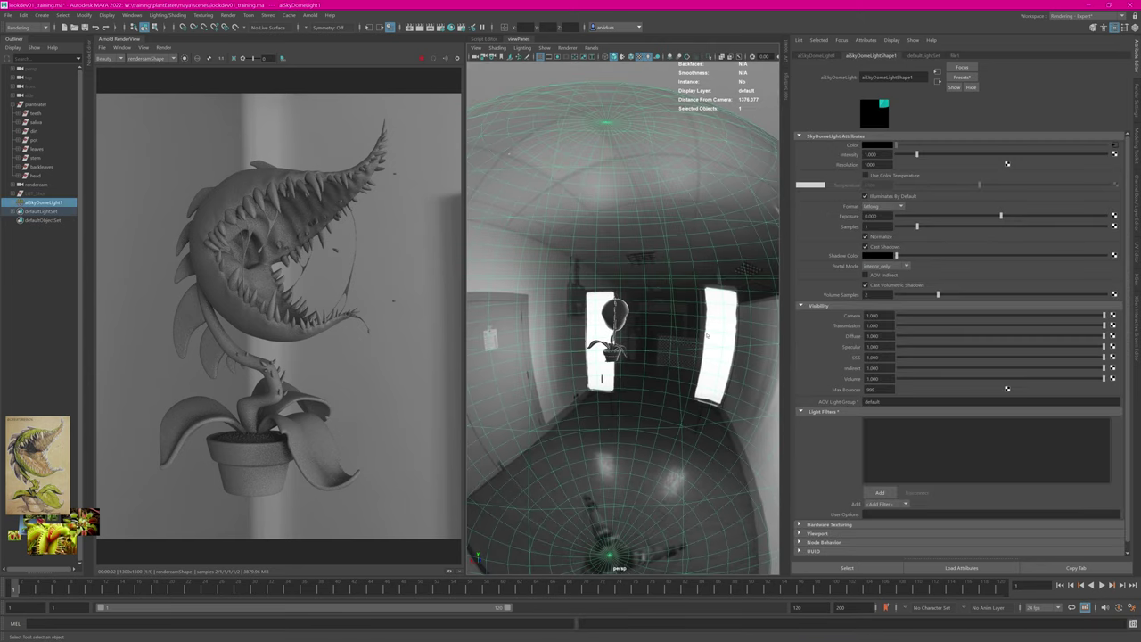
{"action": "key", "text": "e"}
{"action": "left_click_drag", "start_coordinate": [633, 371], "coordinate": [601, 371]}
{"action": "key", "text": "q"}
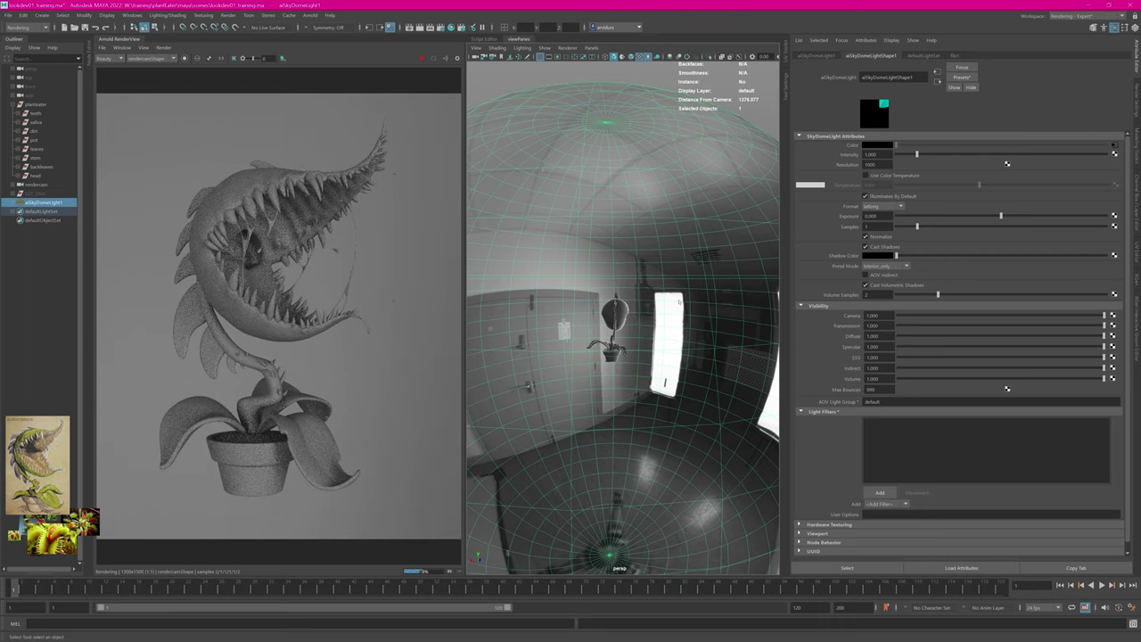
{"action": "left_click_drag", "start_coordinate": [523, 460], "coordinate": [659, 419], "text": "alt"}
{"action": "right_click_drag", "start_coordinate": [660, 419], "coordinate": [772, 272], "text": "alt"}
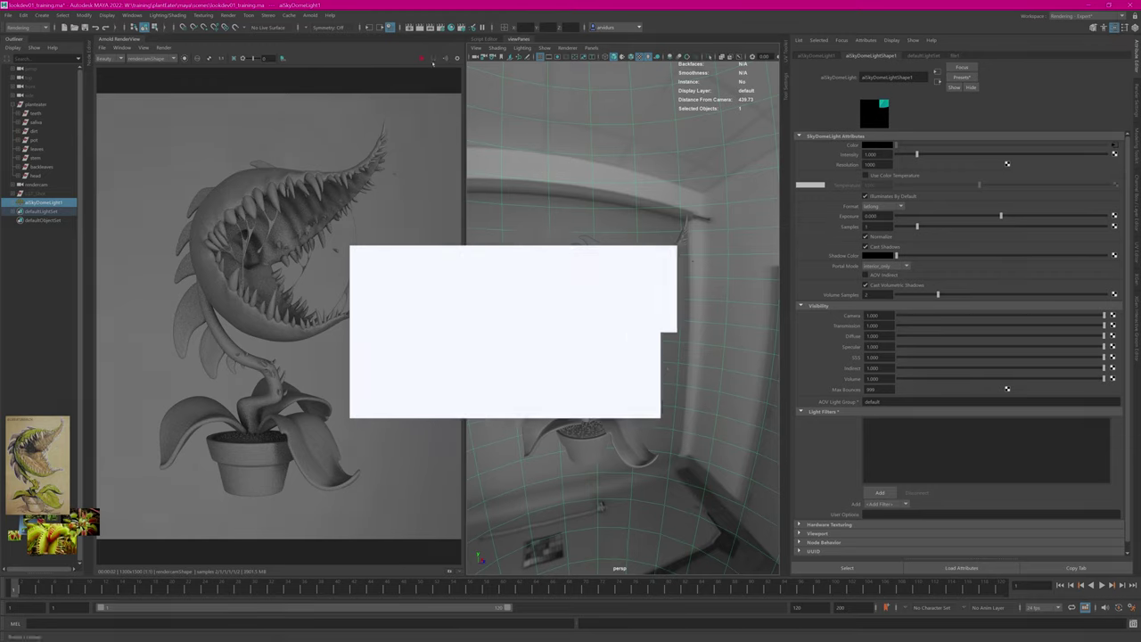
{"action": "left_click_drag", "start_coordinate": [463, 109], "coordinate": [429, 108]}
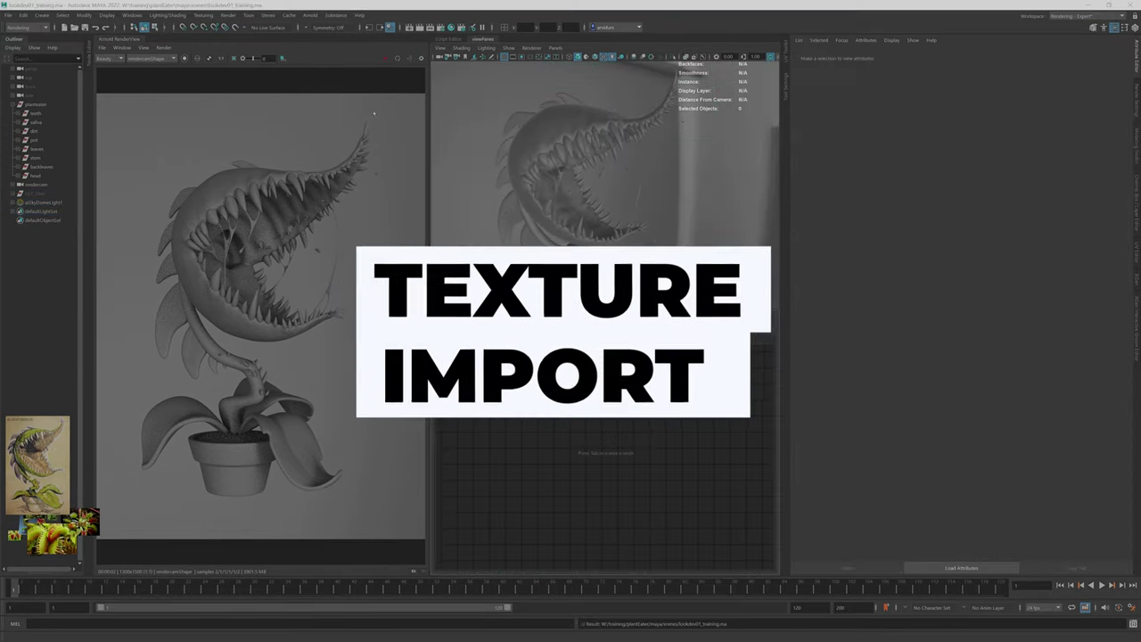
Step: Start applying the Arnold workflow to image maps and browse for multiple maps in the plantEater substance training_export folder
{"action": "left_click", "coordinate": [337, 16]}
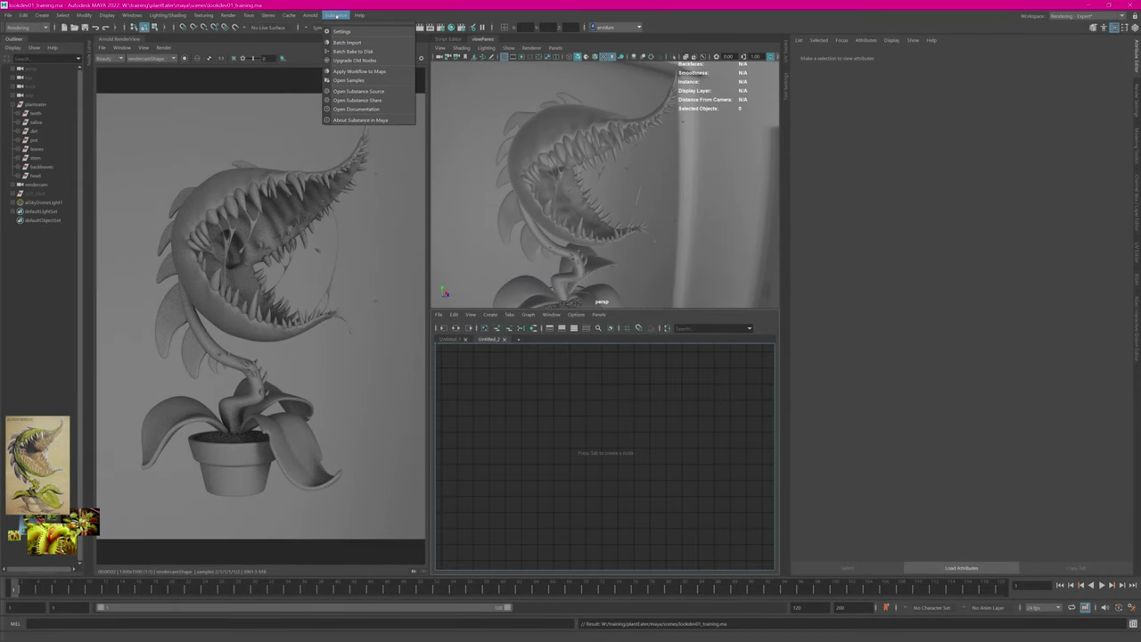
{"action": "left_click", "coordinate": [357, 72]}
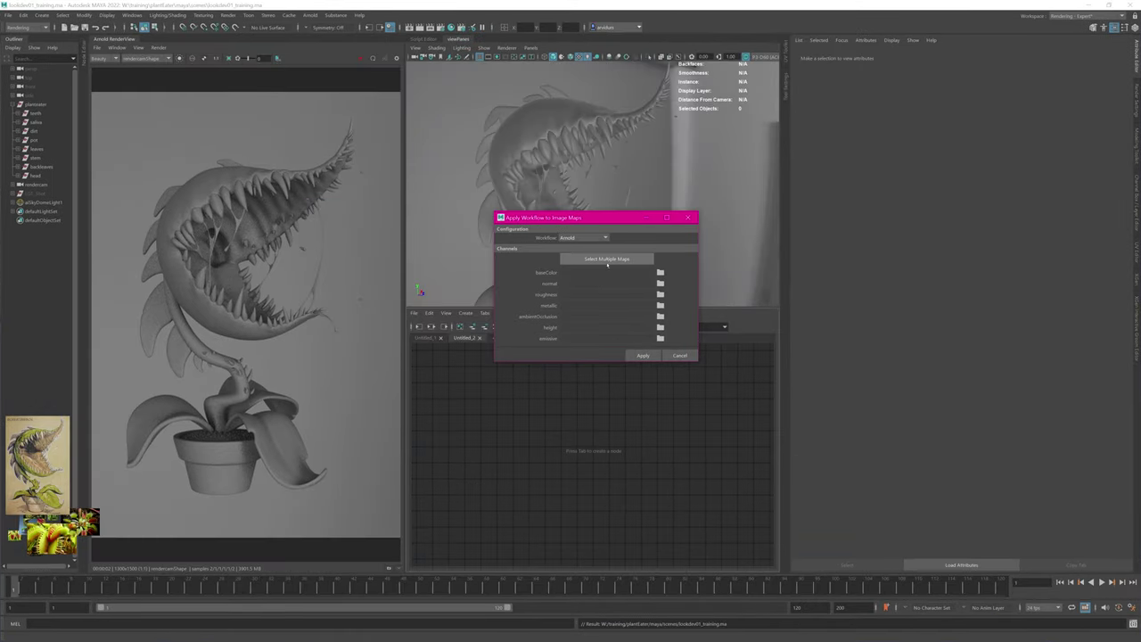
{"action": "left_click", "coordinate": [603, 258]}
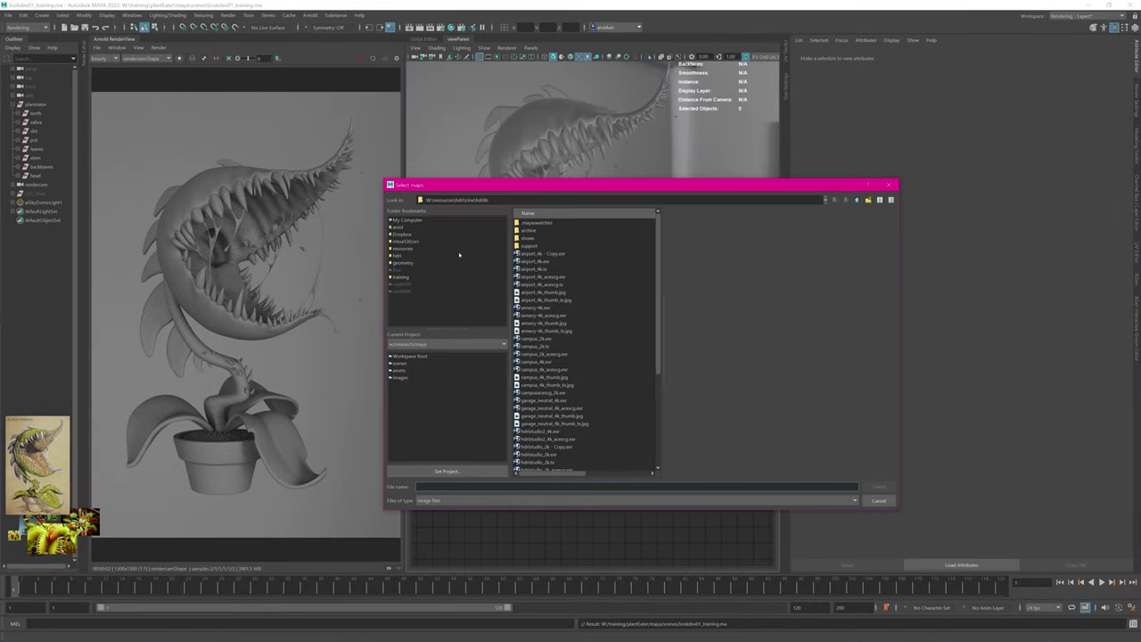
{"action": "left_click", "coordinate": [400, 277]}
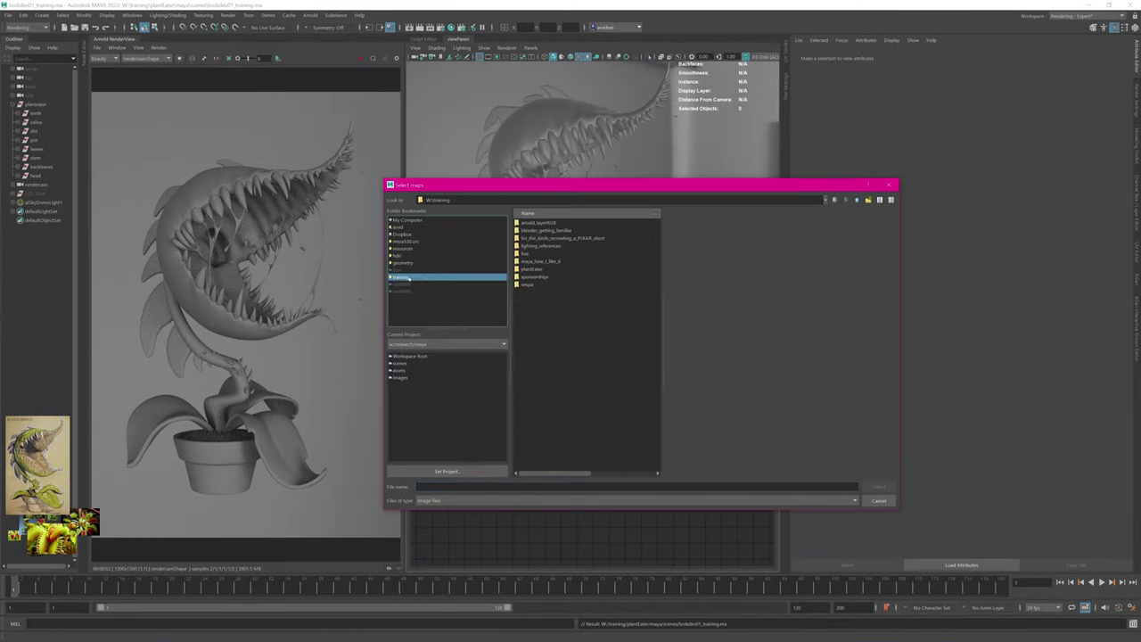
{"action": "double_click", "coordinate": [532, 268]}
{"action": "left_click", "coordinate": [537, 270], "text": "shift"}
{"action": "left_click", "coordinate": [532, 303]}
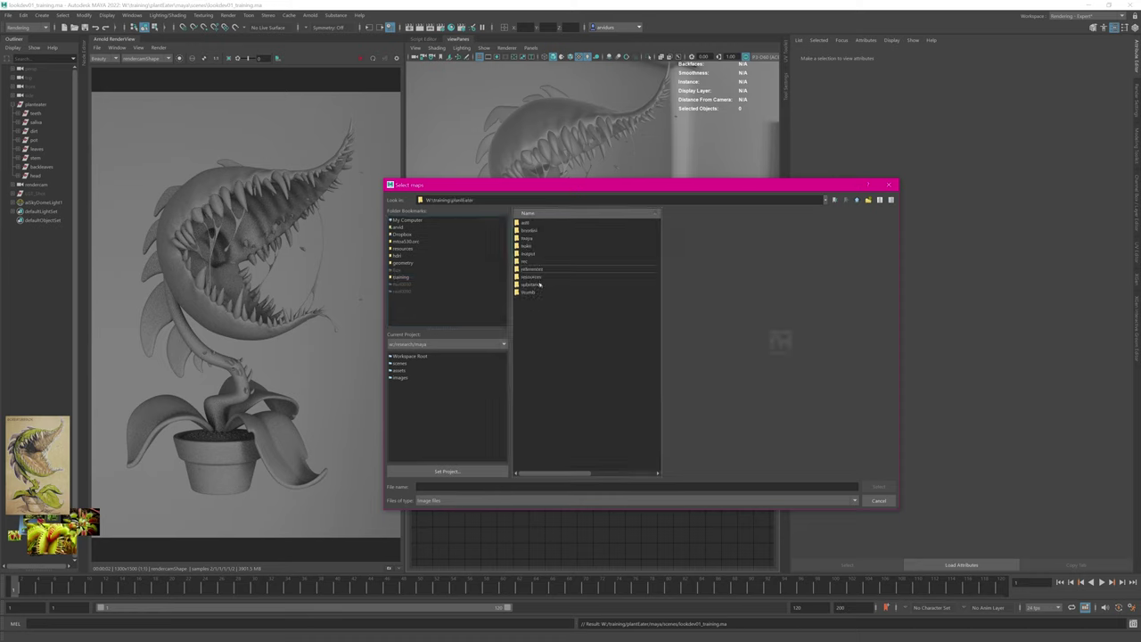
{"action": "double_click", "coordinate": [538, 283]}
{"action": "double_click", "coordinate": [540, 222]}
Step: Load all base color, height, normal and roughness maps, leaving out the metalness maps, and apply the Arnold workflow to them
{"action": "left_click", "coordinate": [541, 223]}
{"action": "left_click", "coordinate": [547, 231], "text": "shift"}
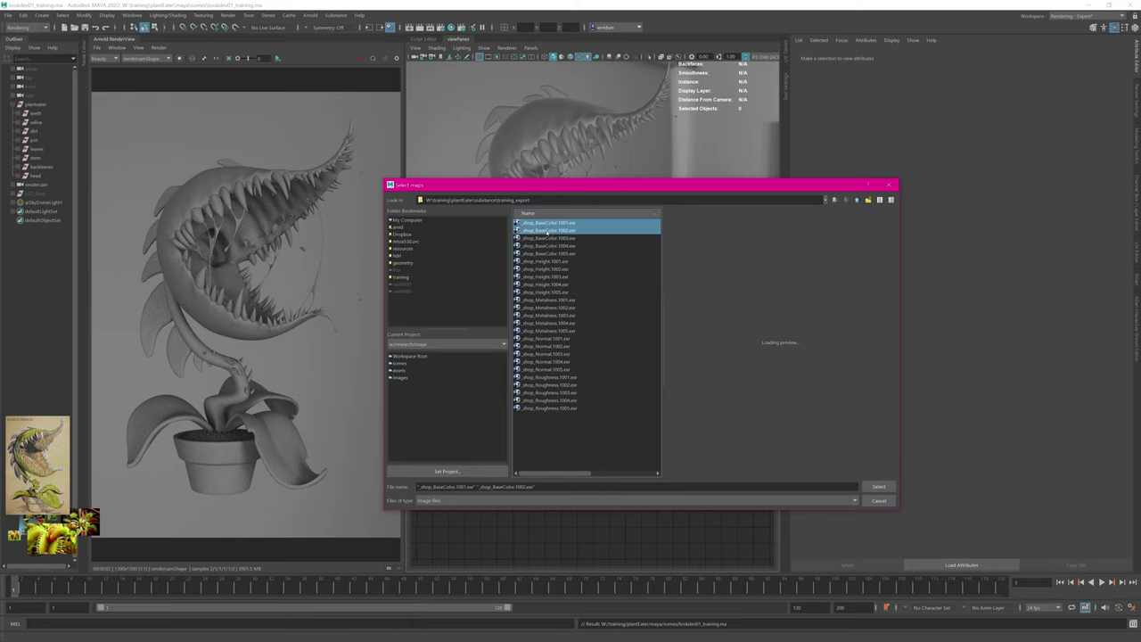
{"action": "left_click", "coordinate": [540, 404]}
{"action": "left_click", "coordinate": [553, 223]}
{"action": "left_click", "coordinate": [542, 409], "text": "shift"}
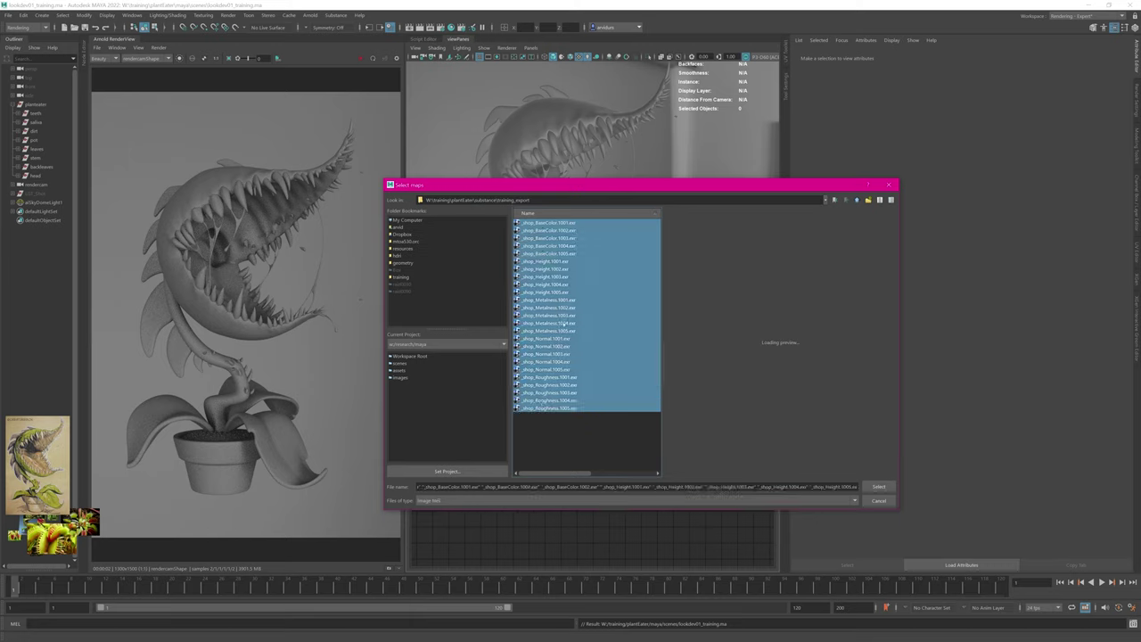
{"action": "left_click_drag", "start_coordinate": [562, 304], "coordinate": [562, 331], "text": "ctrl"}
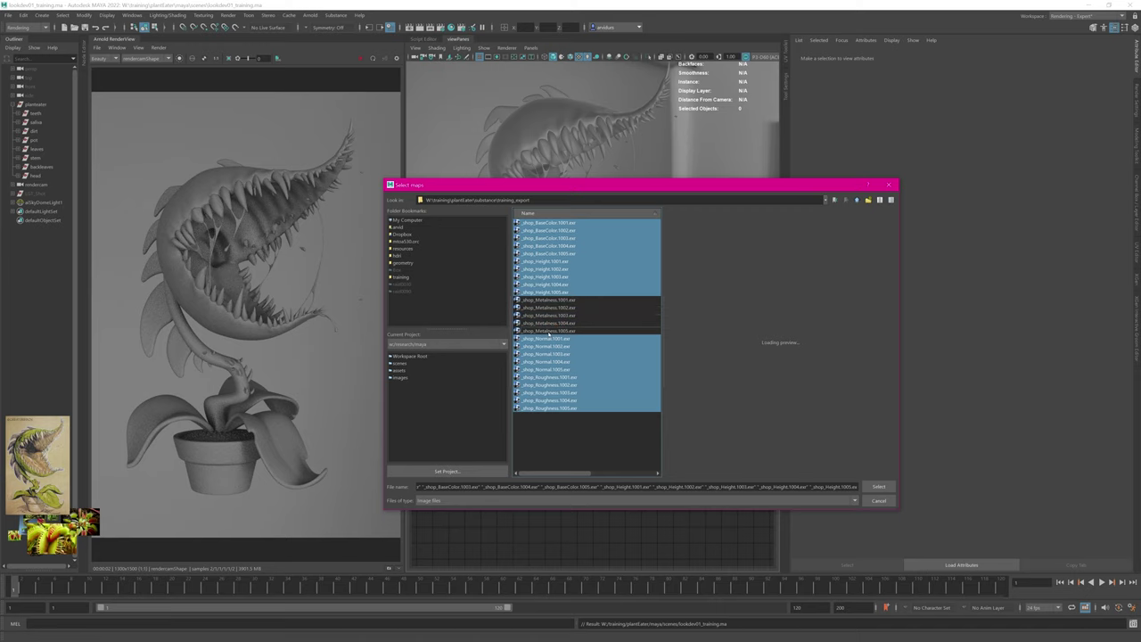
{"action": "left_click", "coordinate": [878, 486]}
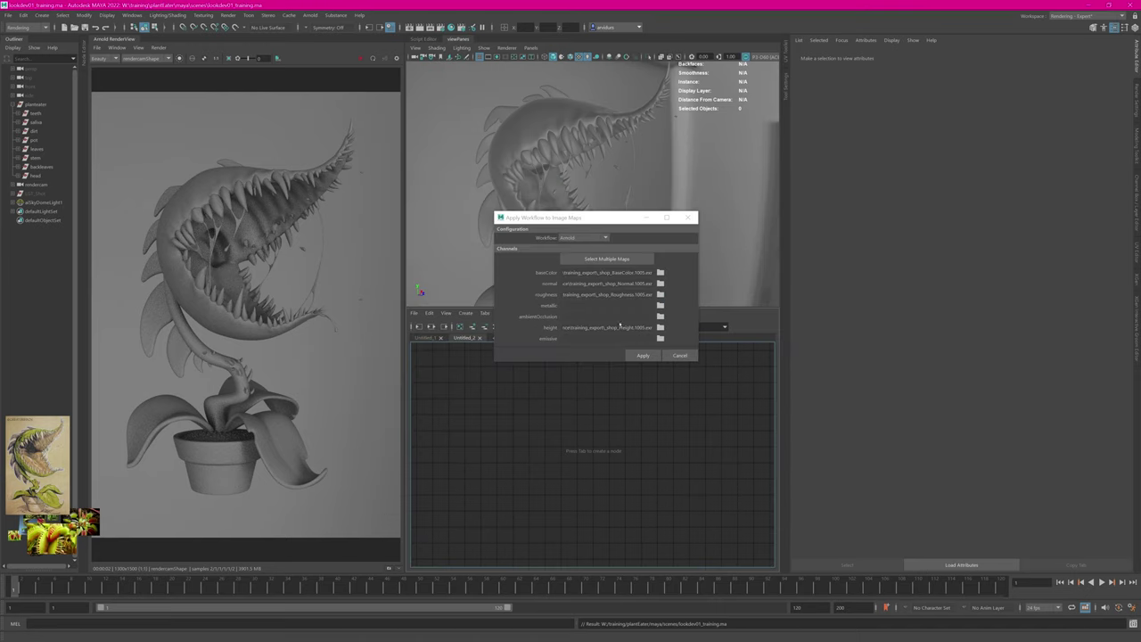
{"action": "left_click", "coordinate": [642, 356]}
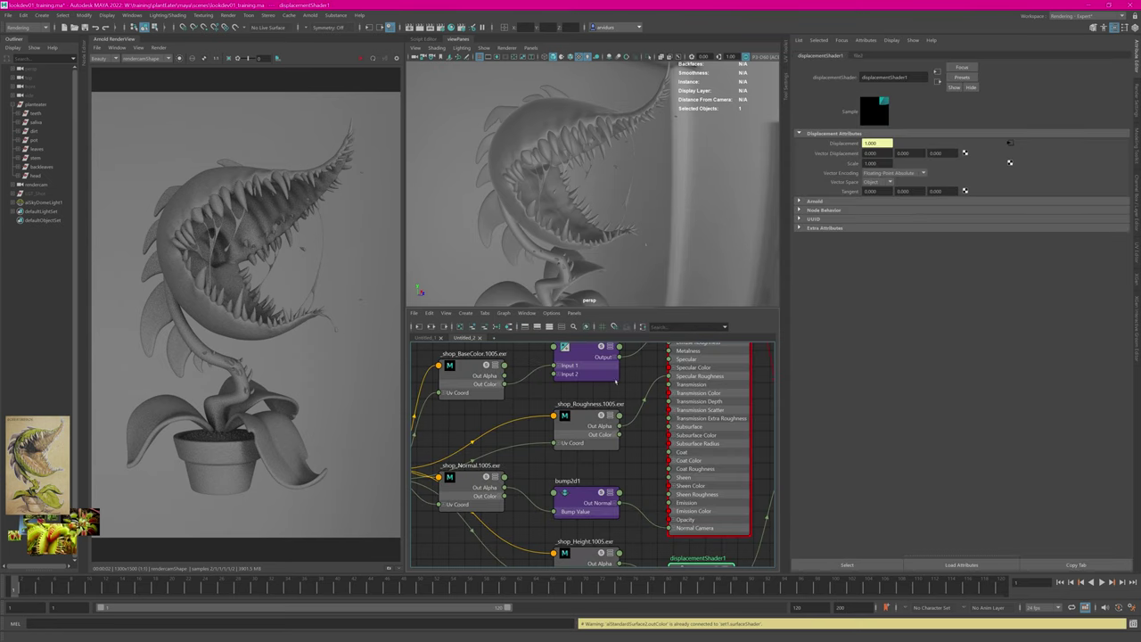
Step: Delete the multiplyDivide node and connect the base color texture directly to the standard surface's Base Color
{"action": "scroll", "coordinate": [616, 381], "scroll_direction": "down", "scroll_amount": 4}
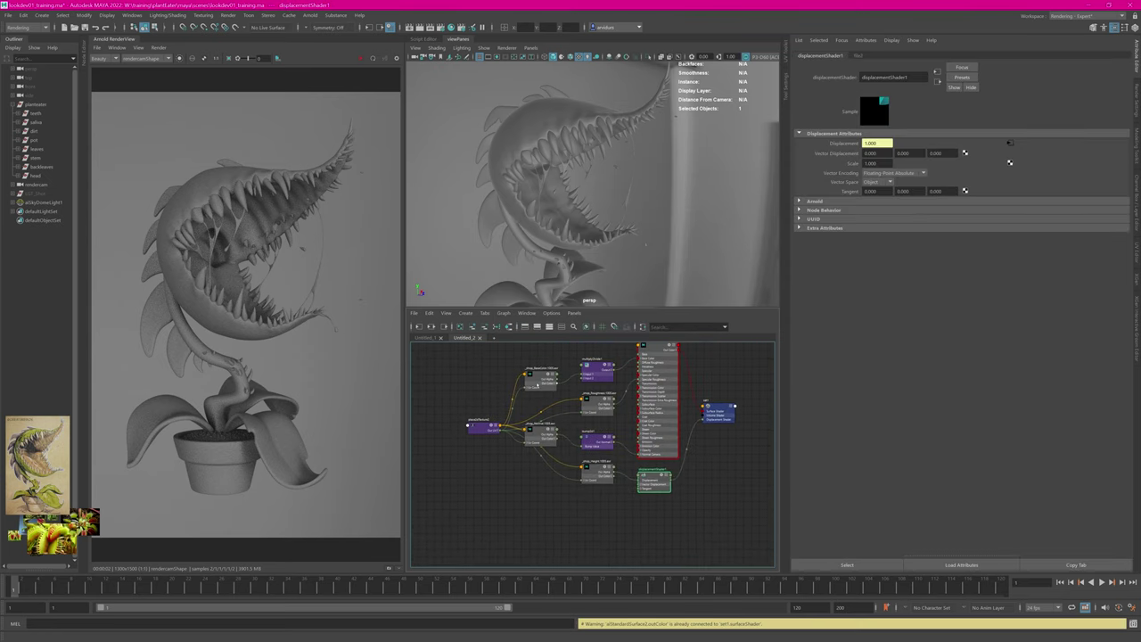
{"action": "left_click", "coordinate": [565, 378]}
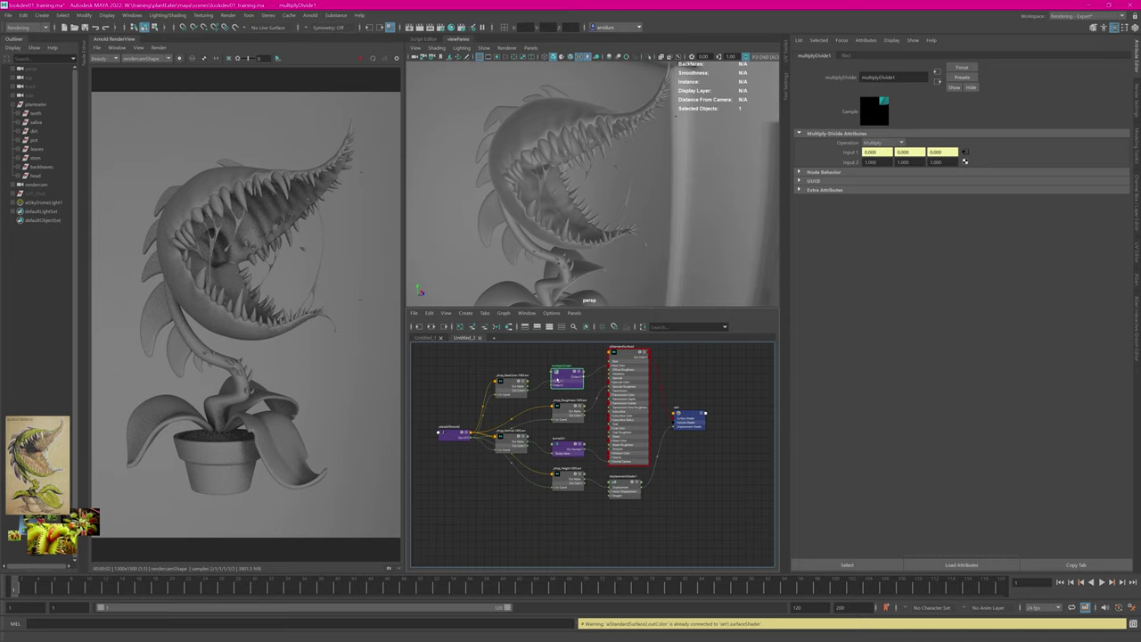
{"action": "key", "text": "Delete"}
{"action": "left_click_drag", "start_coordinate": [527, 391], "coordinate": [610, 366]}
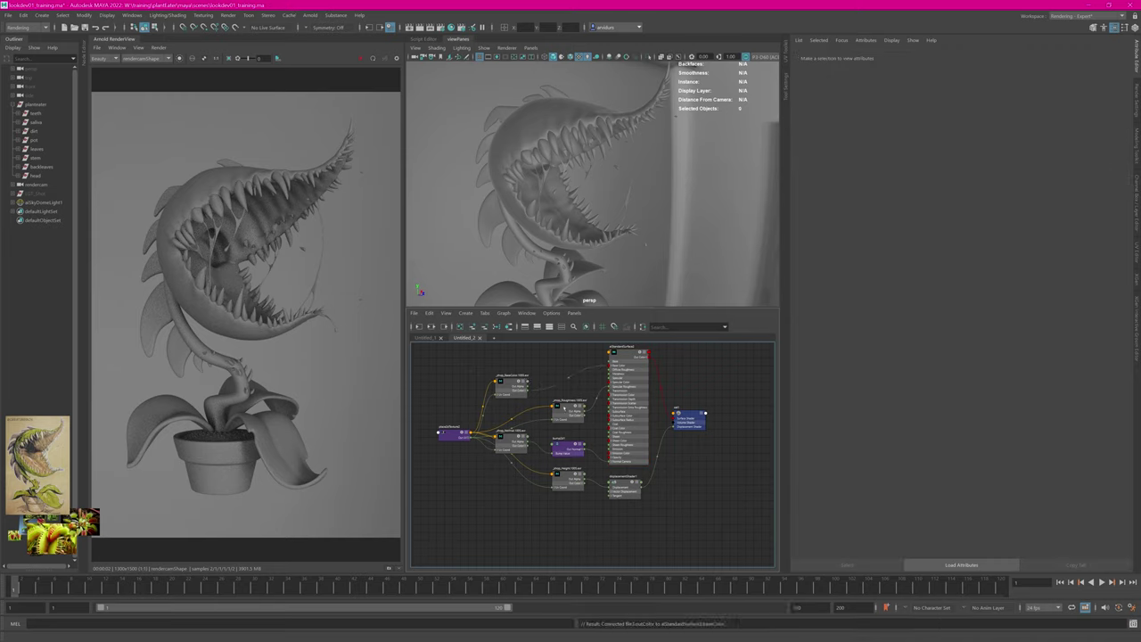
Step: Line up the texture nodes in a column, remove the bump2d node and connect the normal texture directly to Normal Camera
{"action": "left_click", "coordinate": [562, 410]}
{"action": "left_click_drag", "start_coordinate": [530, 389], "coordinate": [557, 371]}
{"action": "left_click_drag", "start_coordinate": [571, 415], "coordinate": [535, 403]}
{"action": "left_click_drag", "start_coordinate": [518, 440], "coordinate": [581, 447]}
{"action": "key", "text": "Delete"}
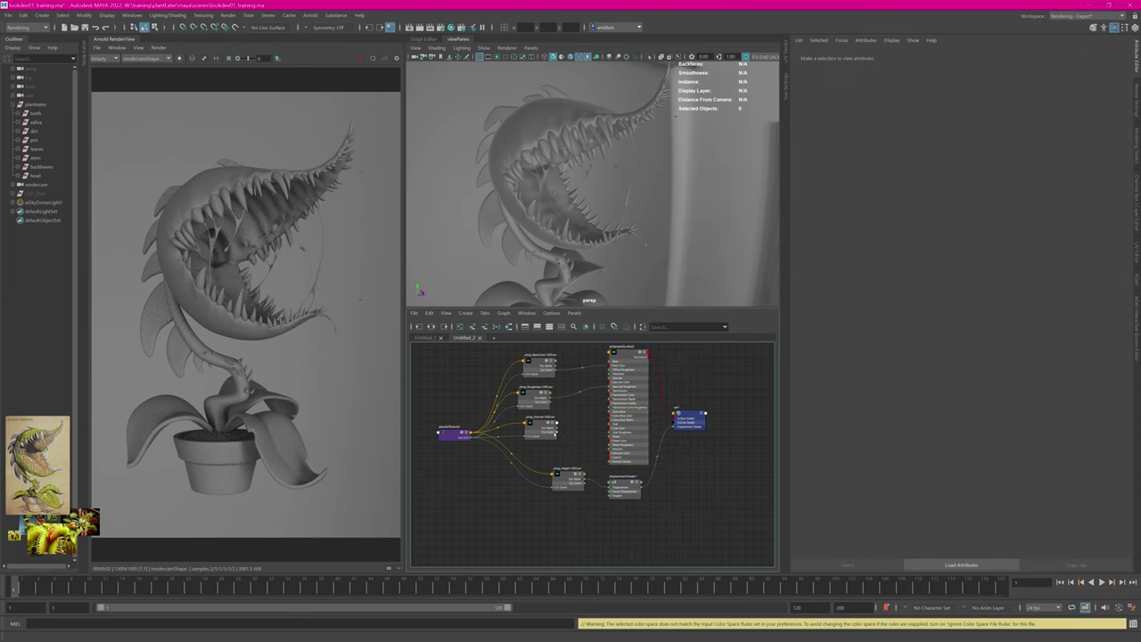
{"action": "left_click_drag", "start_coordinate": [563, 472], "coordinate": [540, 491]}
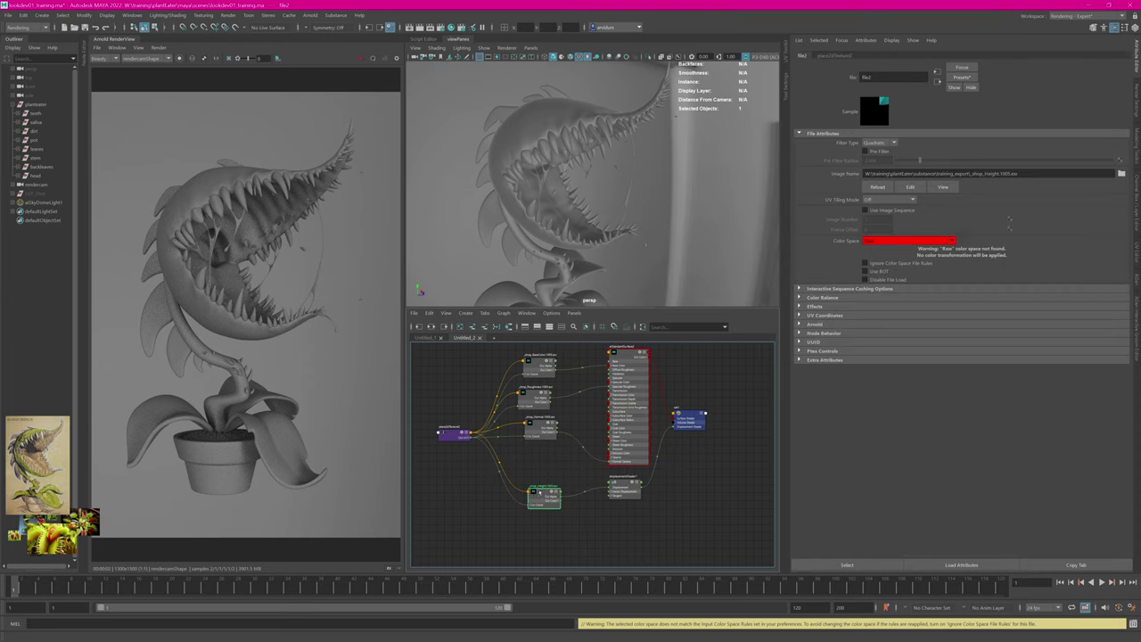
Step: Set the color space of the base color and roughness textures to Utility - Raw
{"action": "mouse_move", "coordinate": [488, 367]}
{"action": "middle_mouse_down", "text": "alt"}
{"action": "mouse_move", "coordinate": [467, 381]}
{"action": "mouse_move", "coordinate": [478, 375]}
{"action": "middle_mouse_up", "text": "alt"}
{"action": "scroll", "coordinate": [470, 380], "scroll_direction": "up", "scroll_amount": 1}
{"action": "left_click", "coordinate": [529, 374]}
{"action": "left_click", "coordinate": [908, 241]}
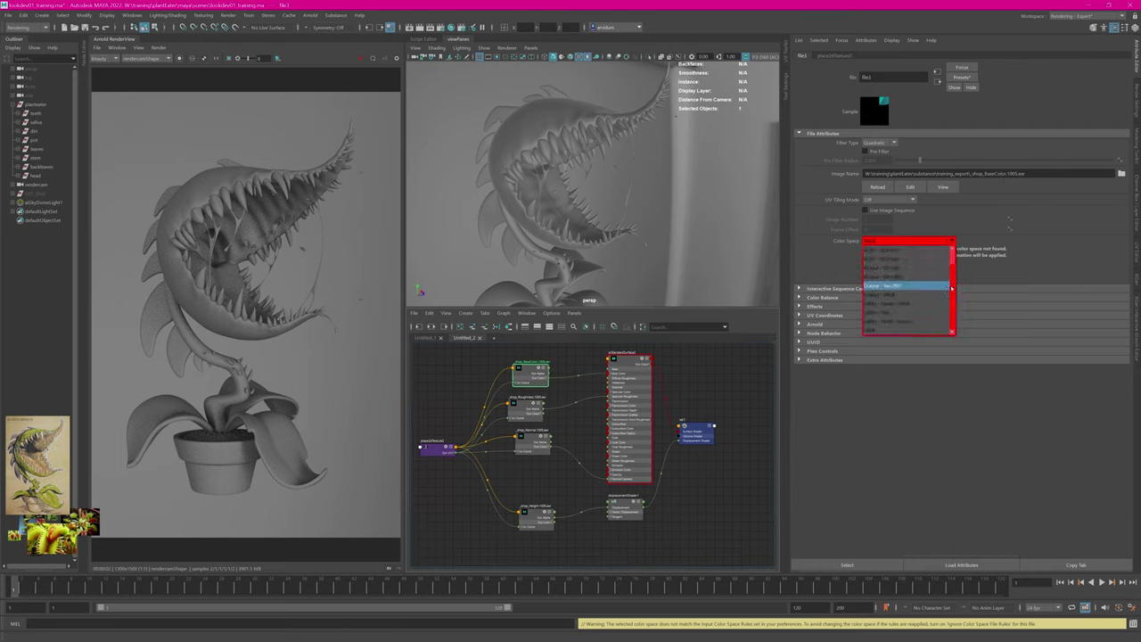
{"action": "left_click", "coordinate": [909, 305]}
{"action": "left_click", "coordinate": [524, 409]}
{"action": "left_click", "coordinate": [895, 242]}
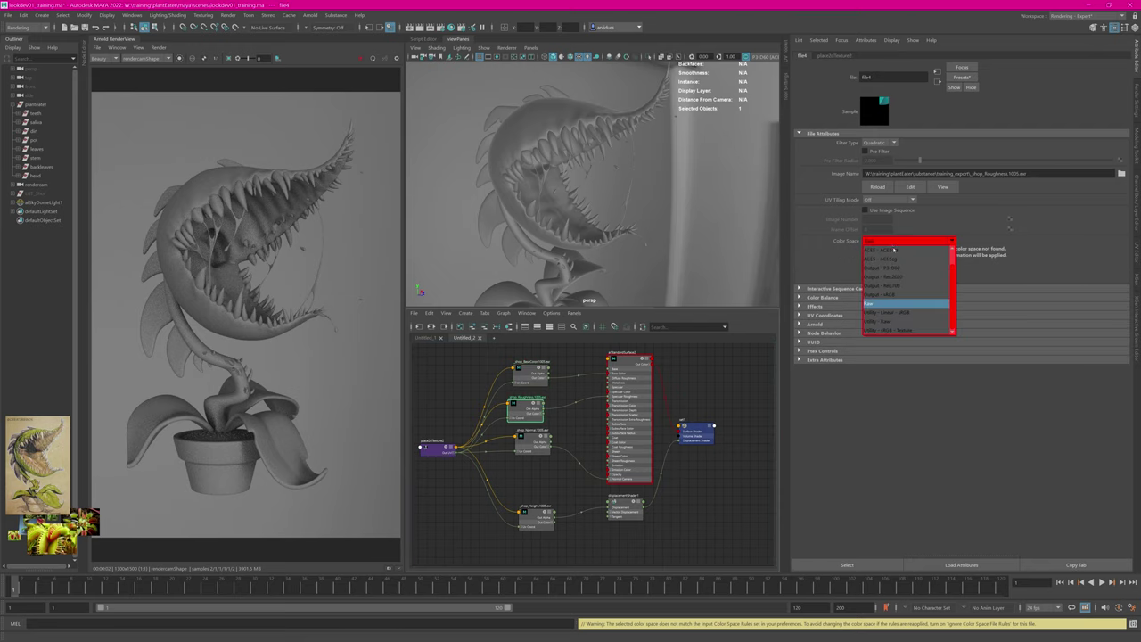
{"action": "left_click", "coordinate": [894, 322]}
Step: Set the color space of the normal and height textures to Utility - Raw
{"action": "left_click", "coordinate": [545, 433]}
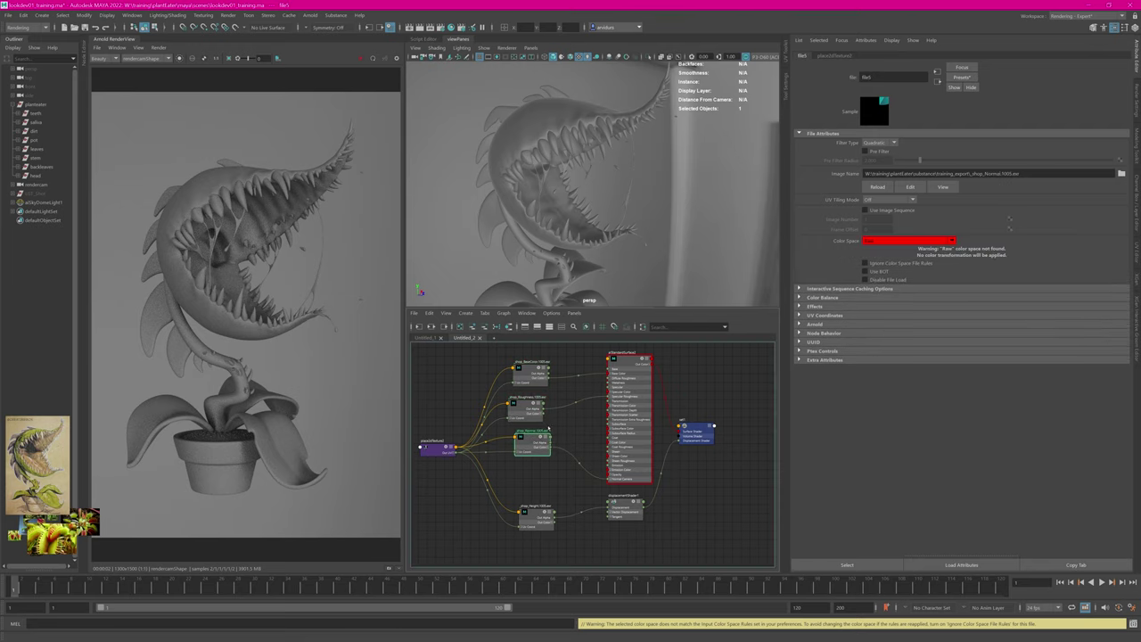
{"action": "left_click", "coordinate": [894, 244]}
{"action": "left_click", "coordinate": [894, 322]}
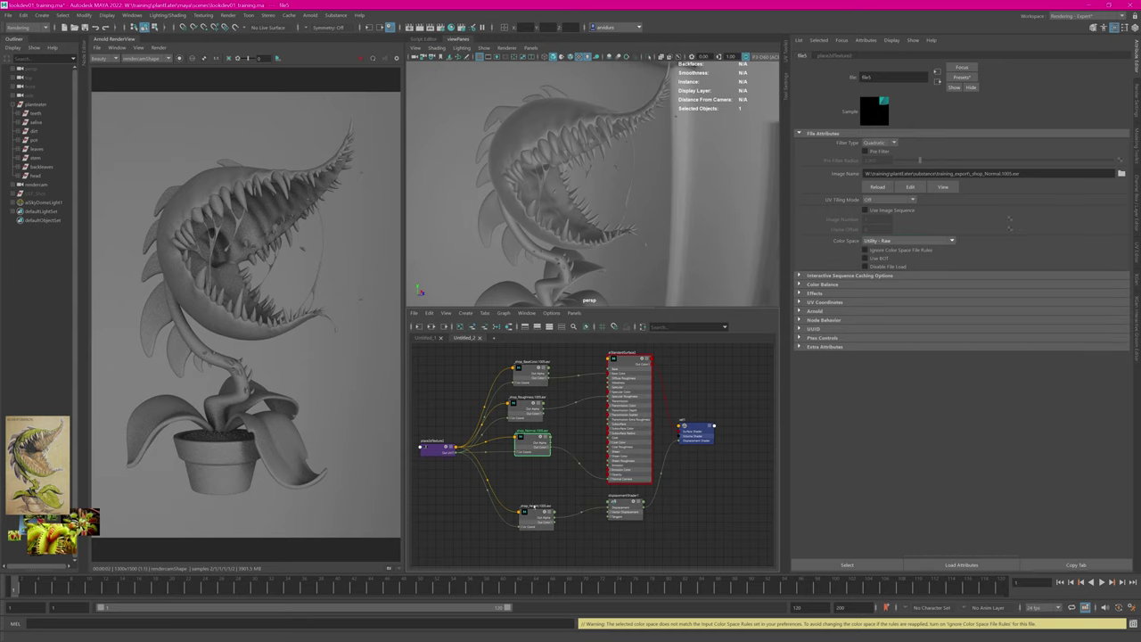
{"action": "left_click", "coordinate": [532, 514]}
{"action": "left_click", "coordinate": [894, 241]}
{"action": "left_click", "coordinate": [893, 322]}
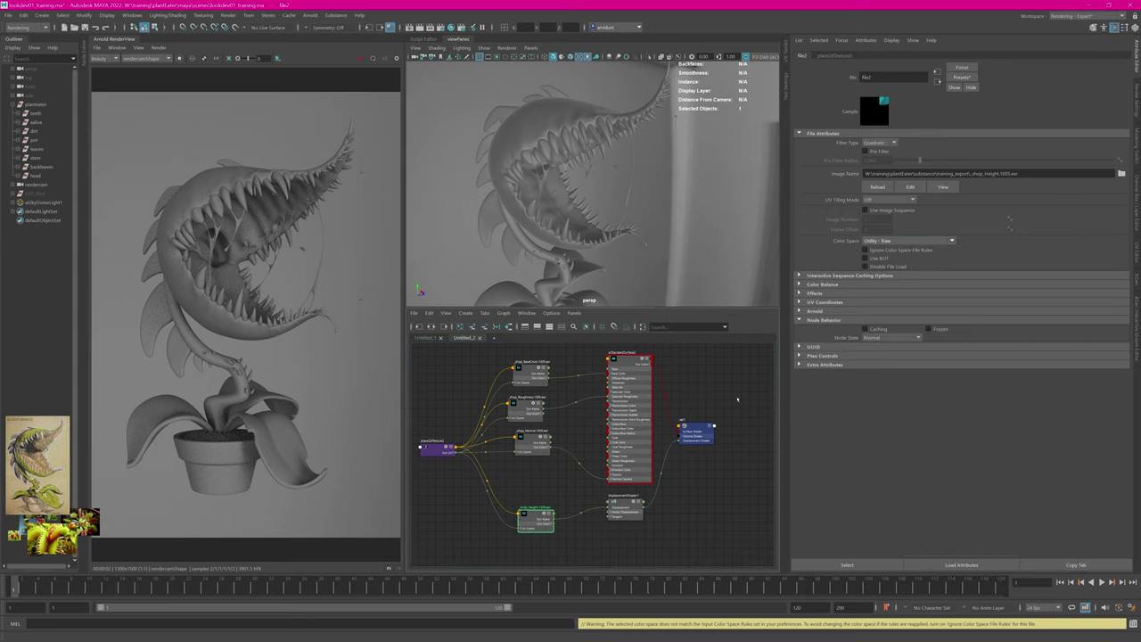
Step: Tidy the shading graph by moving the height texture closer to the column and the place2dTexture node farther from it
{"action": "left_click", "coordinate": [521, 505]}
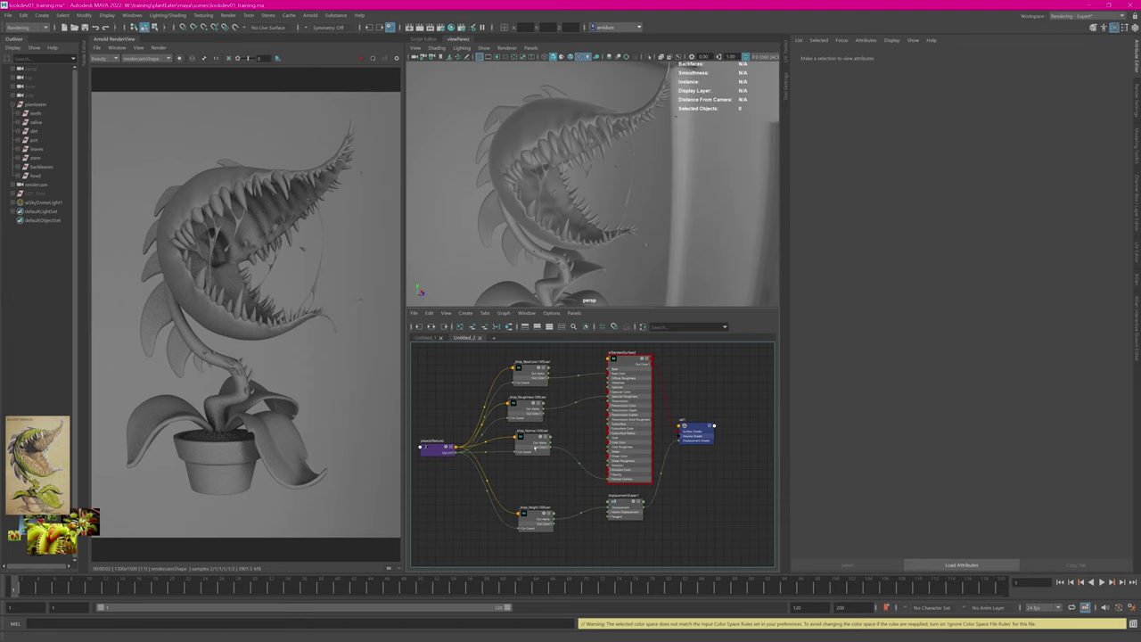
{"action": "left_click_drag", "start_coordinate": [537, 518], "coordinate": [531, 502]}
{"action": "middle_click_drag", "start_coordinate": [463, 396], "coordinate": [475, 410], "text": "alt"}
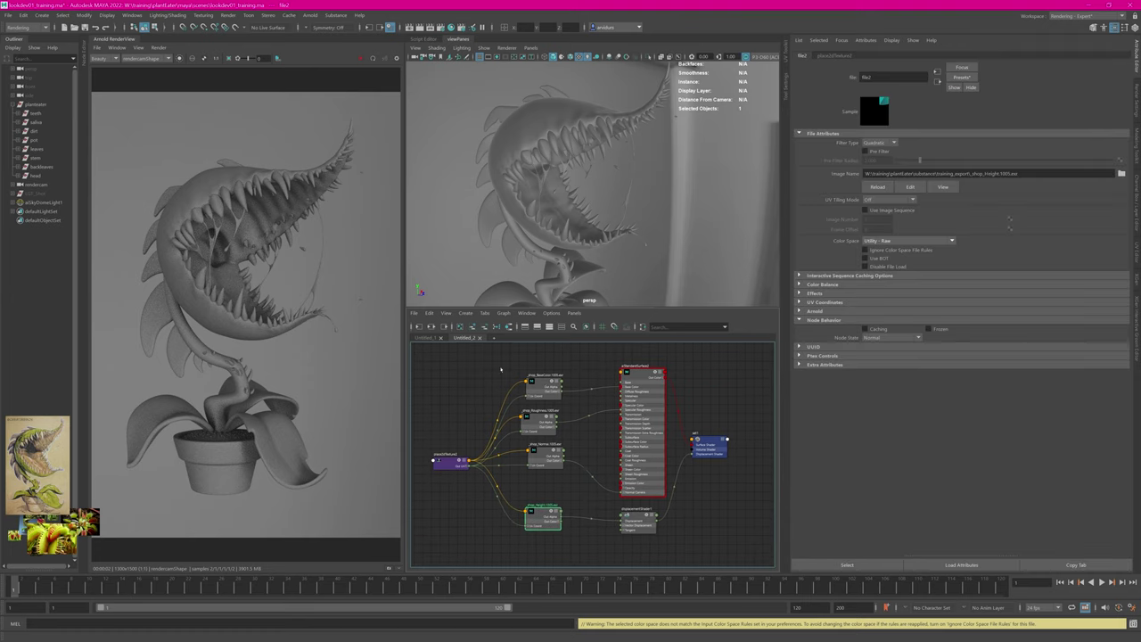
{"action": "left_click_drag", "start_coordinate": [451, 460], "coordinate": [426, 456]}
Step: Set the UV tiling mode of the base color and roughness textures to UDIM (Mari)
{"action": "left_click", "coordinate": [542, 387]}
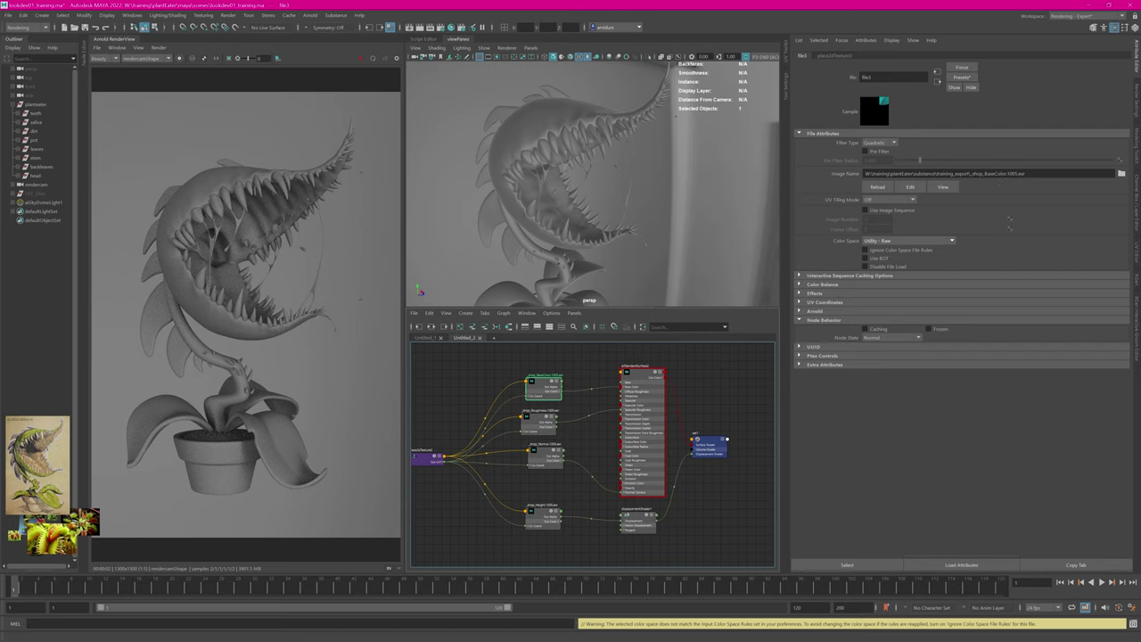
{"action": "left_click", "coordinate": [875, 200]}
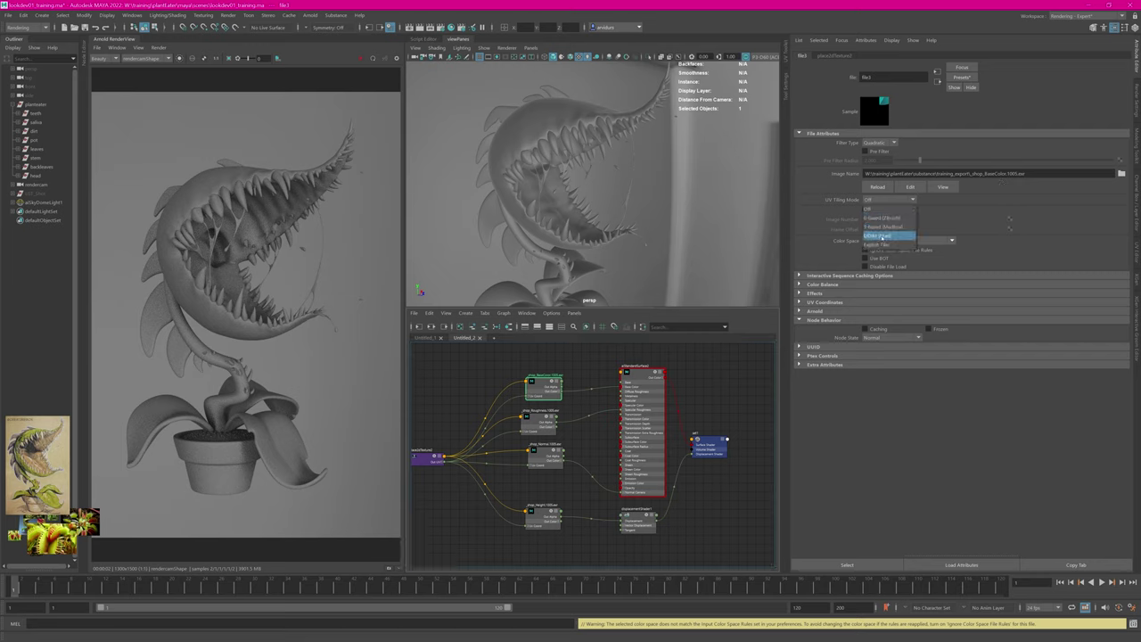
{"action": "left_click", "coordinate": [882, 232]}
{"action": "left_click", "coordinate": [539, 417]}
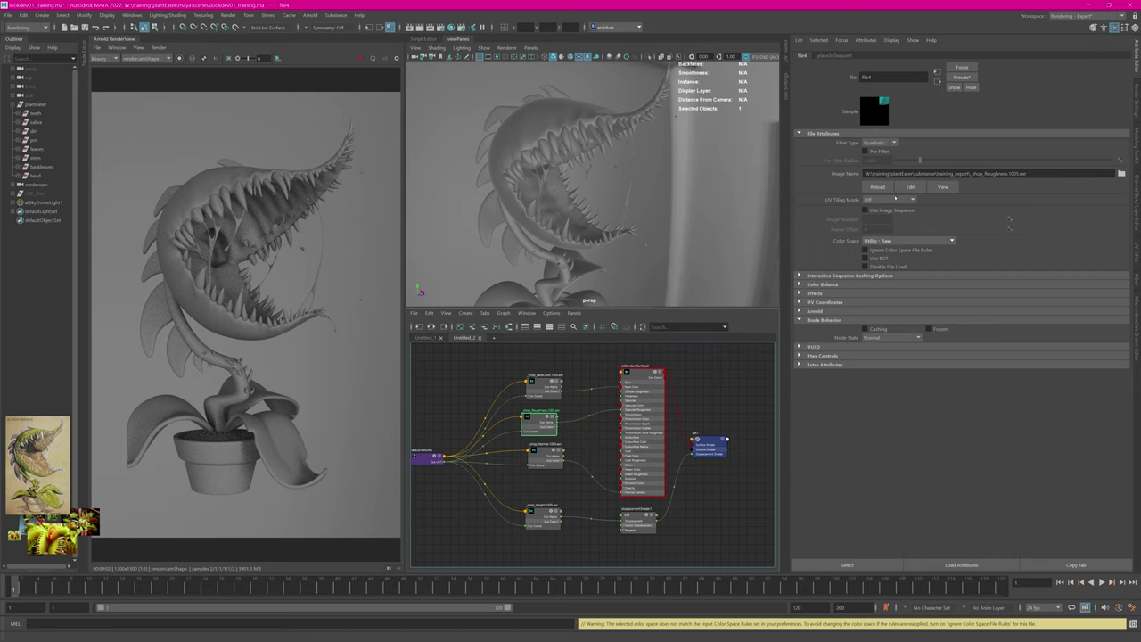
{"action": "left_click", "coordinate": [888, 200]}
{"action": "left_click", "coordinate": [878, 235]}
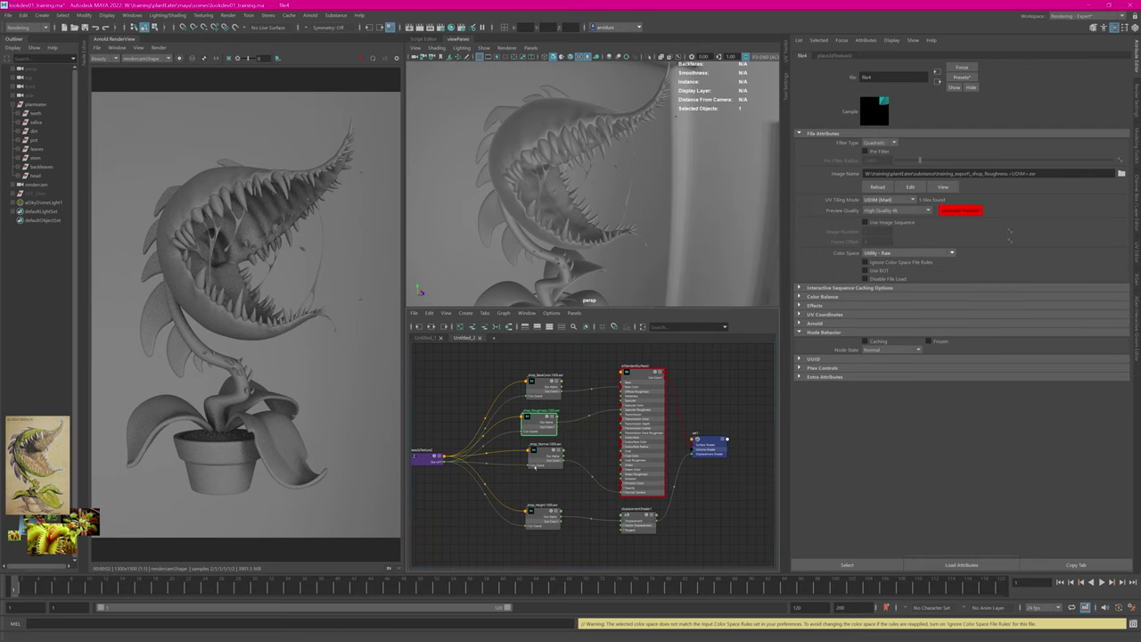
Step: Set the UV tiling mode of the normal and height textures to UDIM (Mari) and clear the selection
{"action": "left_click", "coordinate": [541, 451]}
{"action": "left_click", "coordinate": [891, 199]}
{"action": "left_click", "coordinate": [880, 237]}
{"action": "left_click", "coordinate": [540, 515]}
{"action": "left_click", "coordinate": [889, 199]}
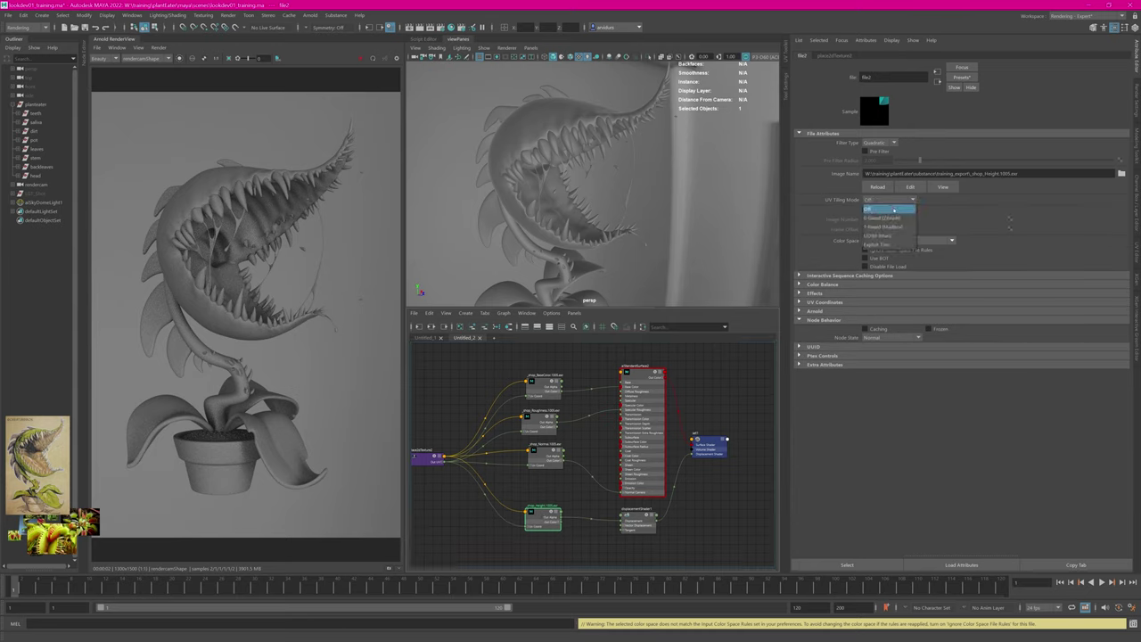
{"action": "left_click", "coordinate": [884, 238]}
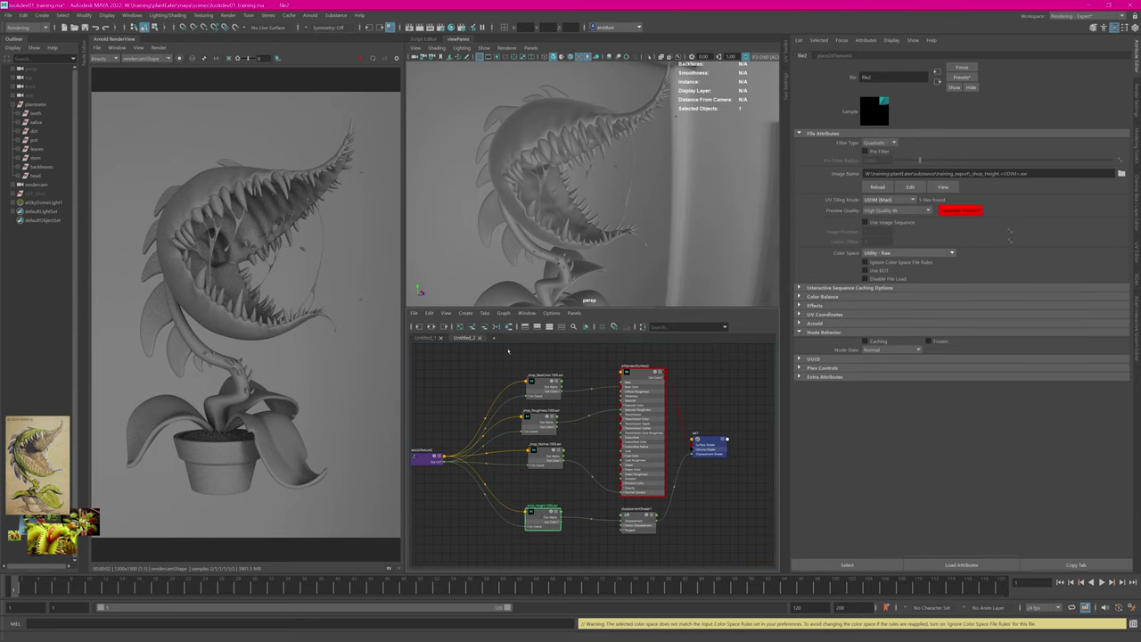
{"action": "left_click", "coordinate": [507, 350]}
Step: Create TX files for the four plant textures (height, roughness, base color and normal) with the Arnold TX Manager
{"action": "left_click", "coordinate": [309, 15]}
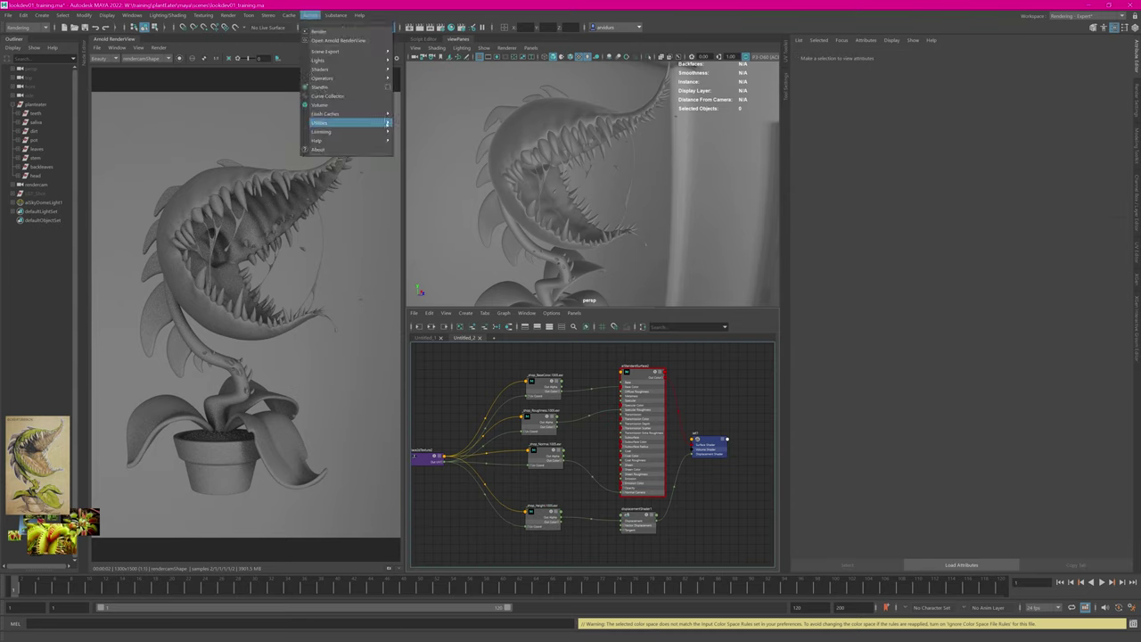
{"action": "mouse_move", "coordinate": [357, 122]}
{"action": "left_click", "coordinate": [437, 150]}
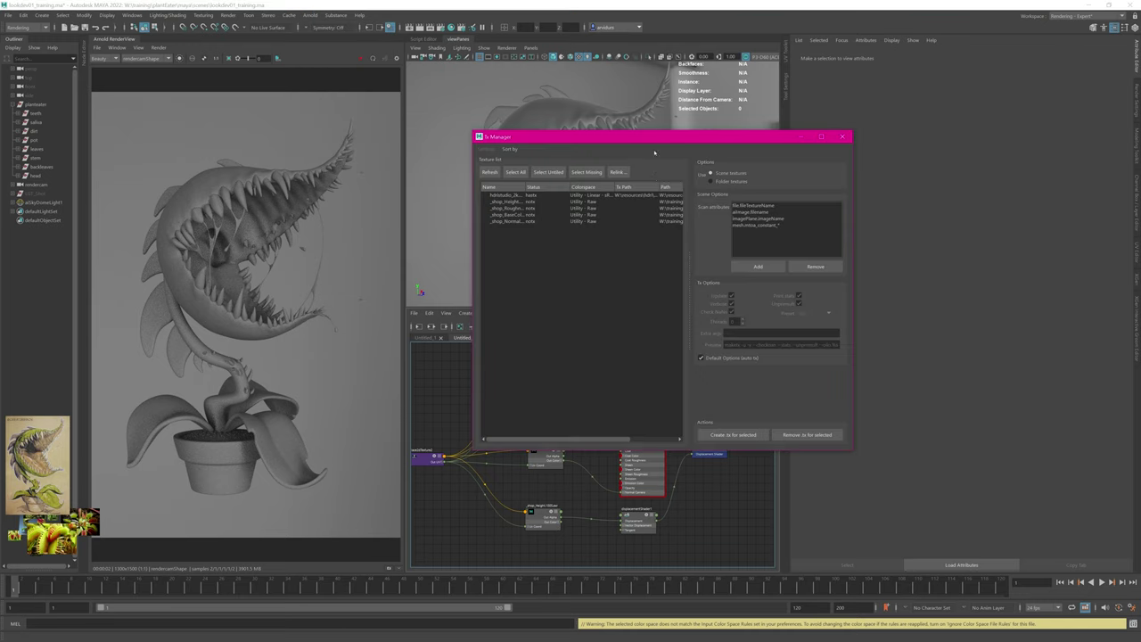
{"action": "left_click_drag", "start_coordinate": [532, 201], "coordinate": [529, 222]}
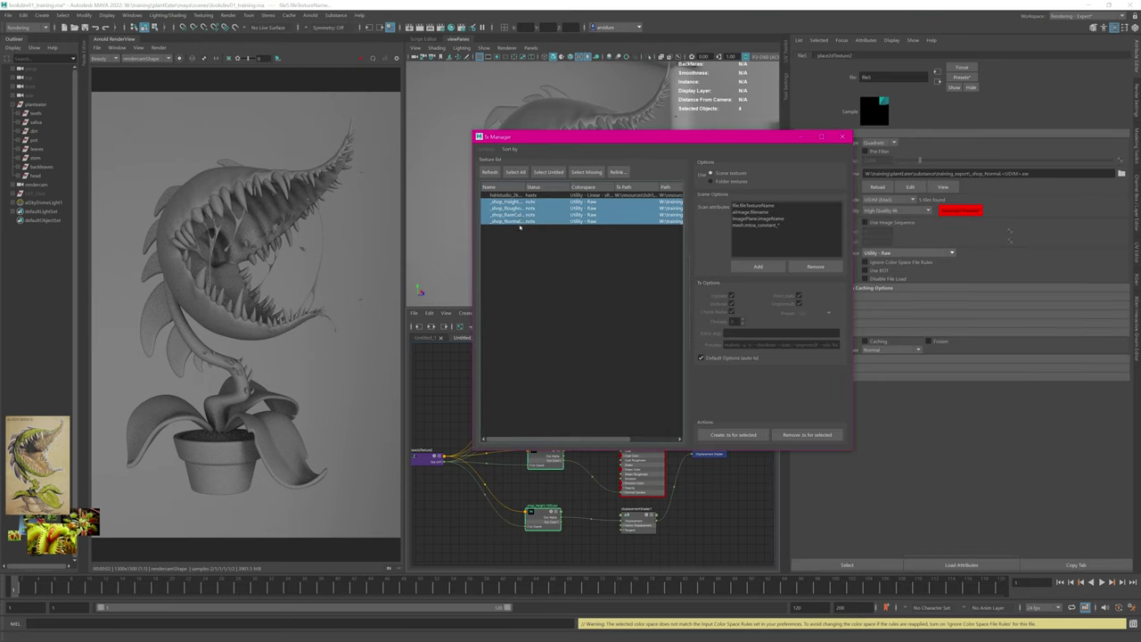
{"action": "left_click", "coordinate": [726, 434]}
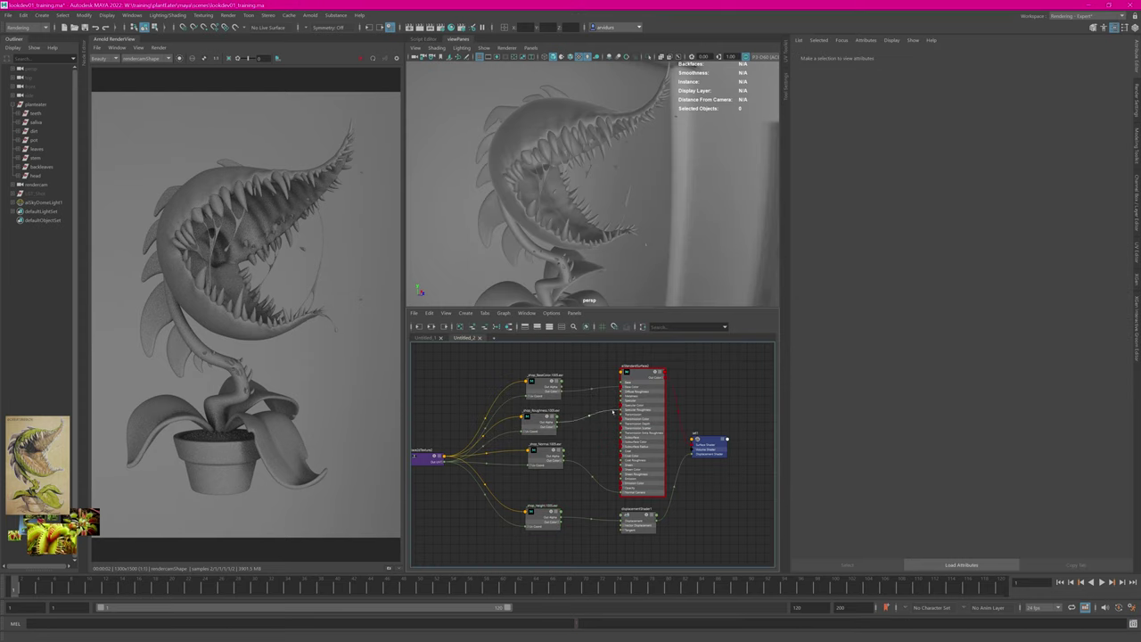
Step: Assign the textured Arnold material to all the plant's meshes except the saliva
{"action": "left_click", "coordinate": [523, 117]}
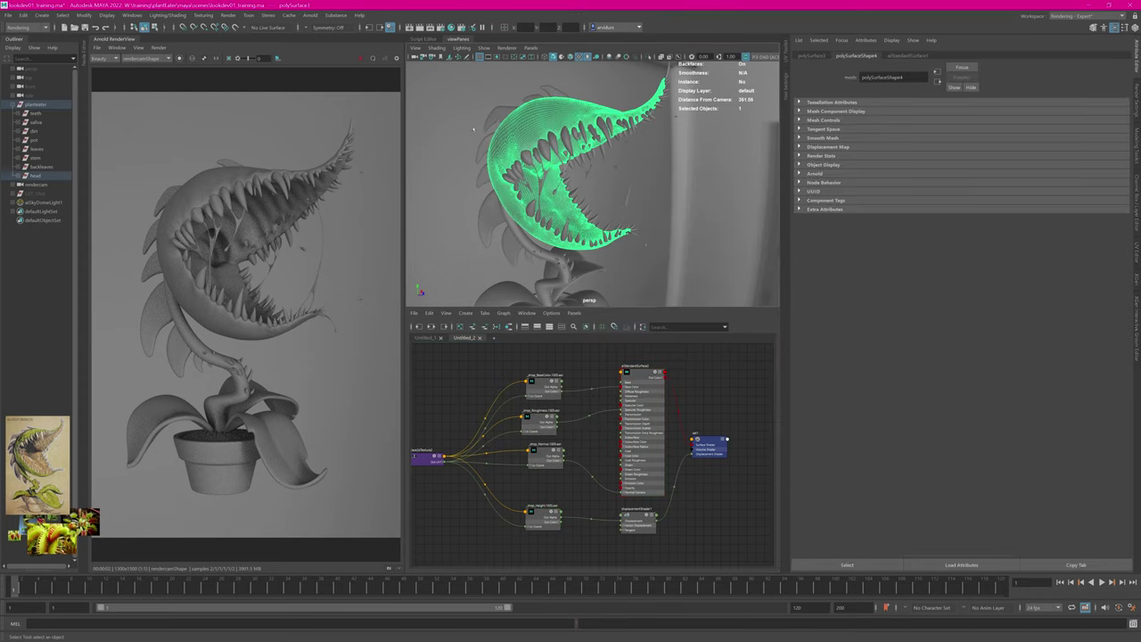
{"action": "left_click", "coordinate": [35, 104]}
{"action": "left_click", "coordinate": [48, 177], "text": "shift"}
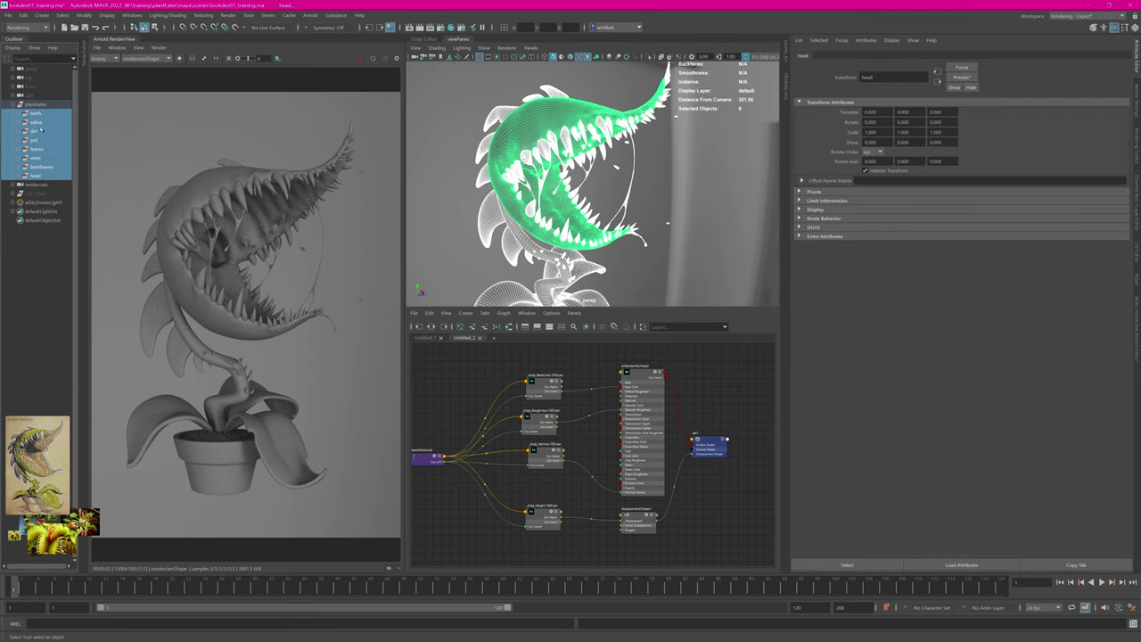
{"action": "left_click", "coordinate": [39, 122], "text": "ctrl"}
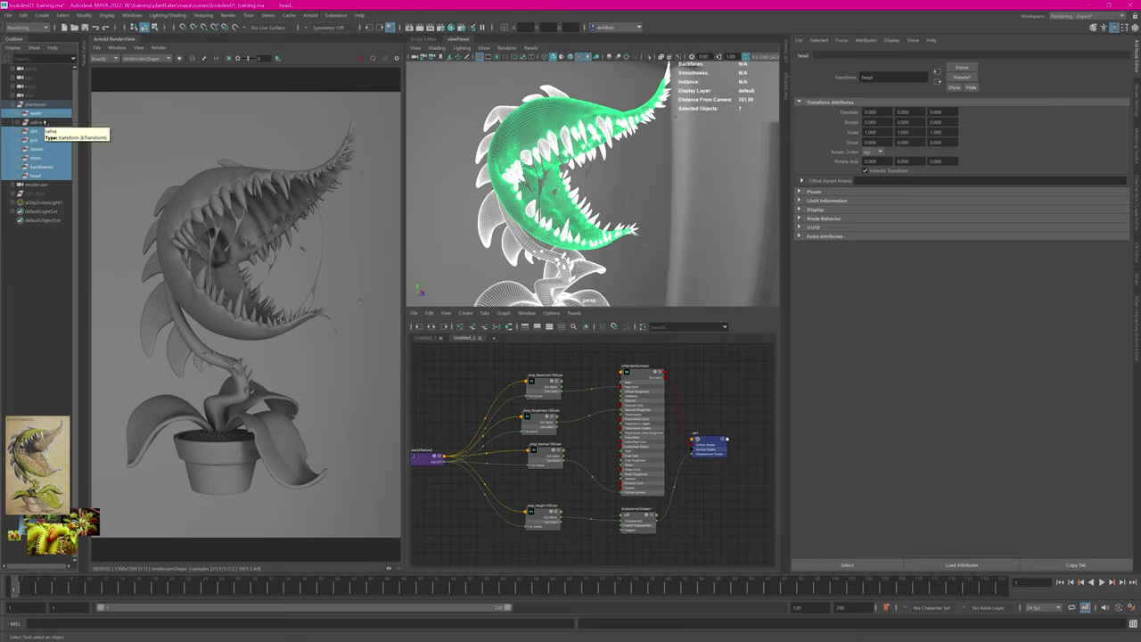
{"action": "key", "text": "f"}
{"action": "scroll", "coordinate": [592, 183], "scroll_direction": "up", "scroll_amount": 2}
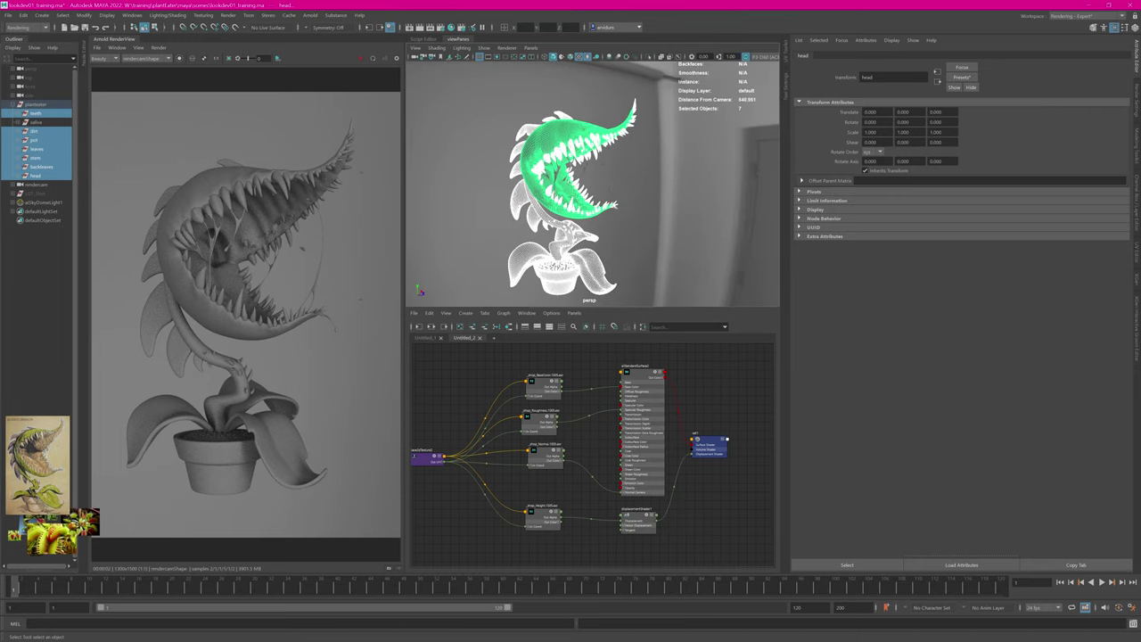
{"action": "right_click_drag", "start_coordinate": [640, 372], "coordinate": [642, 347]}
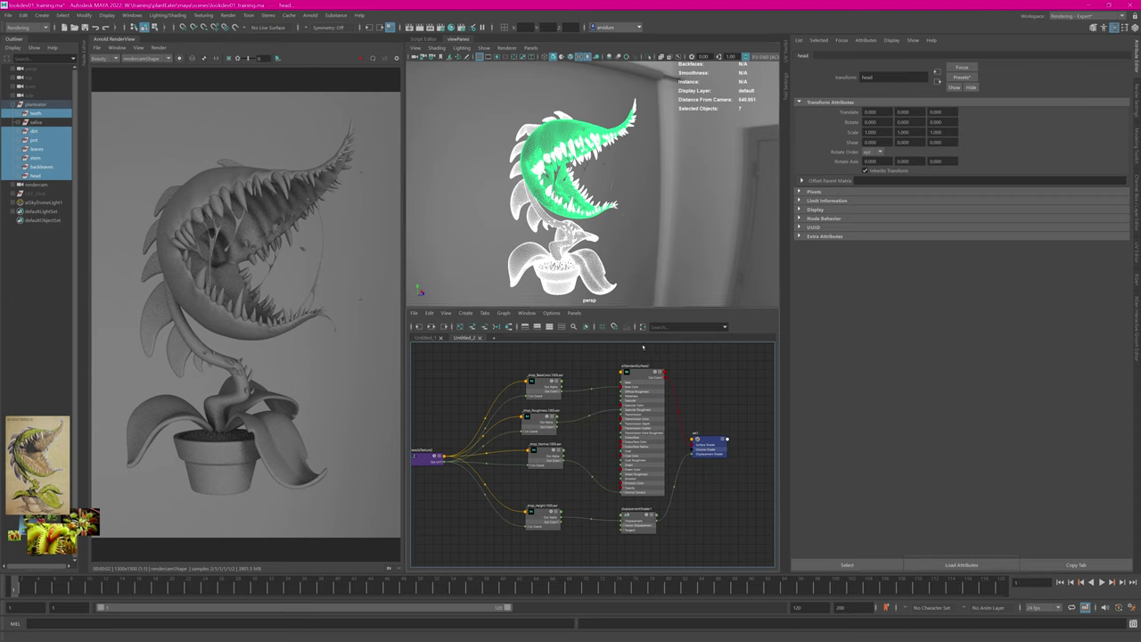
Step: Turn on textured display in the viewport and rename the aiStandardSurface2 material as plantEater
{"action": "double_click", "coordinate": [641, 366]}
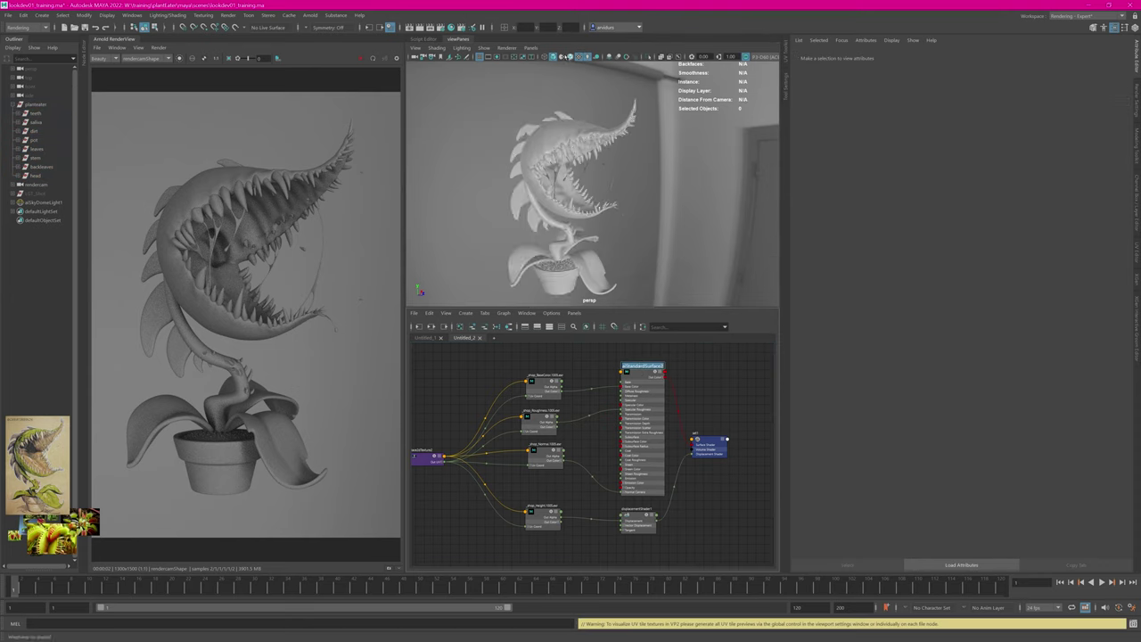
{"action": "left_click", "coordinate": [579, 57]}
{"action": "double_click", "coordinate": [642, 365]}
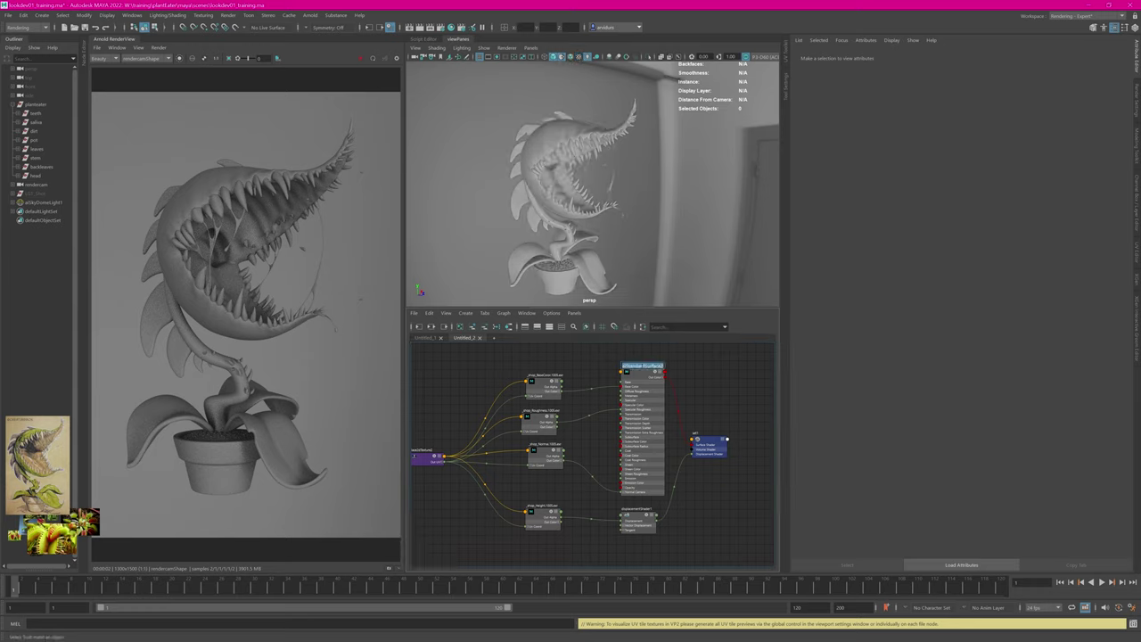
{"action": "type", "text": "plant"}
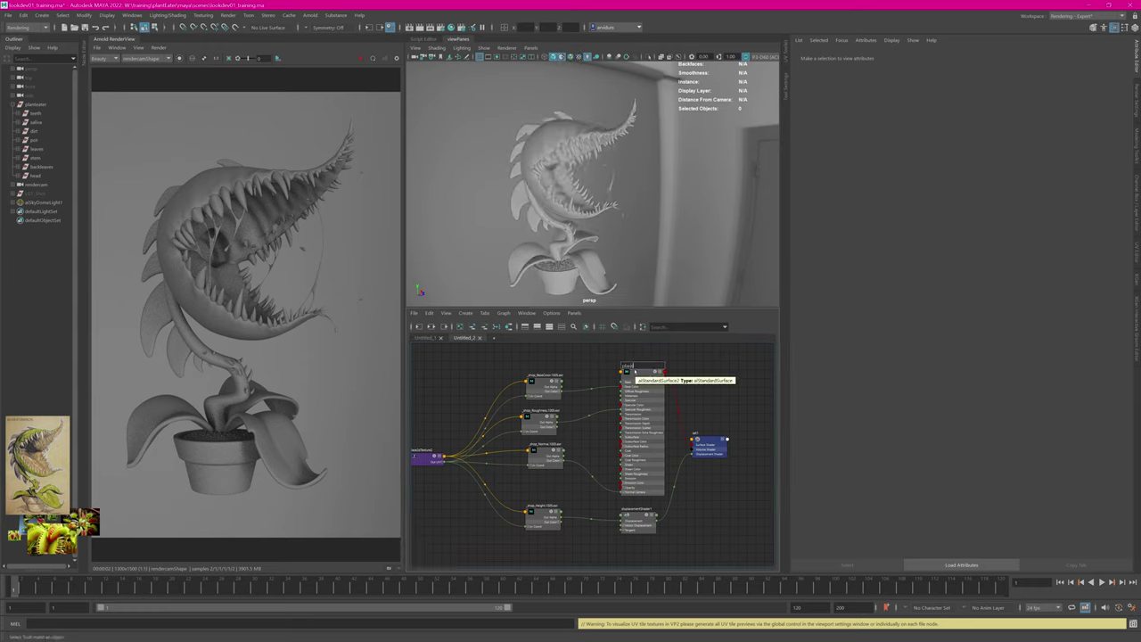
{"action": "type", "text": "Eater"}
{"action": "key", "text": "Return"}
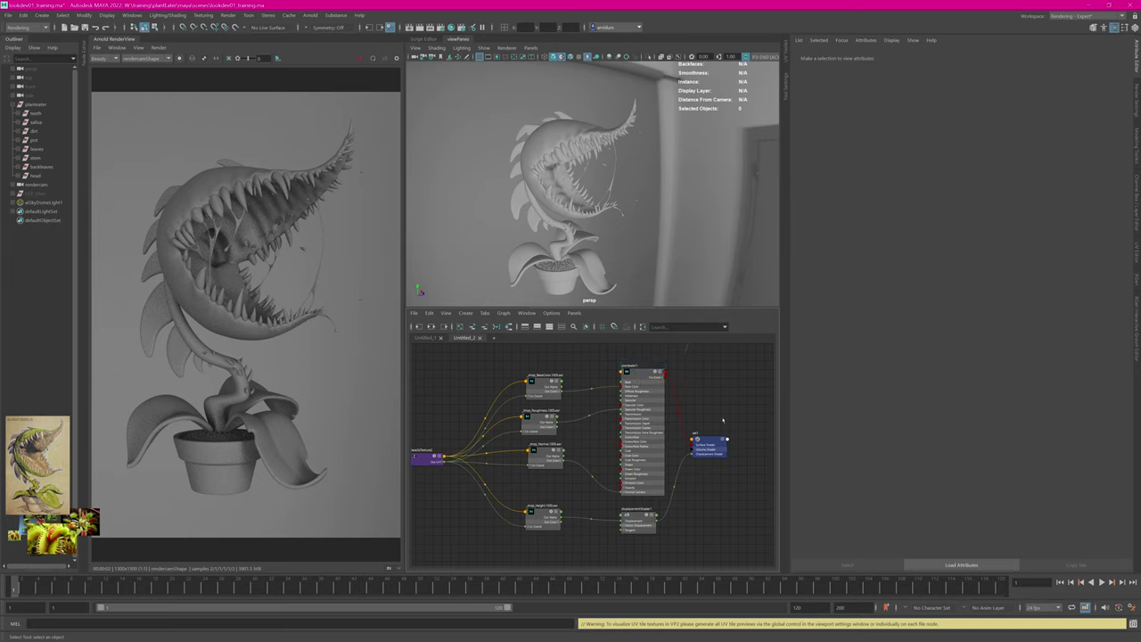
Step: Review the settings of the displacement shader and the height texture, and save the scene
{"action": "left_click", "coordinate": [634, 519]}
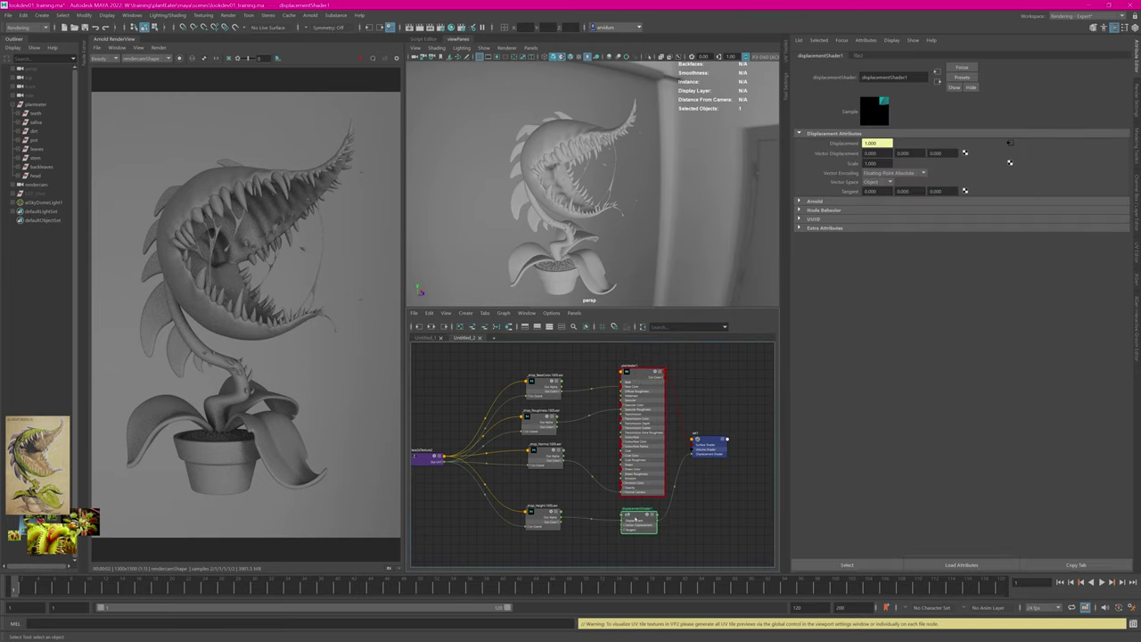
{"action": "left_click", "coordinate": [540, 518]}
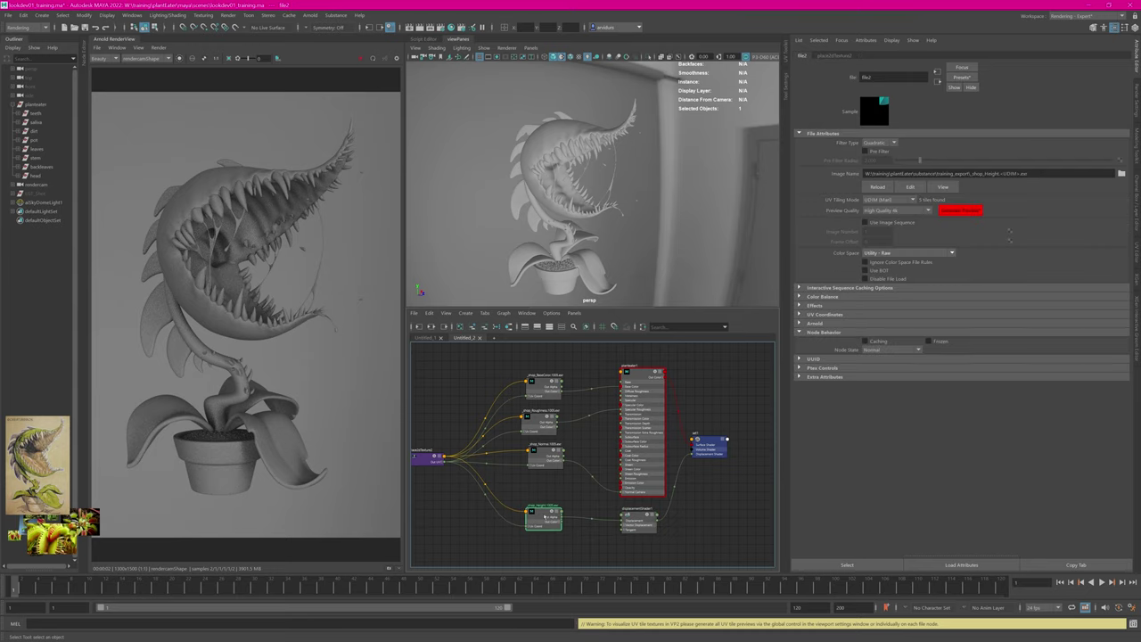
{"action": "left_click", "coordinate": [718, 505]}
{"action": "middle_click_drag", "start_coordinate": [715, 492], "coordinate": [706, 485], "text": "alt"}
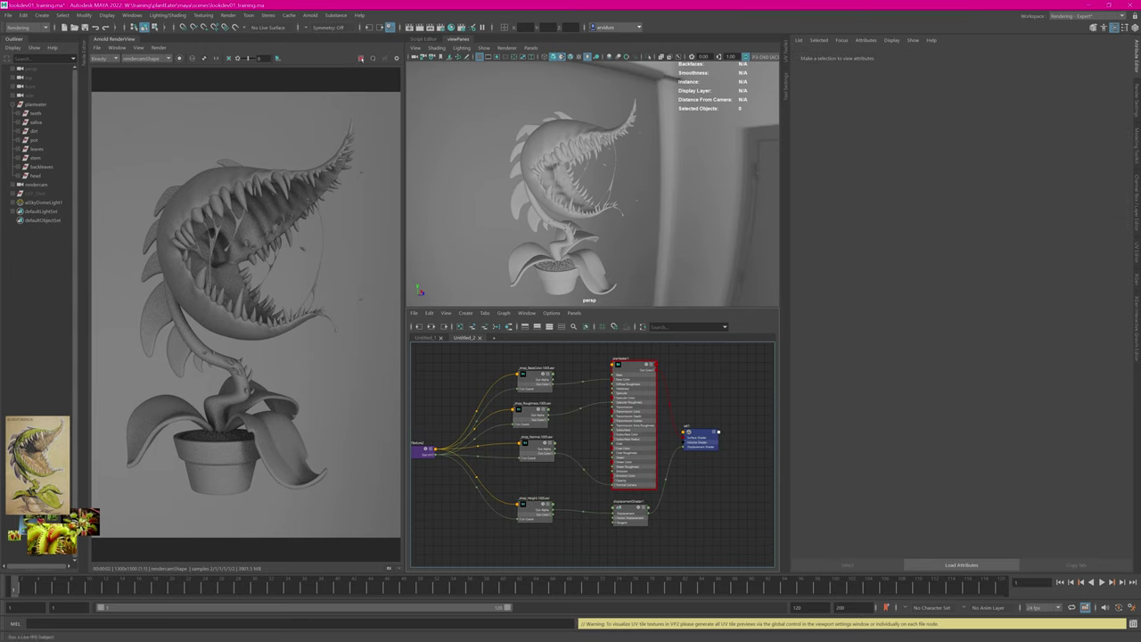
{"action": "key", "text": "ctrl+s"}
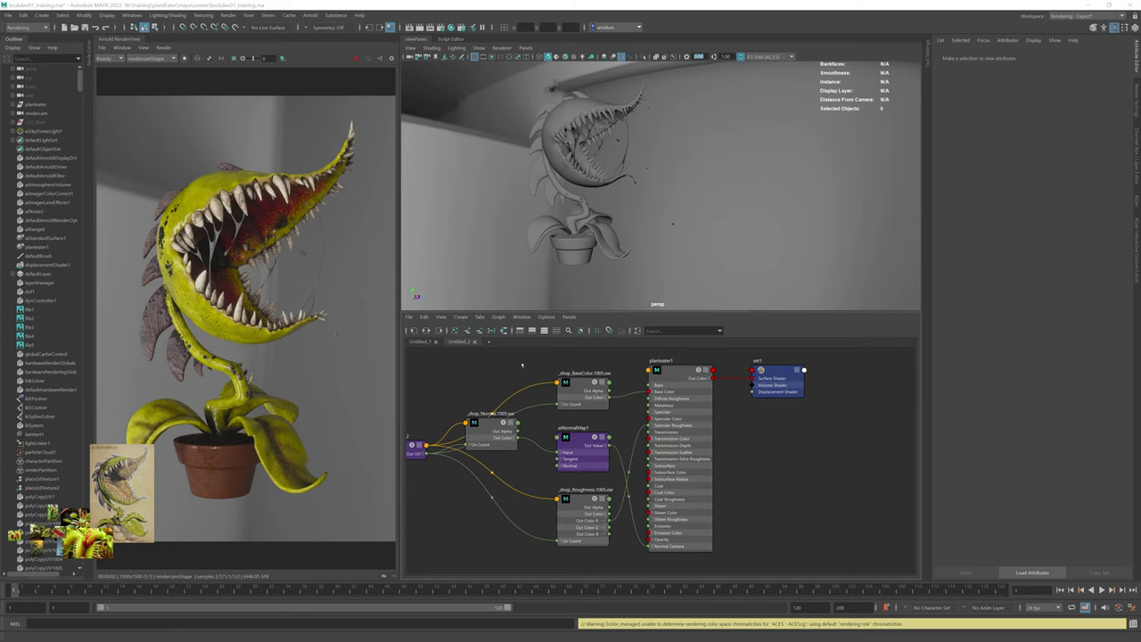
Step: Limit the Outliner to DAG objects and review the sky dome light's shape attributes
{"action": "left_click", "coordinate": [680, 375]}
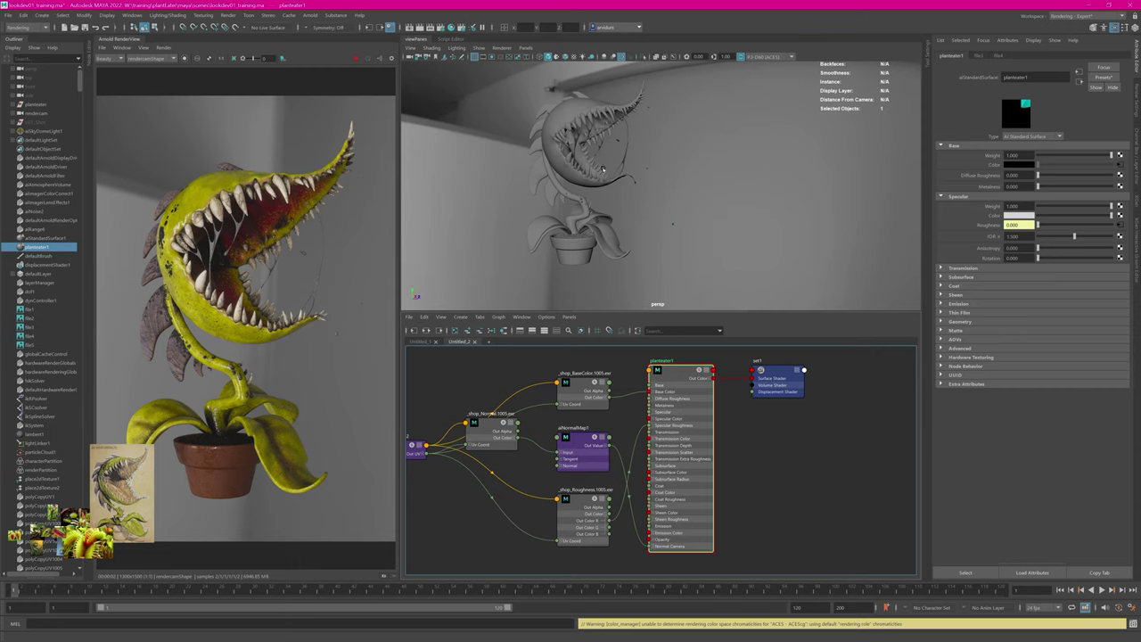
{"action": "left_click", "coordinate": [44, 131]}
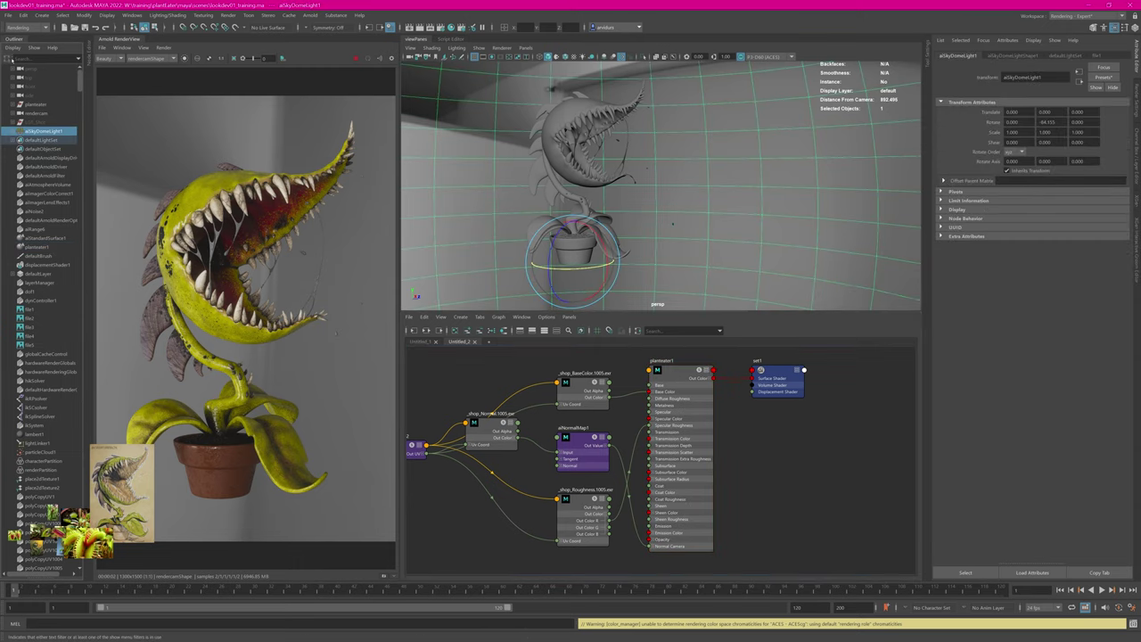
{"action": "left_click", "coordinate": [13, 49]}
{"action": "left_click", "coordinate": [31, 64]}
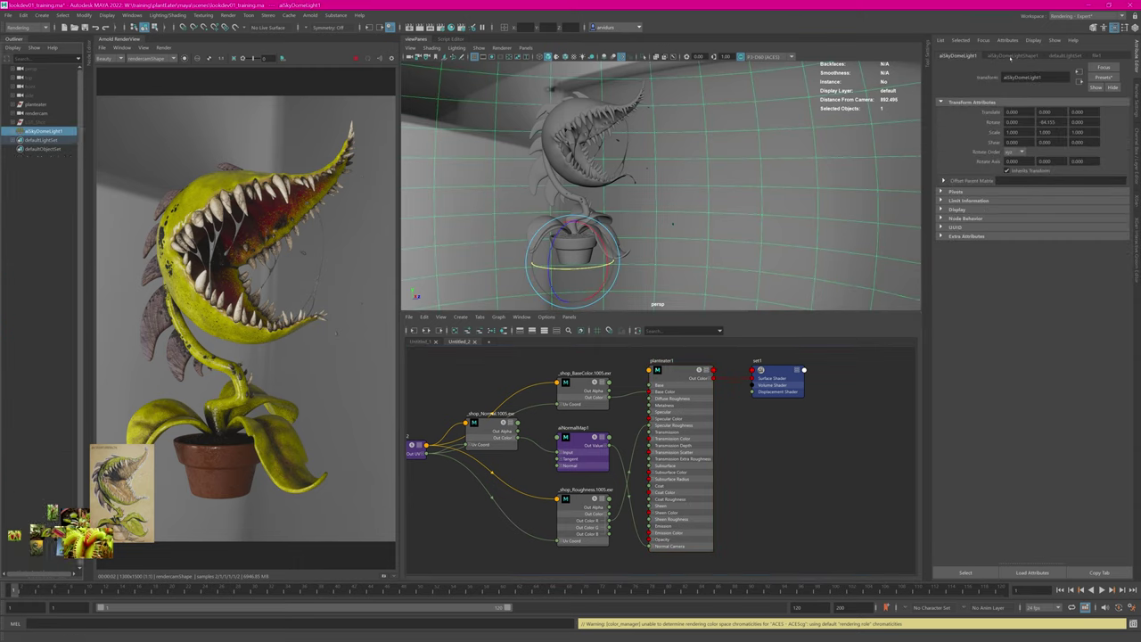
{"action": "left_click", "coordinate": [1009, 56]}
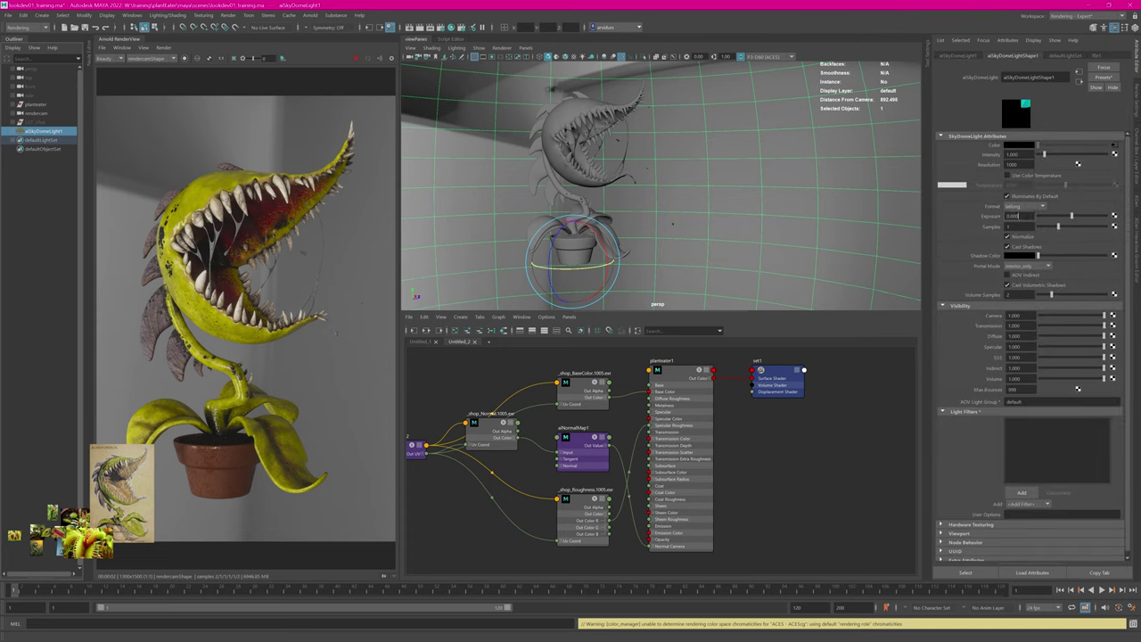
{"action": "left_click", "coordinate": [767, 441]}
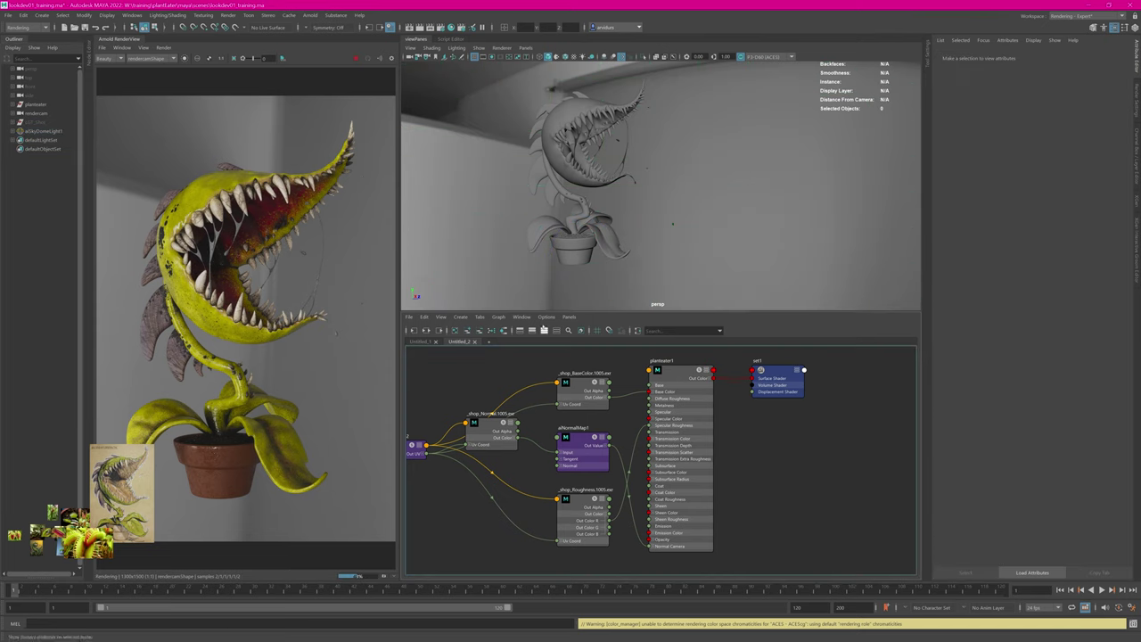
Step: Reposition the reference sketch of the plant and enlarge it beside the render
{"action": "left_click_drag", "start_coordinate": [135, 488], "coordinate": [108, 381]}
{"action": "scroll", "coordinate": [108, 382], "scroll_direction": "up", "scroll_amount": 5}
{"action": "scroll", "coordinate": [110, 382], "scroll_direction": "down", "scroll_amount": 3}
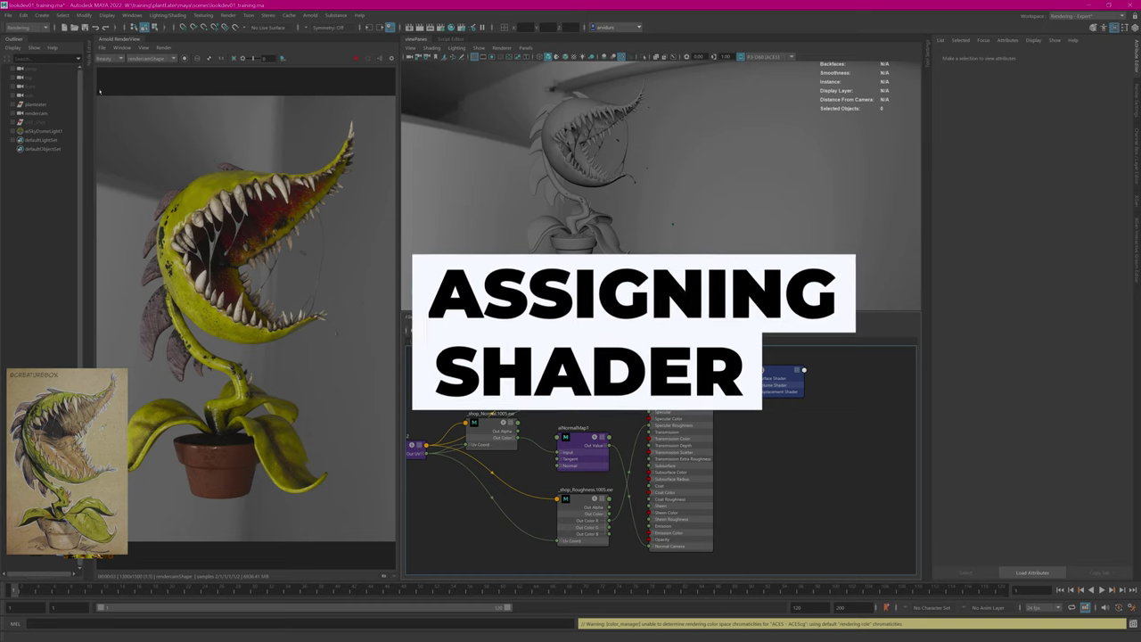
Step: Assign a new aiStandardSurface material to the saliva mesh and move its node clear of the plant's shading graph
{"action": "left_click", "coordinate": [13, 104]}
{"action": "left_click", "coordinate": [59, 122]}
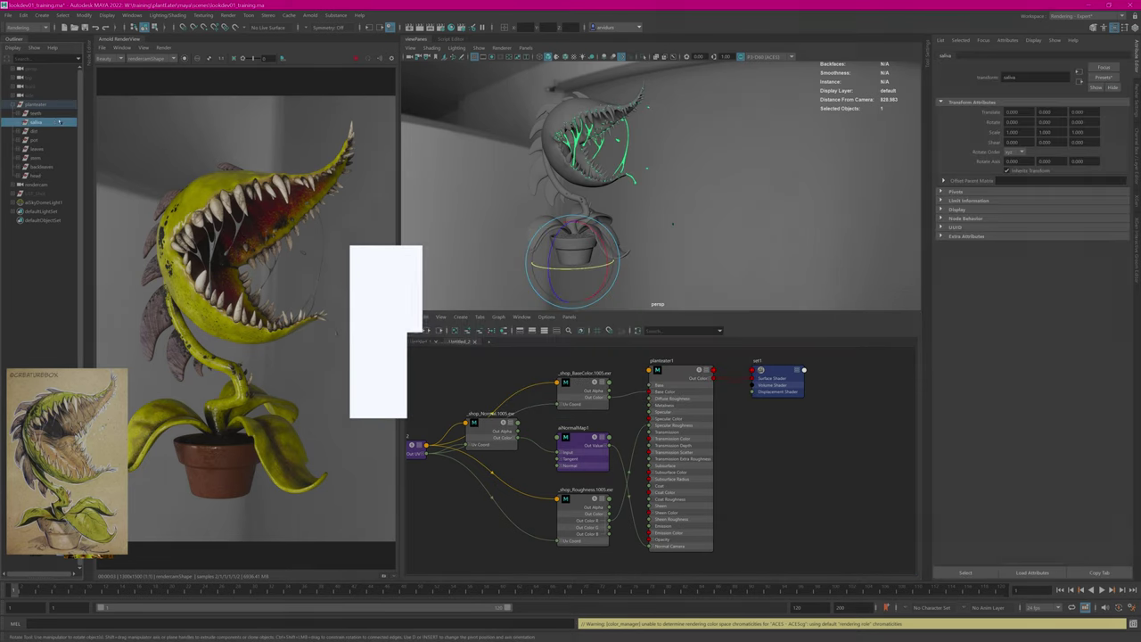
{"action": "scroll", "coordinate": [588, 124], "scroll_direction": "up", "scroll_amount": 1}
{"action": "key", "text": "q"}
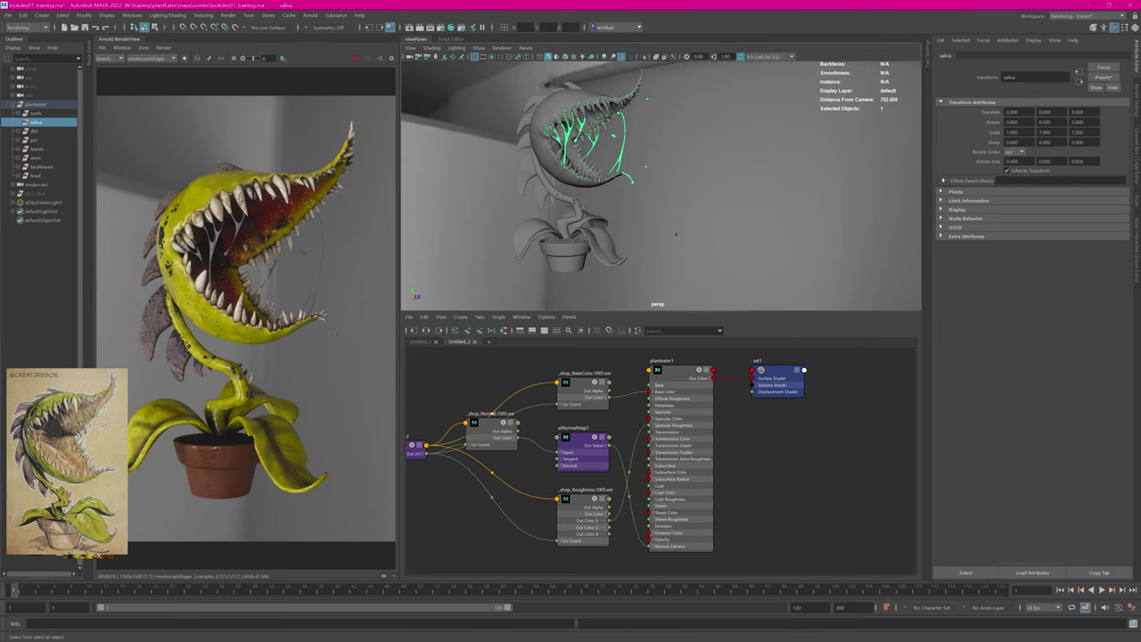
{"action": "mouse_move", "coordinate": [566, 138]}
{"action": "right_mouse_down"}
{"action": "mouse_move", "coordinate": [564, 351]}
{"action": "mouse_move", "coordinate": [616, 360]}
{"action": "right_mouse_up"}
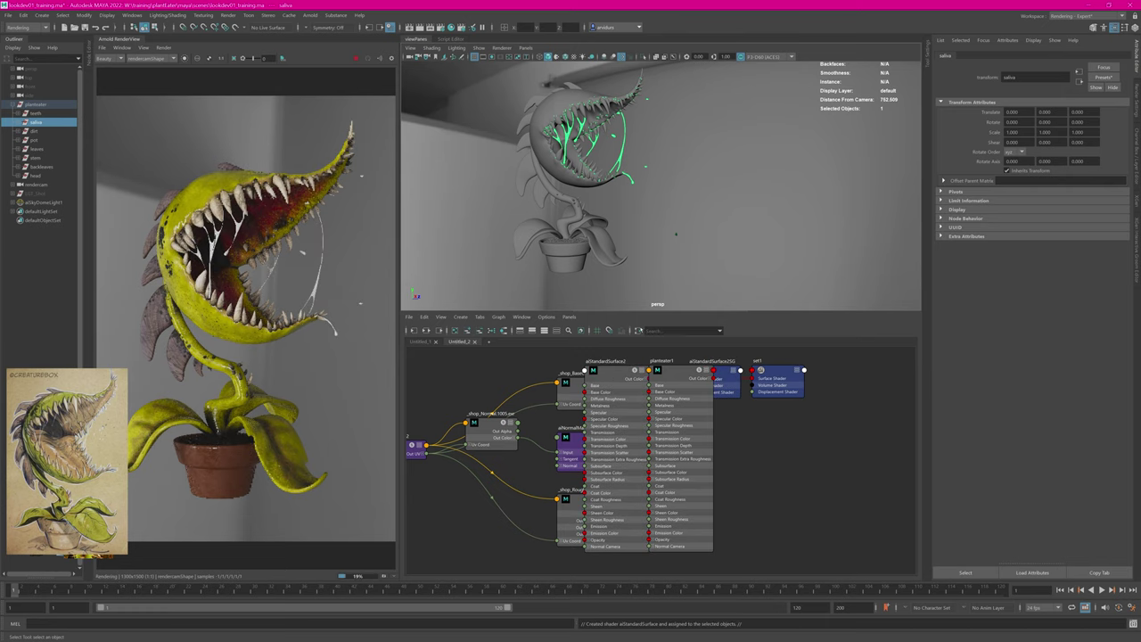
{"action": "left_click_drag", "start_coordinate": [602, 370], "coordinate": [842, 453]}
{"action": "middle_click_drag", "start_coordinate": [774, 420], "coordinate": [658, 370], "text": "alt"}
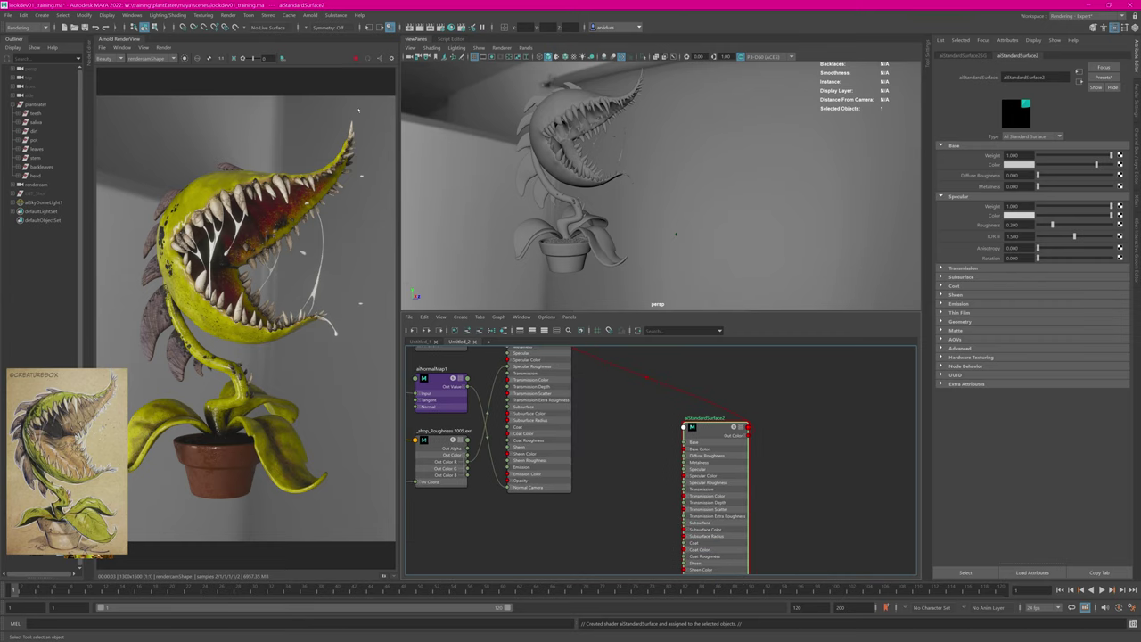
Step: Disable the lens effects imager in the Arnold render's post settings
{"action": "left_click", "coordinate": [390, 58]}
{"action": "left_click", "coordinate": [364, 113]}
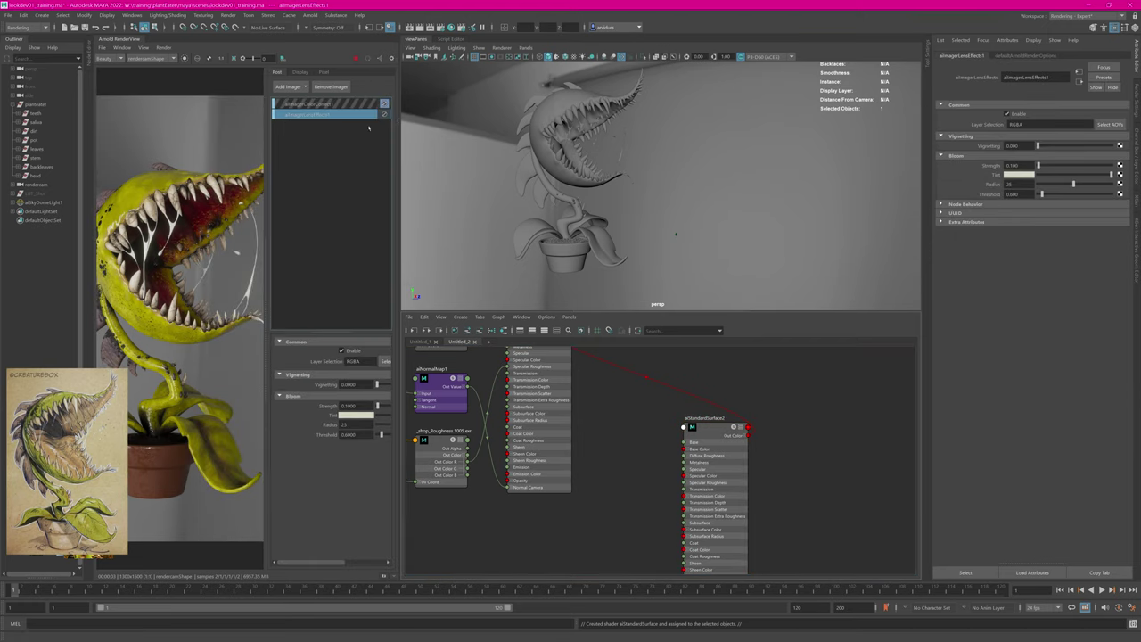
{"action": "left_click", "coordinate": [360, 106]}
{"action": "left_click", "coordinate": [384, 114]}
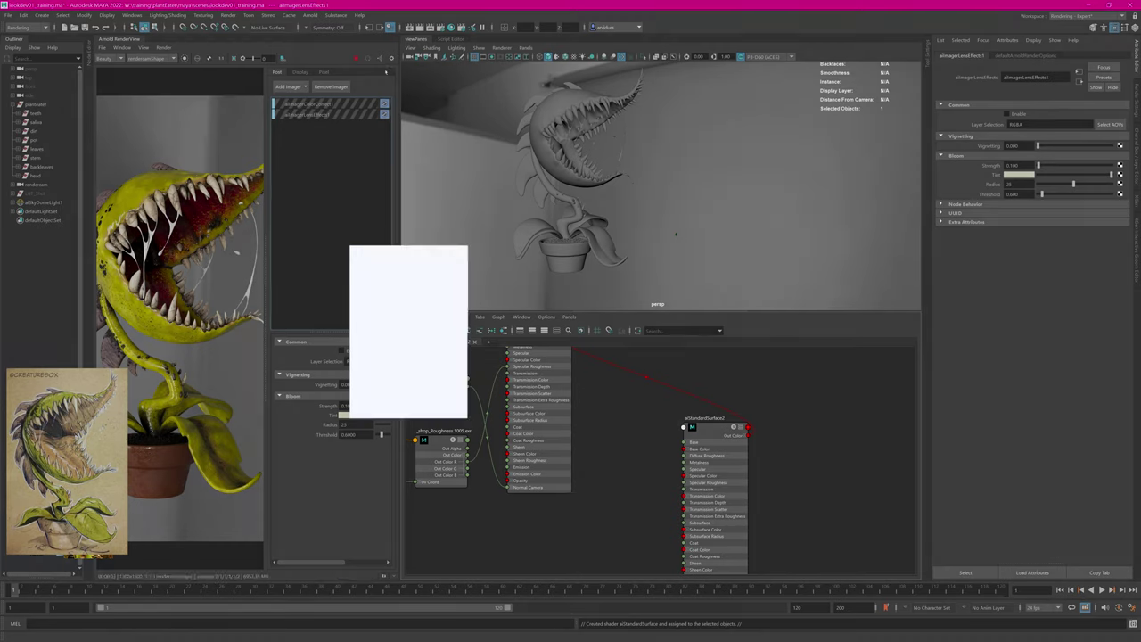
{"action": "left_click", "coordinate": [390, 59]}
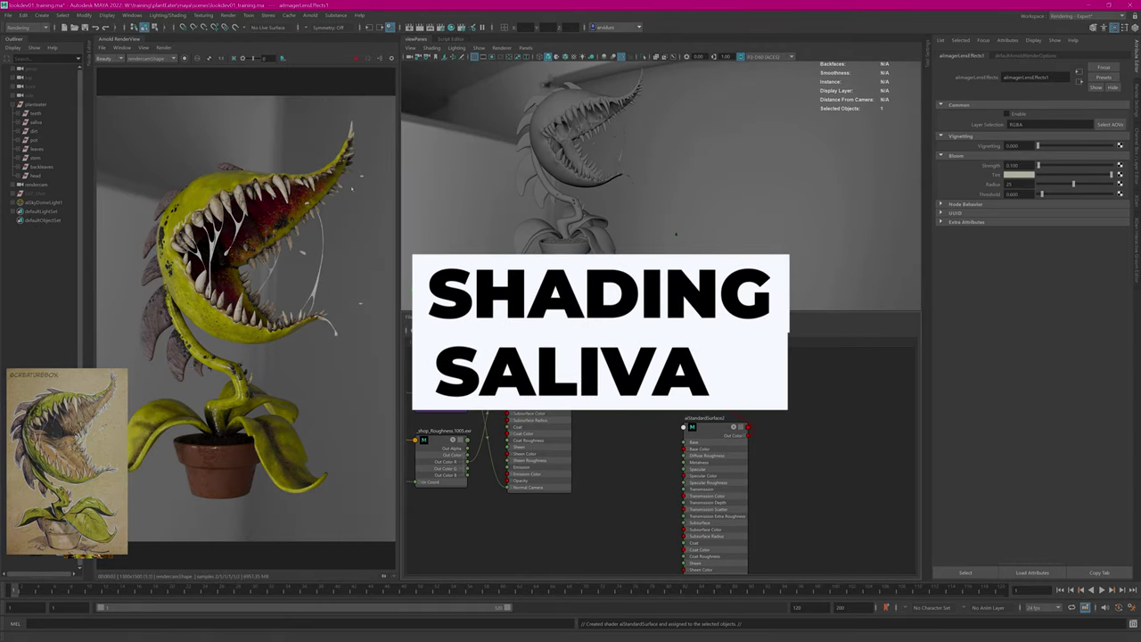
Step: Set the saliva material's base color to black and its specular roughness to 0
{"action": "left_click", "coordinate": [707, 437]}
{"action": "middle_click_drag", "start_coordinate": [707, 437], "coordinate": [673, 471], "text": "alt"}
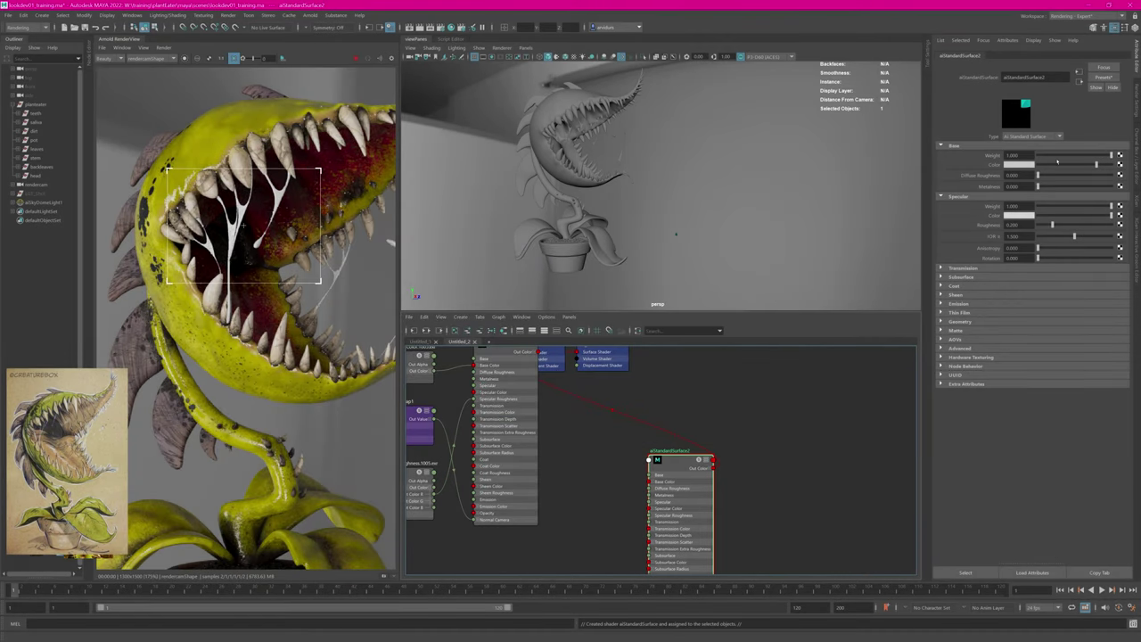
{"action": "left_click_drag", "start_coordinate": [1057, 161], "coordinate": [1025, 163]}
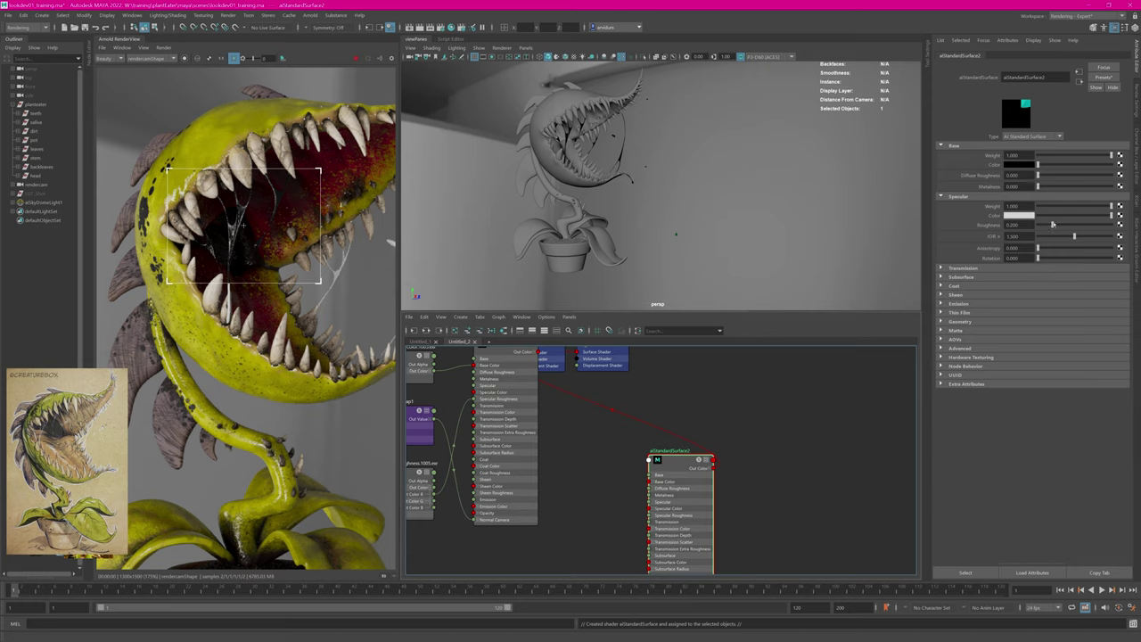
Step: Set the saliva material's transmission weight to 1 and redraw the render region around the long strand at the mouth's opening
{"action": "left_click", "coordinate": [958, 269]}
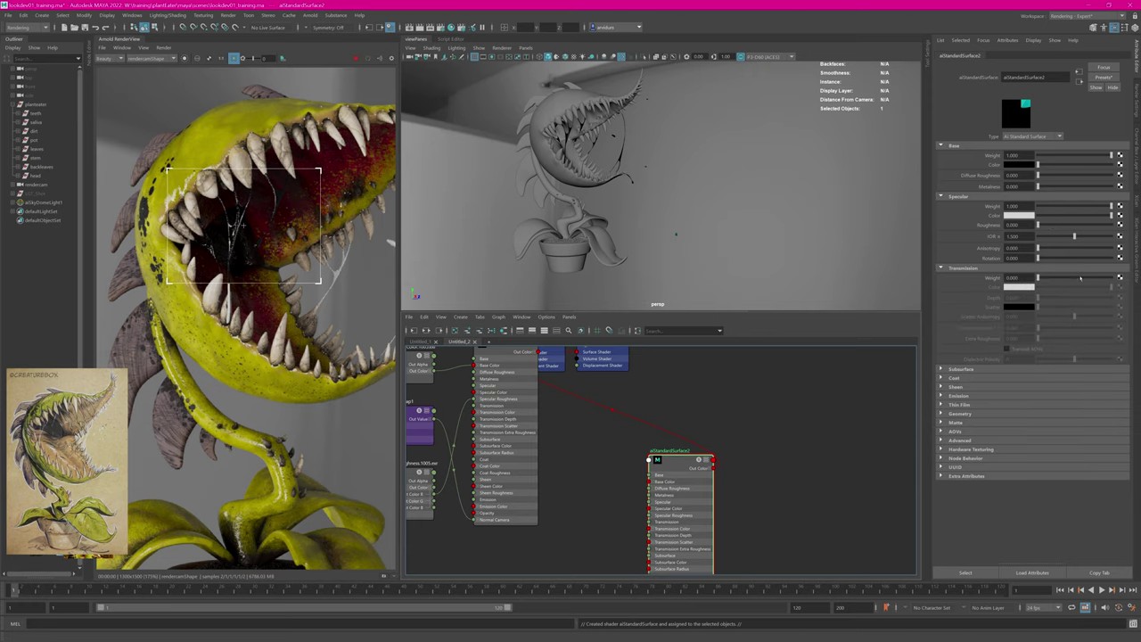
{"action": "left_click_drag", "start_coordinate": [1080, 278], "coordinate": [1114, 278]}
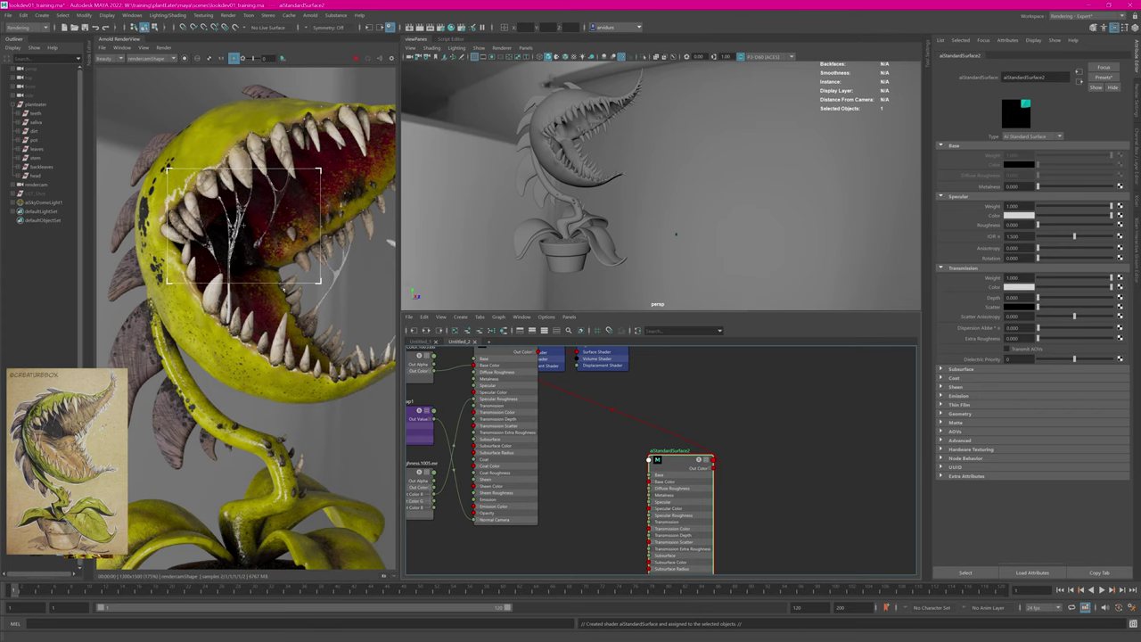
{"action": "middle_click_drag", "start_coordinate": [283, 289], "coordinate": [196, 288]}
{"action": "left_click_drag", "start_coordinate": [279, 263], "coordinate": [357, 361]}
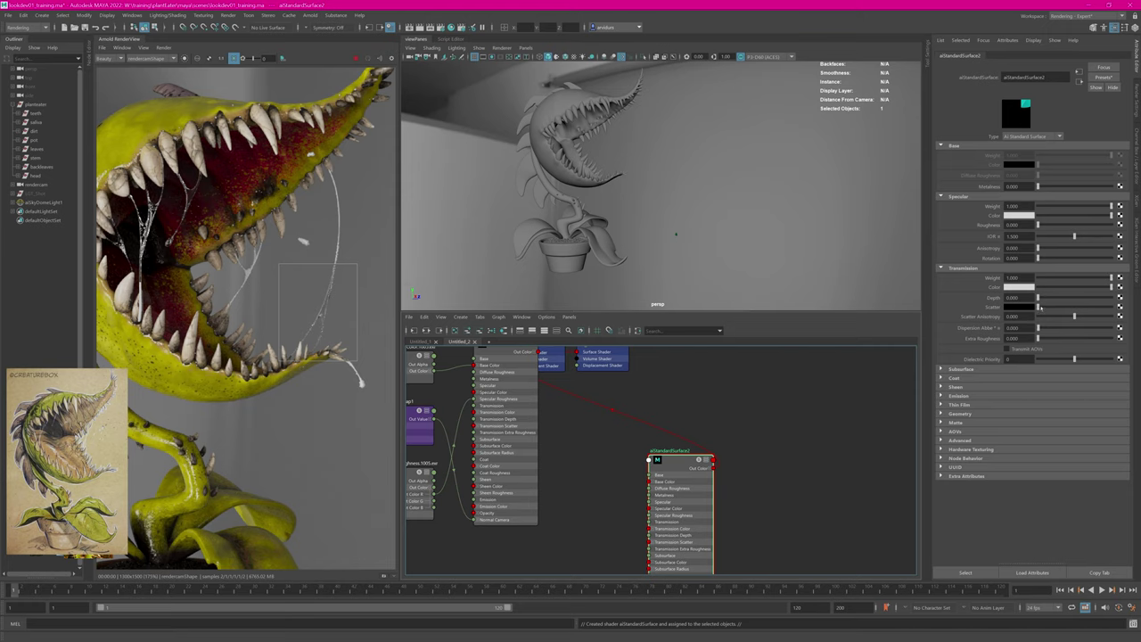
Step: Set the saliva material's transmission scatter to a muted teal with a depth of 0.12, and redraw the render region over the strands
{"action": "left_click", "coordinate": [1025, 309]}
{"action": "left_click", "coordinate": [1023, 309]}
{"action": "left_click_drag", "start_coordinate": [986, 342], "coordinate": [989, 344]}
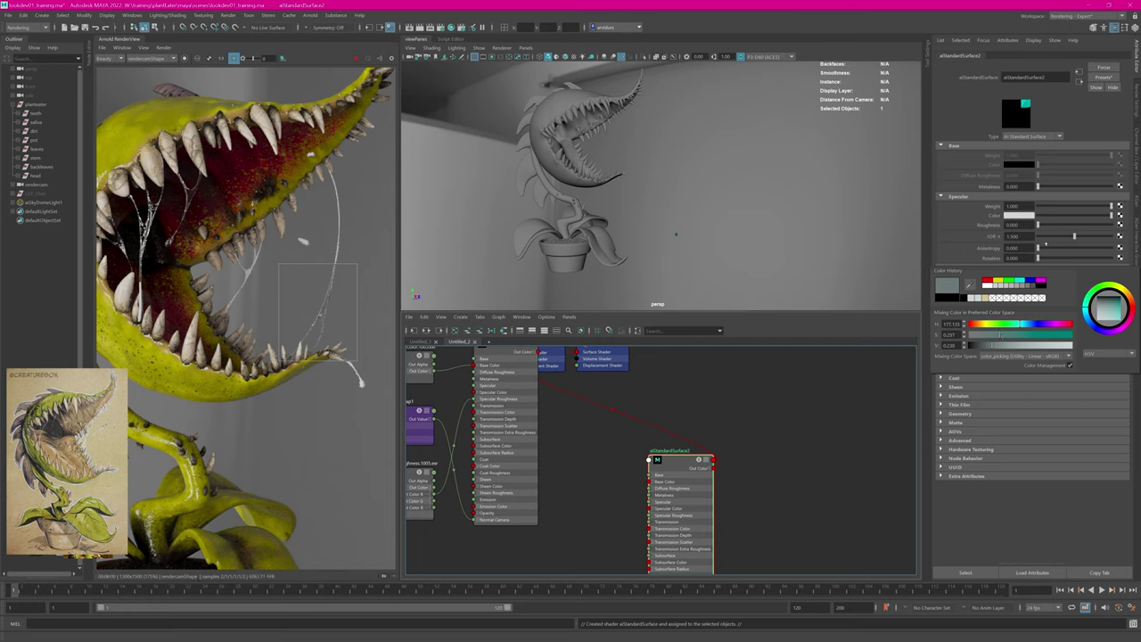
{"action": "left_click_drag", "start_coordinate": [1046, 295], "coordinate": [1020, 298]}
{"action": "left_click_drag", "start_coordinate": [216, 237], "coordinate": [315, 319]}
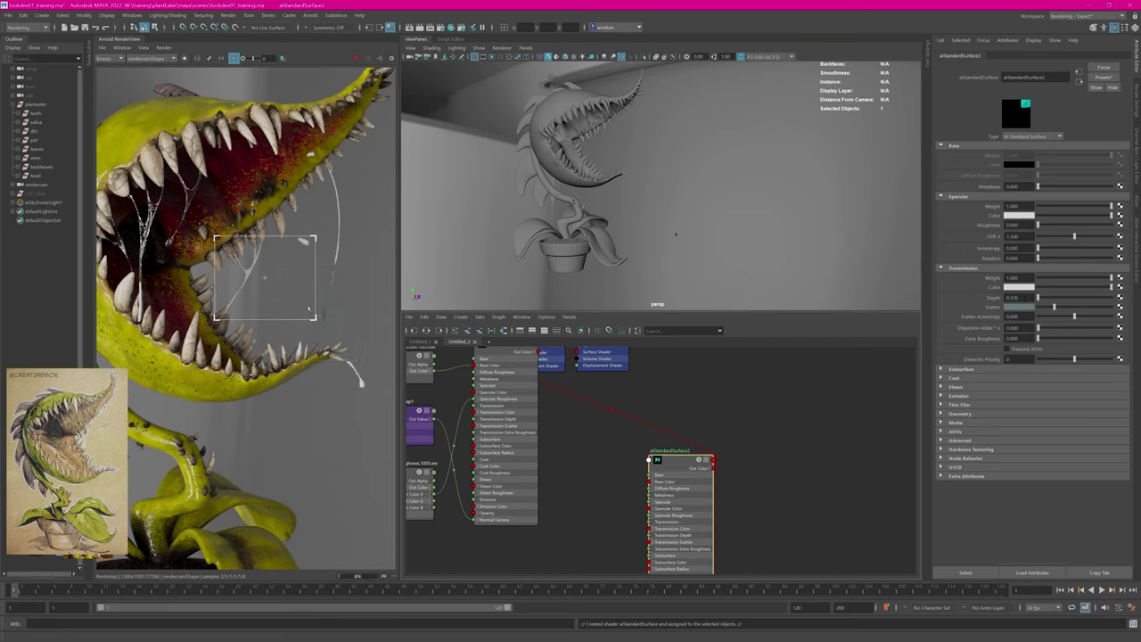
{"action": "middle_click_drag", "start_coordinate": [210, 302], "coordinate": [290, 333], "text": "alt"}
{"action": "left_click_drag", "start_coordinate": [194, 206], "coordinate": [272, 319]}
Step: Change the saliva's transmission scatter to a muted olive, raise the transmission depth to about 0.5, and check the strands in the render region
{"action": "middle_click_drag", "start_coordinate": [366, 206], "coordinate": [278, 191], "text": "alt"}
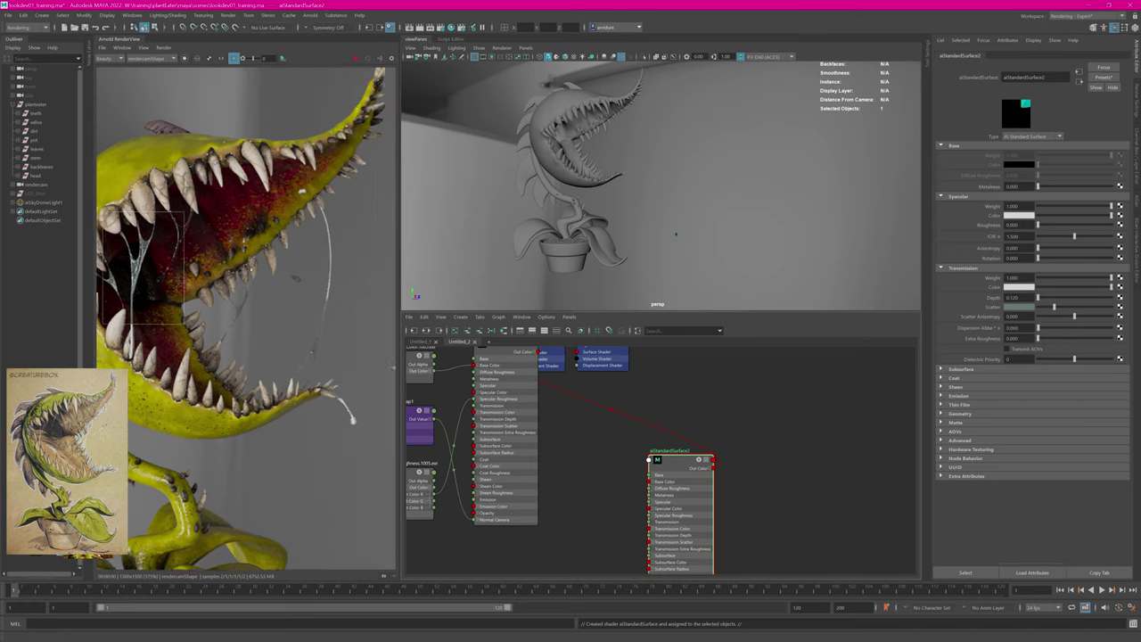
{"action": "right_click_drag", "start_coordinate": [278, 190], "coordinate": [413, 272], "text": "alt"}
{"action": "scroll", "coordinate": [300, 282], "scroll_direction": "up", "scroll_amount": 2}
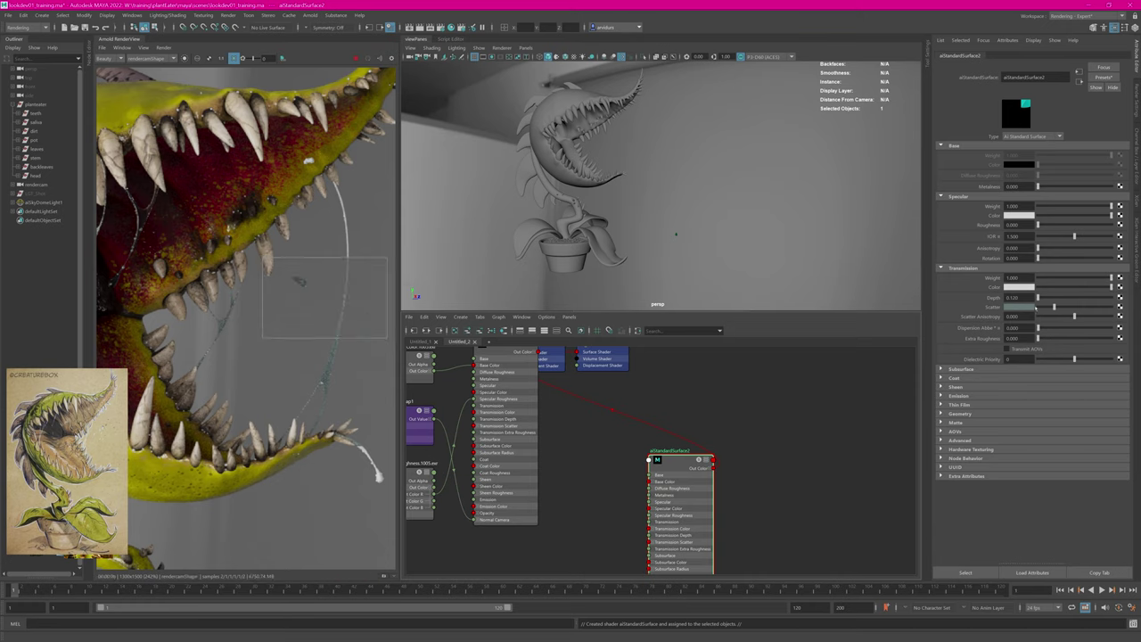
{"action": "left_click", "coordinate": [1025, 308]}
{"action": "left_click", "coordinate": [1124, 292]}
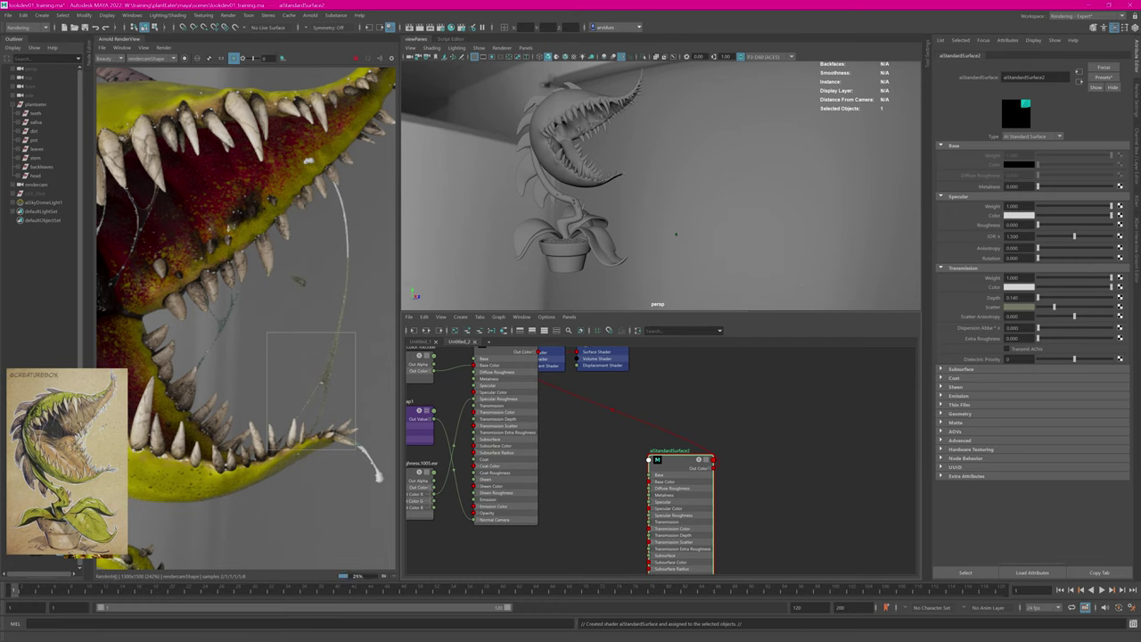
{"action": "left_click_drag", "start_coordinate": [1015, 297], "coordinate": [1030, 298], "text": "ctrl"}
{"action": "left_click_drag", "start_coordinate": [1045, 298], "coordinate": [1019, 298], "text": "ctrl"}
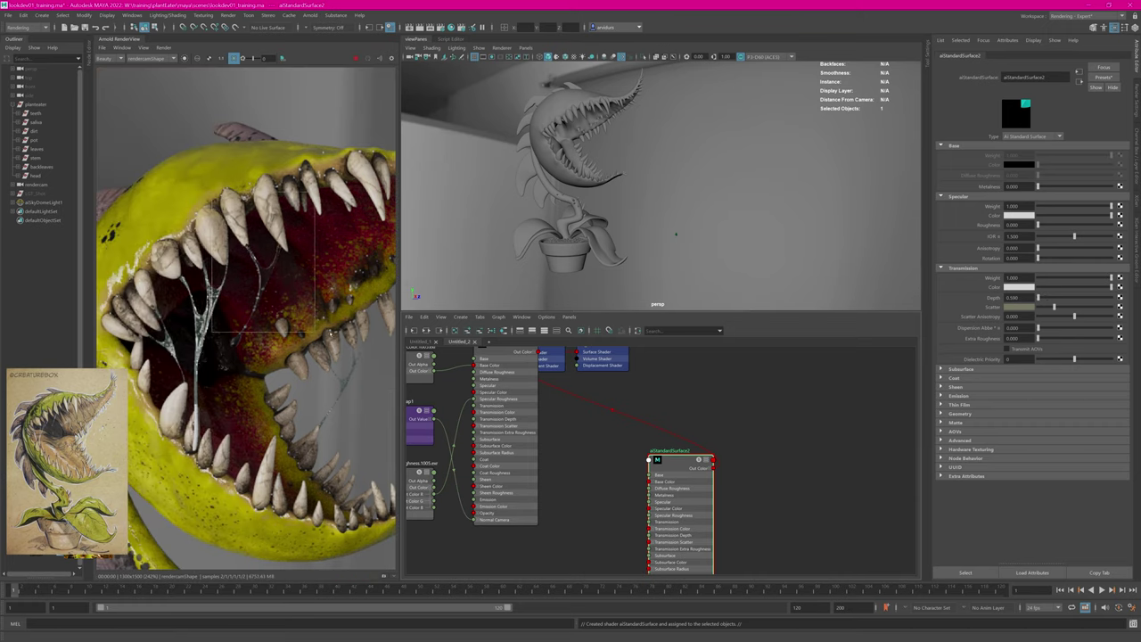
{"action": "middle_click_drag", "start_coordinate": [343, 245], "coordinate": [196, 230]}
{"action": "left_click_drag", "start_coordinate": [250, 232], "coordinate": [331, 361]}
{"action": "scroll", "coordinate": [360, 353], "scroll_direction": "down", "scroll_amount": 3}
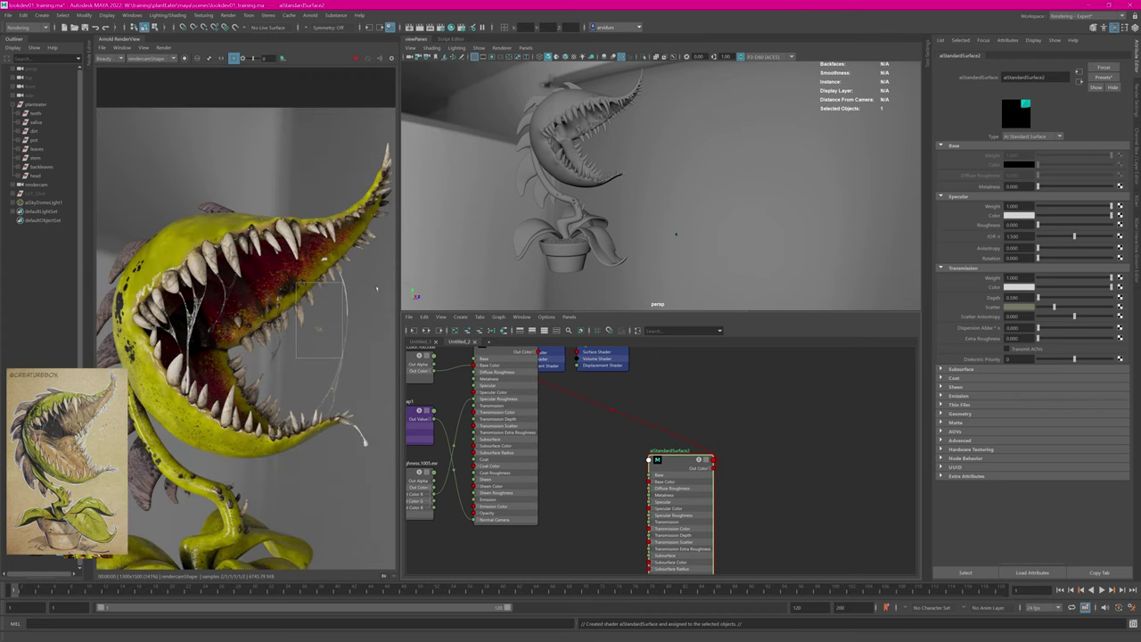
Step: Remove the saliva material and its shading group from the node graph, keeping only the plant's shading network there
{"action": "left_click", "coordinate": [716, 395]}
{"action": "left_click", "coordinate": [679, 459]}
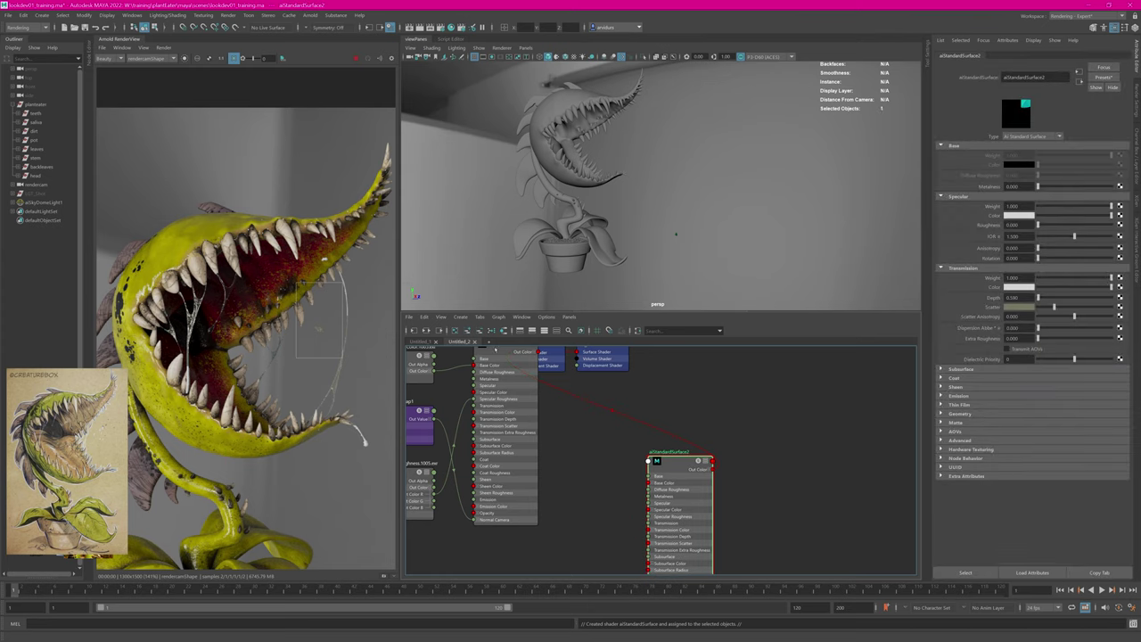
{"action": "key", "text": "a"}
{"action": "left_click_drag", "start_coordinate": [743, 467], "coordinate": [734, 481]}
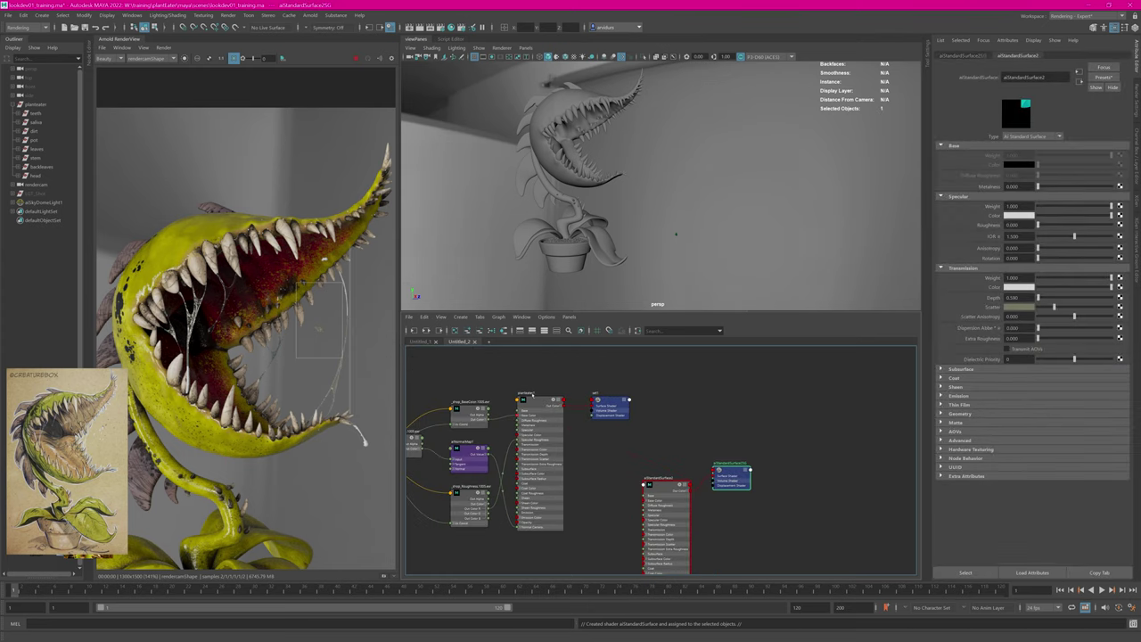
{"action": "left_click_drag", "start_coordinate": [779, 514], "coordinate": [670, 441]}
{"action": "left_click_drag", "start_coordinate": [667, 485], "coordinate": [642, 348]}
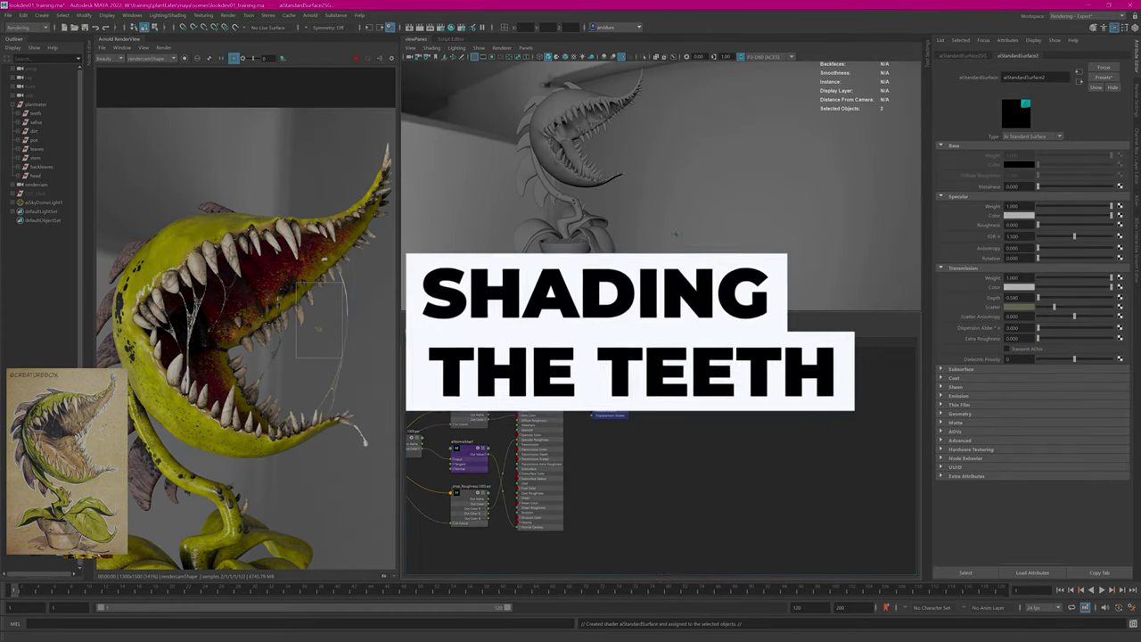
Step: Duplicate the planteater1 material with connections to its network, and move the original and its shading group clear of the copy
{"action": "middle_click_drag", "start_coordinate": [642, 392], "coordinate": [644, 358], "text": "alt"}
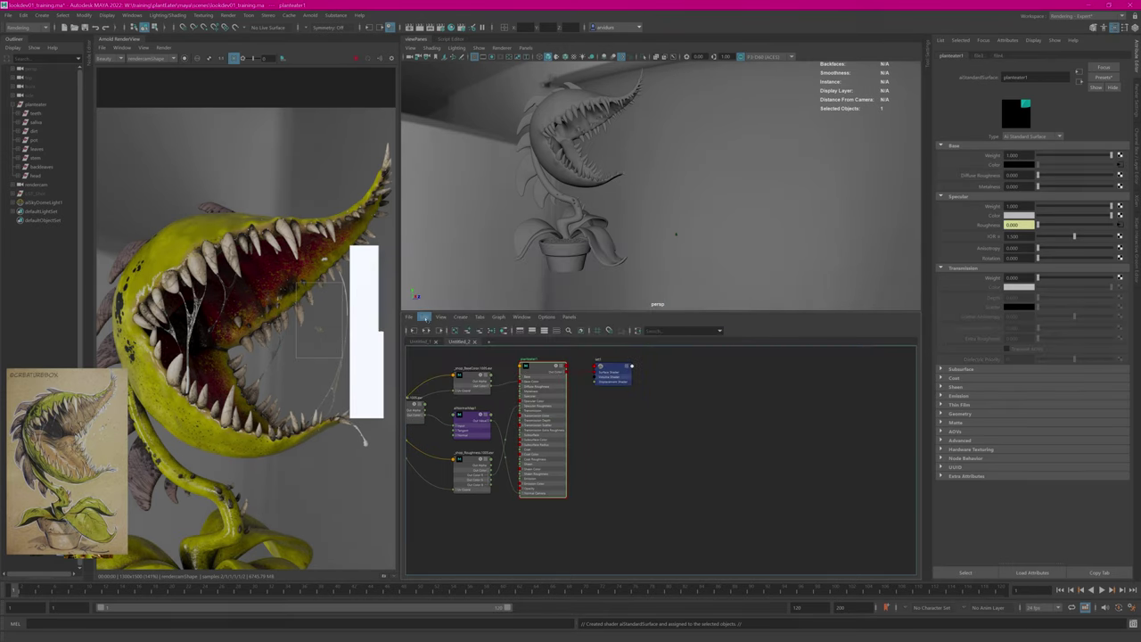
{"action": "left_click", "coordinate": [424, 316]}
{"action": "mouse_move", "coordinate": [499, 411]}
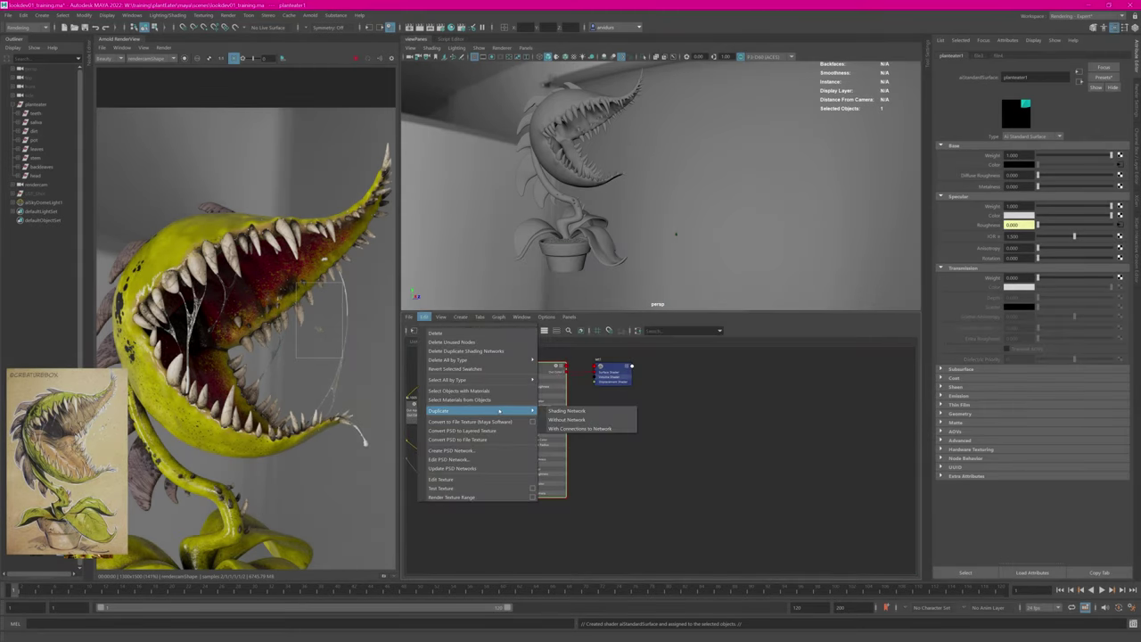
{"action": "left_click", "coordinate": [590, 429]}
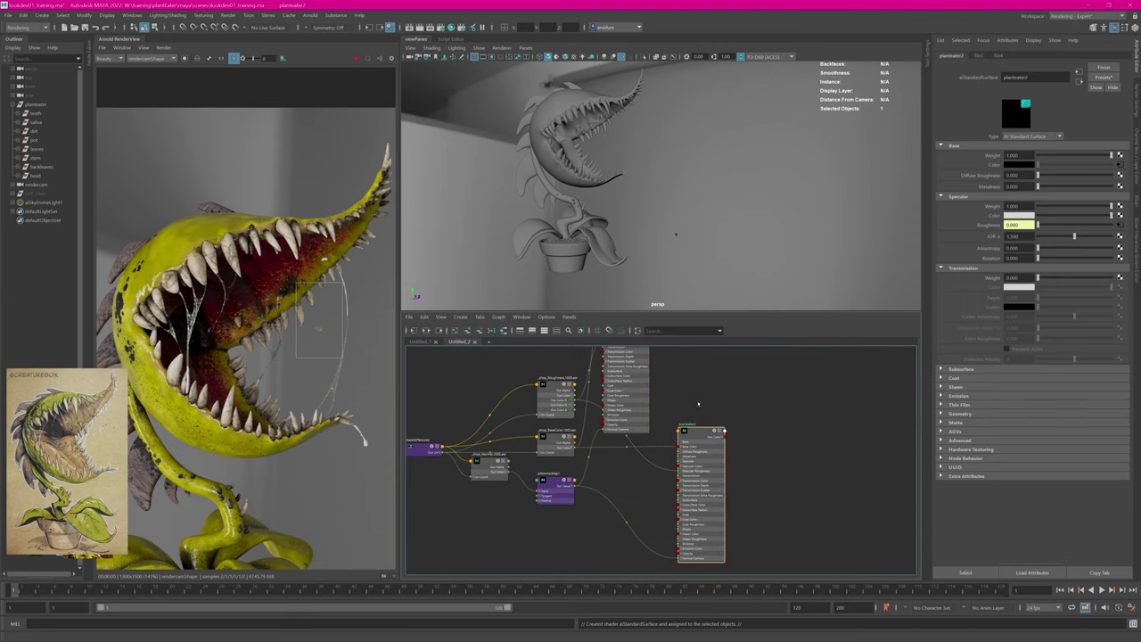
{"action": "left_click_drag", "start_coordinate": [655, 453], "coordinate": [649, 488]}
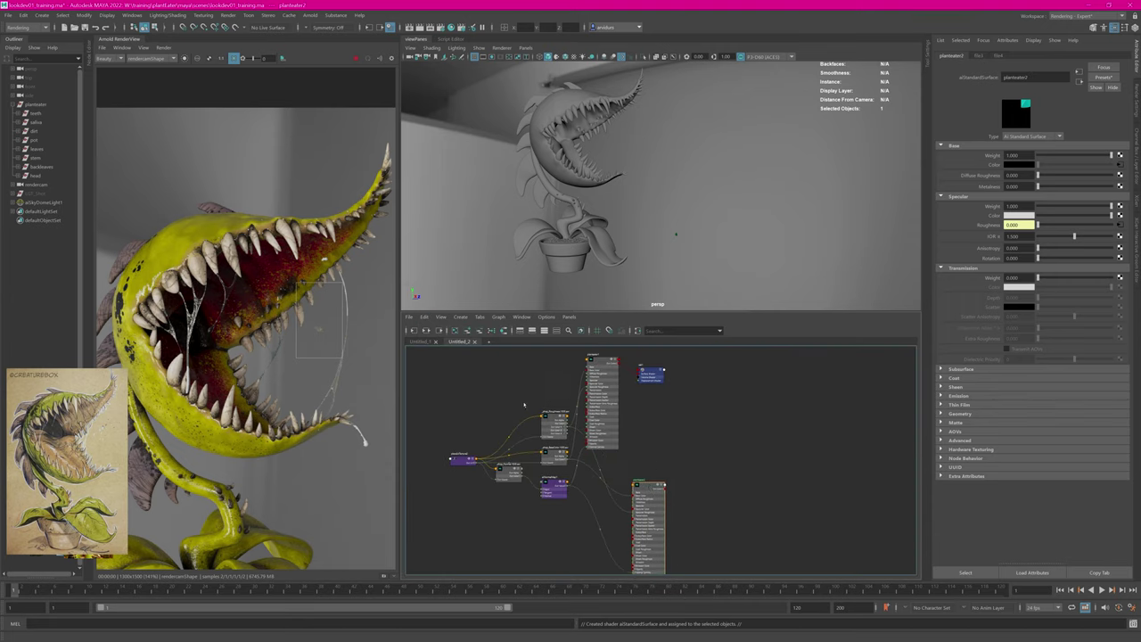
{"action": "left_click_drag", "start_coordinate": [602, 397], "coordinate": [615, 413]}
{"action": "left_click_drag", "start_coordinate": [651, 374], "coordinate": [675, 383]}
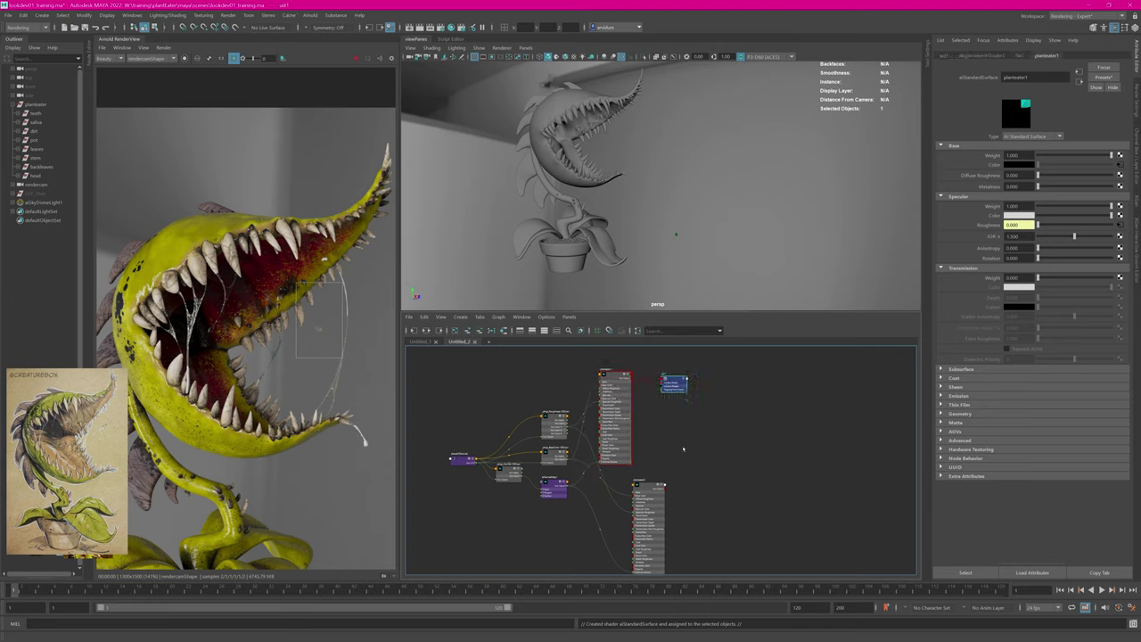
{"action": "middle_click_drag", "start_coordinate": [684, 449], "coordinate": [662, 370]}
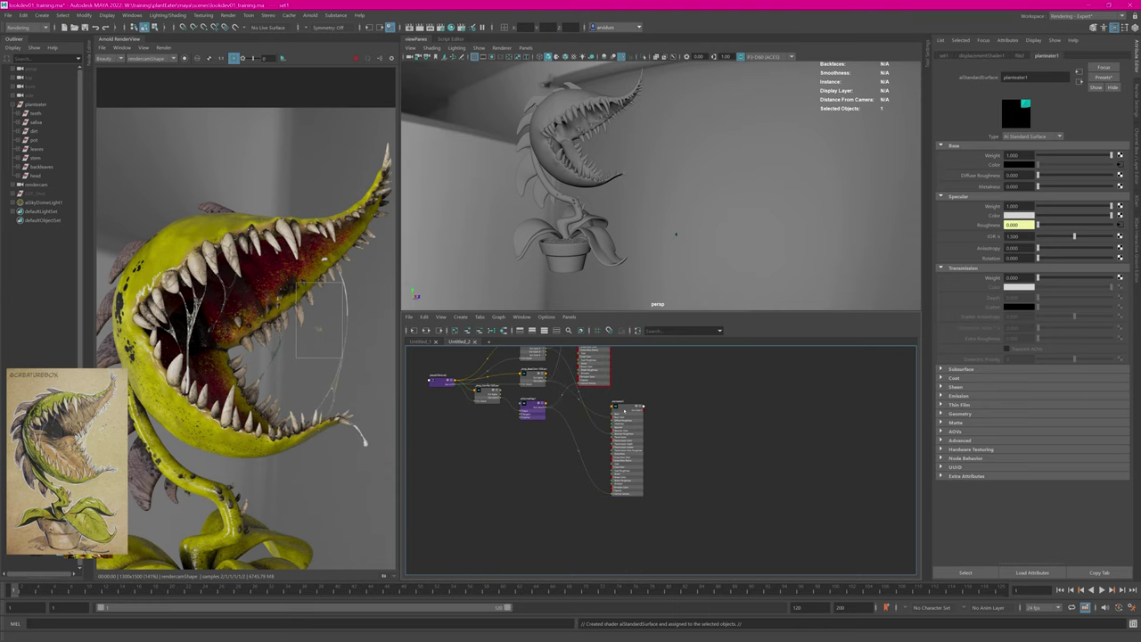
Step: Assign the duplicated planteater2 material to the teeth group
{"action": "left_click", "coordinate": [47, 149]}
{"action": "left_click", "coordinate": [46, 114]}
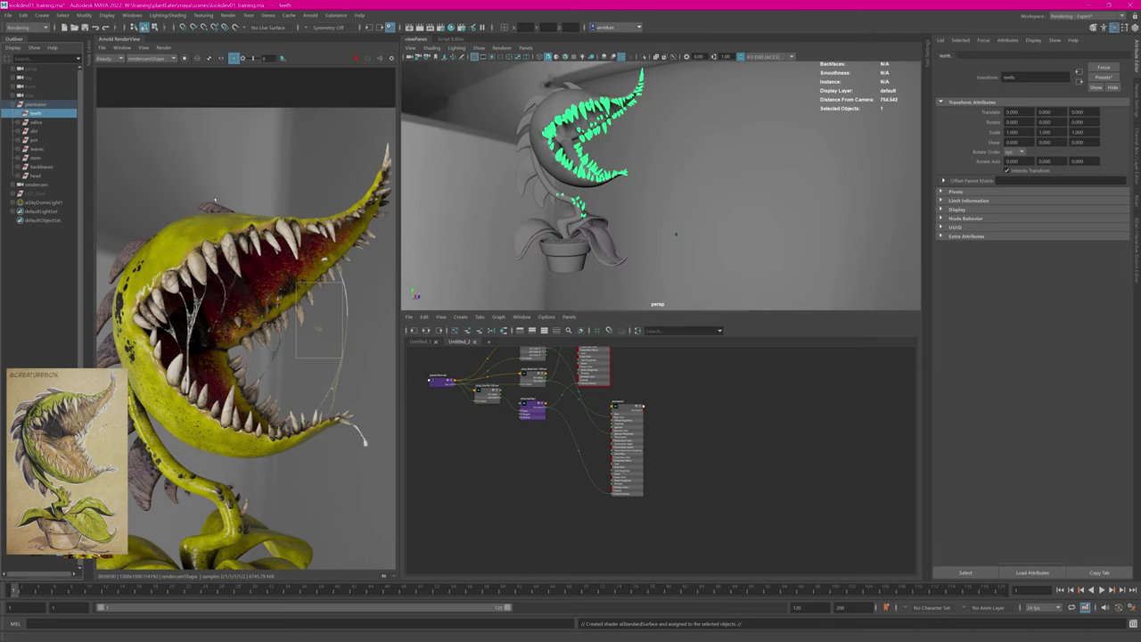
{"action": "right_click_drag", "start_coordinate": [626, 407], "coordinate": [627, 382]}
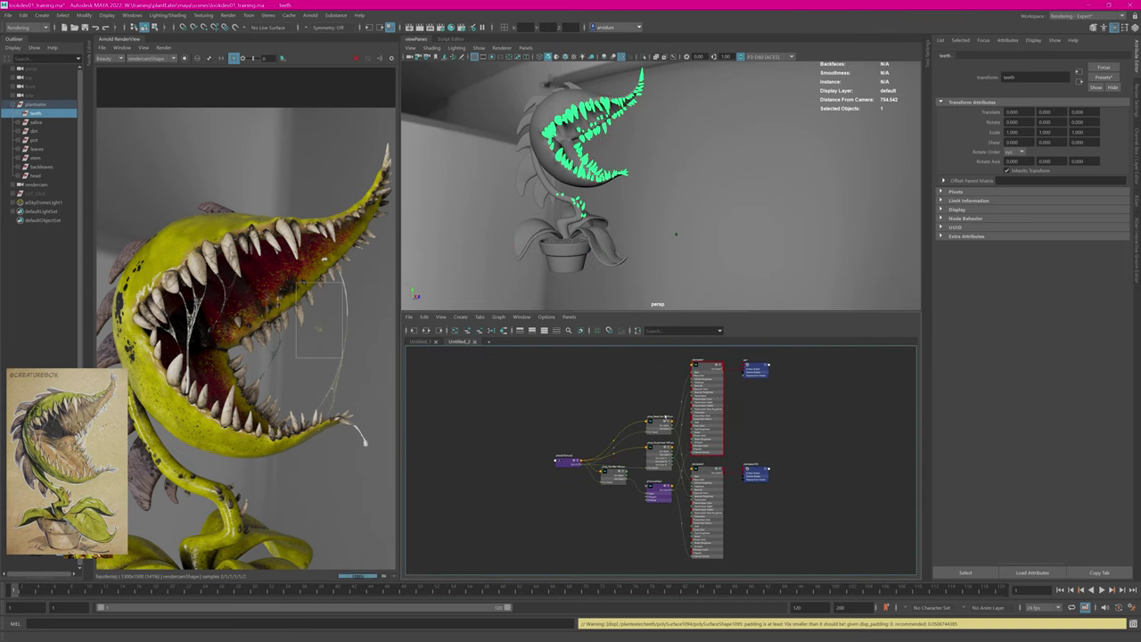
{"action": "middle_click_drag", "start_coordinate": [723, 434], "coordinate": [650, 423], "text": "alt"}
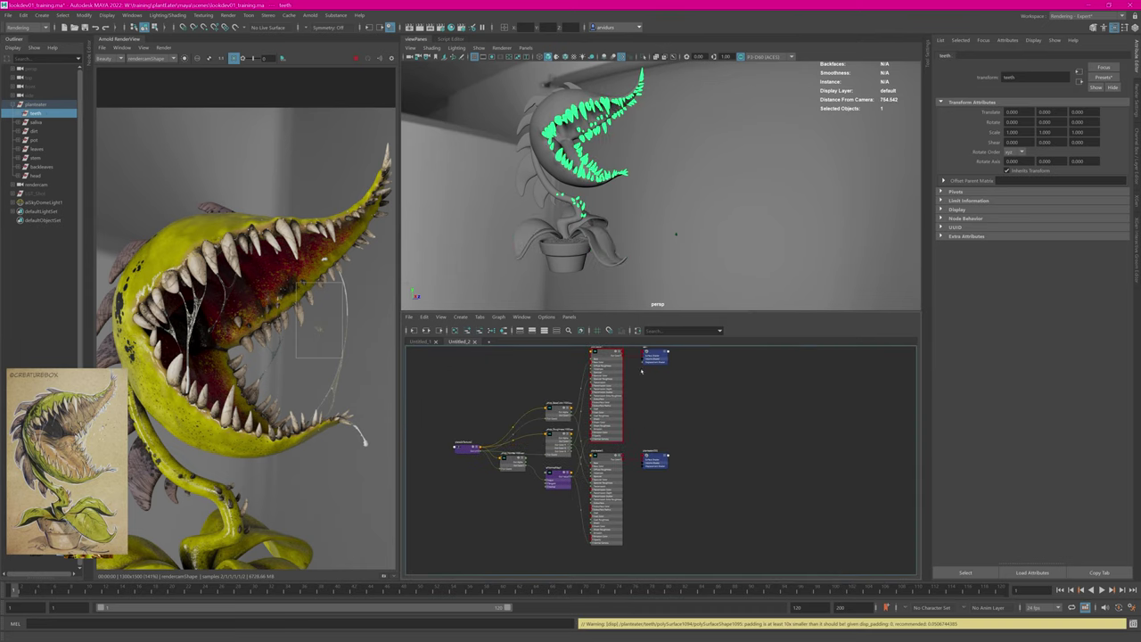
Step: Graph the input networks of both plant shading groups and move the two shading groups away from their materials
{"action": "left_click_drag", "start_coordinate": [636, 351], "coordinate": [675, 469]}
{"action": "left_click", "coordinate": [427, 330]}
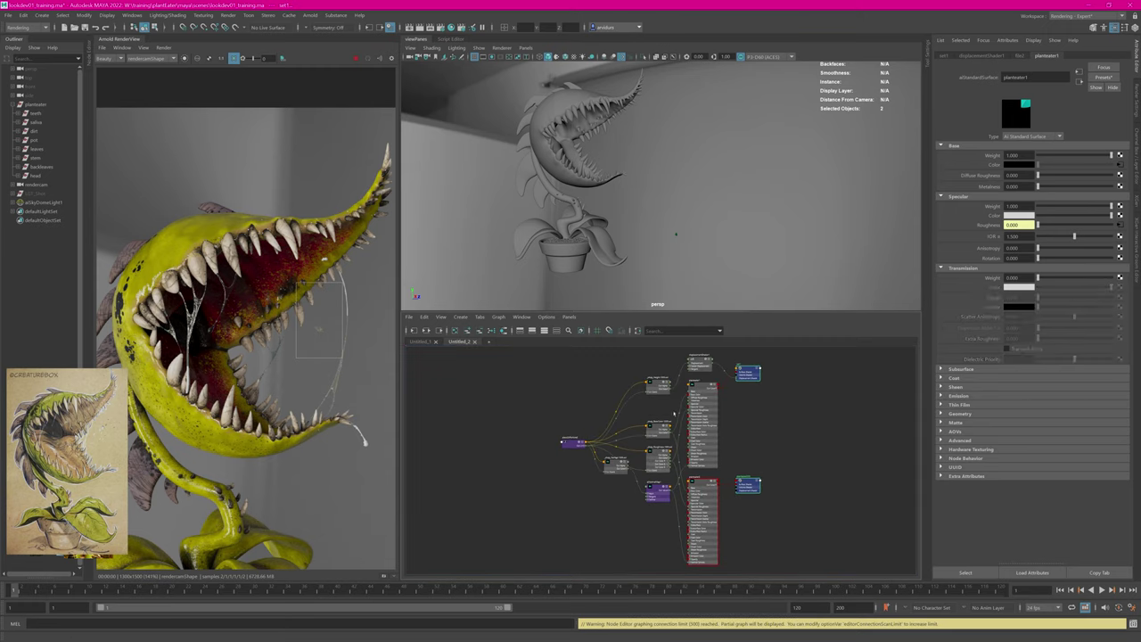
{"action": "middle_click_drag", "start_coordinate": [723, 432], "coordinate": [672, 438], "text": "alt"}
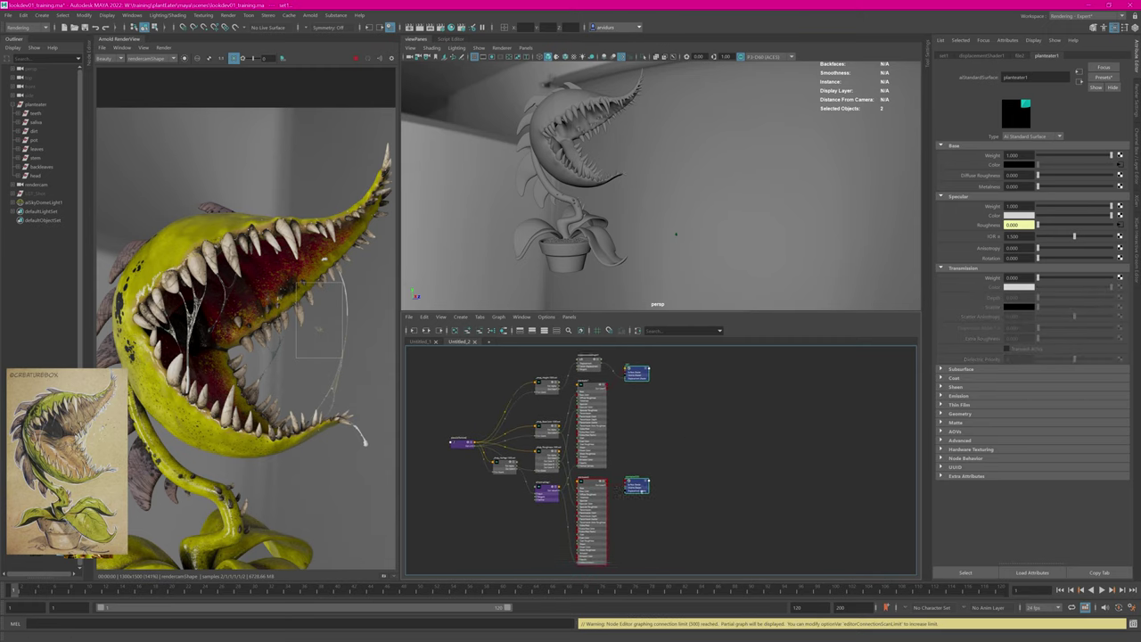
{"action": "left_click_drag", "start_coordinate": [640, 490], "coordinate": [723, 486]}
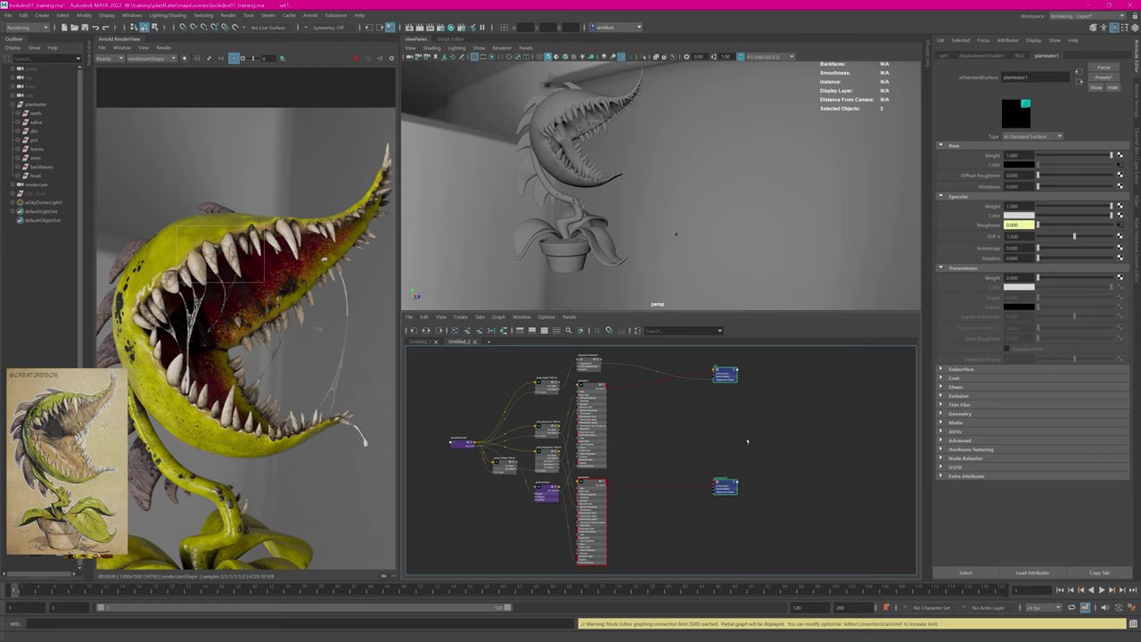
Step: Move the planteater2 node clear of the textures and set its subsurface weight to 1
{"action": "key", "text": "f"}
{"action": "left_click_drag", "start_coordinate": [549, 417], "coordinate": [692, 431]}
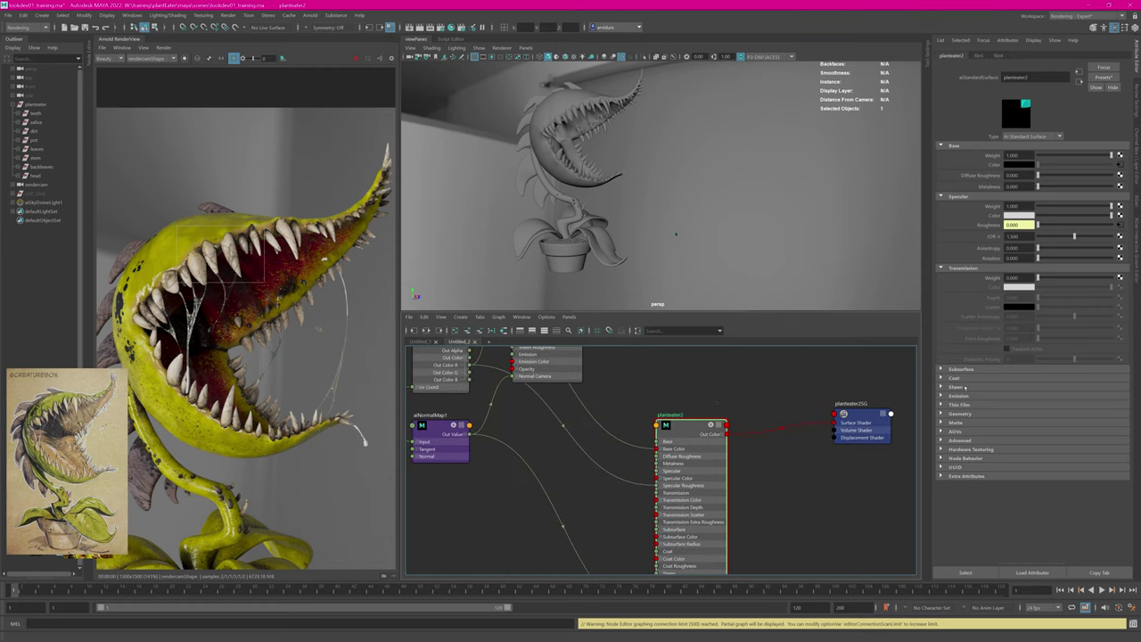
{"action": "left_click", "coordinate": [961, 369]}
{"action": "left_click_drag", "start_coordinate": [1047, 379], "coordinate": [1112, 379]}
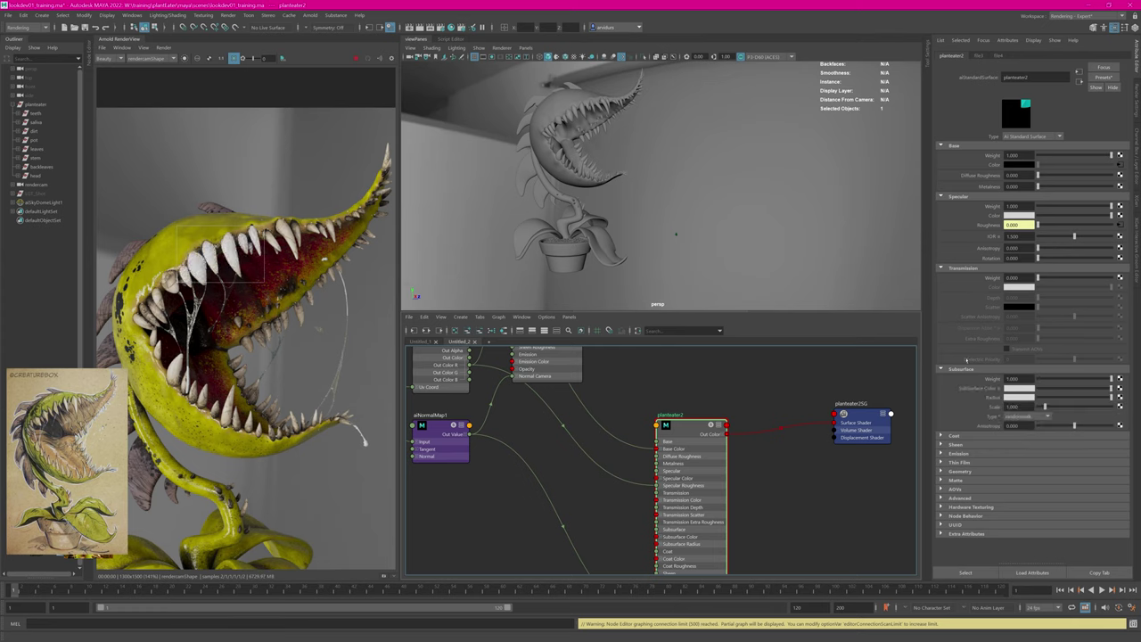
Step: Connect the base color texture's Out Color to the subsurface color of planteater2
{"action": "middle_click_drag", "start_coordinate": [636, 384], "coordinate": [730, 468], "text": "alt"}
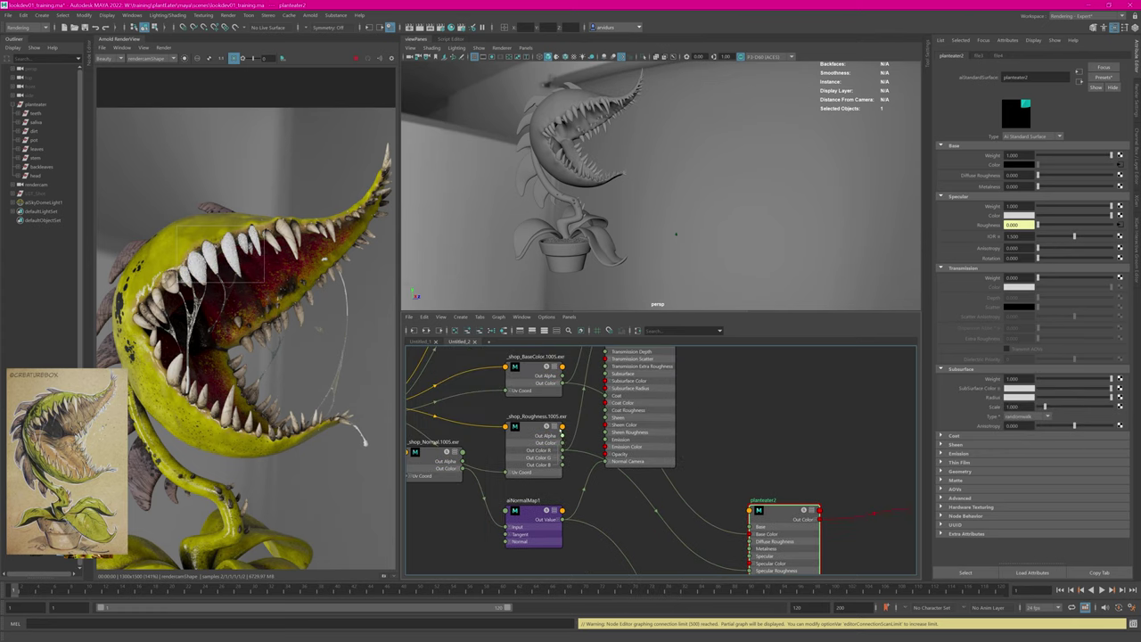
{"action": "middle_click_drag", "start_coordinate": [561, 433], "coordinate": [556, 476], "text": "alt"}
{"action": "left_click", "coordinate": [557, 426]}
{"action": "middle_click_drag", "start_coordinate": [725, 479], "coordinate": [640, 397], "text": "alt"}
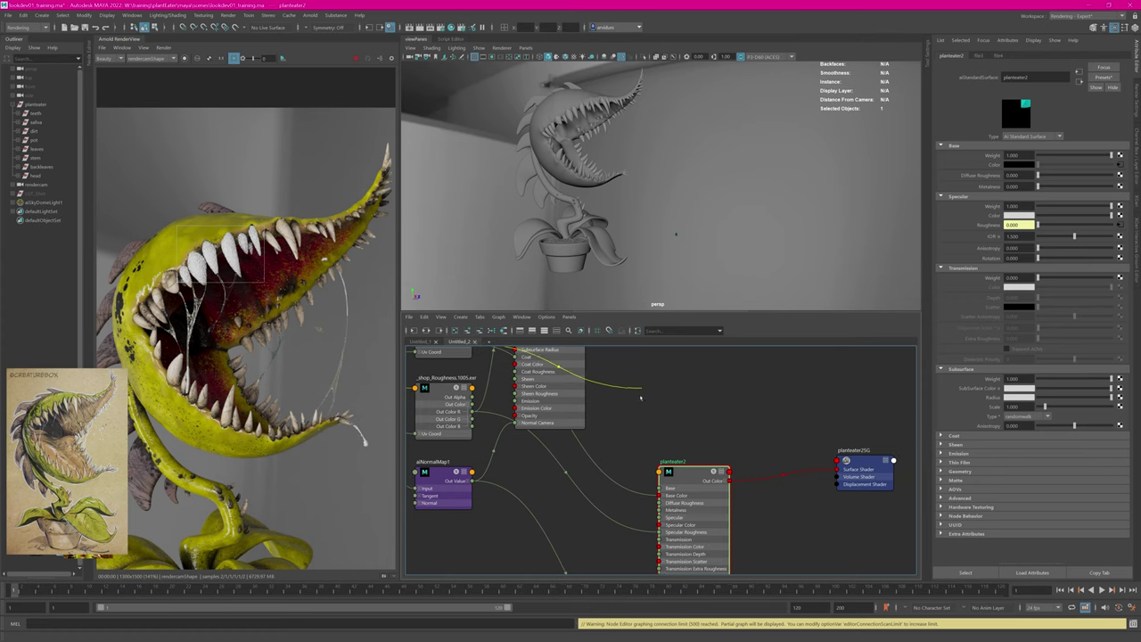
{"action": "middle_click_drag", "start_coordinate": [638, 503], "coordinate": [606, 414], "text": "alt"}
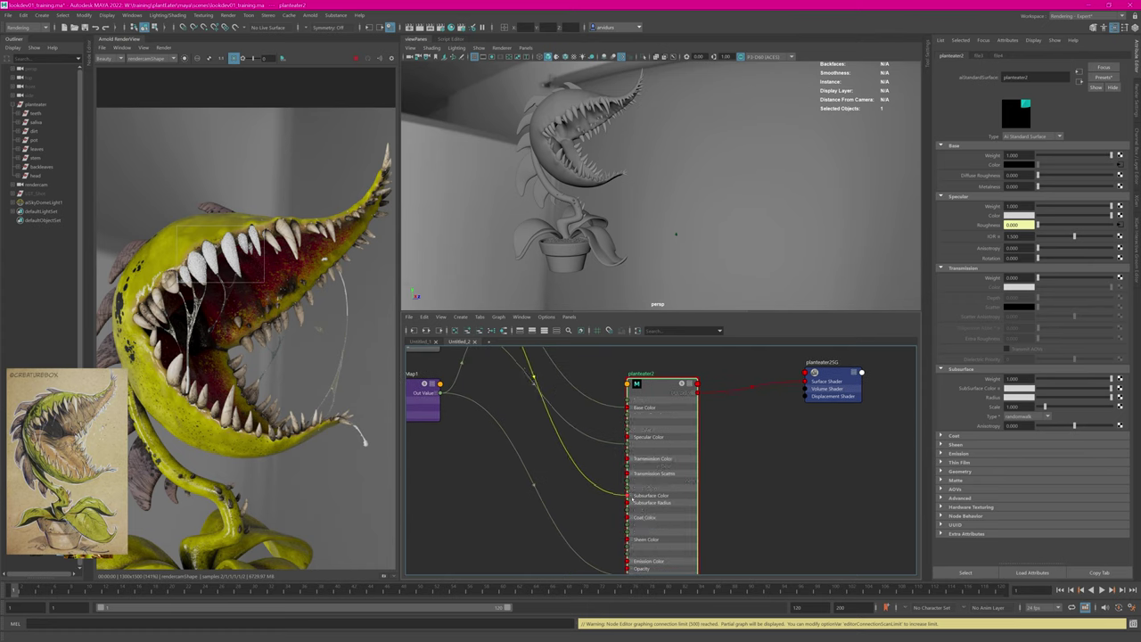
{"action": "left_click_drag", "start_coordinate": [629, 493], "coordinate": [629, 493]}
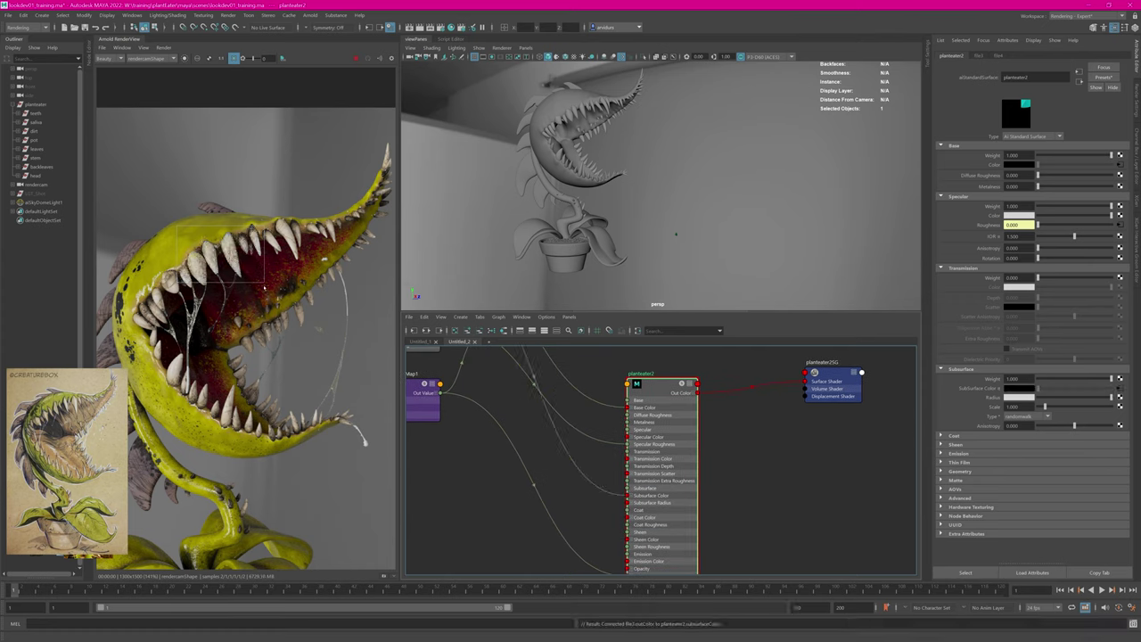
Step: Tint the subsurface radius of the teeth material a pale warm beige while previewing the upper teeth
{"action": "scroll", "coordinate": [278, 355], "scroll_direction": "up", "scroll_amount": 3}
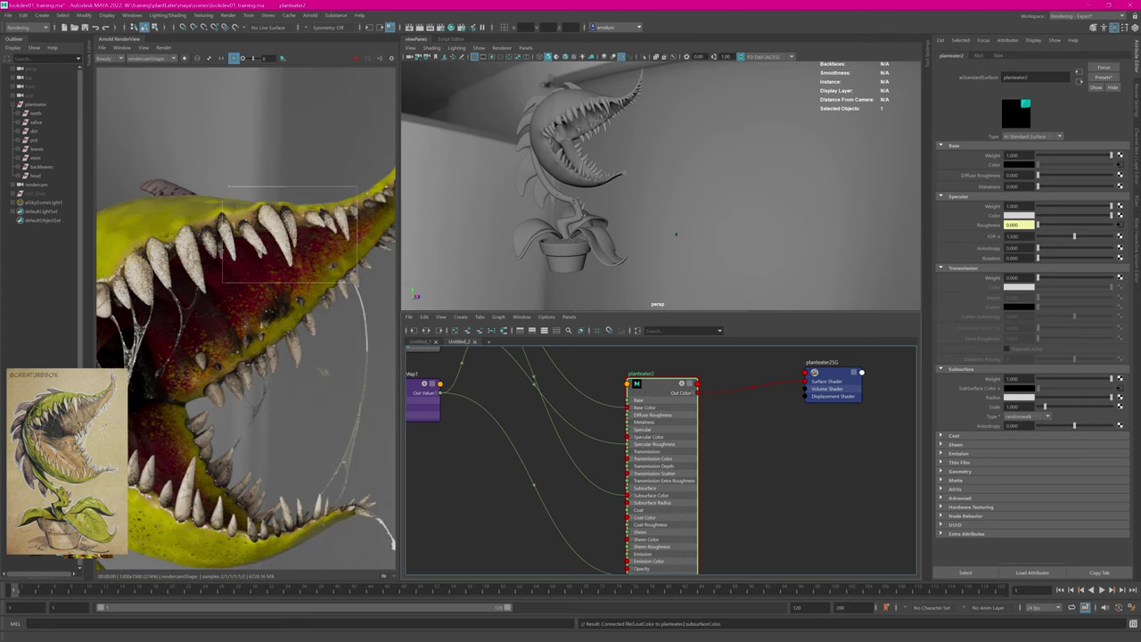
{"action": "left_click", "coordinate": [1016, 397]}
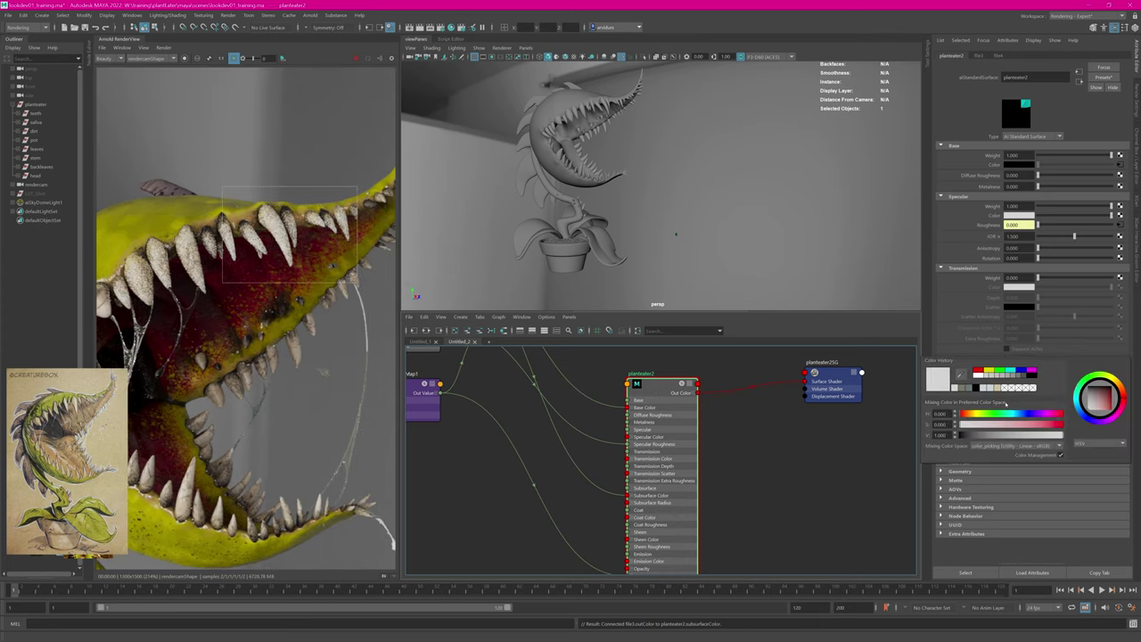
{"action": "left_click_drag", "start_coordinate": [992, 426], "coordinate": [1015, 425]}
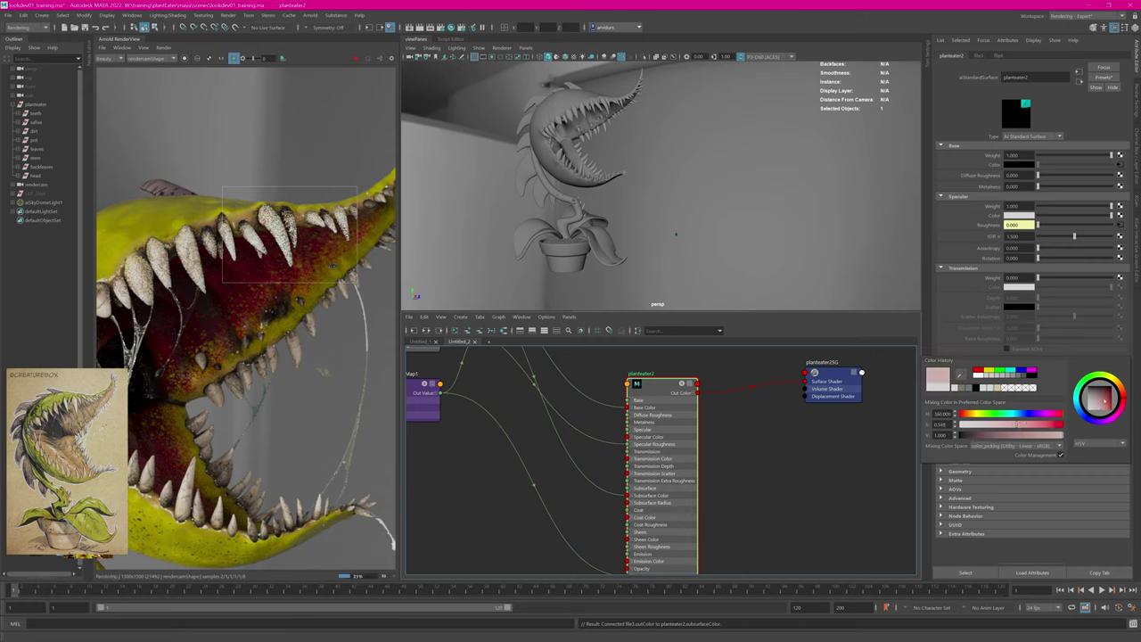
{"action": "left_click", "coordinate": [1121, 388]}
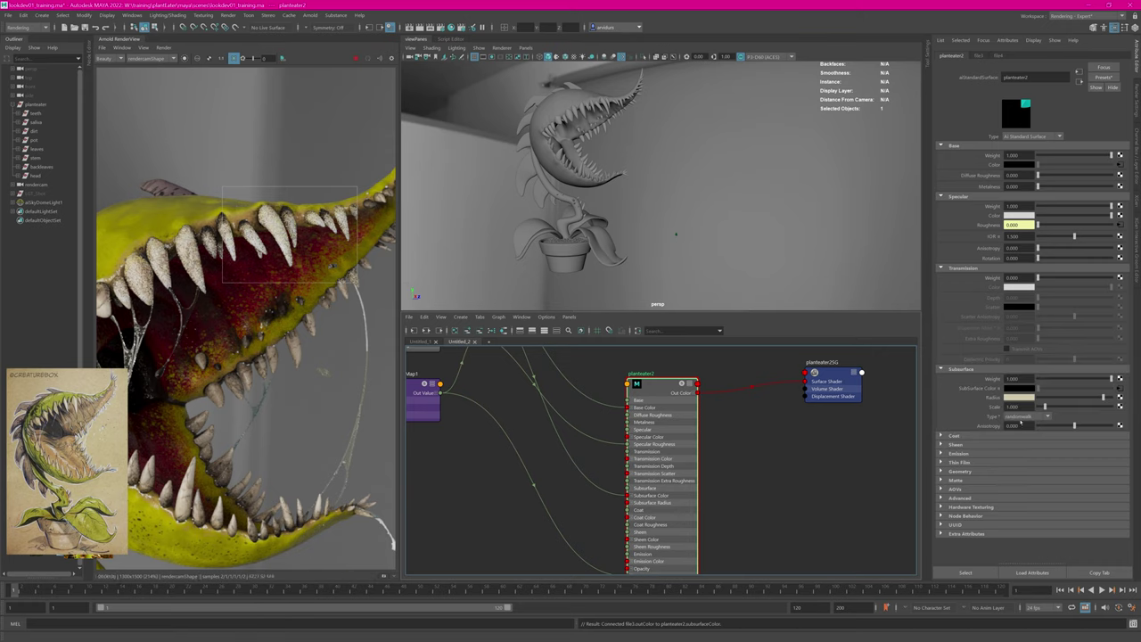
Step: Set the teeth material's subsurface type to randomwalk_v2 and reduce its scale to about 0.07
{"action": "left_click", "coordinate": [1026, 417]}
{"action": "left_click", "coordinate": [1024, 443]}
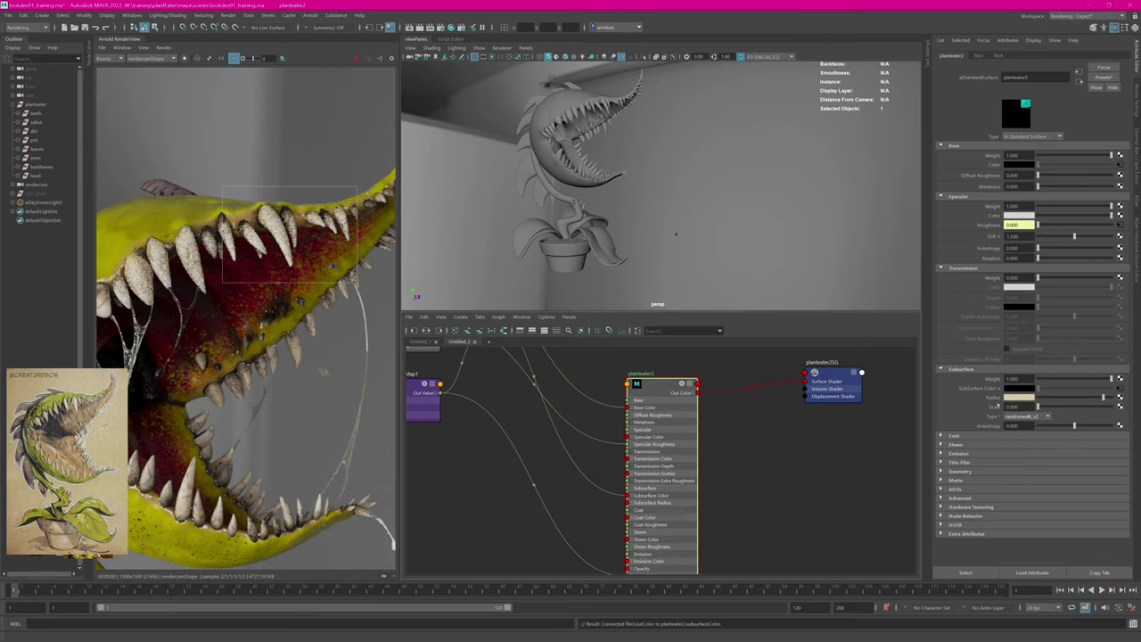
{"action": "left_click_drag", "start_coordinate": [1037, 407], "coordinate": [1041, 407]}
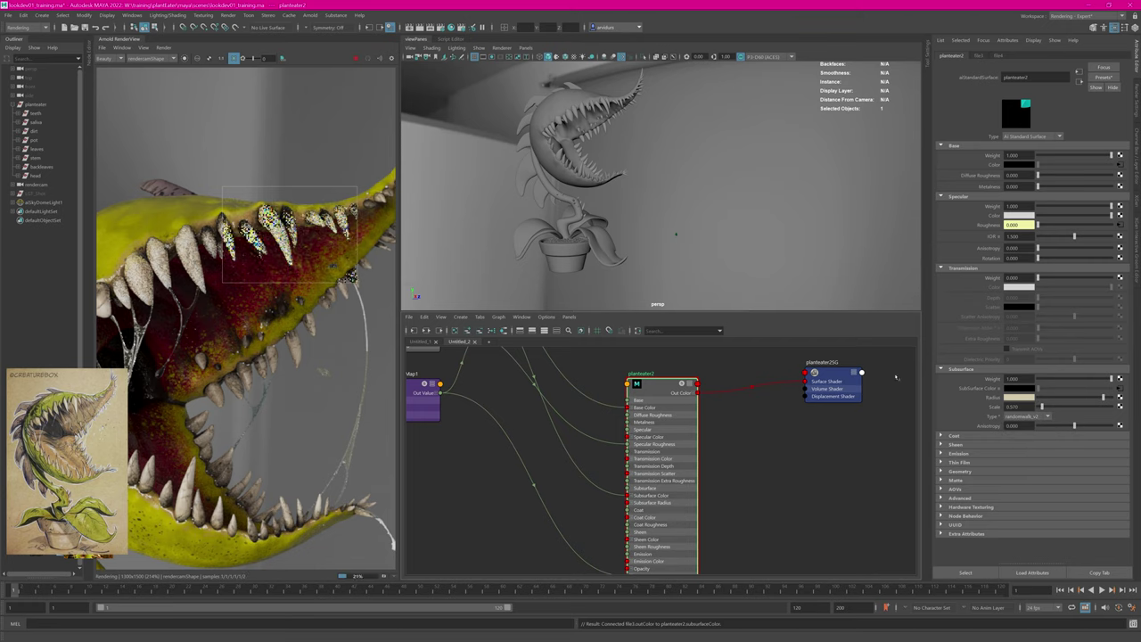
Step: Raise the Arnold SSS sampling to 3 in the render settings, and return to the teeth material's attributes
{"action": "left_click", "coordinate": [1136, 104]}
{"action": "double_click", "coordinate": [1021, 164]}
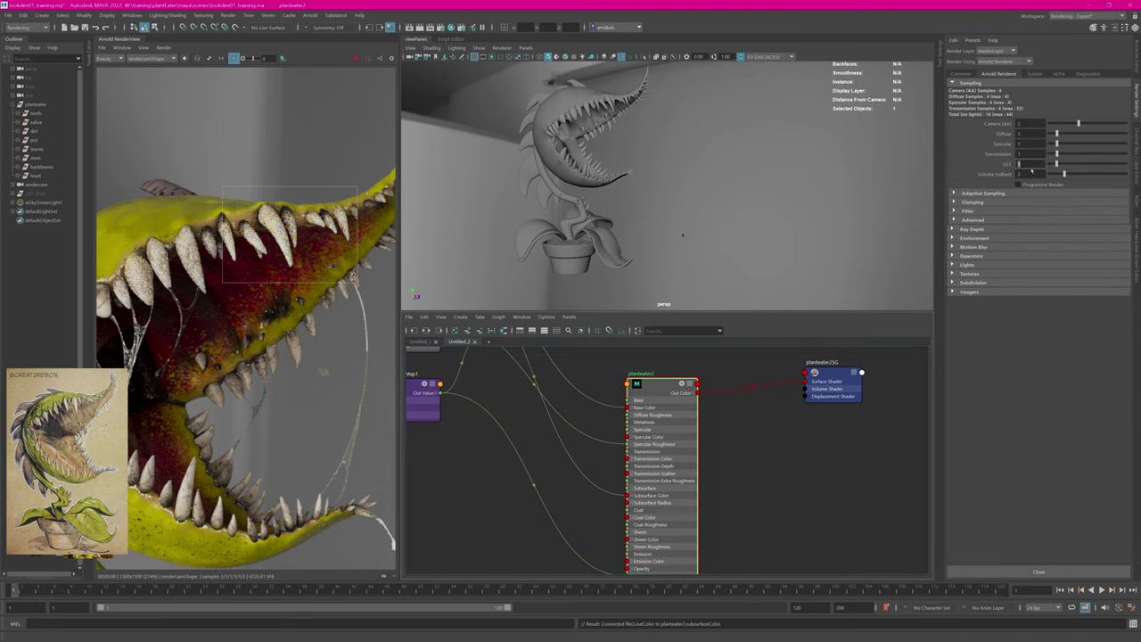
{"action": "type", "text": "3"}
{"action": "key", "text": "Return"}
{"action": "left_click", "coordinate": [1136, 55]}
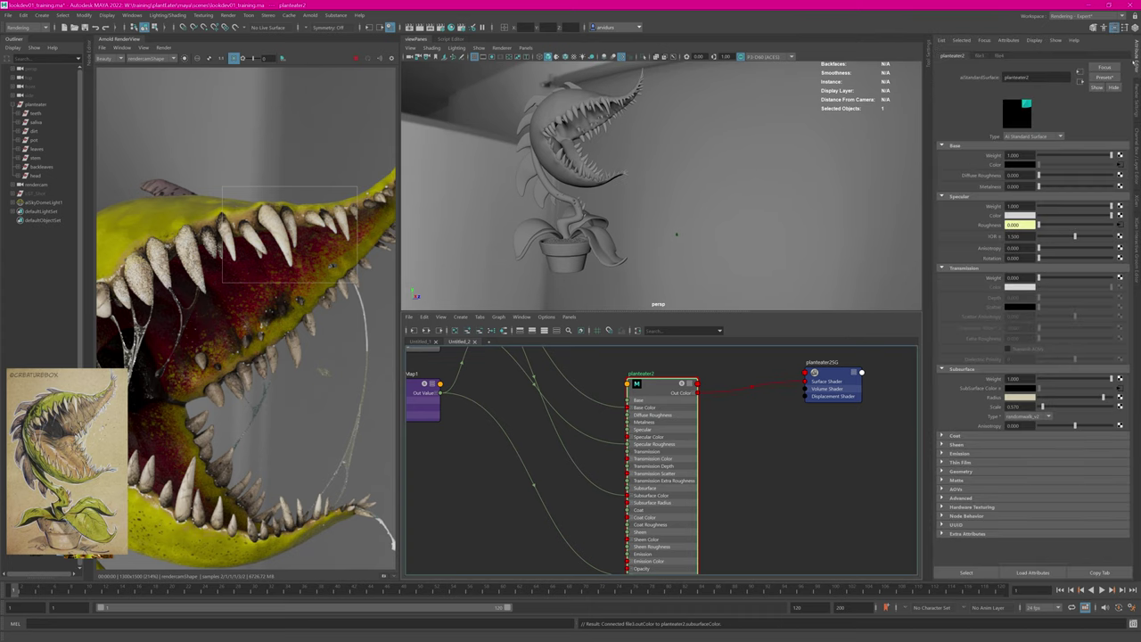
Step: Set the teeth material's subsurface scale to 0.3 and preview it in a render region over the lower teeth
{"action": "middle_click_drag", "start_coordinate": [304, 362], "coordinate": [340, 265]}
{"action": "left_click_drag", "start_coordinate": [360, 380], "coordinate": [272, 451]}
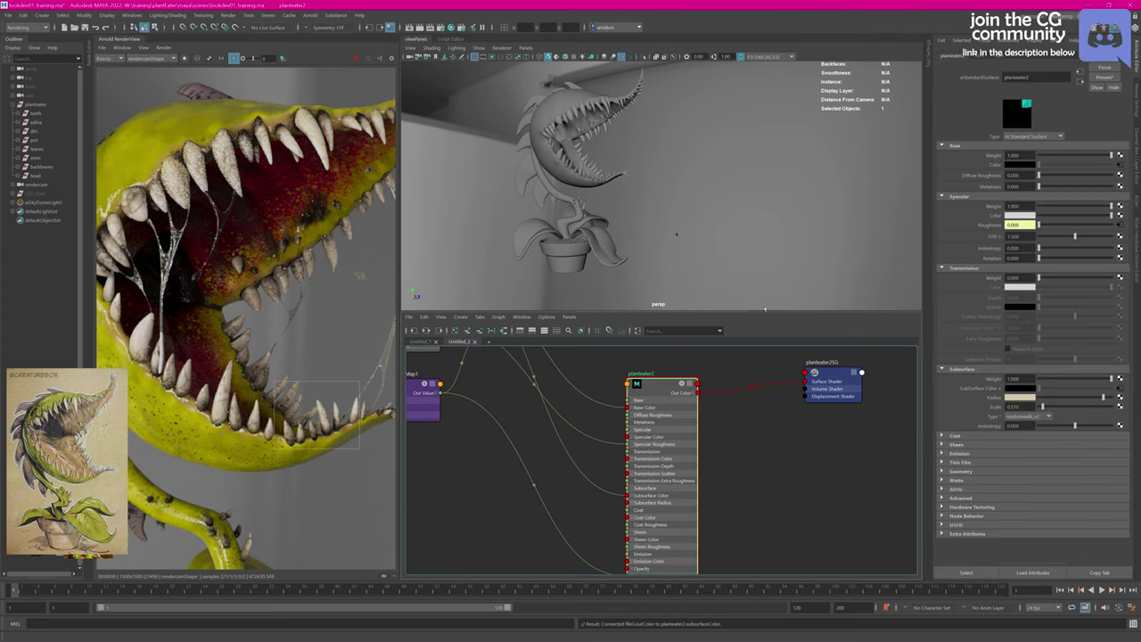
{"action": "left_click", "coordinate": [1012, 406]}
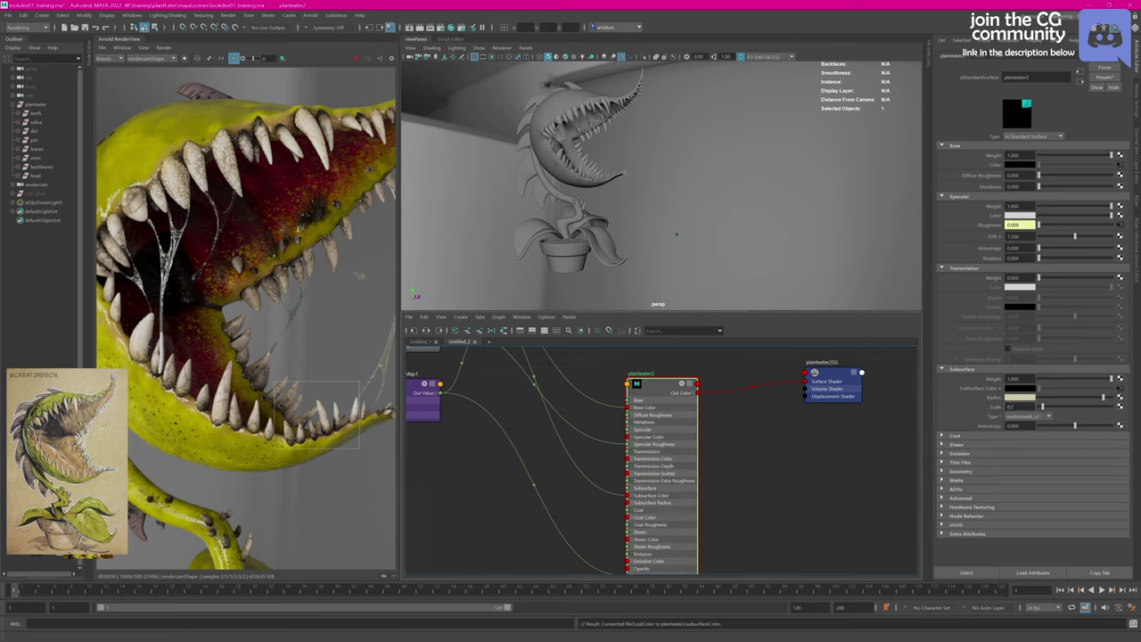
{"action": "type", "text": "0.5"}
{"action": "key", "text": "Return"}
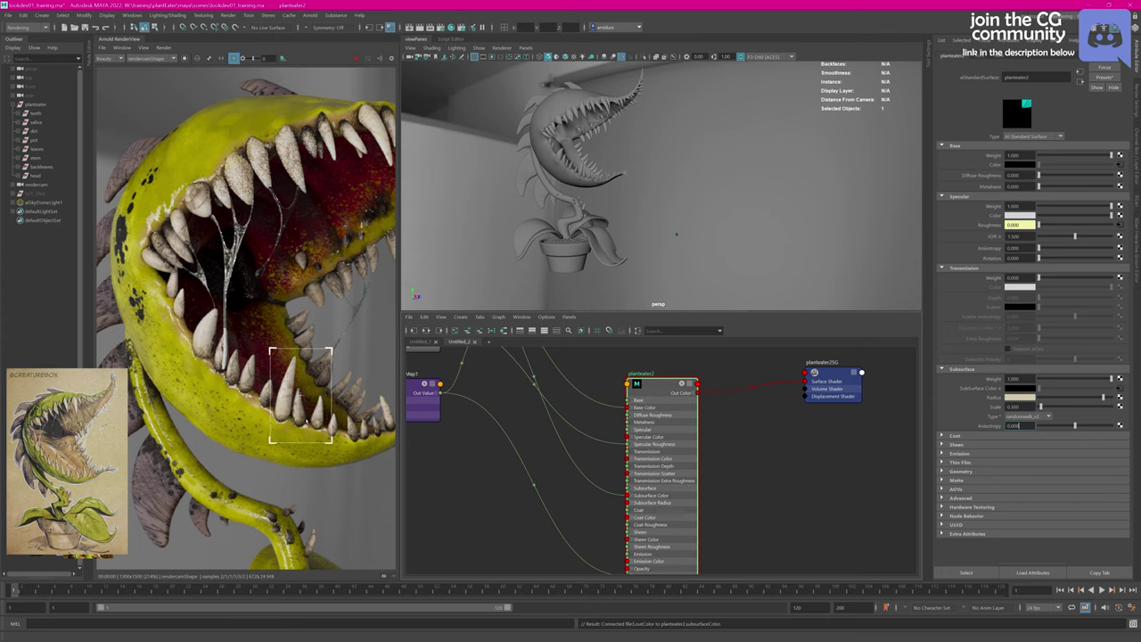
{"action": "left_click_drag", "start_coordinate": [187, 307], "coordinate": [258, 394]}
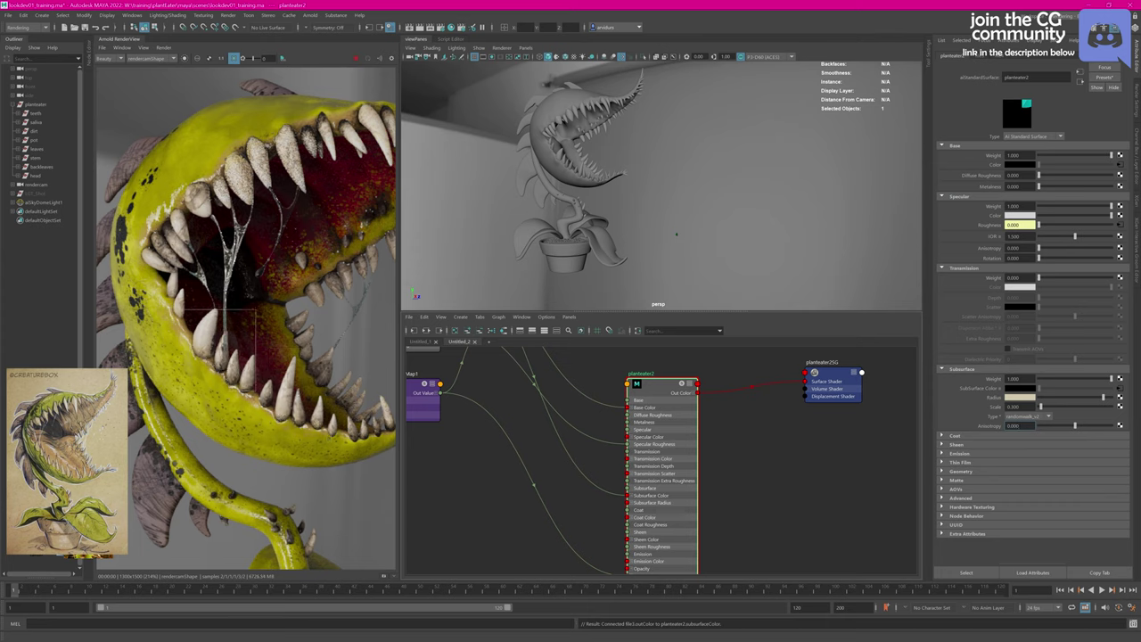
Step: Make room around the planteater2 material in the node graph and add an aiRange node beside it
{"action": "middle_click_drag", "start_coordinate": [549, 460], "coordinate": [597, 462], "text": "alt"}
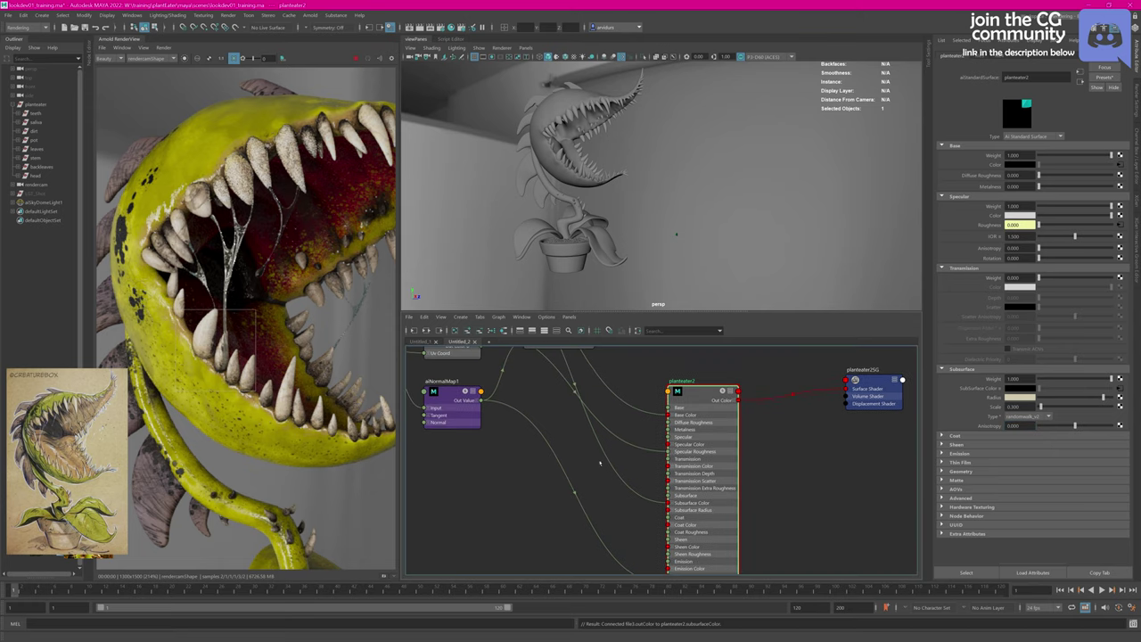
{"action": "scroll", "coordinate": [590, 444], "scroll_direction": "down", "scroll_amount": 4}
{"action": "left_click_drag", "start_coordinate": [791, 383], "coordinate": [686, 420]}
{"action": "left_click_drag", "start_coordinate": [690, 416], "coordinate": [794, 410]}
{"action": "left_click", "coordinate": [659, 468]}
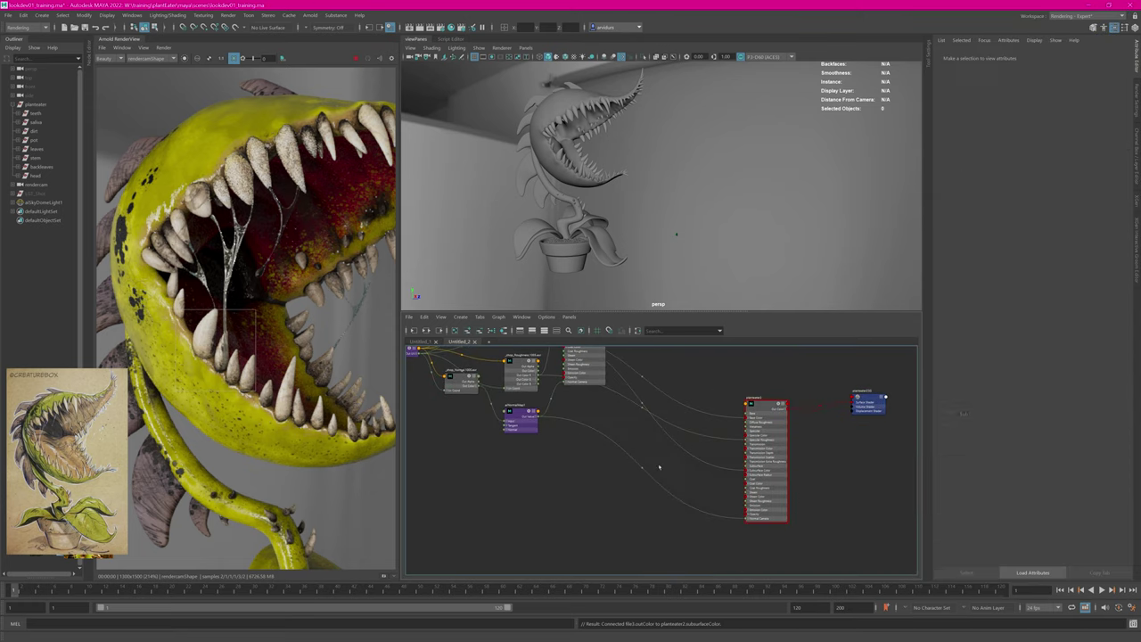
{"action": "key", "text": "Tab"}
{"action": "type", "text": "range"}
{"action": "key", "text": "Return"}
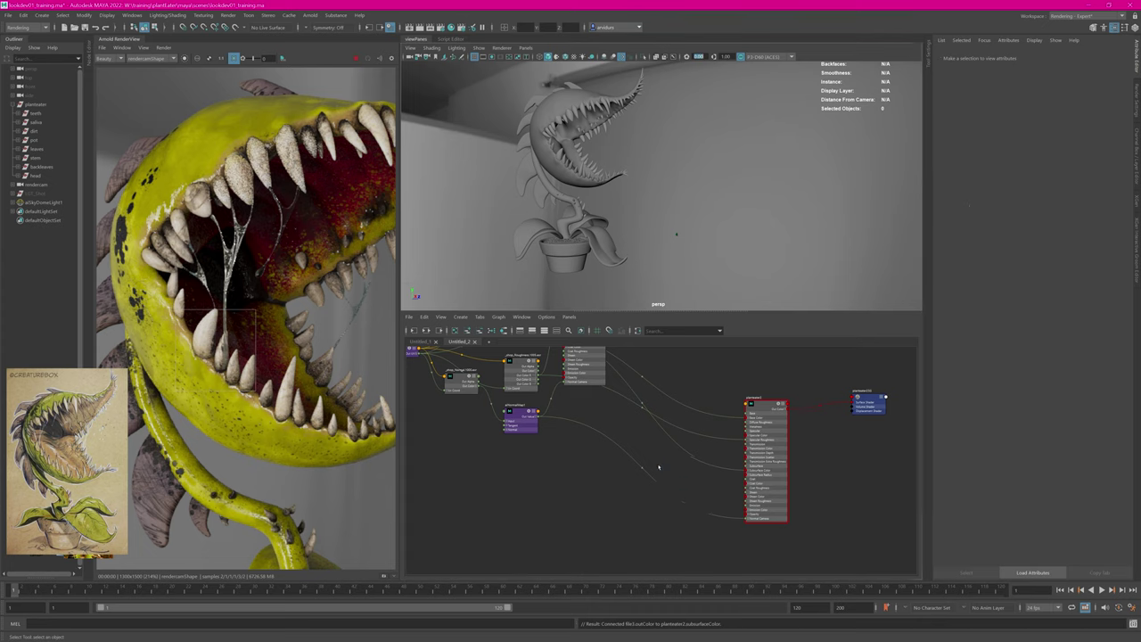
Step: Route the roughness texture through the aiRange node, connecting its Out Color R to the Specular Roughness of planteater2
{"action": "middle_click_drag", "start_coordinate": [573, 397], "coordinate": [571, 410], "text": "alt"}
{"action": "left_click_drag", "start_coordinate": [522, 385], "coordinate": [522, 479]}
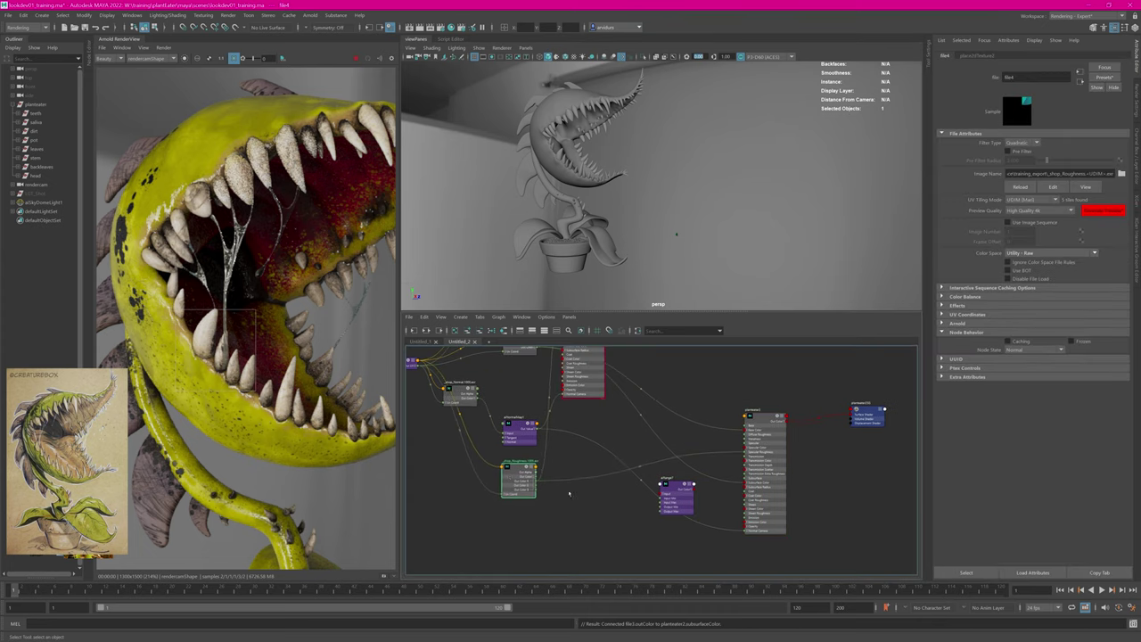
{"action": "middle_click_drag", "start_coordinate": [570, 493], "coordinate": [565, 413], "text": "alt"}
{"action": "scroll", "coordinate": [577, 418], "scroll_direction": "up", "scroll_amount": 4}
{"action": "left_click_drag", "start_coordinate": [548, 391], "coordinate": [684, 411]}
{"action": "middle_click_drag", "start_coordinate": [733, 413], "coordinate": [624, 434], "text": "alt"}
{"action": "left_click_drag", "start_coordinate": [624, 434], "coordinate": [672, 397]}
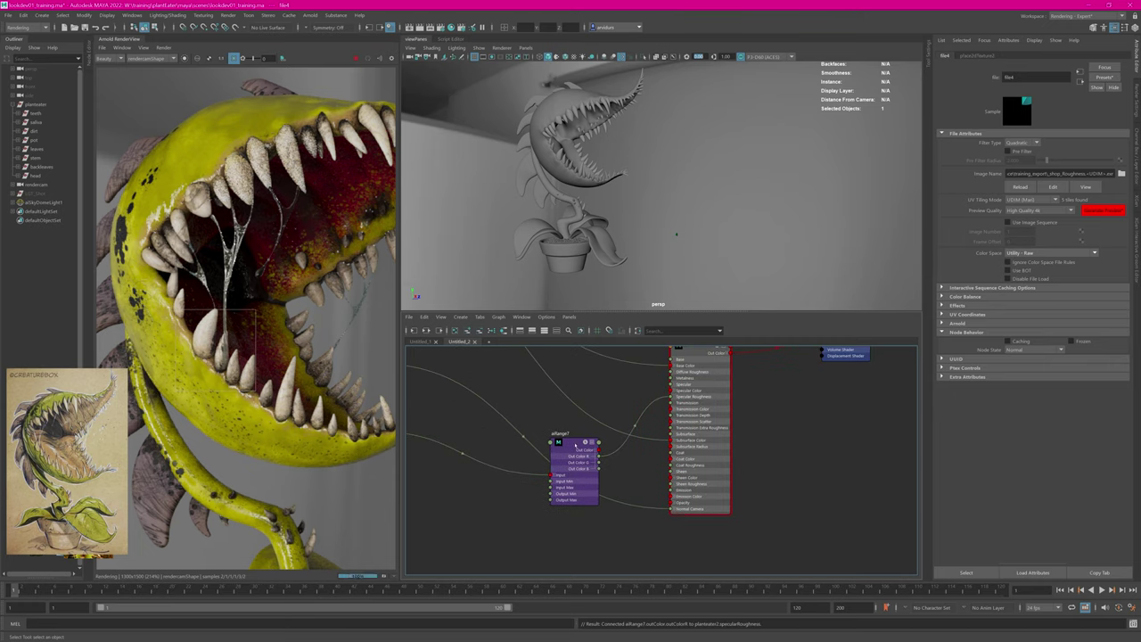
Step: Enable Smoothstep and set Input Min to 0.1 on the roughness aiRange node while previewing its output alone in the render
{"action": "left_click", "coordinate": [186, 59]}
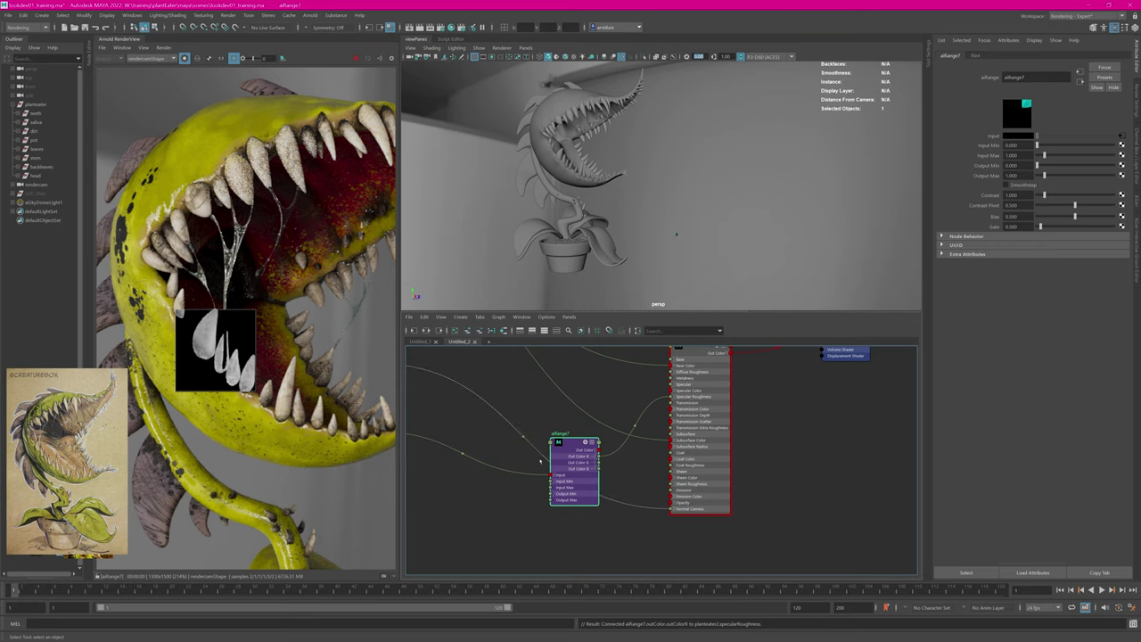
{"action": "left_click_drag", "start_coordinate": [572, 442], "coordinate": [565, 439]}
{"action": "left_click", "coordinate": [1007, 185]}
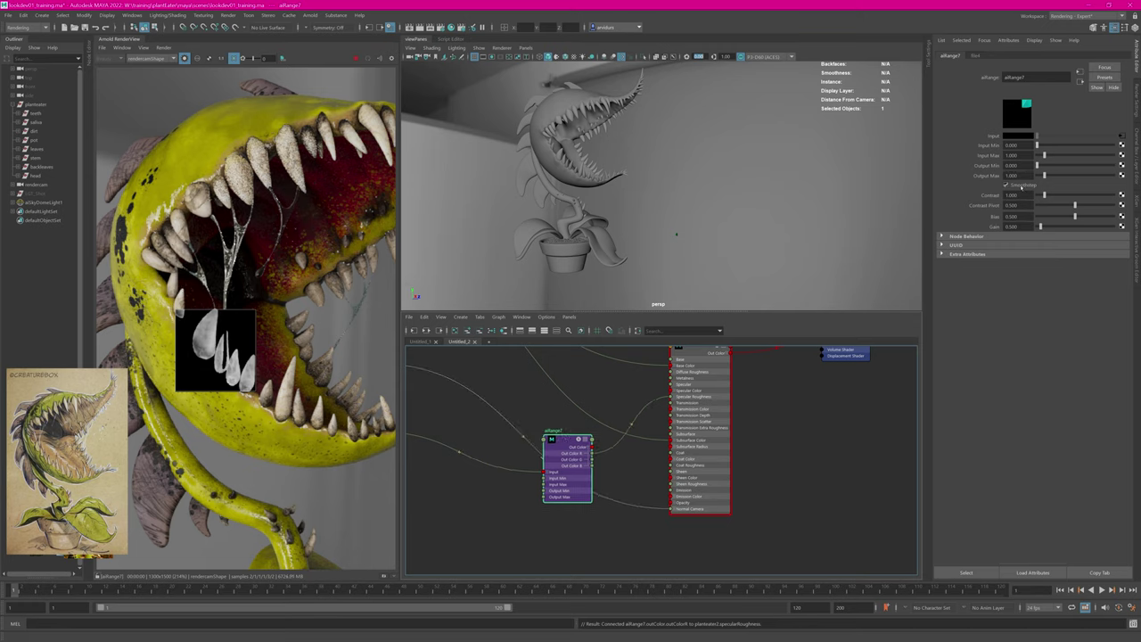
{"action": "left_click_drag", "start_coordinate": [1036, 145], "coordinate": [1039, 145]}
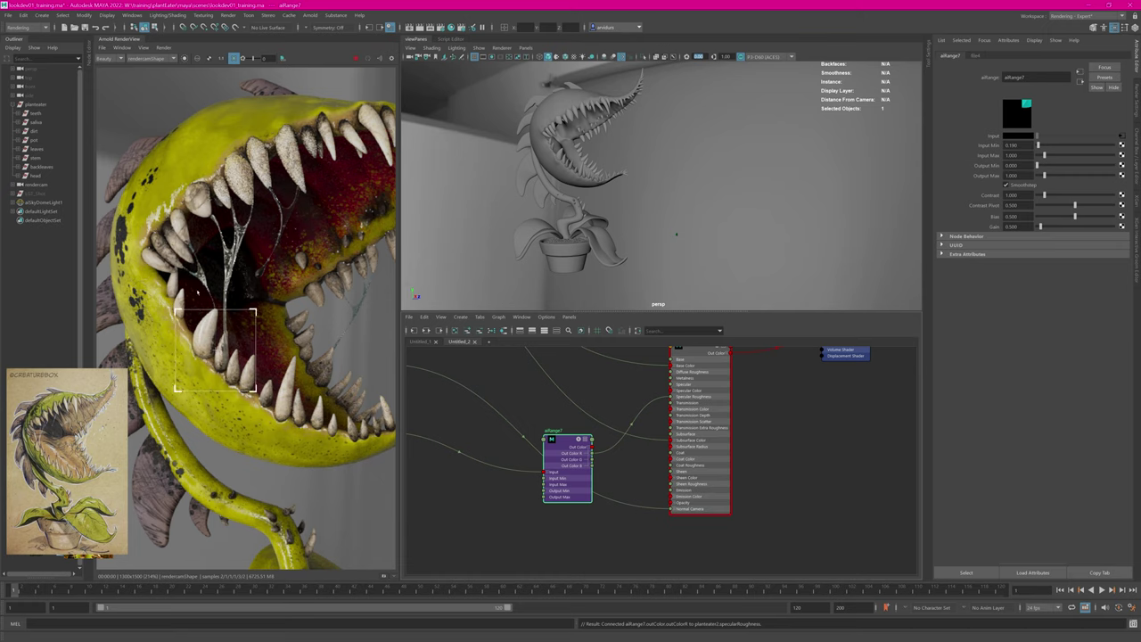
Step: Add a second displacementShader node to the graph between the plant and teeth shading networks
{"action": "mouse_move", "coordinate": [582, 409]}
{"action": "middle_mouse_down", "text": "alt"}
{"action": "mouse_move", "coordinate": [583, 435]}
{"action": "mouse_move", "coordinate": [537, 497]}
{"action": "middle_mouse_up", "text": "alt"}
{"action": "middle_click_drag", "start_coordinate": [652, 410], "coordinate": [715, 453], "text": "alt"}
{"action": "scroll", "coordinate": [619, 410], "scroll_direction": "down", "scroll_amount": 3}
{"action": "middle_click_drag", "start_coordinate": [602, 410], "coordinate": [621, 497], "text": "alt"}
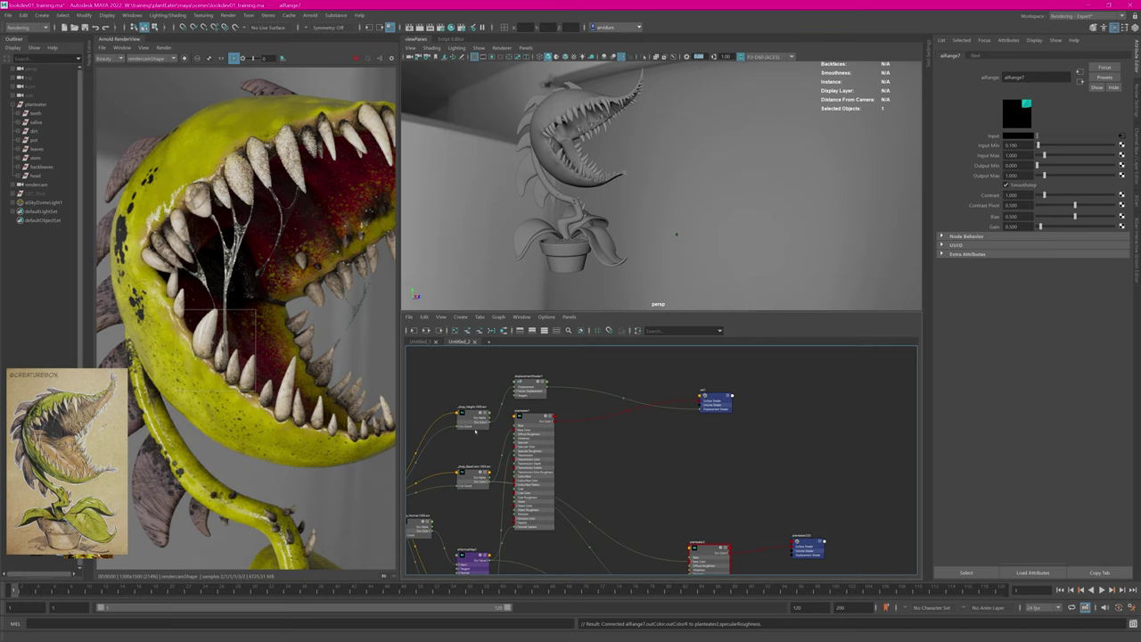
{"action": "scroll", "coordinate": [624, 450], "scroll_direction": "down", "scroll_amount": 1}
{"action": "key", "text": "Tab"}
{"action": "type", "text": "dis"}
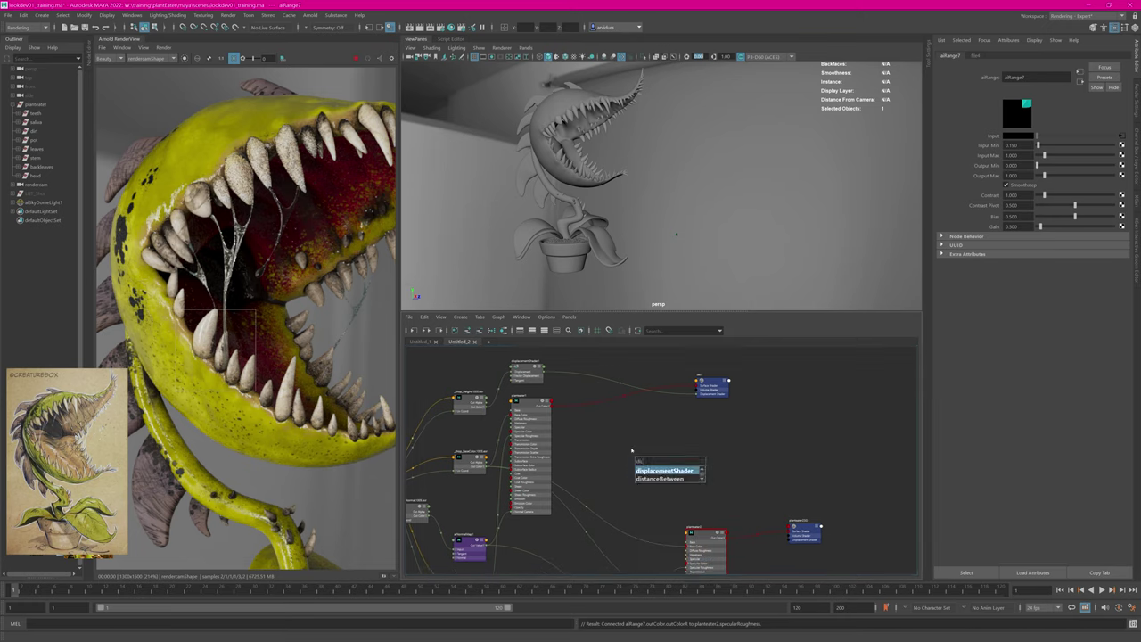
{"action": "left_click", "coordinate": [666, 471]}
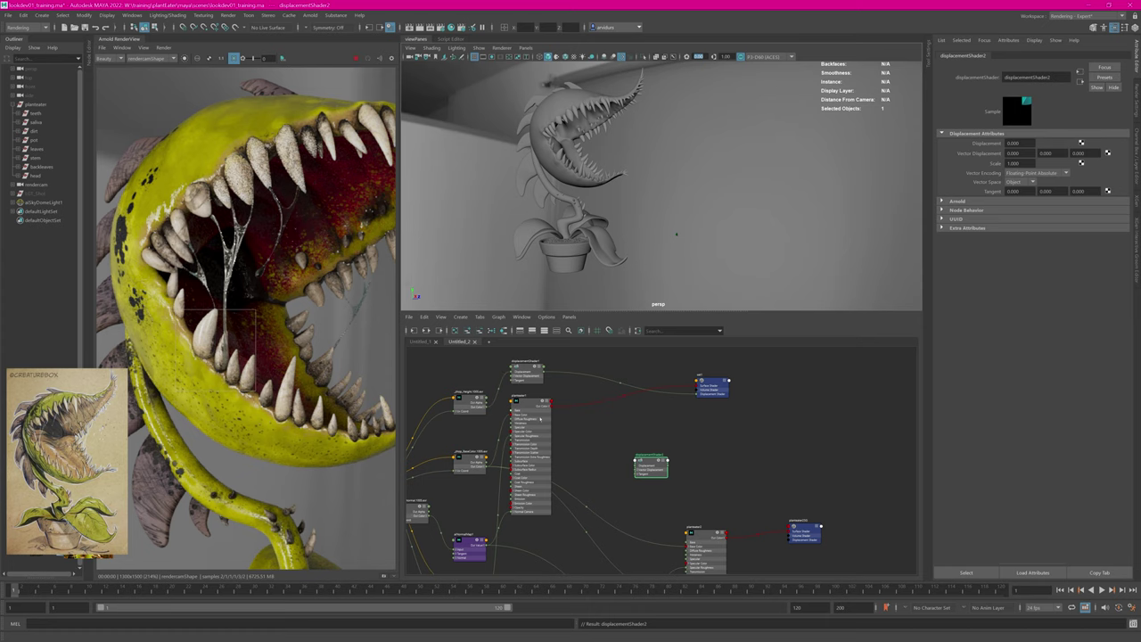
Step: Connect the height texture's Out Color R to the Displacement input of displacementShader2
{"action": "scroll", "coordinate": [496, 425], "scroll_direction": "up", "scroll_amount": 1}
{"action": "scroll", "coordinate": [497, 425], "scroll_direction": "up", "scroll_amount": 1}
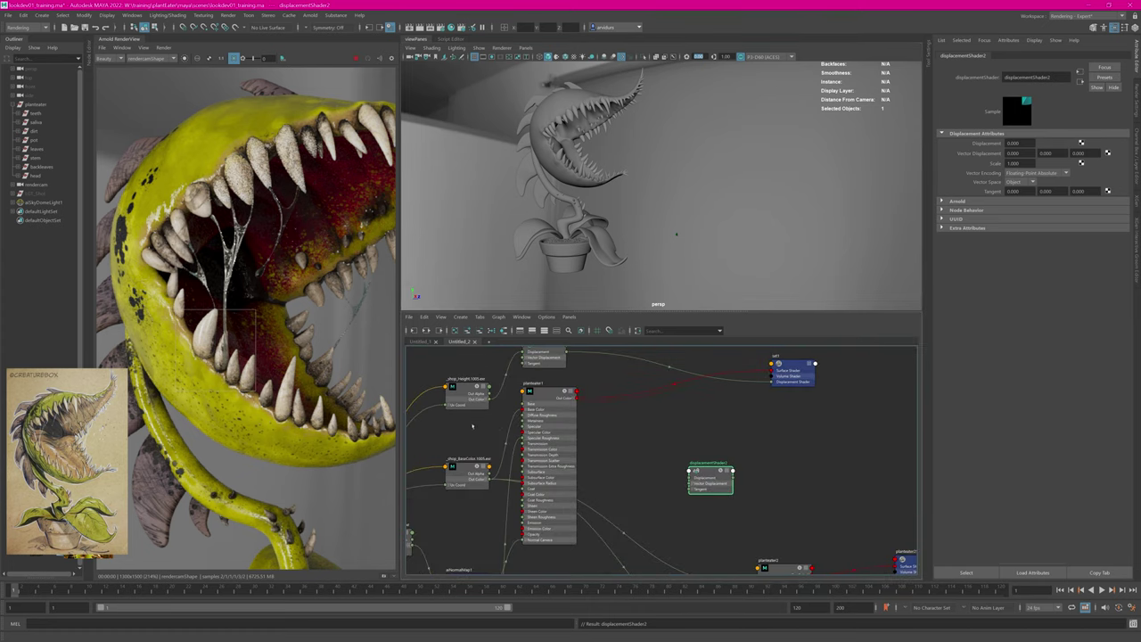
{"action": "left_click", "coordinate": [472, 426]}
{"action": "left_click_drag", "start_coordinate": [490, 399], "coordinate": [655, 463]}
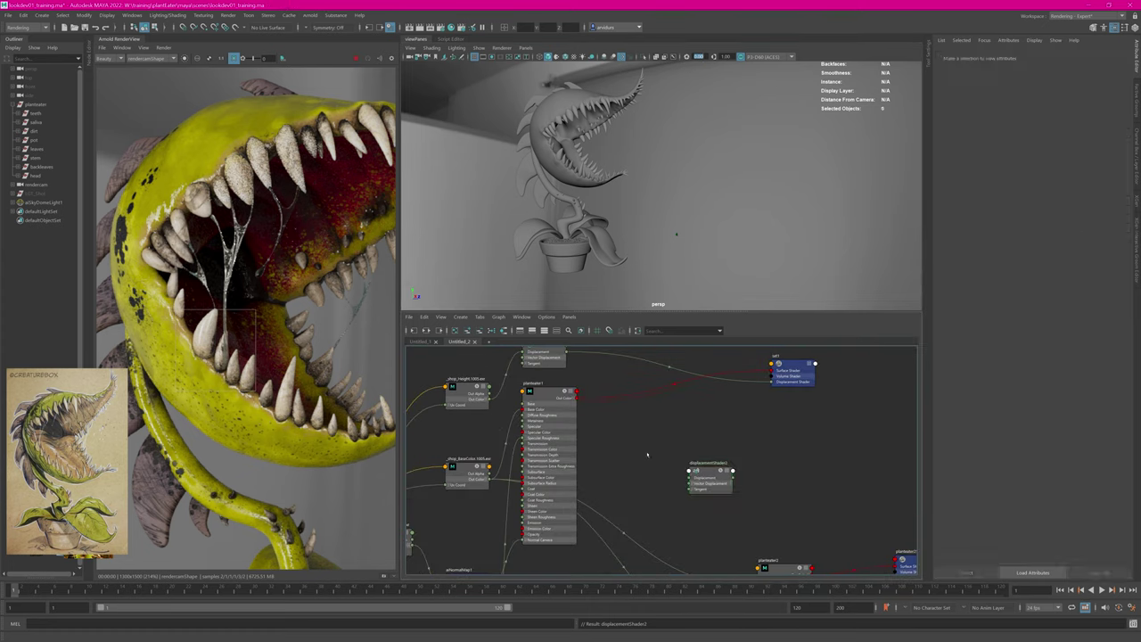
{"action": "left_click", "coordinate": [463, 386]}
{"action": "left_click", "coordinate": [472, 398]}
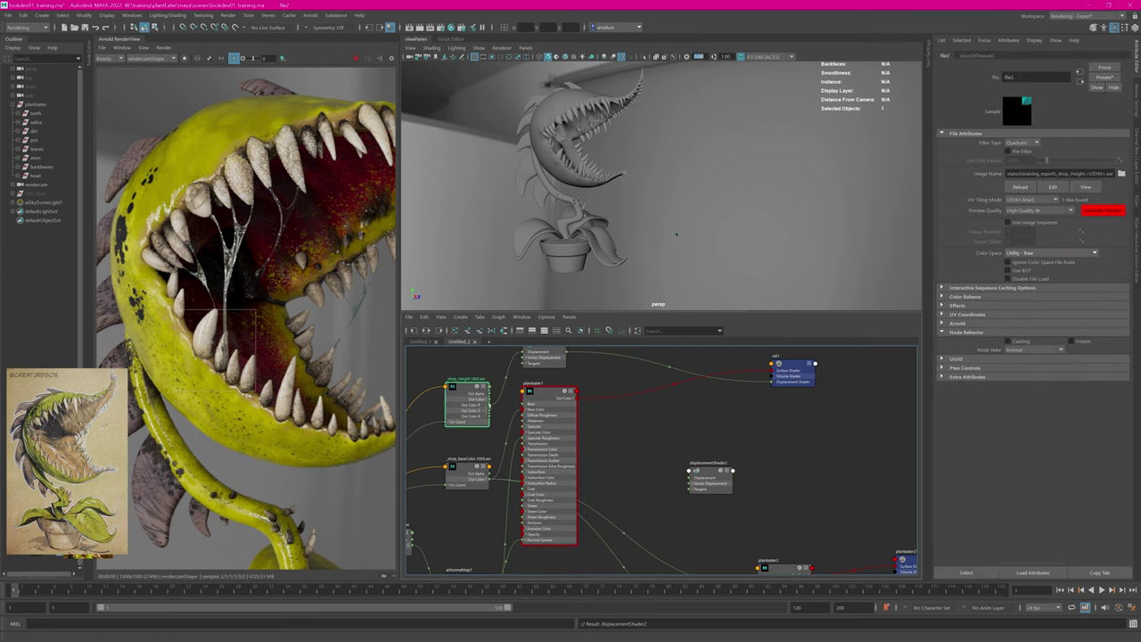
{"action": "left_click_drag", "start_coordinate": [489, 411], "coordinate": [692, 478]}
Step: Connect displacementShader2's displacement to the Displacement Shader input of planteater2SG
{"action": "middle_click_drag", "start_coordinate": [782, 474], "coordinate": [659, 423], "text": "alt"}
{"action": "left_click", "coordinate": [604, 413]}
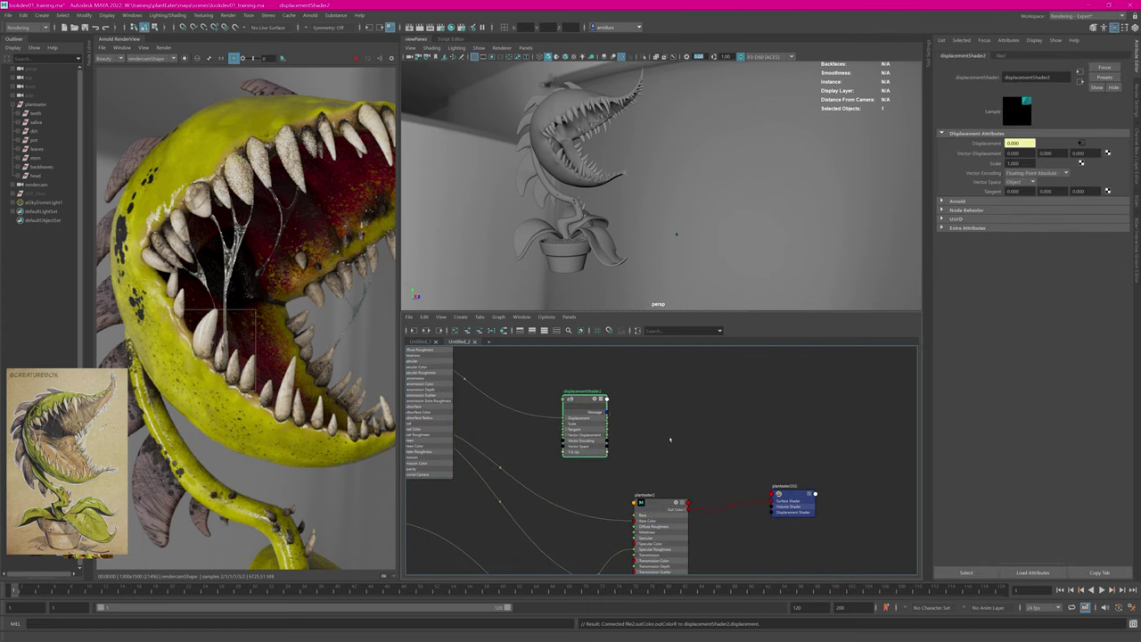
{"action": "middle_click_drag", "start_coordinate": [670, 438], "coordinate": [635, 426], "text": "alt"}
{"action": "left_click_drag", "start_coordinate": [571, 385], "coordinate": [736, 498]}
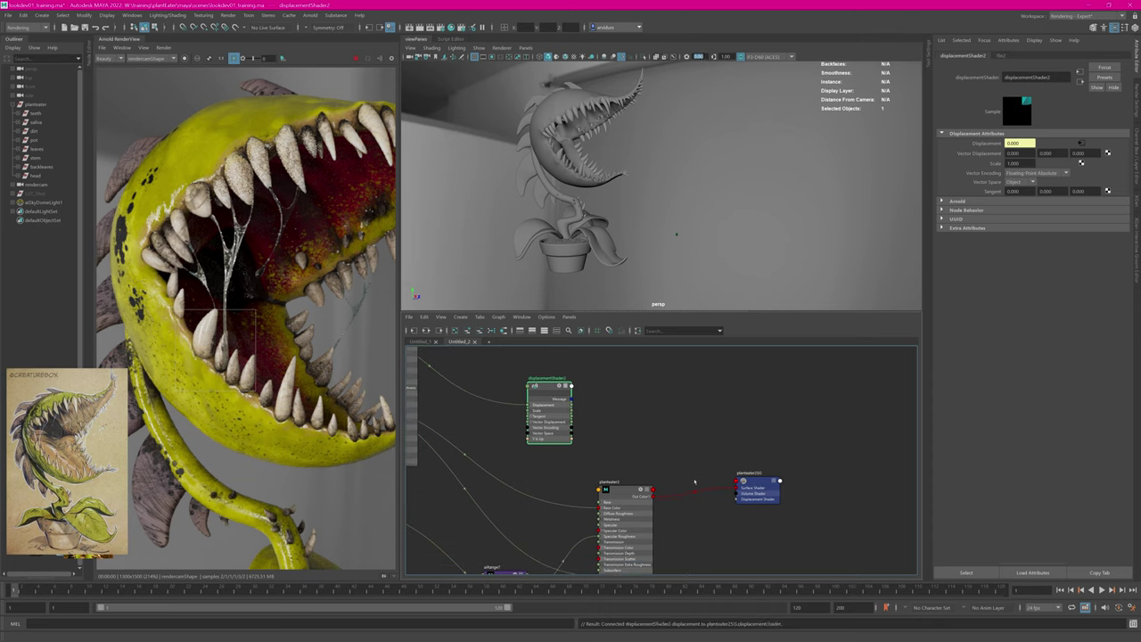
{"action": "left_click", "coordinate": [599, 386]}
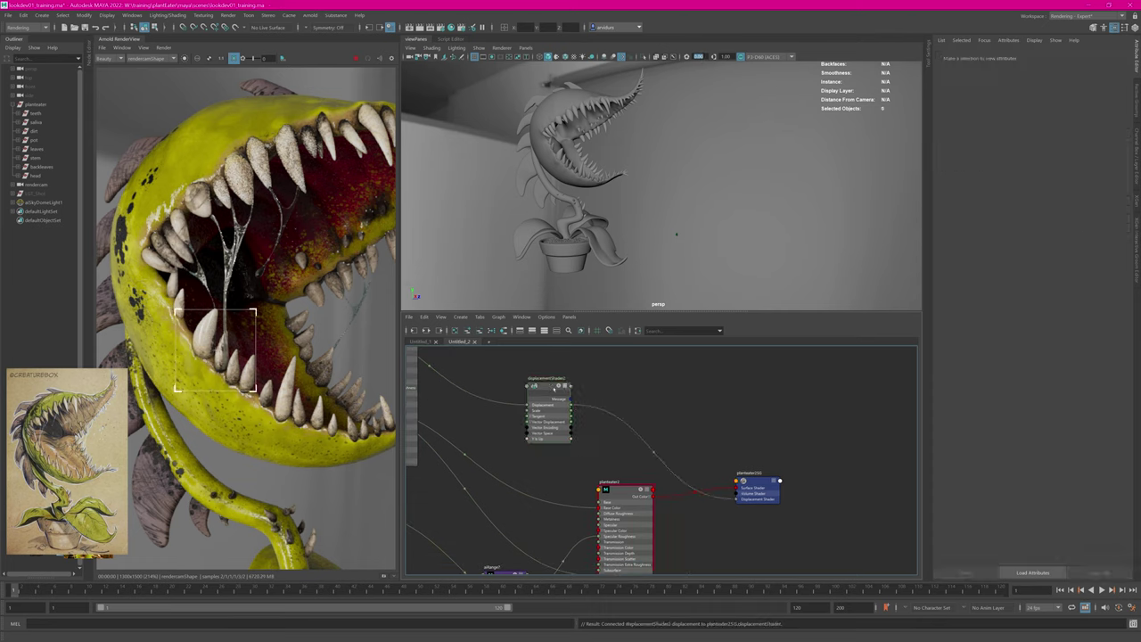
Step: Examine displacementShader2's Arnold settings and preview the height texture alone in render regions over the lower and upper teeth
{"action": "left_click", "coordinate": [553, 389]}
{"action": "left_click", "coordinate": [966, 201]}
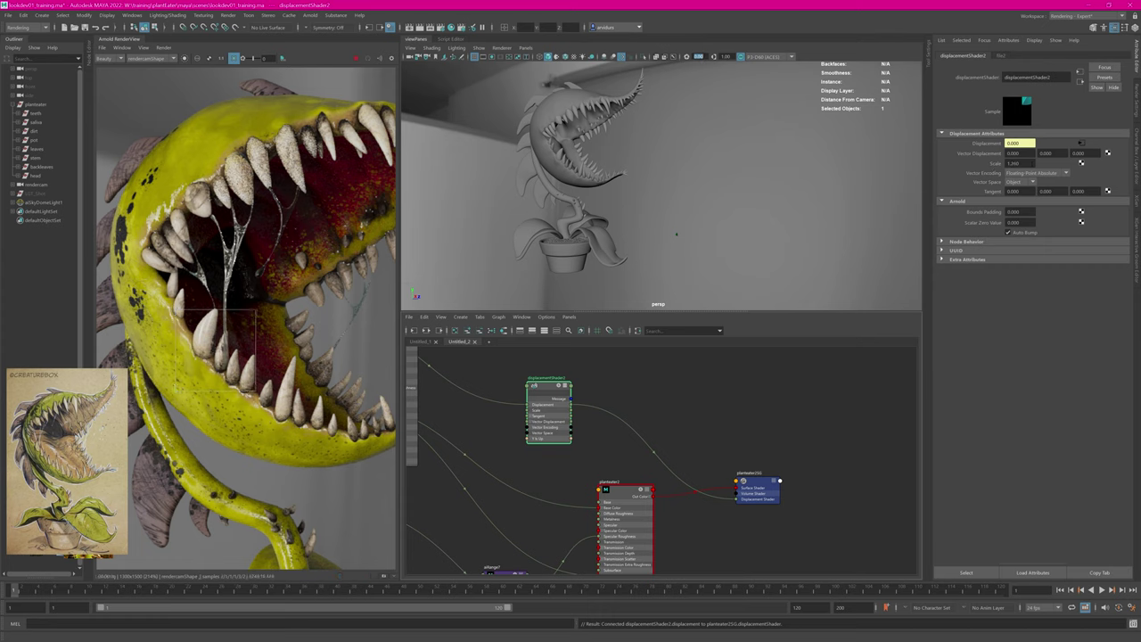
{"action": "middle_click_drag", "start_coordinate": [473, 366], "coordinate": [668, 464], "text": "alt"}
{"action": "left_click", "coordinate": [500, 421]}
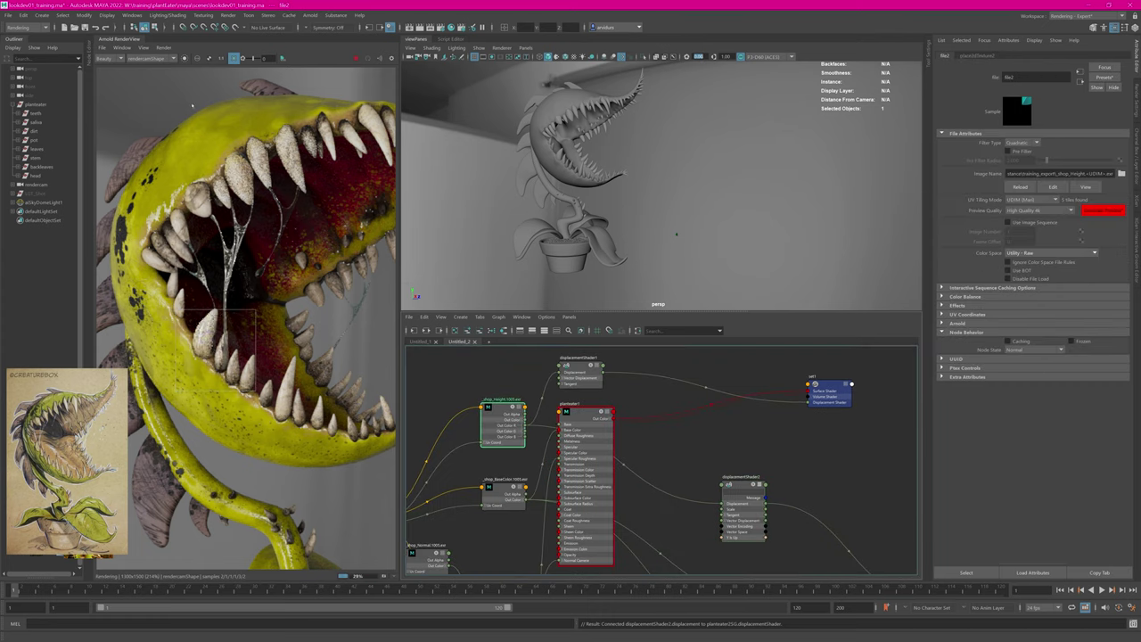
{"action": "left_click", "coordinate": [183, 59]}
{"action": "left_click_drag", "start_coordinate": [184, 141], "coordinate": [307, 234]}
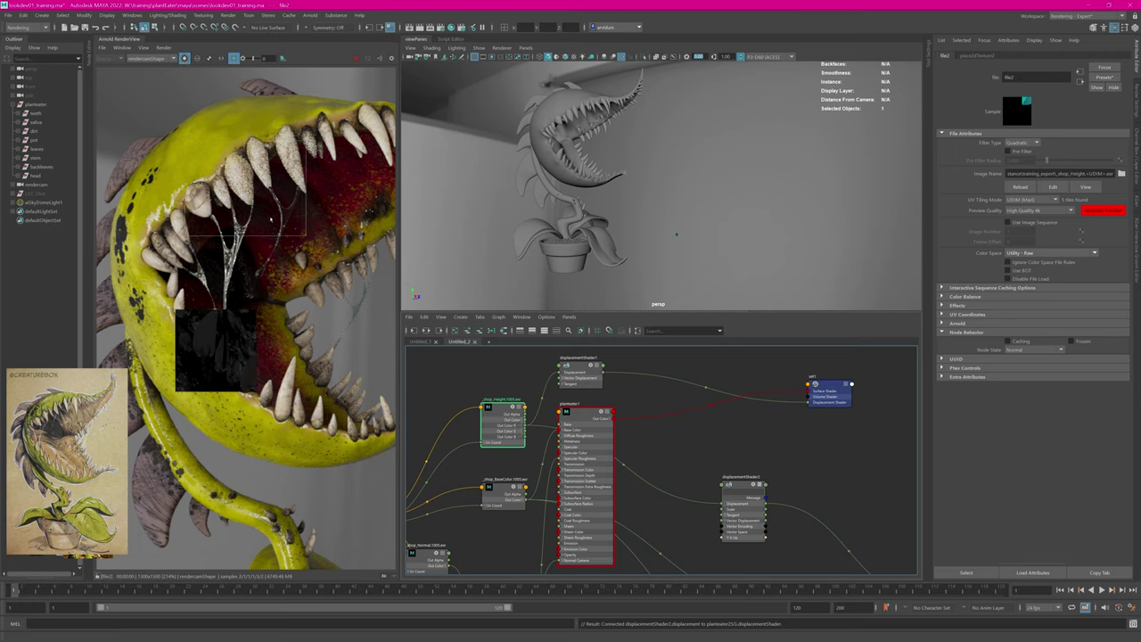
{"action": "left_click_drag", "start_coordinate": [284, 105], "coordinate": [376, 172]}
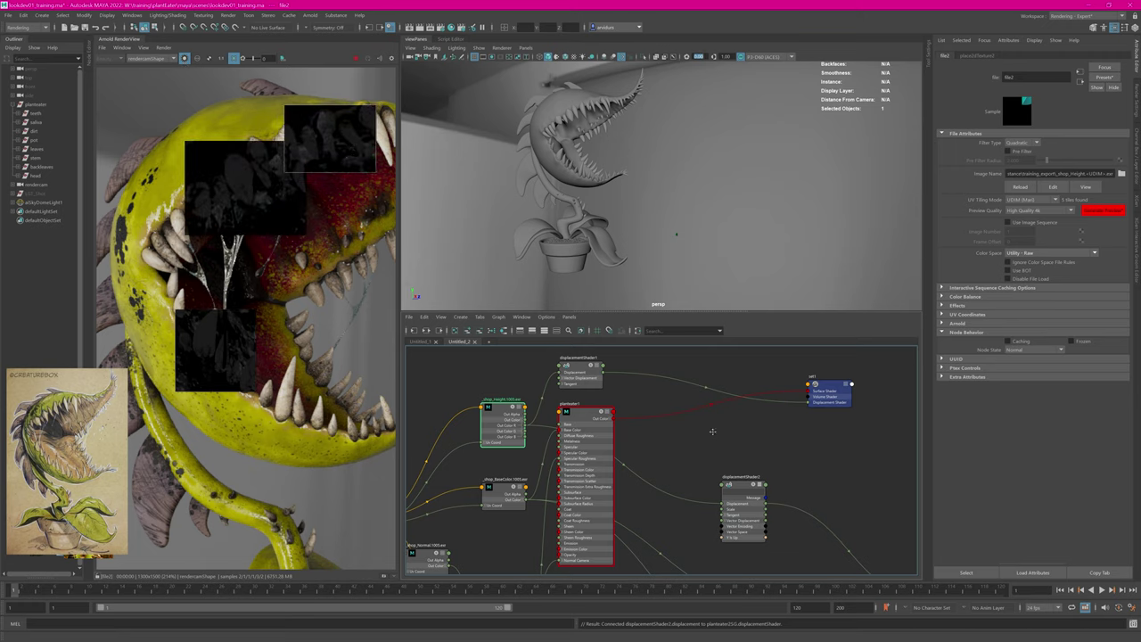
{"action": "middle_click_drag", "start_coordinate": [712, 432], "coordinate": [639, 351], "text": "alt"}
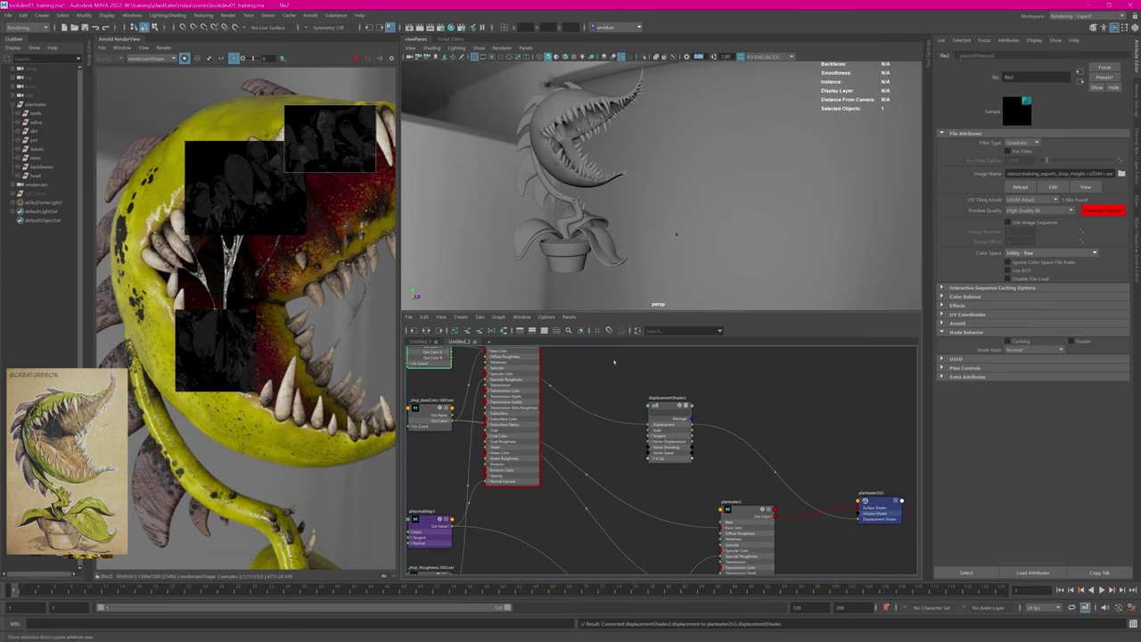
Step: Update the full scene in the render view and set the displacement scale of displacementShader2 to 1
{"action": "left_click", "coordinate": [668, 415]}
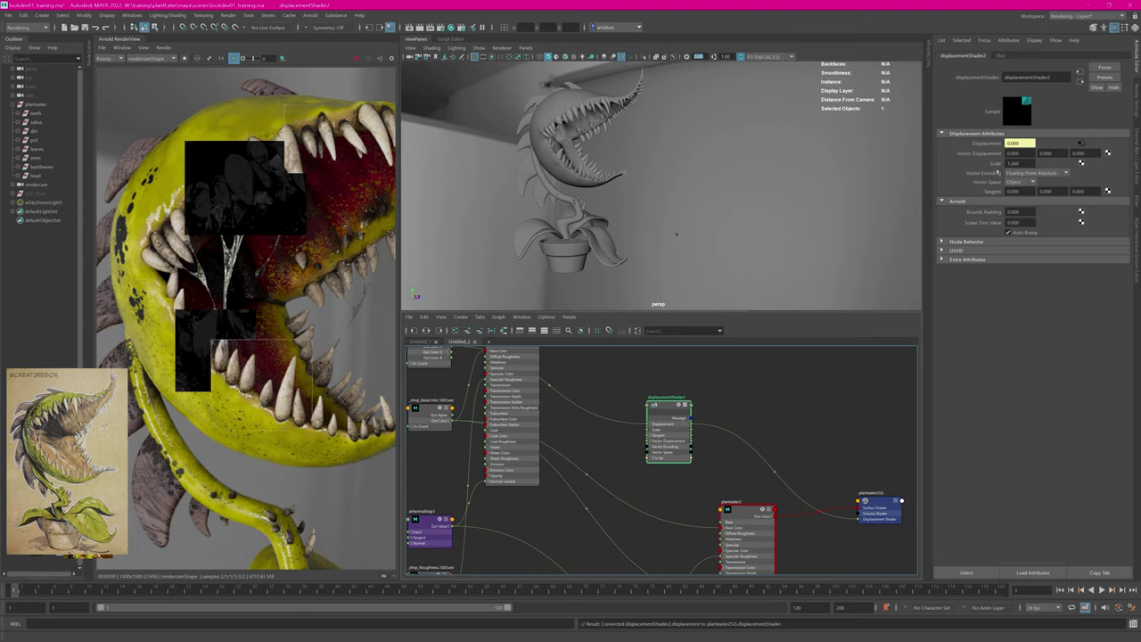
{"action": "left_click_drag", "start_coordinate": [1016, 164], "coordinate": [983, 172]}
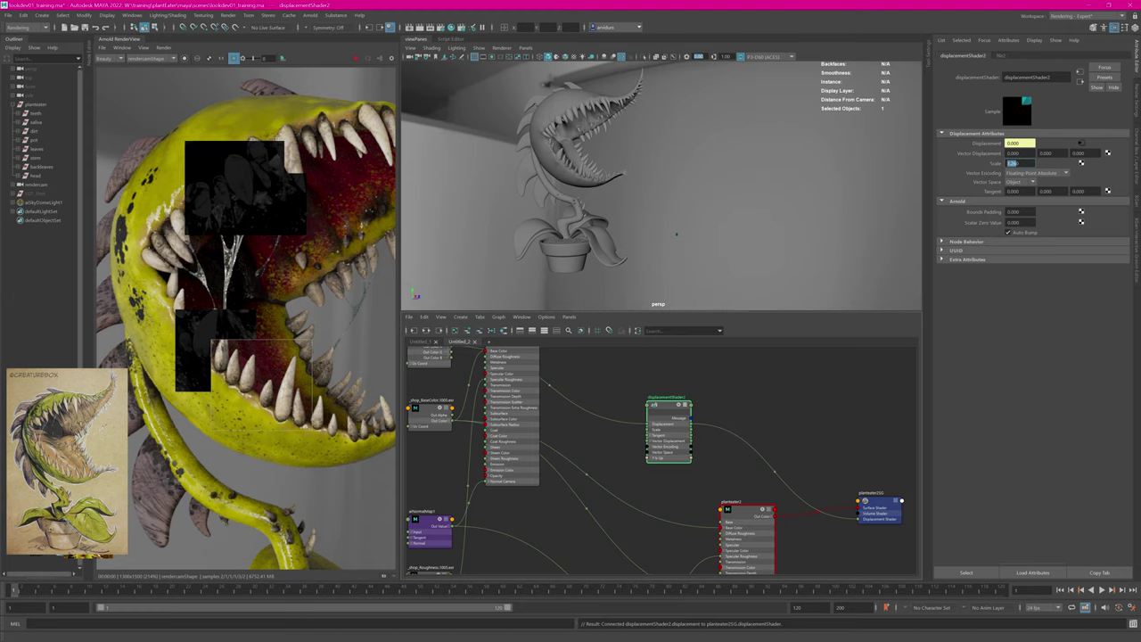
{"action": "left_click", "coordinate": [164, 48]}
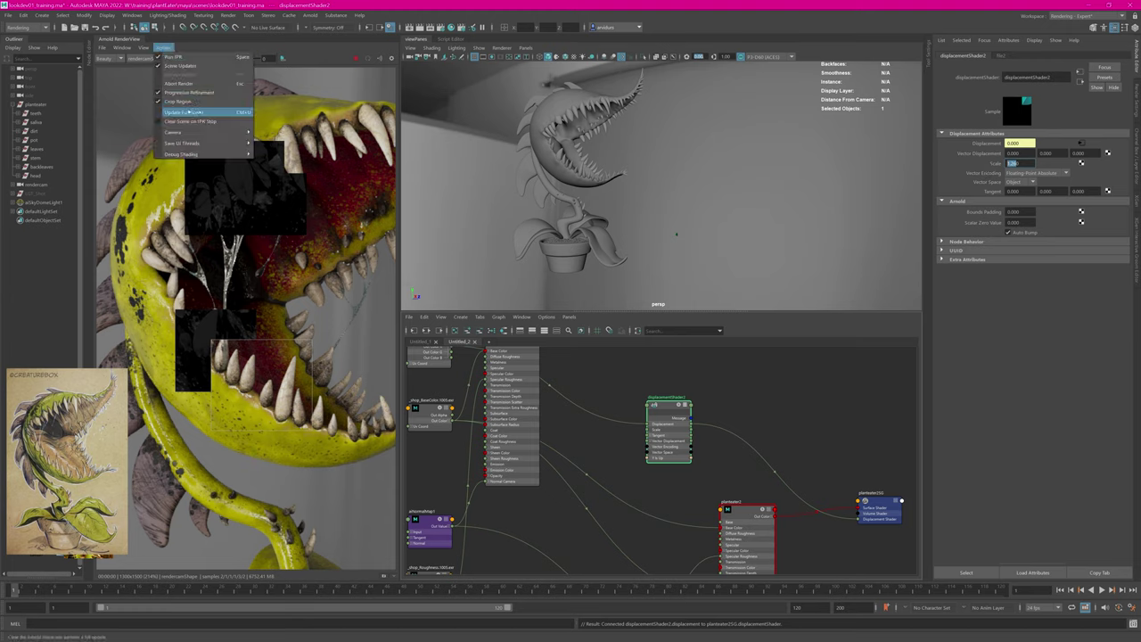
{"action": "left_click", "coordinate": [195, 112]}
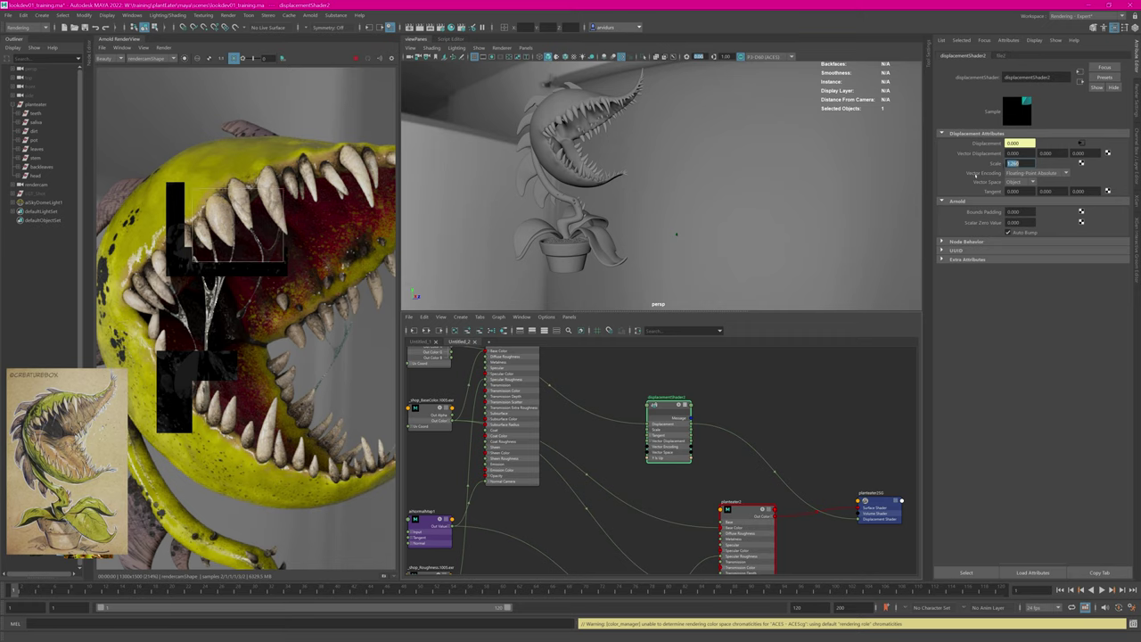
{"action": "key", "text": "Return"}
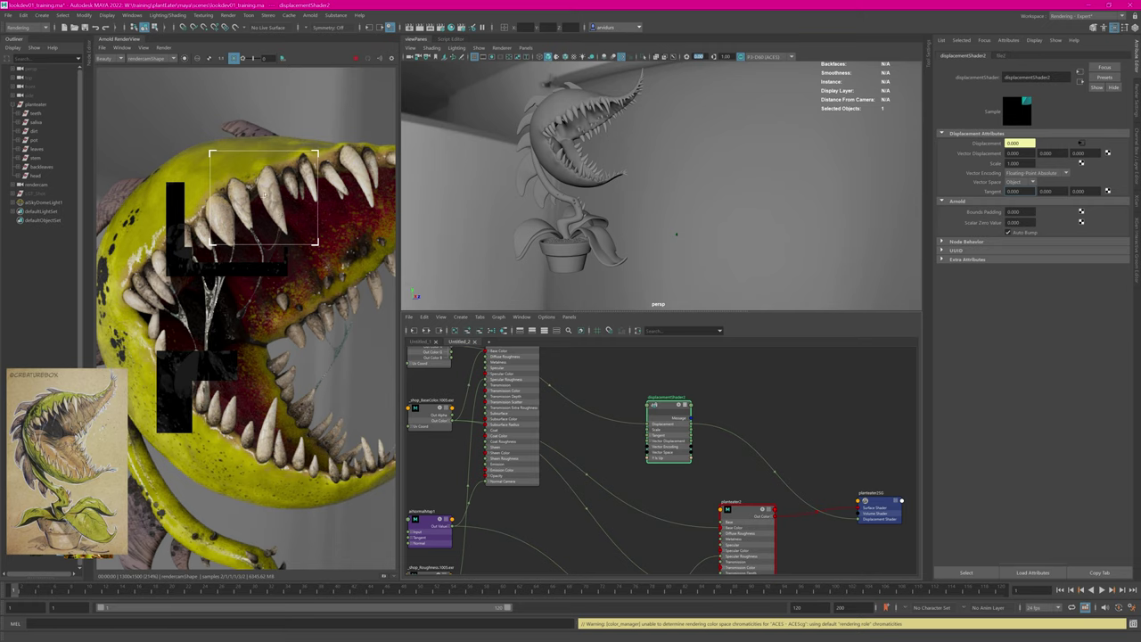
{"action": "scroll", "coordinate": [290, 313], "scroll_direction": "down", "scroll_amount": 3}
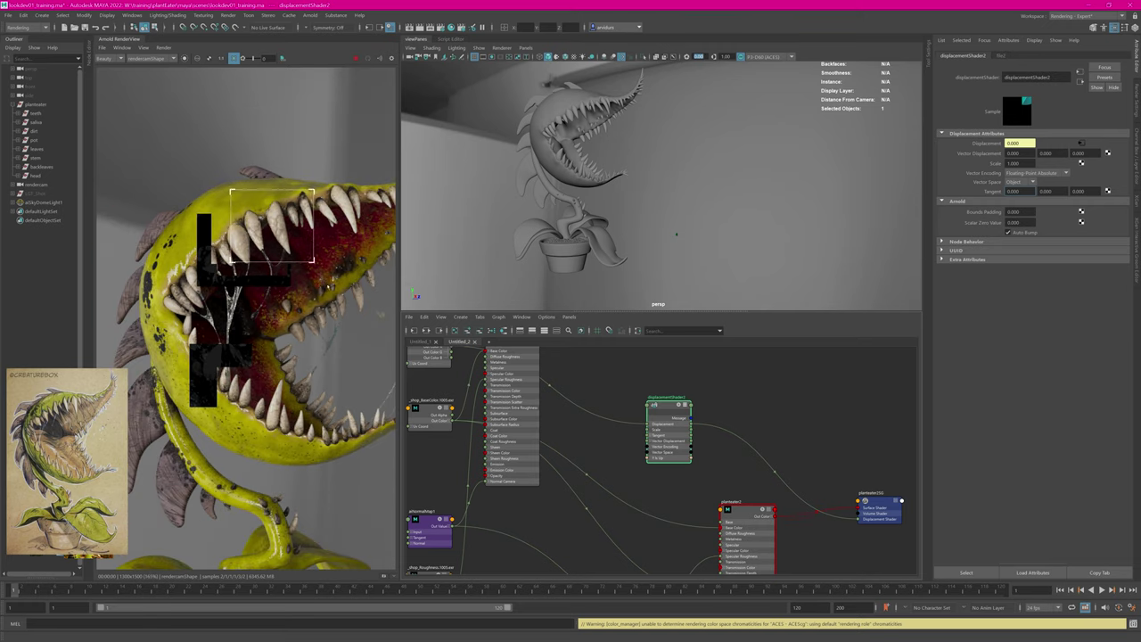
Step: Rename the planteater2 material to teeth
{"action": "middle_click_drag", "start_coordinate": [662, 512], "coordinate": [596, 352], "text": "alt"}
{"action": "left_click", "coordinate": [684, 362]}
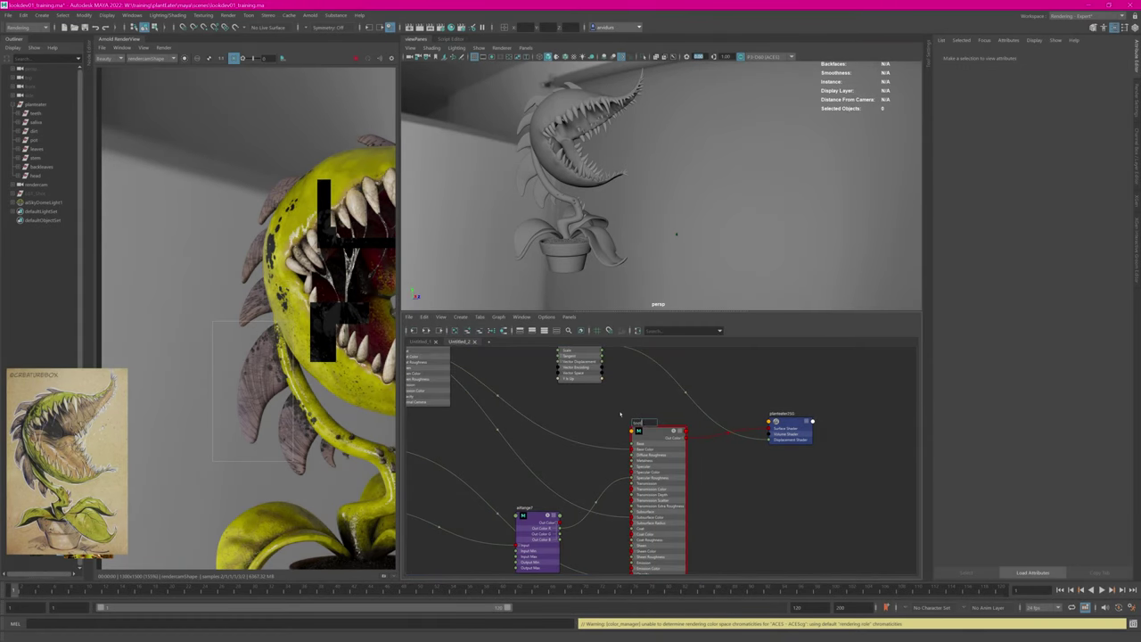
{"action": "type", "text": "h"}
{"action": "key", "text": "Return"}
{"action": "middle_click_drag", "start_coordinate": [561, 399], "coordinate": [589, 444], "text": "alt"}
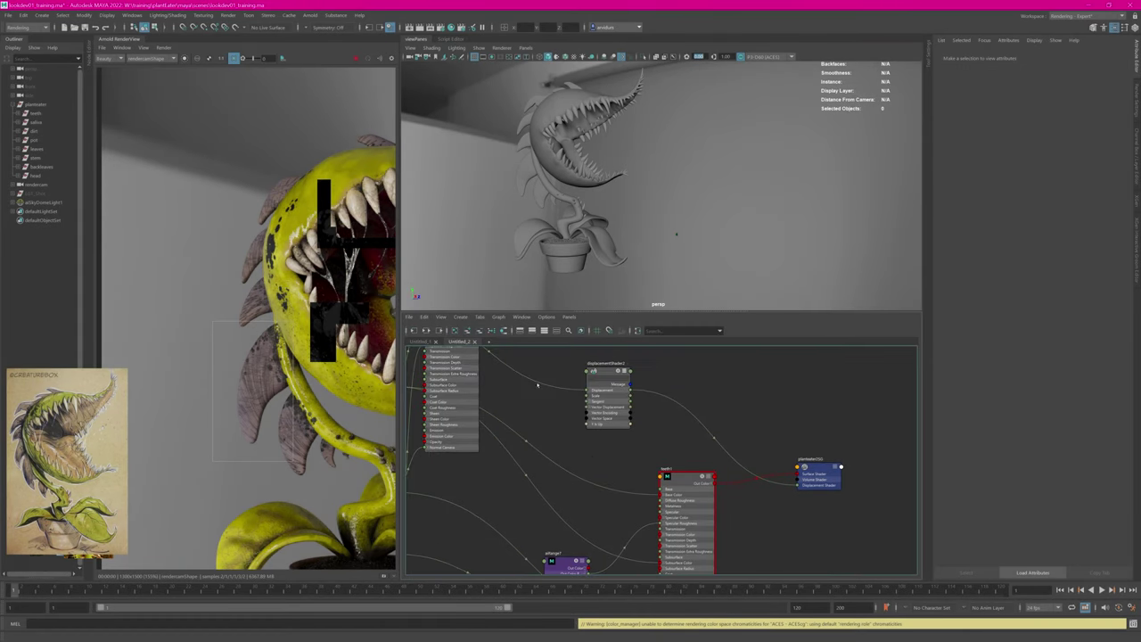
Step: Duplicate the planteater1 material with its connections to the existing texture network
{"action": "scroll", "coordinate": [537, 385], "scroll_direction": "down", "scroll_amount": 5}
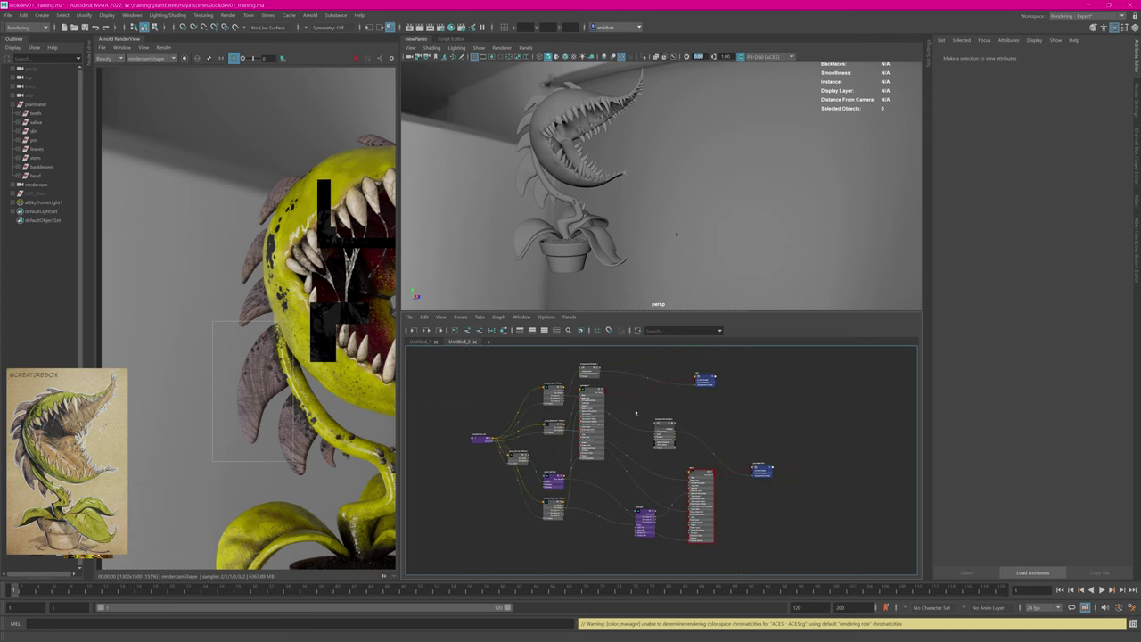
{"action": "left_click_drag", "start_coordinate": [585, 397], "coordinate": [628, 397]}
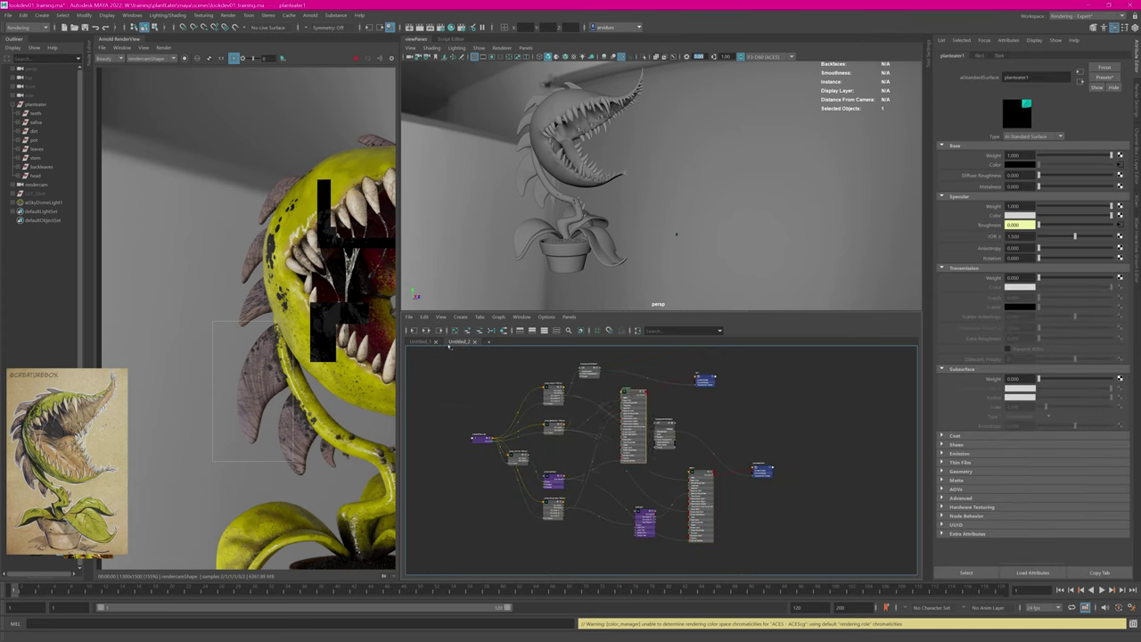
{"action": "left_click", "coordinate": [425, 317]}
{"action": "mouse_move", "coordinate": [445, 410]}
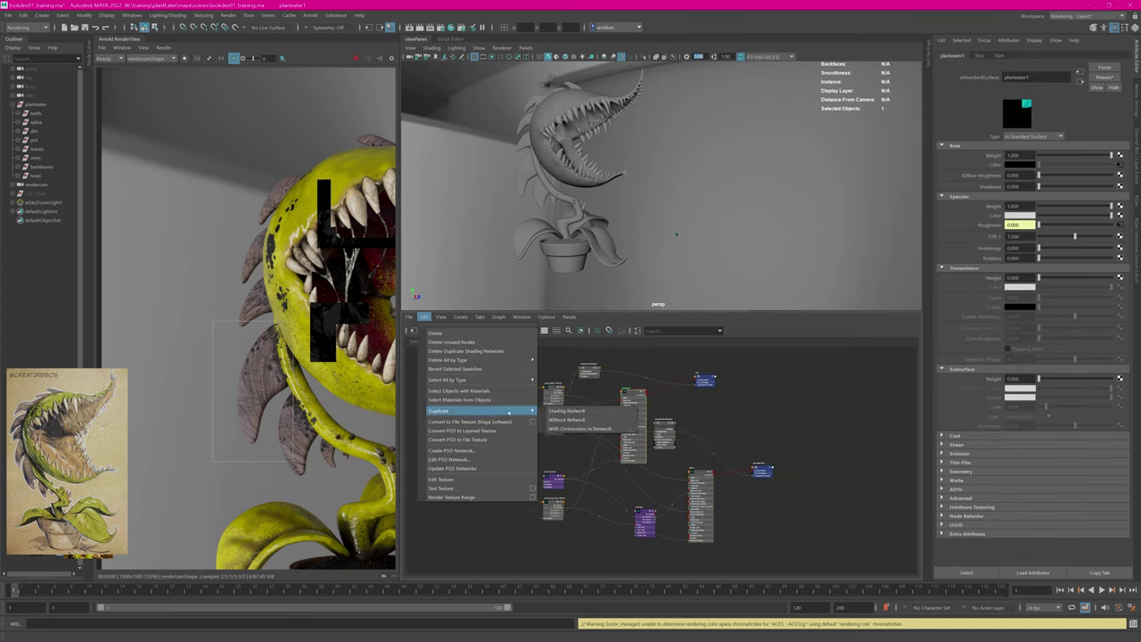
{"action": "left_click", "coordinate": [572, 429]}
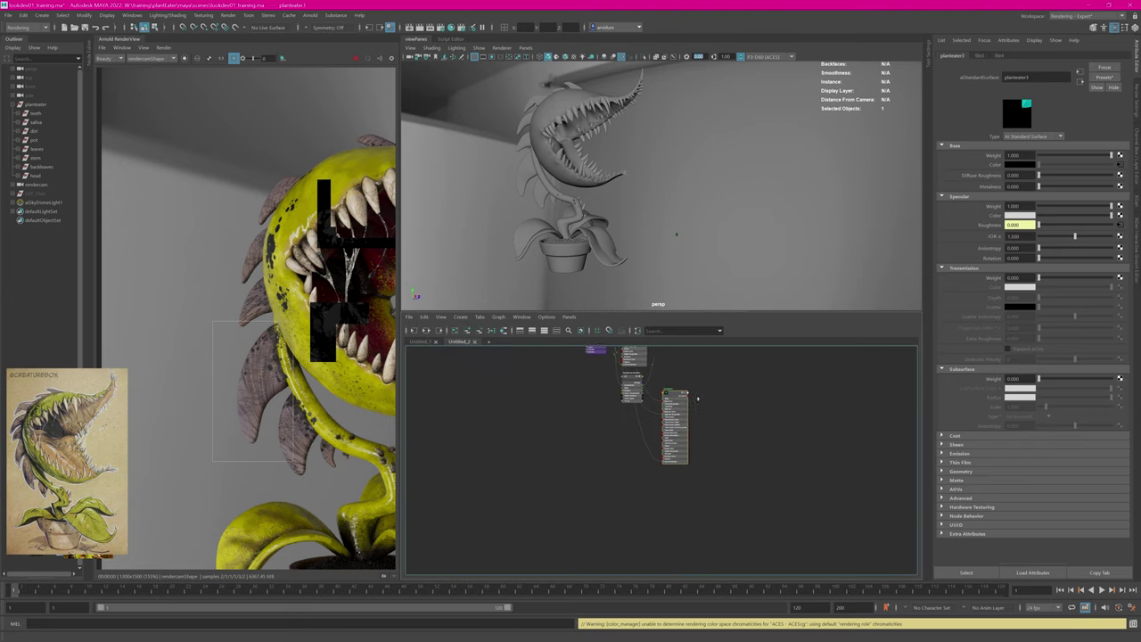
Step: Rename the duplicated plant material to fins
{"action": "scroll", "coordinate": [711, 399], "scroll_direction": "up", "scroll_amount": 3}
{"action": "left_click", "coordinate": [638, 383]}
{"action": "scroll", "coordinate": [648, 380], "scroll_direction": "up", "scroll_amount": 5}
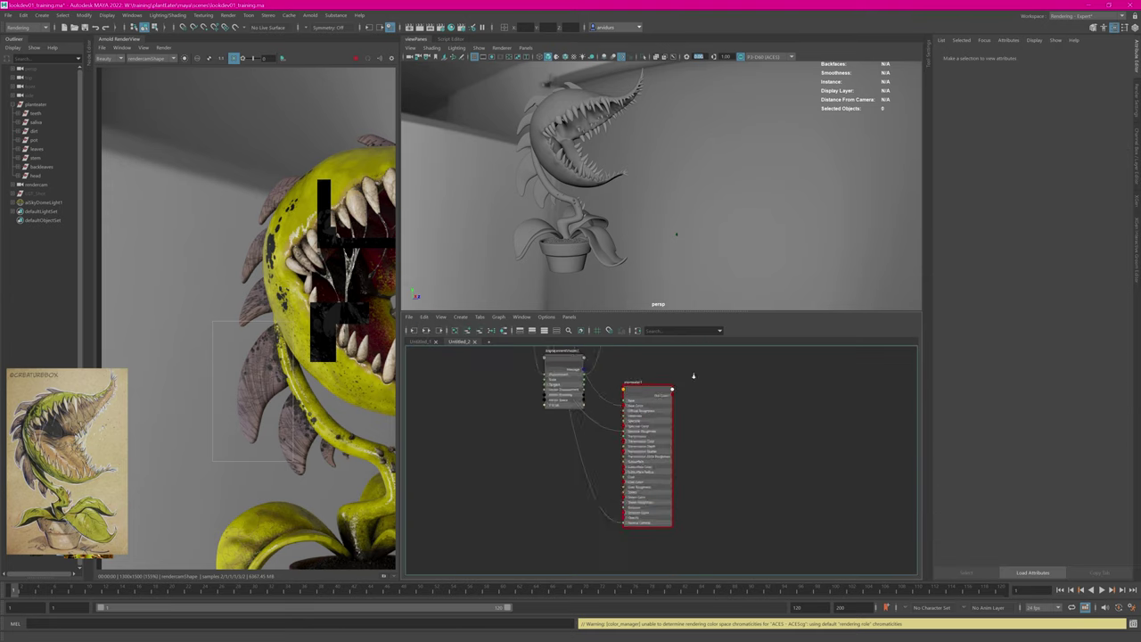
{"action": "double_click", "coordinate": [619, 381]}
{"action": "type", "text": "fins"}
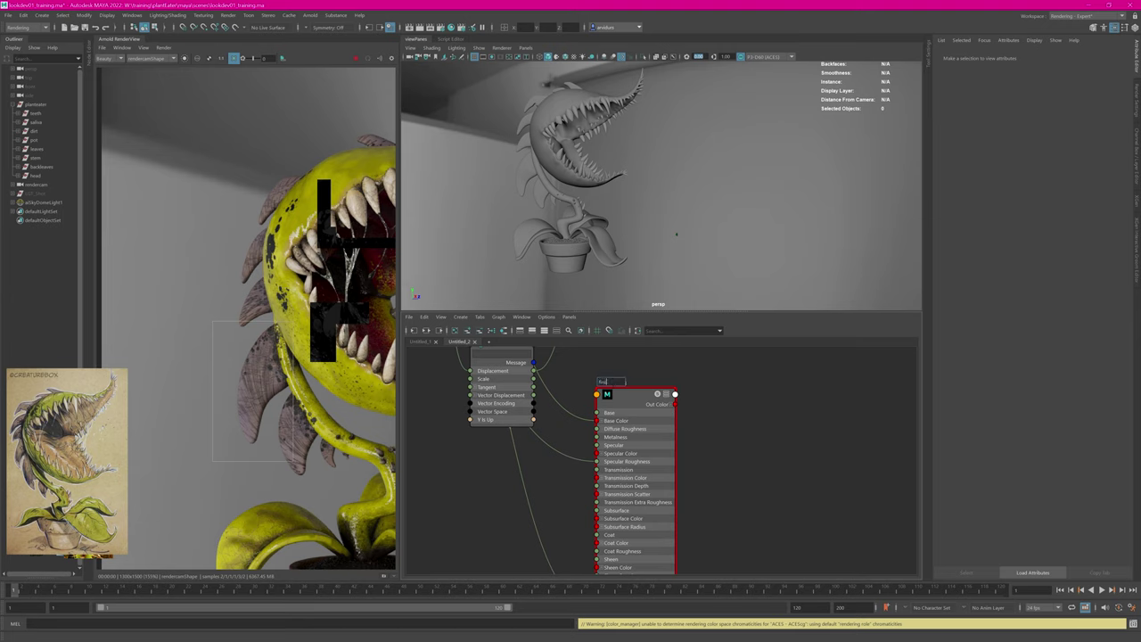
{"action": "left_click", "coordinate": [646, 404]}
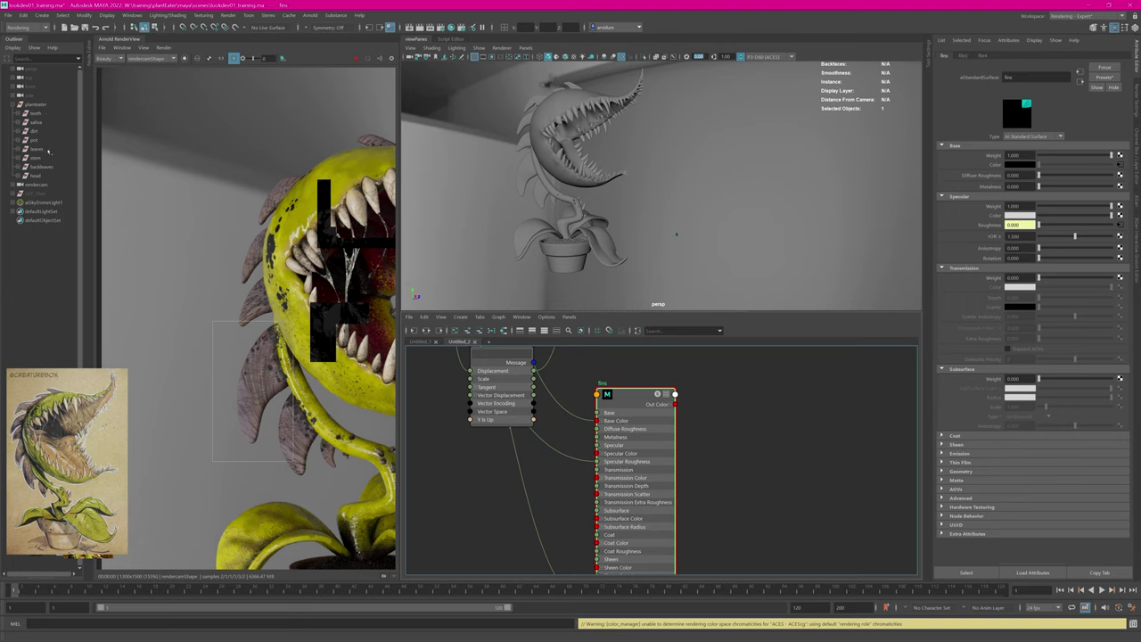
Step: Assign the fins material to the backleaves geometry
{"action": "left_click", "coordinate": [49, 150]}
{"action": "left_click", "coordinate": [45, 166]}
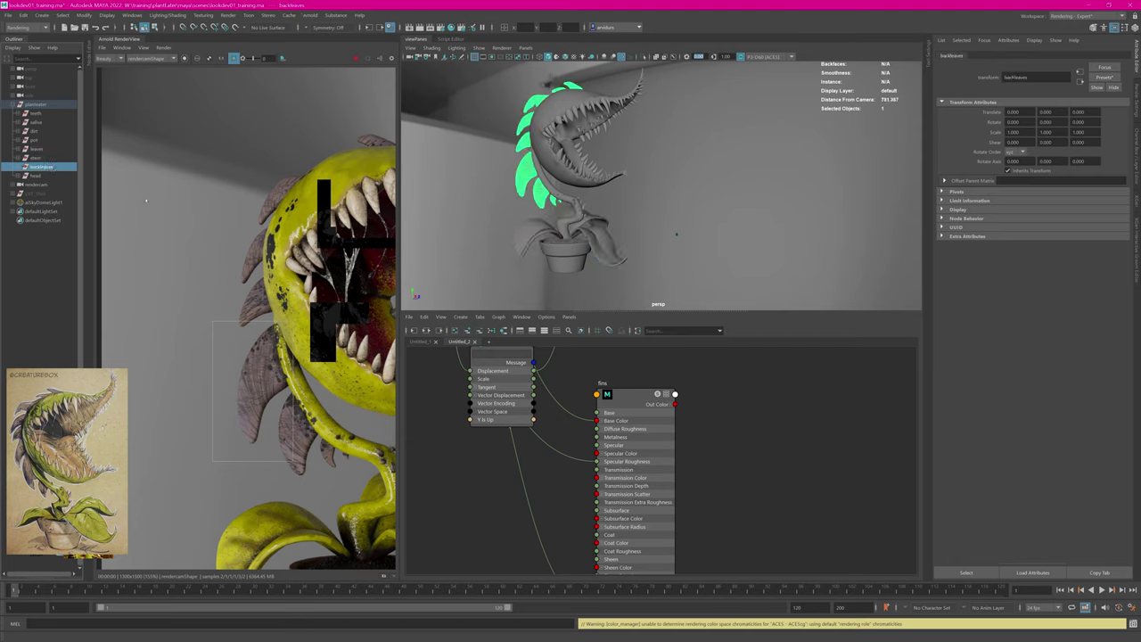
{"action": "right_click_drag", "start_coordinate": [633, 395], "coordinate": [634, 372]}
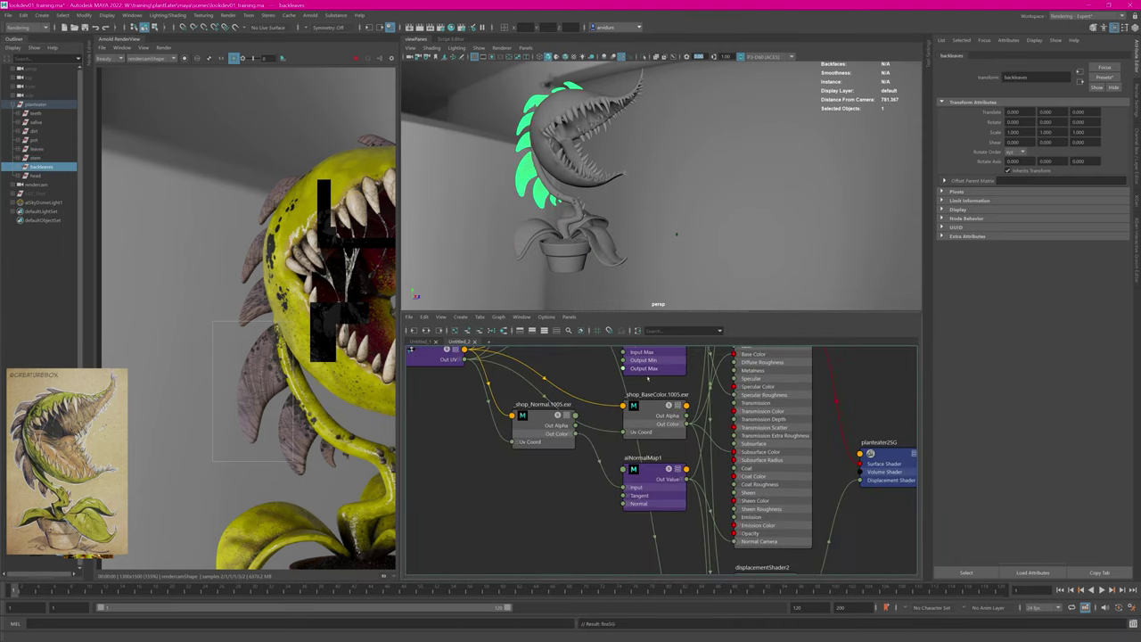
{"action": "middle_click_drag", "start_coordinate": [827, 402], "coordinate": [633, 379], "text": "alt"}
{"action": "middle_click_drag", "start_coordinate": [685, 499], "coordinate": [687, 363], "text": "alt"}
{"action": "middle_click_drag", "start_coordinate": [689, 479], "coordinate": [660, 374], "text": "alt"}
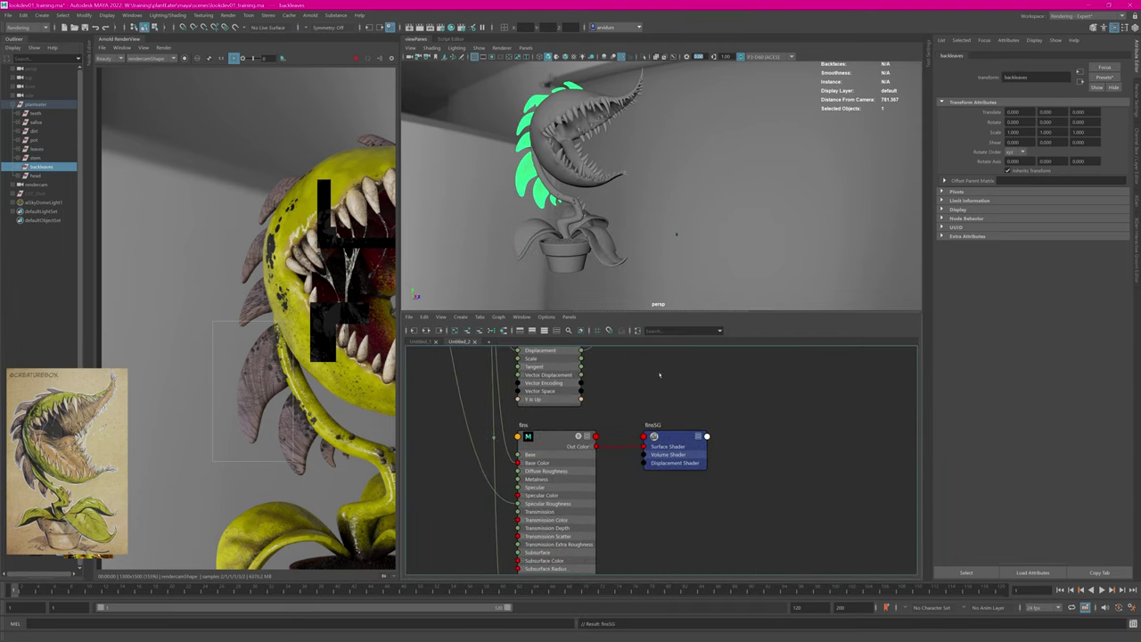
Step: Set the fins material's subsurface weight to 1
{"action": "middle_click_drag", "start_coordinate": [586, 446], "coordinate": [633, 378], "text": "alt"}
{"action": "left_click", "coordinate": [632, 378]}
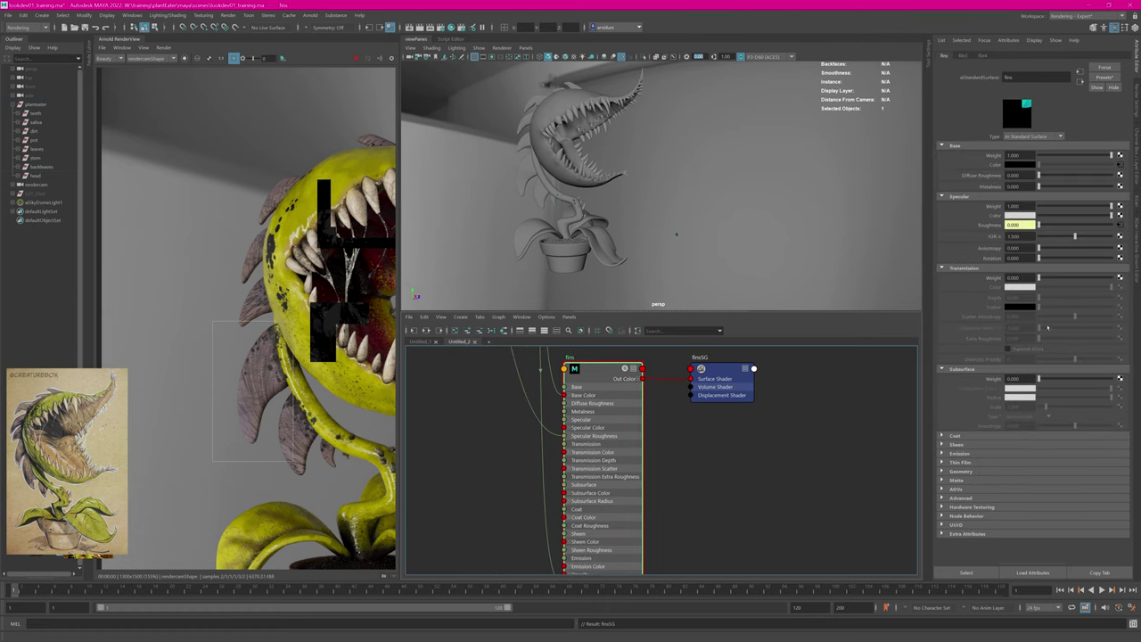
{"action": "left_click_drag", "start_coordinate": [1039, 378], "coordinate": [1112, 378]}
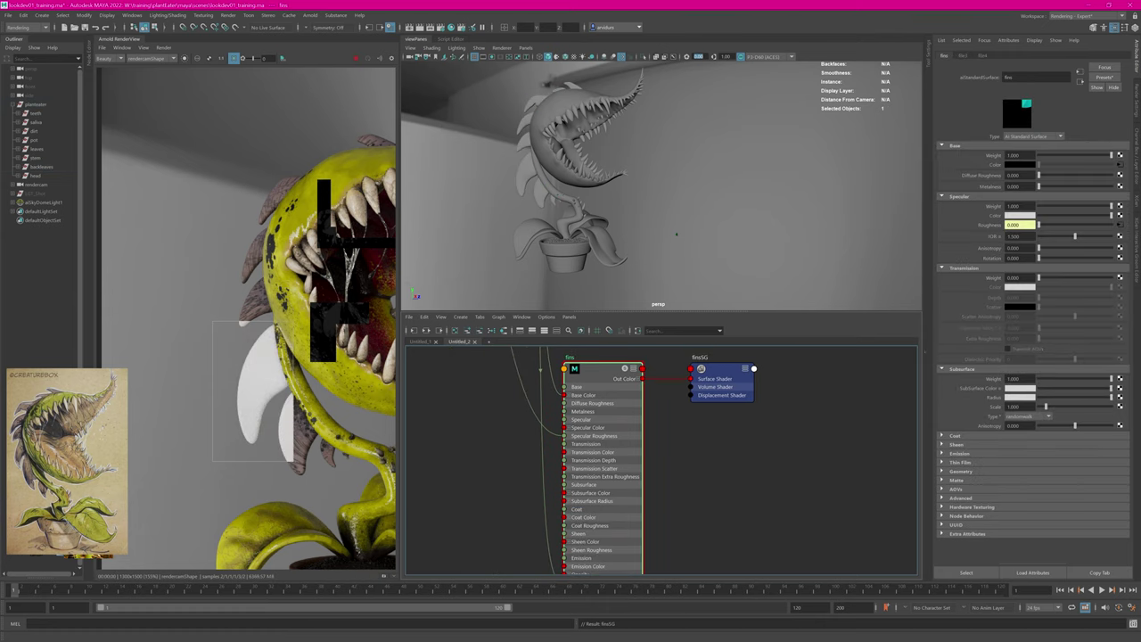
Step: Connect the BaseColor texture's Out Color to the Subsurface Color input of the fins material
{"action": "middle_click_drag", "start_coordinate": [493, 416], "coordinate": [511, 496], "text": "alt"}
{"action": "scroll", "coordinate": [511, 486], "scroll_direction": "down", "scroll_amount": 5}
{"action": "middle_click_drag", "start_coordinate": [469, 405], "coordinate": [504, 534], "text": "alt"}
{"action": "scroll", "coordinate": [507, 453], "scroll_direction": "up", "scroll_amount": 3}
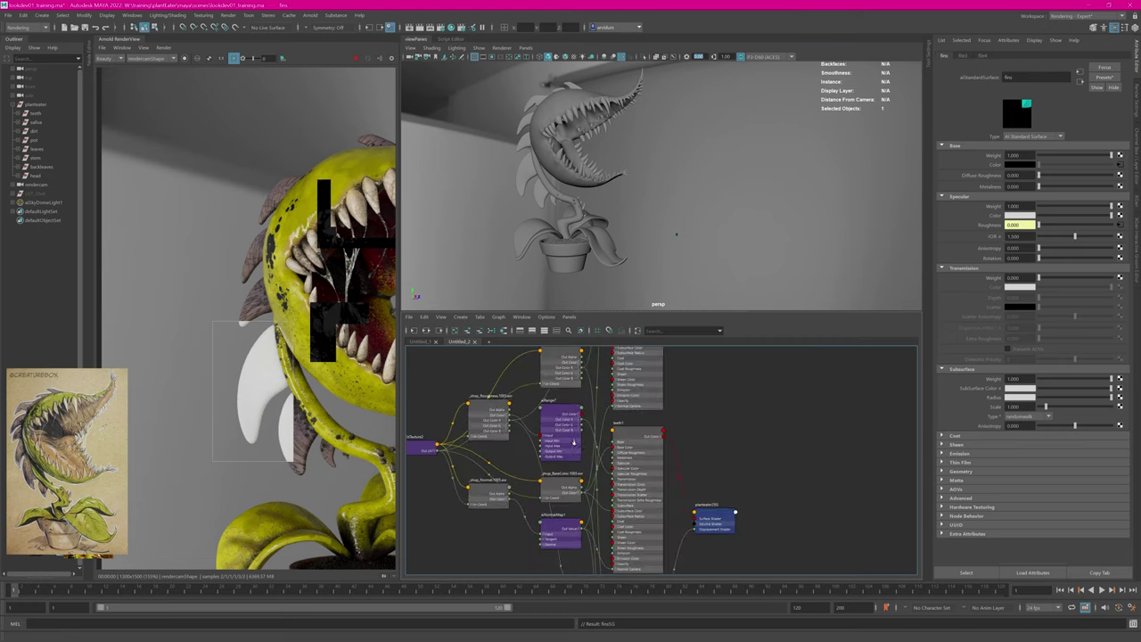
{"action": "middle_click_drag", "start_coordinate": [547, 411], "coordinate": [508, 384], "text": "alt"}
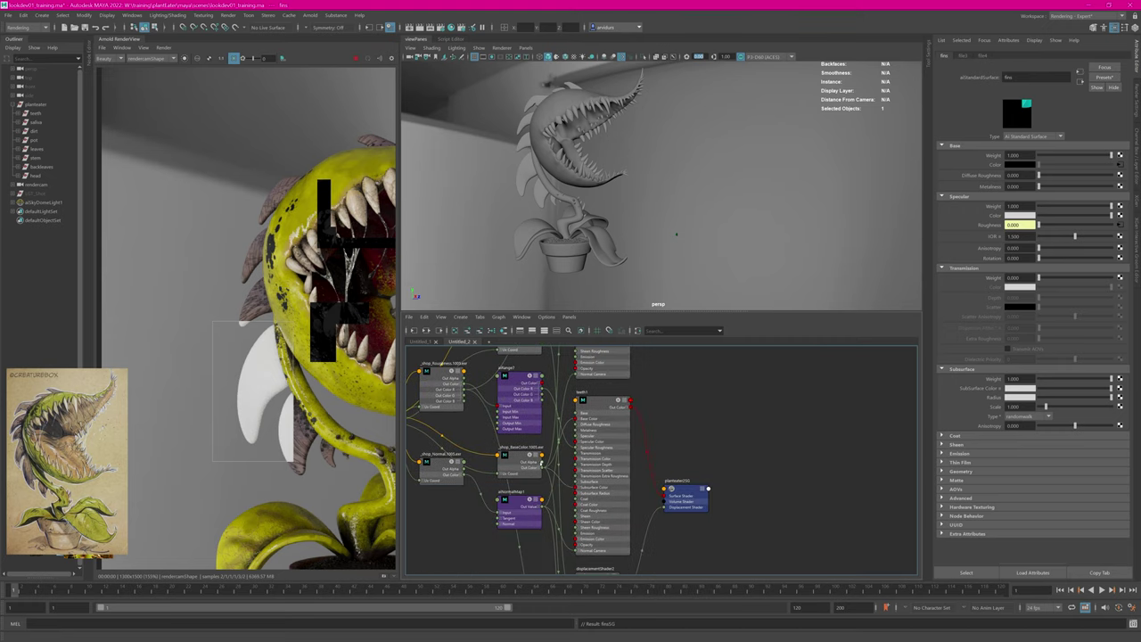
{"action": "middle_click_drag", "start_coordinate": [524, 540], "coordinate": [495, 361], "text": "alt"}
{"action": "middle_click_drag", "start_coordinate": [492, 519], "coordinate": [458, 425], "text": "alt"}
{"action": "scroll", "coordinate": [457, 426], "scroll_direction": "up", "scroll_amount": 3}
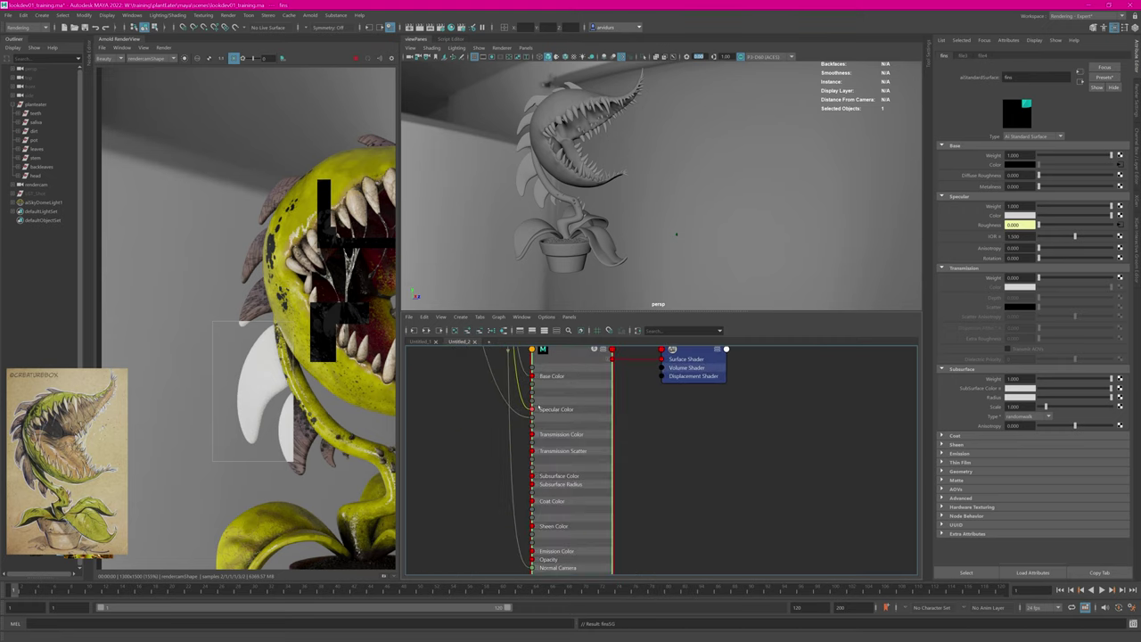
{"action": "left_click_drag", "start_coordinate": [535, 408], "coordinate": [532, 475]}
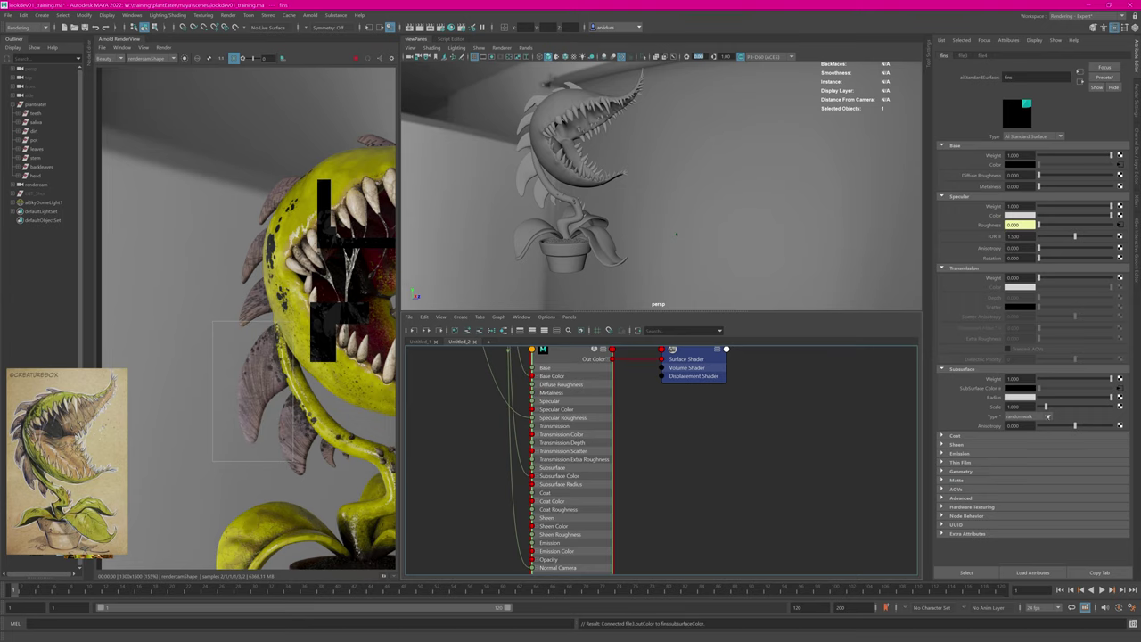
Step: Set the fins material's subsurface type to randomwalk_v2 and give its radius a soft pink colour
{"action": "left_click", "coordinate": [1025, 416]}
{"action": "left_click", "coordinate": [1033, 428]}
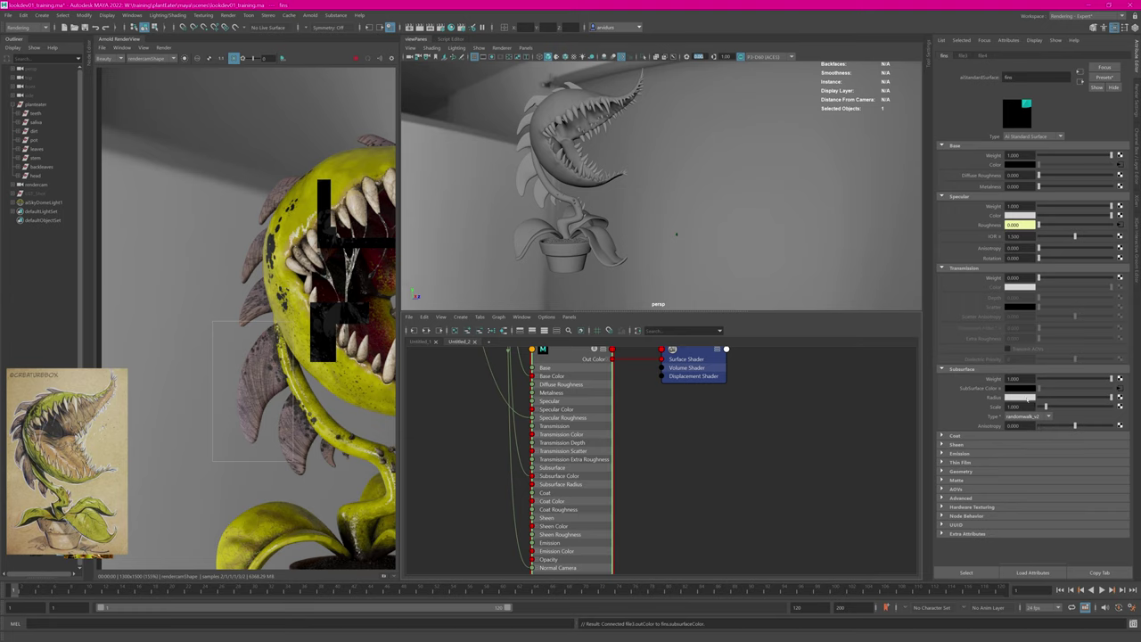
{"action": "left_click", "coordinate": [1025, 398]}
{"action": "left_click", "coordinate": [1033, 427]}
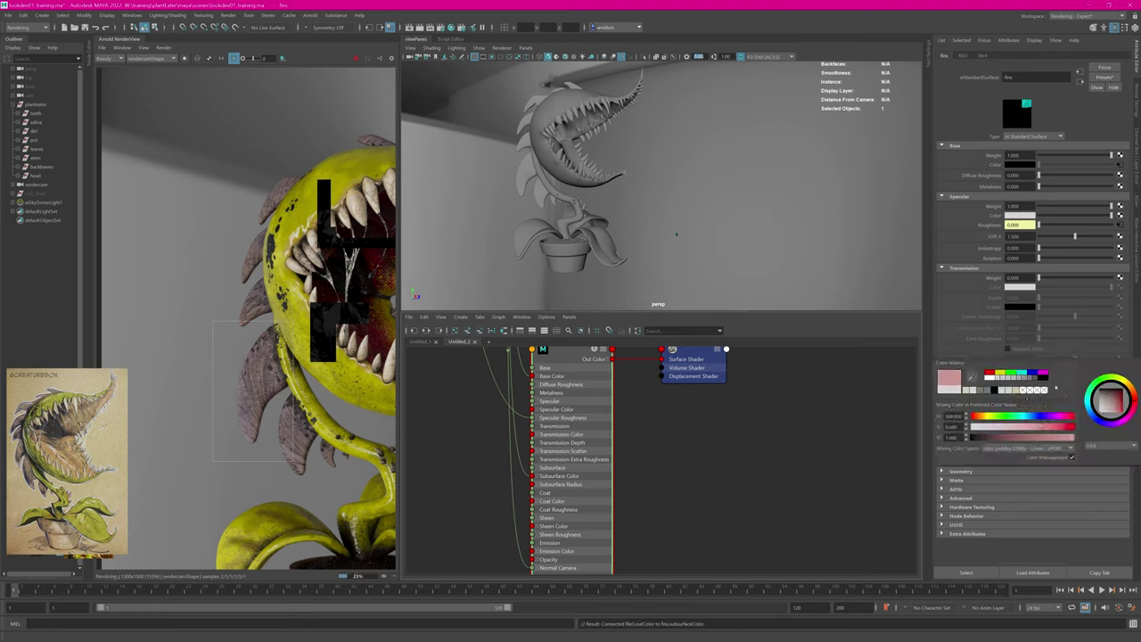
Step: Change the fins material's subsurface radius to a light purple and set the subsurface scale to about 2.21
{"action": "left_click_drag", "start_coordinate": [1047, 406], "coordinate": [1083, 407]}
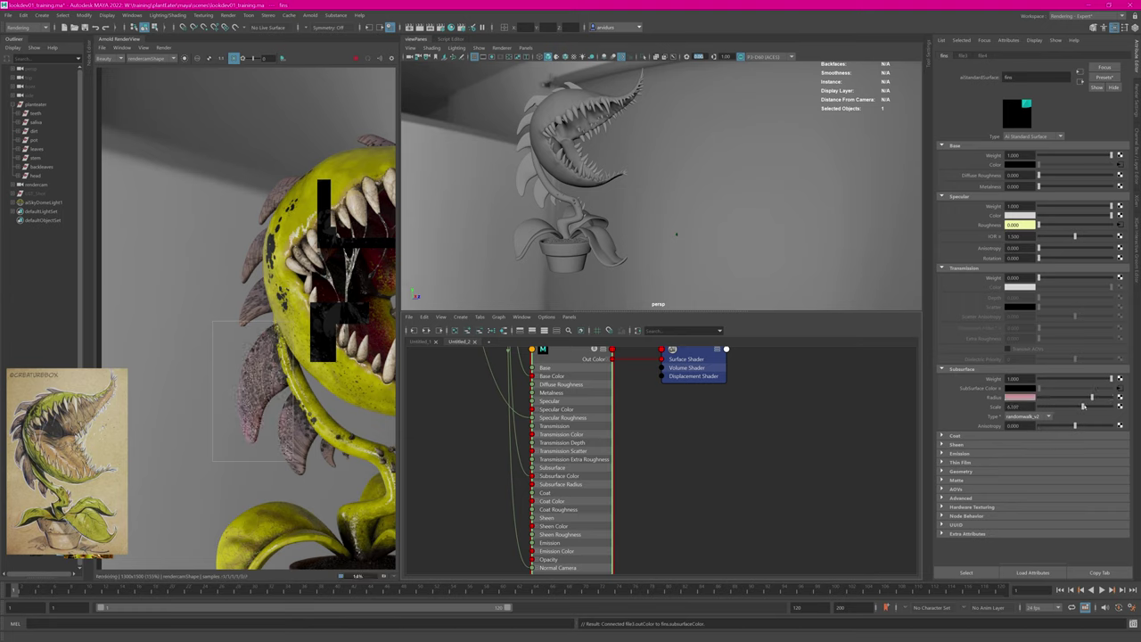
{"action": "left_click", "coordinate": [1029, 398]}
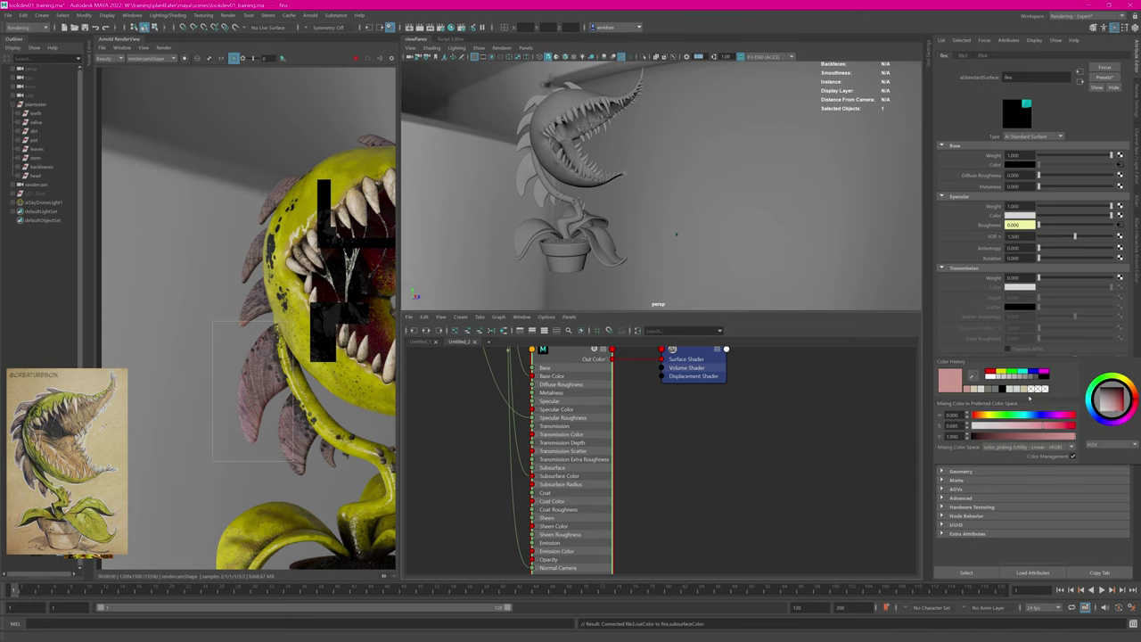
{"action": "left_click_drag", "start_coordinate": [1135, 407], "coordinate": [1104, 427]}
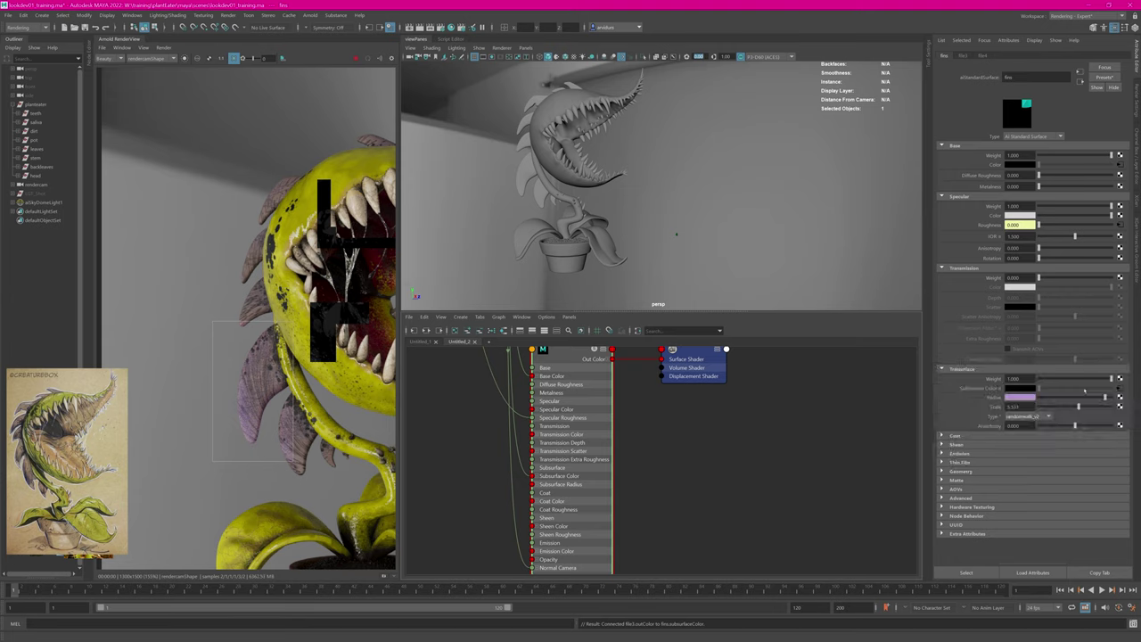
{"action": "left_click_drag", "start_coordinate": [1077, 412], "coordinate": [1058, 411]}
{"action": "scroll", "coordinate": [296, 460], "scroll_direction": "down", "scroll_amount": 4}
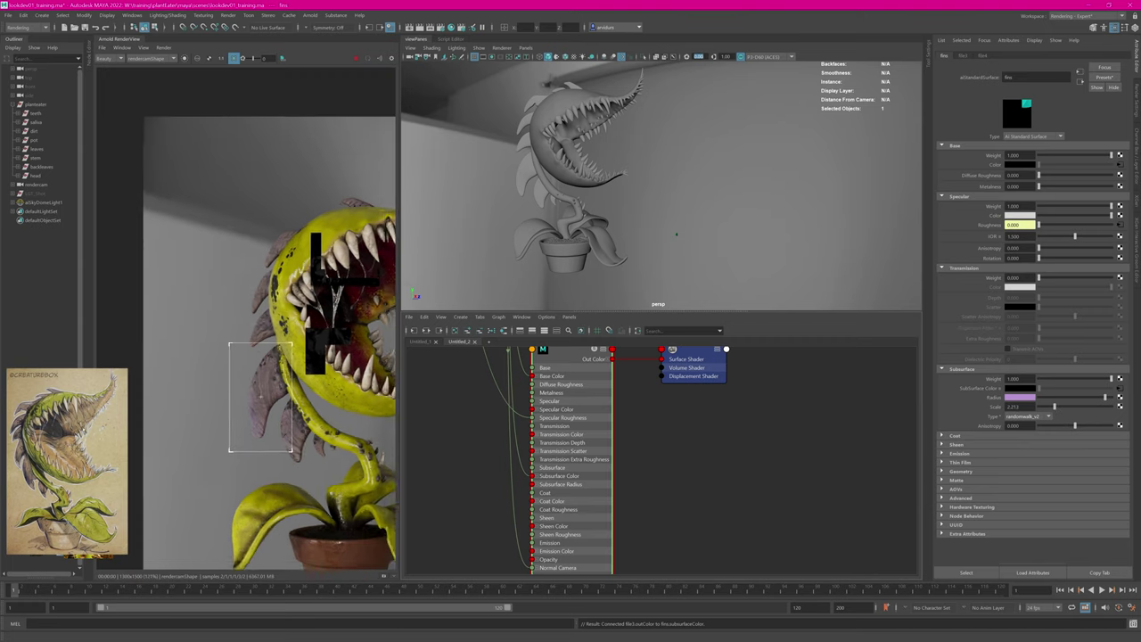
{"action": "middle_click_drag", "start_coordinate": [352, 323], "coordinate": [257, 287]}
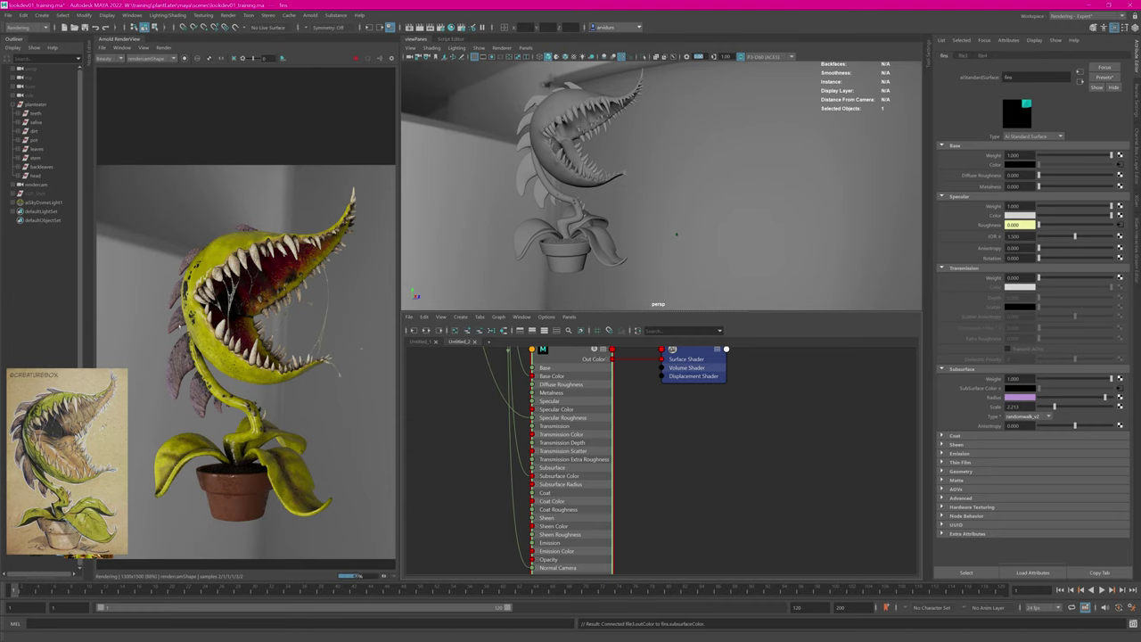
Step: Add an aiRange node next to the fins material in the node graph
{"action": "middle_click_drag", "start_coordinate": [664, 394], "coordinate": [781, 390], "text": "alt"}
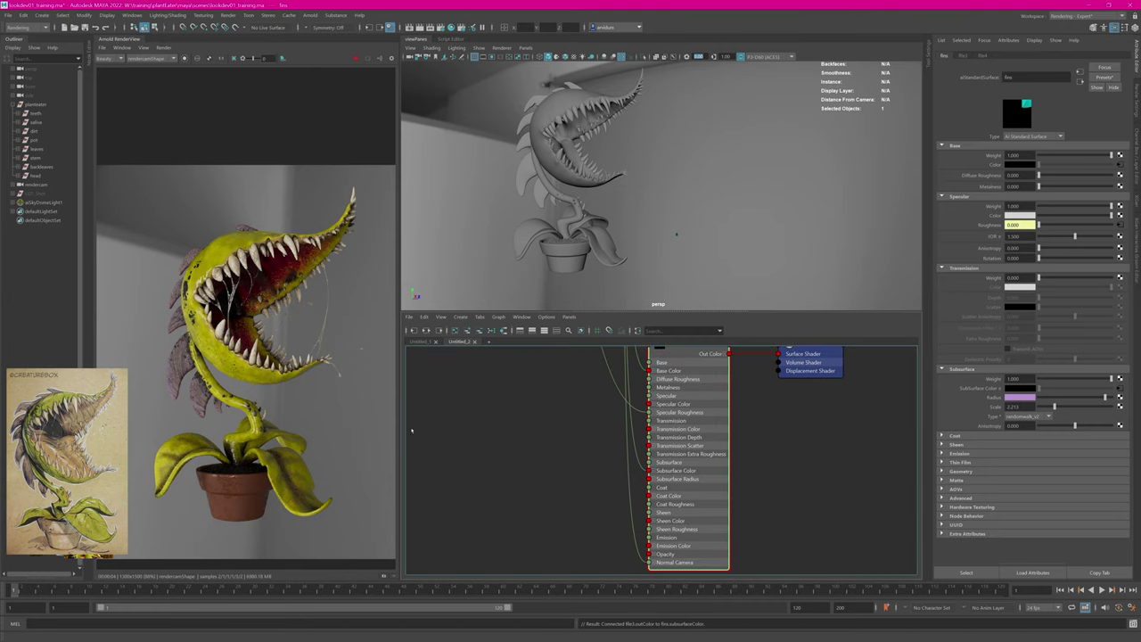
{"action": "middle_click_drag", "start_coordinate": [535, 414], "coordinate": [548, 436], "text": "alt"}
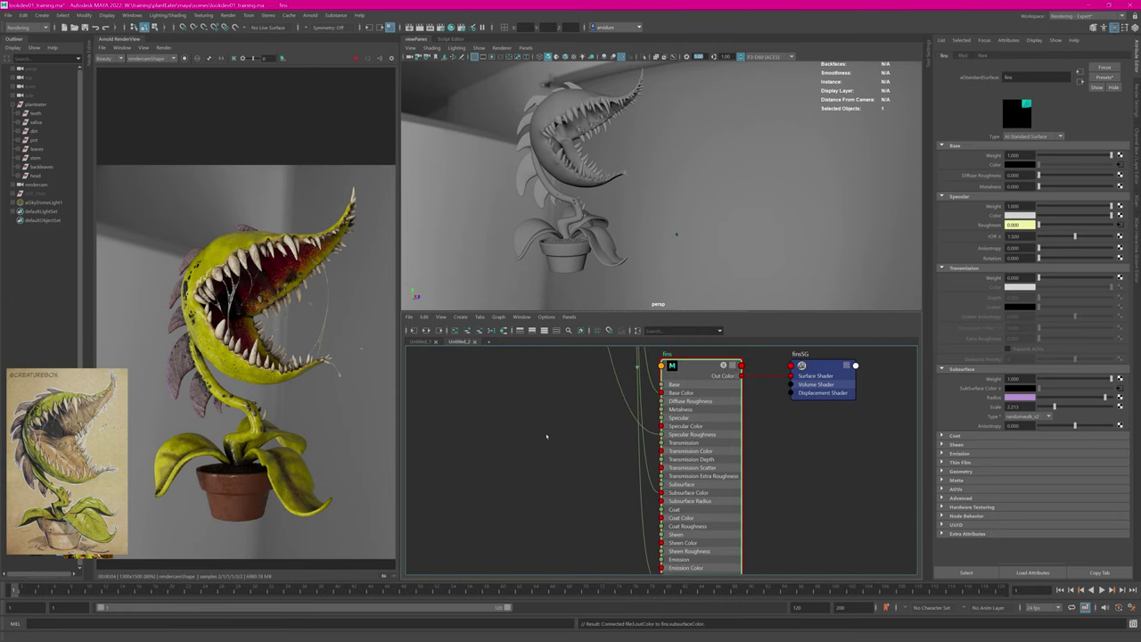
{"action": "key", "text": "Tab"}
{"action": "type", "text": "range"}
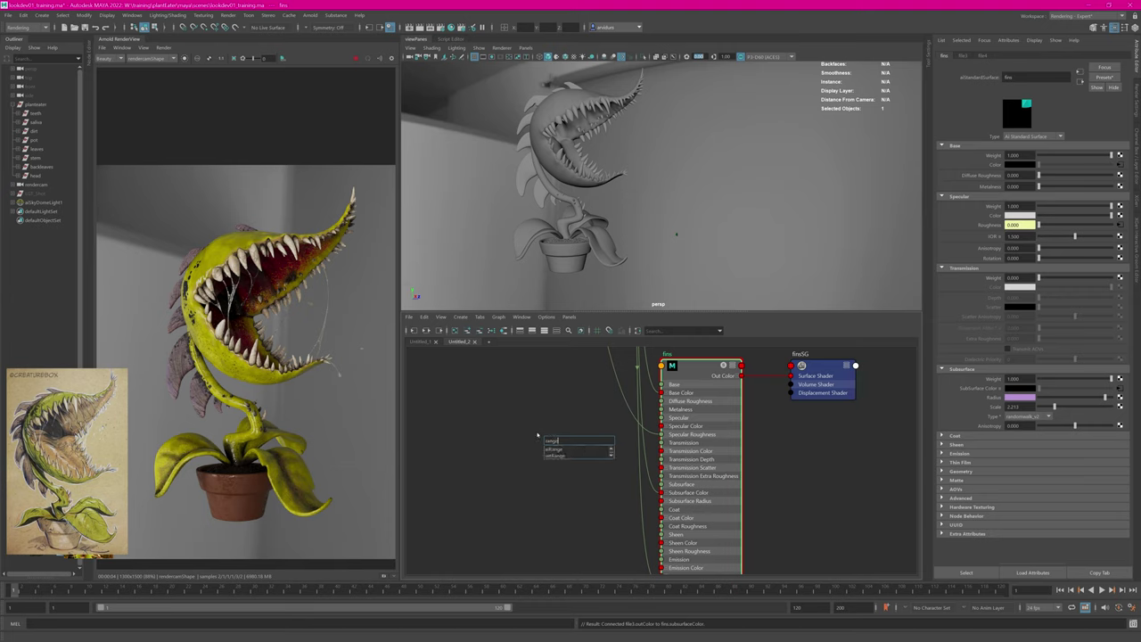
{"action": "key", "text": "Return"}
Step: Route the Roughness texture through the new aiRange node's Input and connect its Out Color R to the fins material's Specular Roughness
{"action": "scroll", "coordinate": [505, 393], "scroll_direction": "down", "scroll_amount": 3}
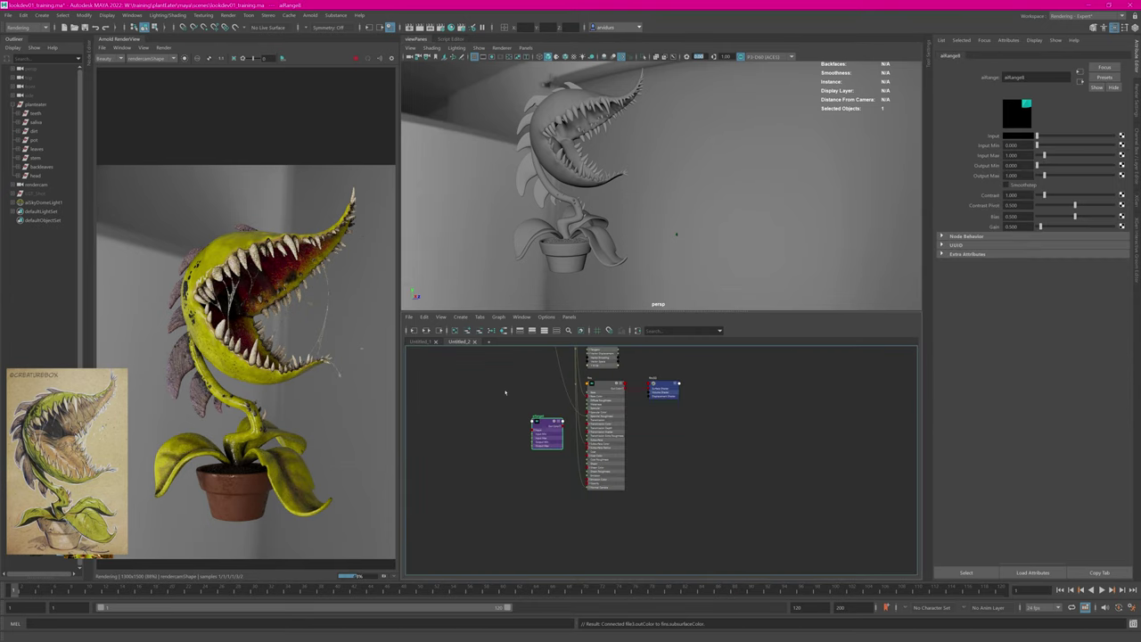
{"action": "middle_click_drag", "start_coordinate": [504, 392], "coordinate": [523, 517], "text": "alt"}
{"action": "scroll", "coordinate": [530, 444], "scroll_direction": "up", "scroll_amount": 1}
{"action": "middle_click_drag", "start_coordinate": [529, 443], "coordinate": [531, 497], "text": "alt"}
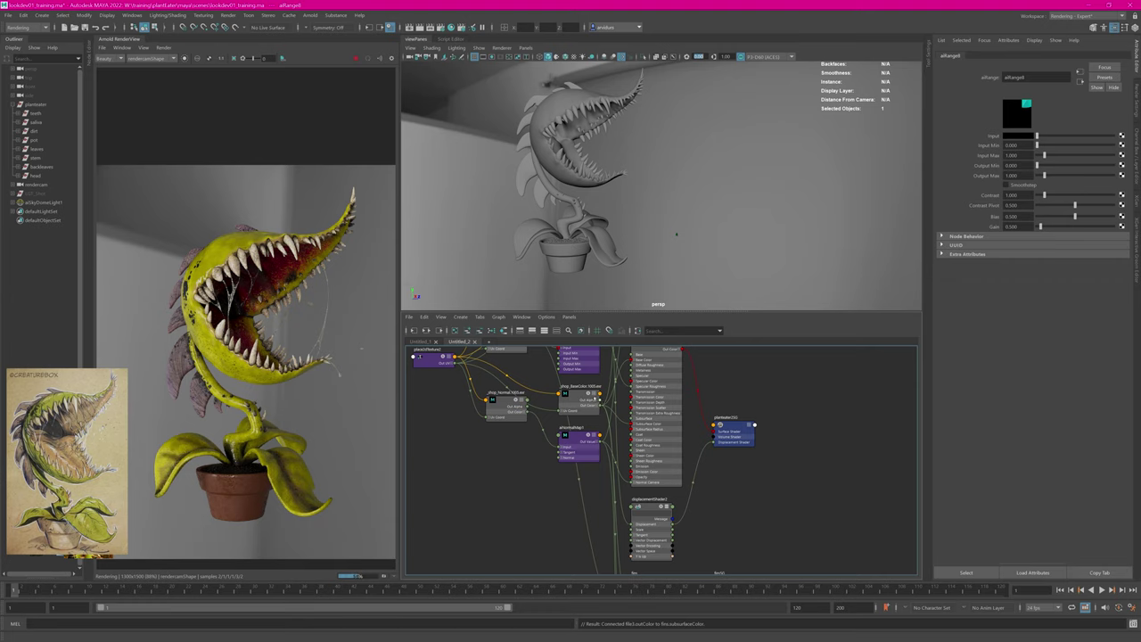
{"action": "middle_click_drag", "start_coordinate": [594, 398], "coordinate": [574, 473], "text": "alt"}
{"action": "left_click", "coordinate": [507, 402]}
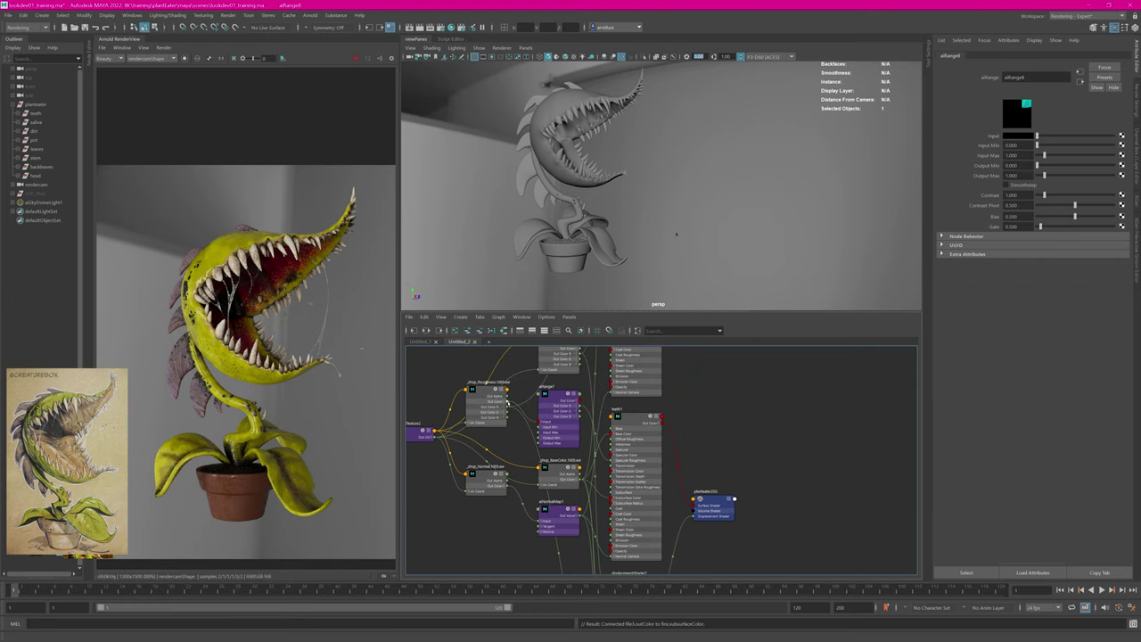
{"action": "middle_click_drag", "start_coordinate": [516, 508], "coordinate": [483, 403], "text": "alt"}
{"action": "scroll", "coordinate": [485, 415], "scroll_direction": "up", "scroll_amount": 3}
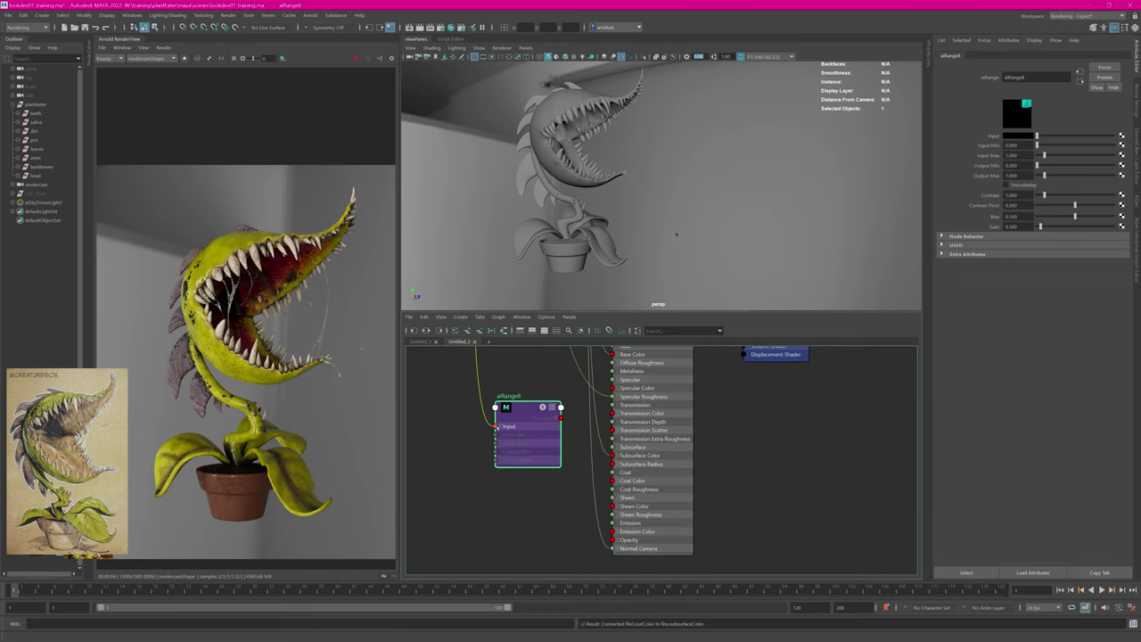
{"action": "left_click_drag", "start_coordinate": [495, 426], "coordinate": [612, 395]}
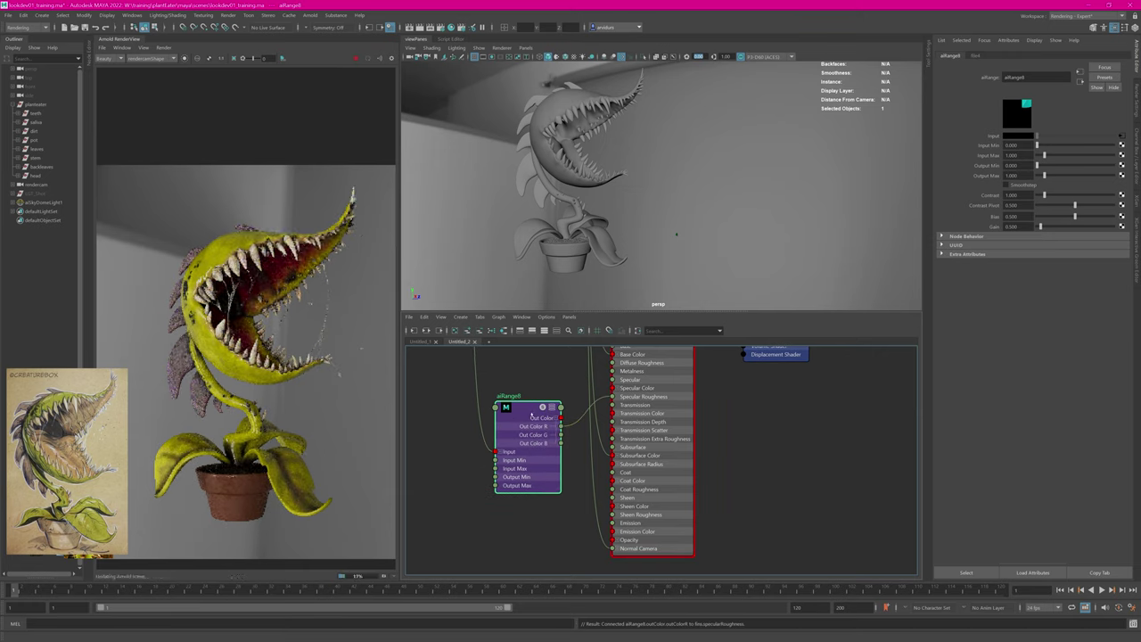
Step: Enable Smoothstep on the fins aiRange node and limit the render to a region over the back fins
{"action": "left_click", "coordinate": [1006, 185]}
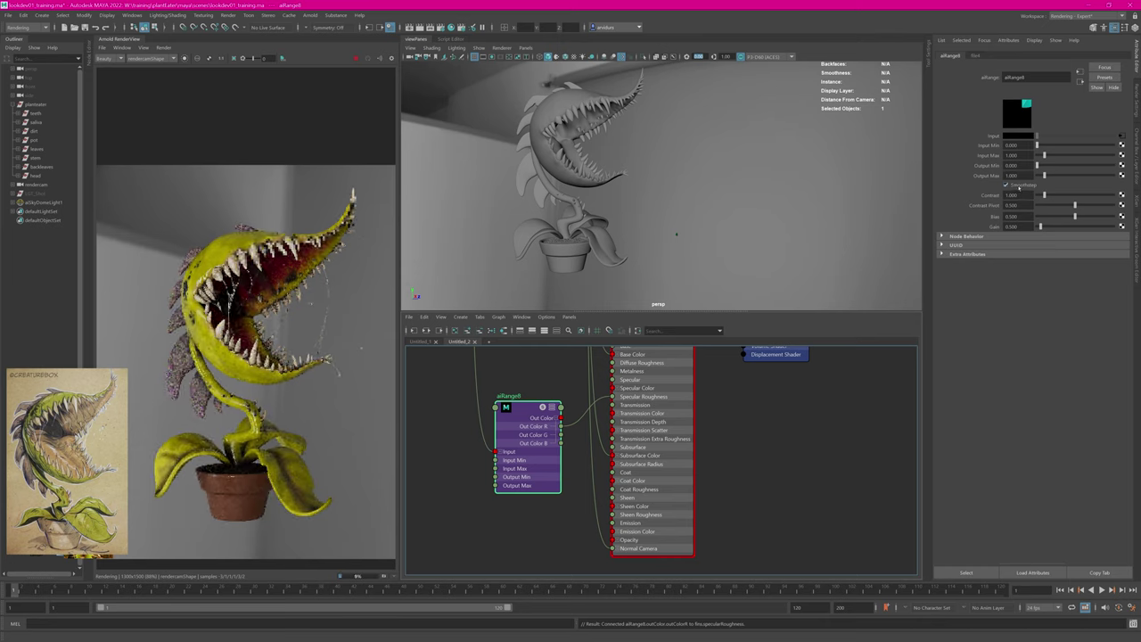
{"action": "left_click", "coordinate": [233, 58]}
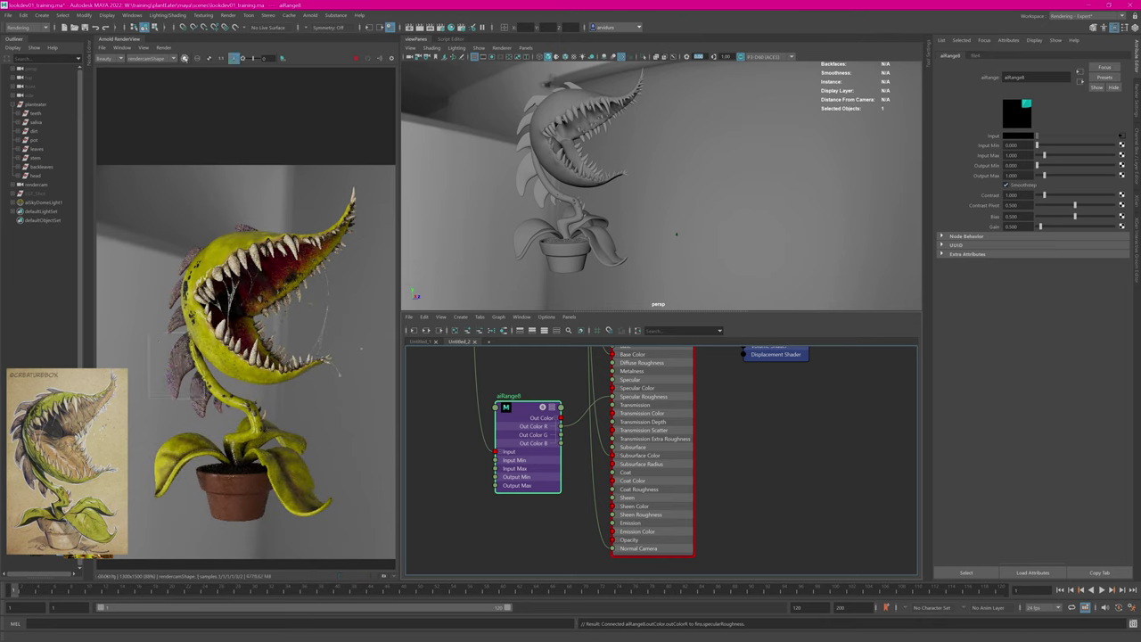
Step: Raise the fins aiRange node's Input Min slightly above zero to adjust the back fins' roughness
{"action": "left_click_drag", "start_coordinate": [1036, 146], "coordinate": [1041, 145]}
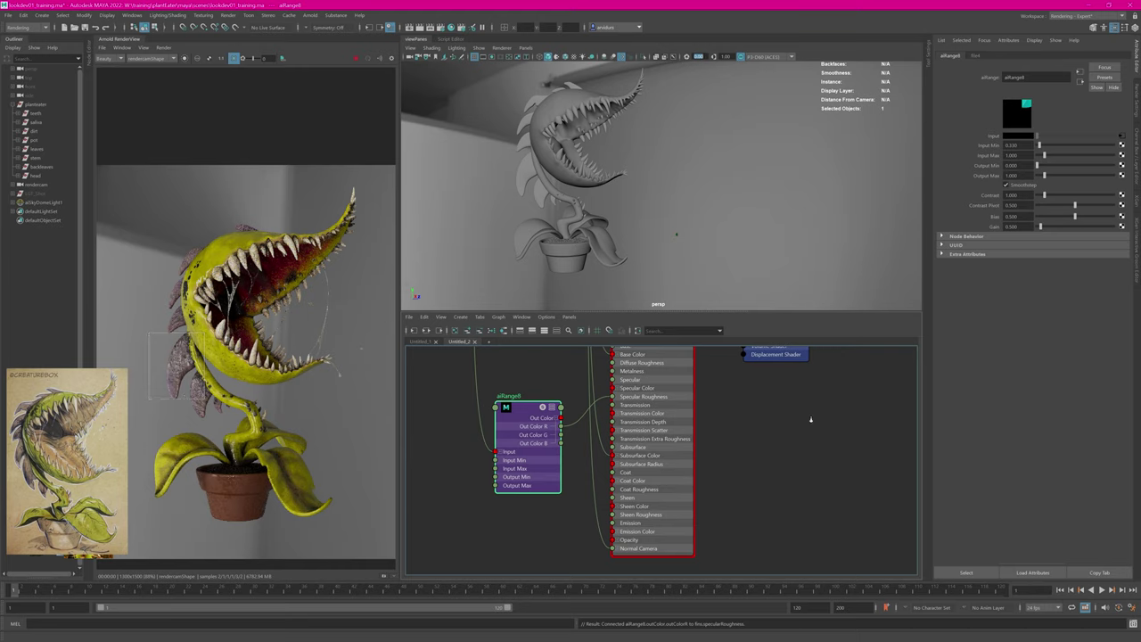
Step: Connect the existing displacementShader1 node's displacement output to the Displacement Shader input of the fins shading group, and clear the selection
{"action": "scroll", "coordinate": [810, 418], "scroll_direction": "down", "scroll_amount": 8}
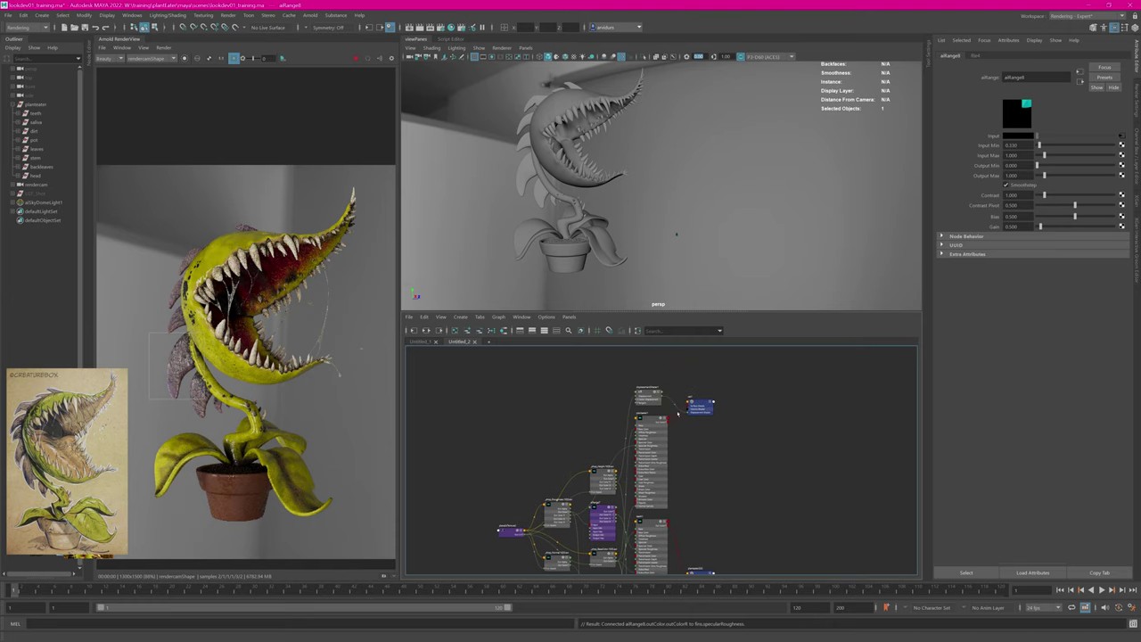
{"action": "left_click", "coordinate": [651, 394]}
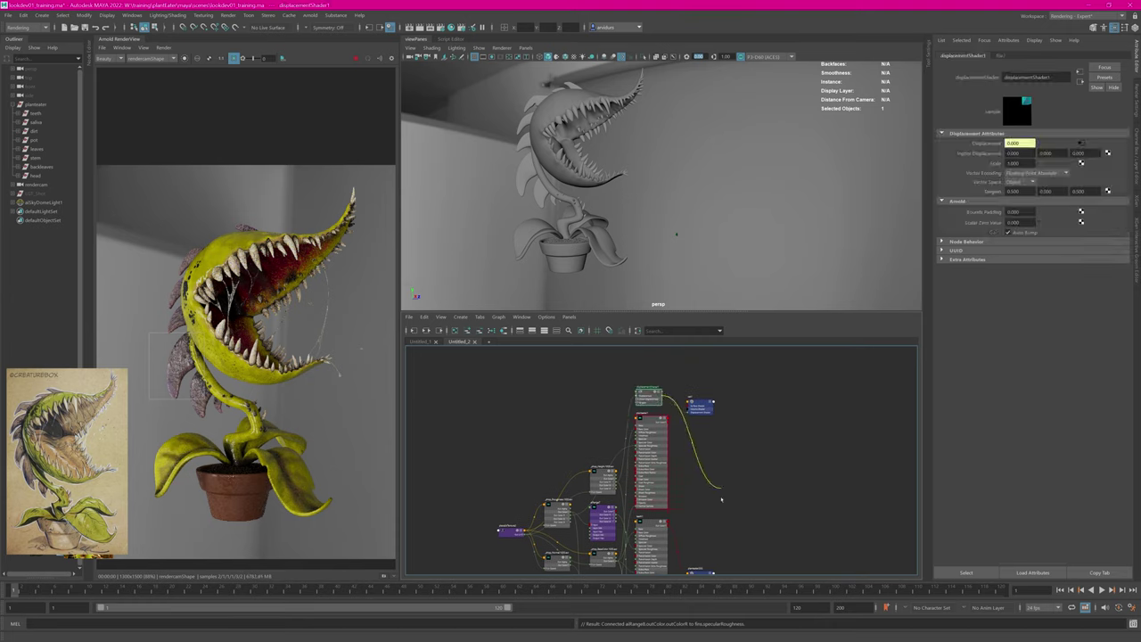
{"action": "middle_click_drag", "start_coordinate": [721, 512], "coordinate": [709, 365], "text": "alt"}
{"action": "scroll", "coordinate": [693, 514], "scroll_direction": "up", "scroll_amount": 3}
{"action": "middle_click_drag", "start_coordinate": [724, 456], "coordinate": [739, 395], "text": "alt"}
{"action": "left_click", "coordinate": [676, 484]}
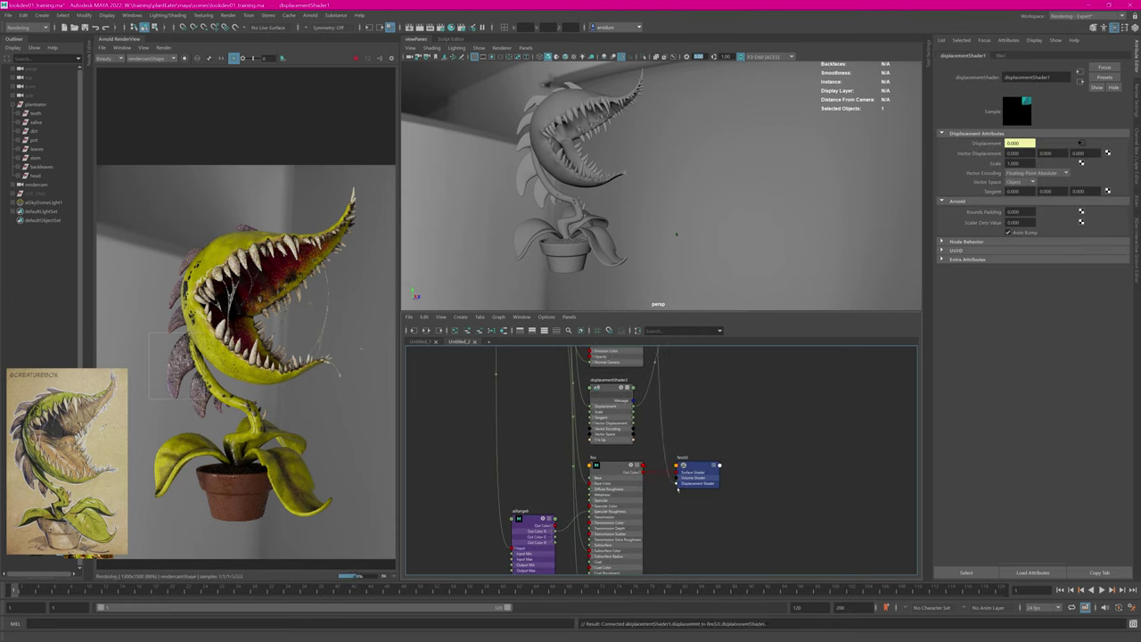
{"action": "left_click", "coordinate": [696, 431]}
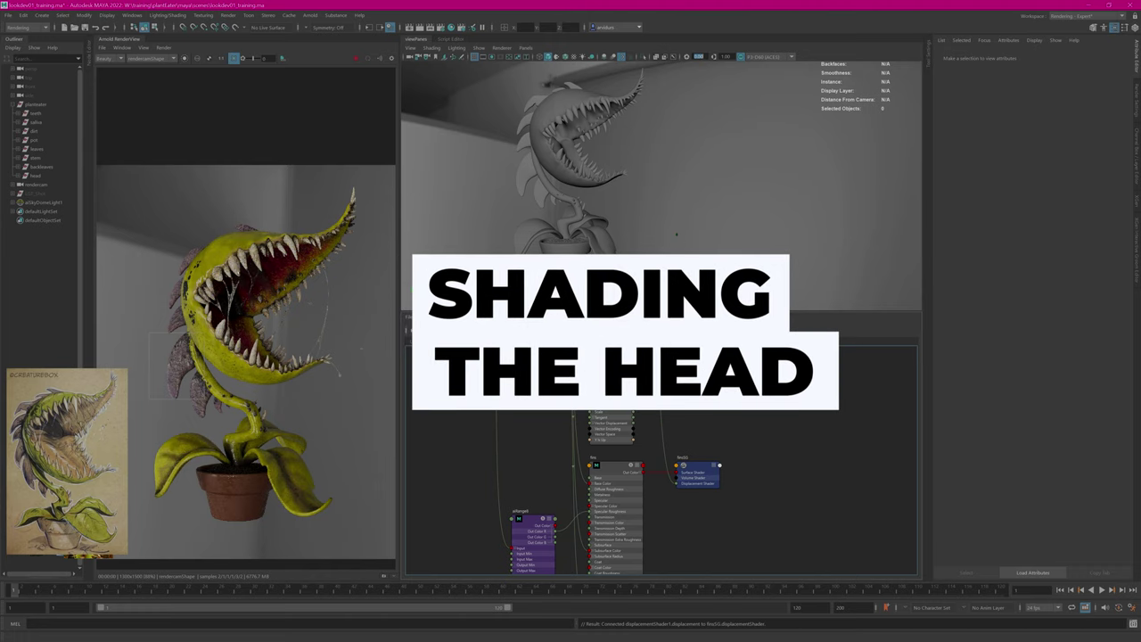
{"action": "scroll", "coordinate": [724, 425], "scroll_direction": "down", "scroll_amount": 5}
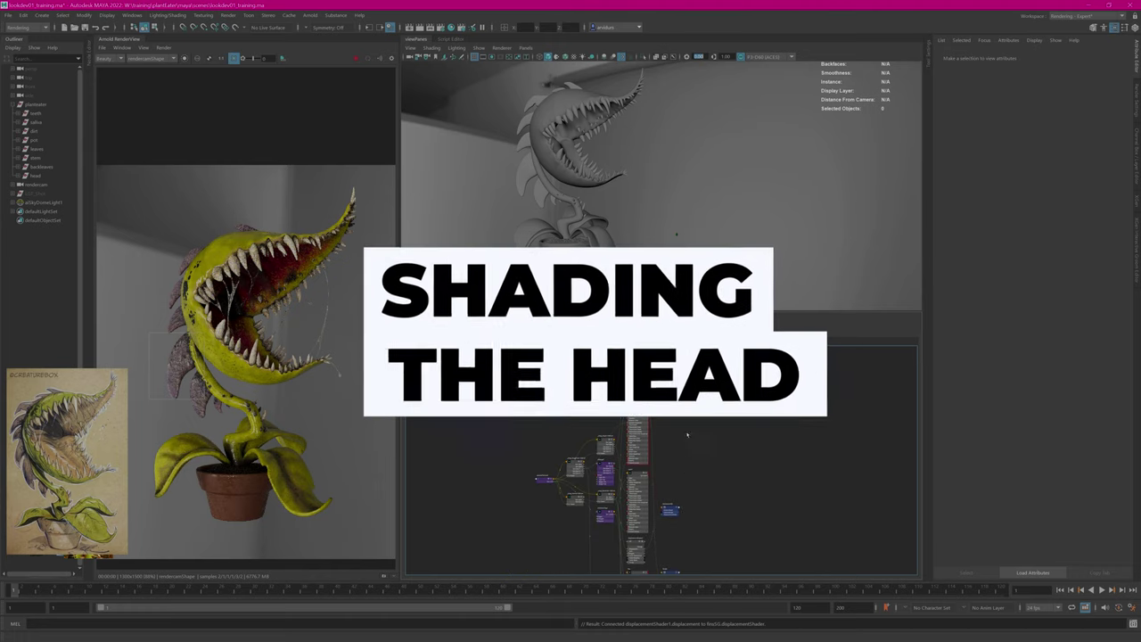
Step: Move the planteater1 shader node clear of the network and set a render region around the upper jaw
{"action": "middle_click_drag", "start_coordinate": [673, 420], "coordinate": [612, 416], "text": "alt"}
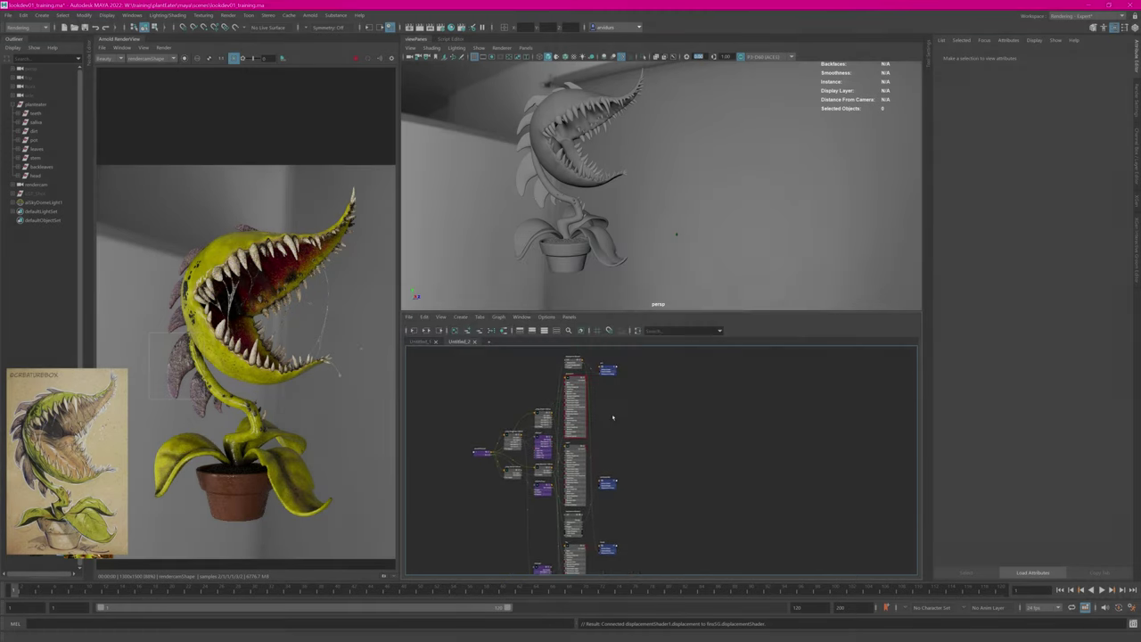
{"action": "left_click_drag", "start_coordinate": [589, 416], "coordinate": [734, 431]}
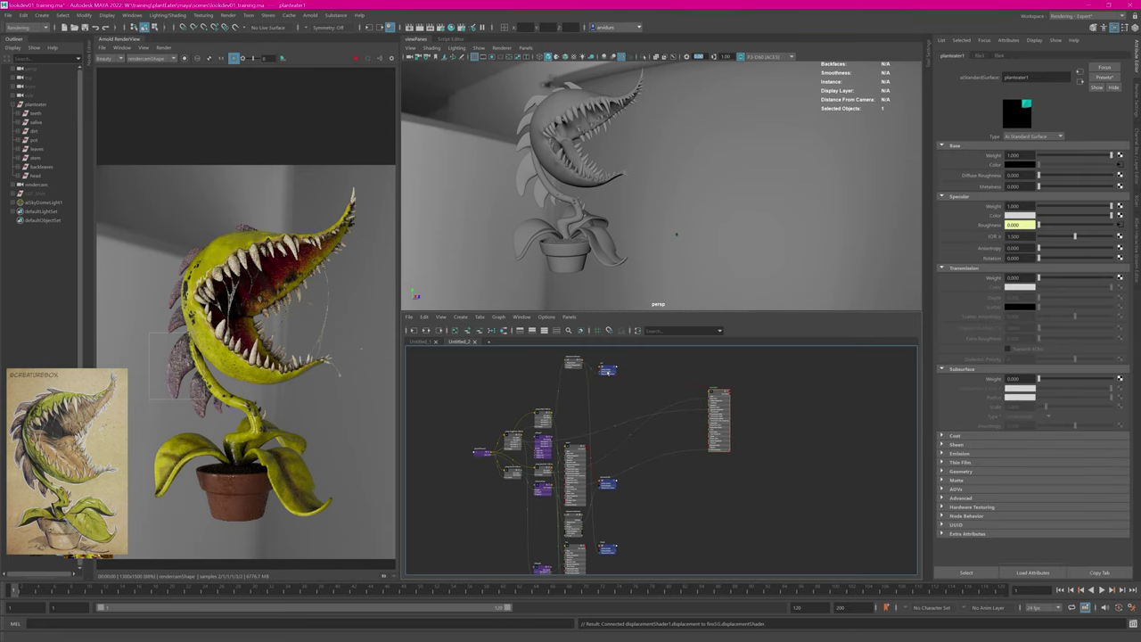
{"action": "scroll", "coordinate": [629, 424], "scroll_direction": "up", "scroll_amount": 3}
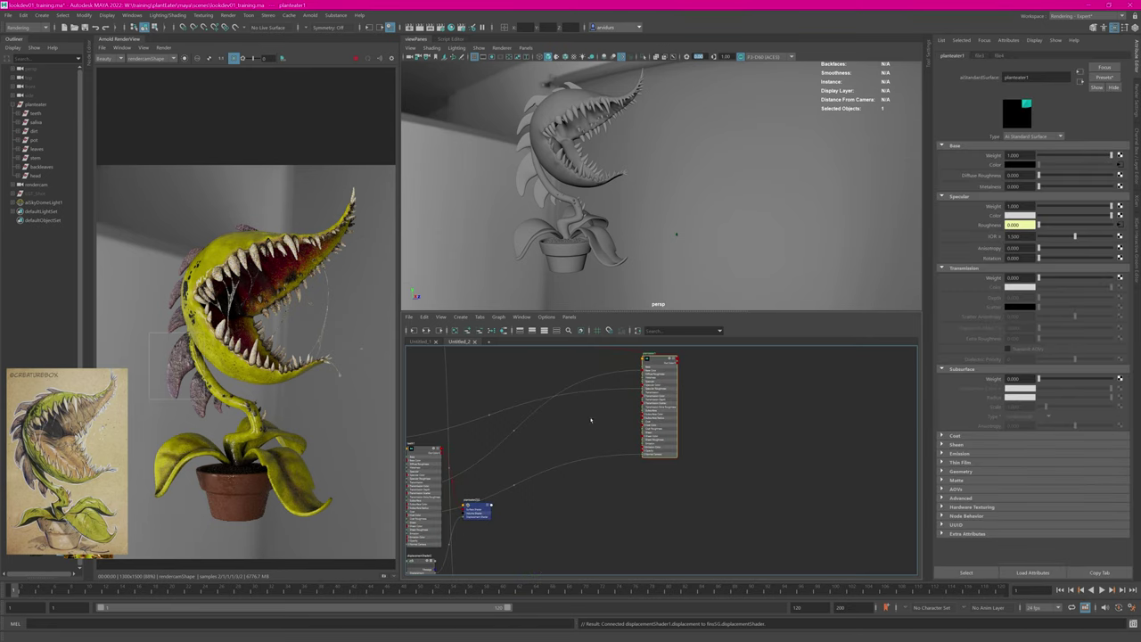
{"action": "left_click_drag", "start_coordinate": [268, 218], "coordinate": [148, 323]}
{"action": "left_click_drag", "start_coordinate": [253, 301], "coordinate": [374, 185]}
Step: Connect the BaseColor texture's Out Color to the Subsurface Color of the planteater1 shader
{"action": "scroll", "coordinate": [623, 389], "scroll_direction": "up", "scroll_amount": 4}
{"action": "mouse_move", "coordinate": [504, 442]}
{"action": "middle_mouse_down", "text": "alt"}
{"action": "mouse_move", "coordinate": [491, 448]}
{"action": "mouse_move", "coordinate": [726, 398]}
{"action": "middle_mouse_up", "text": "alt"}
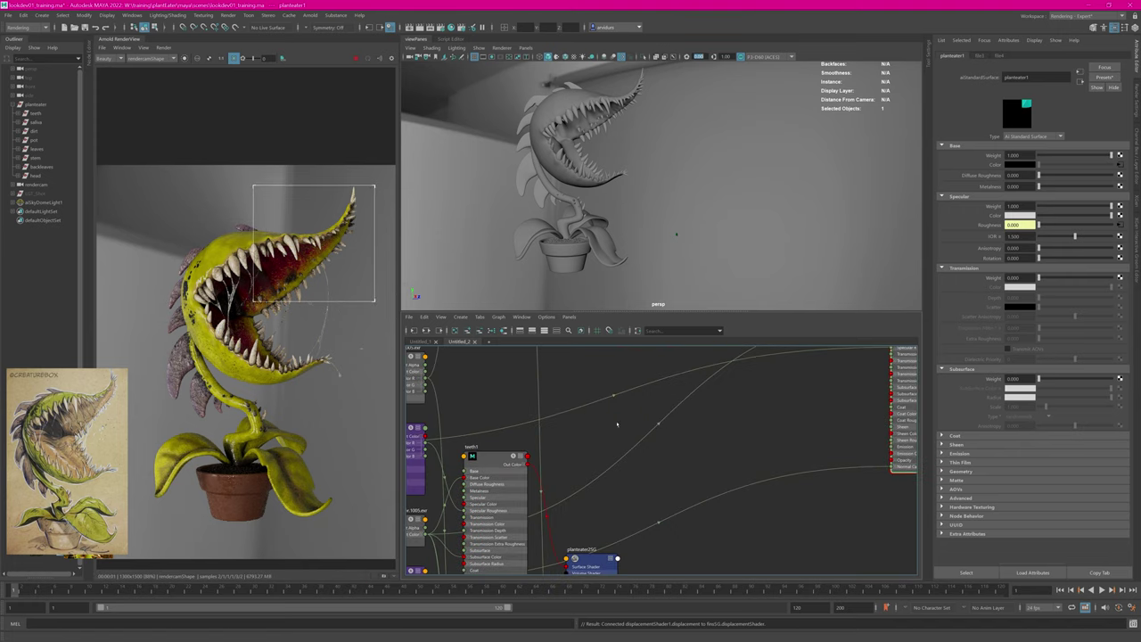
{"action": "middle_click_drag", "start_coordinate": [500, 416], "coordinate": [632, 405], "text": "alt"}
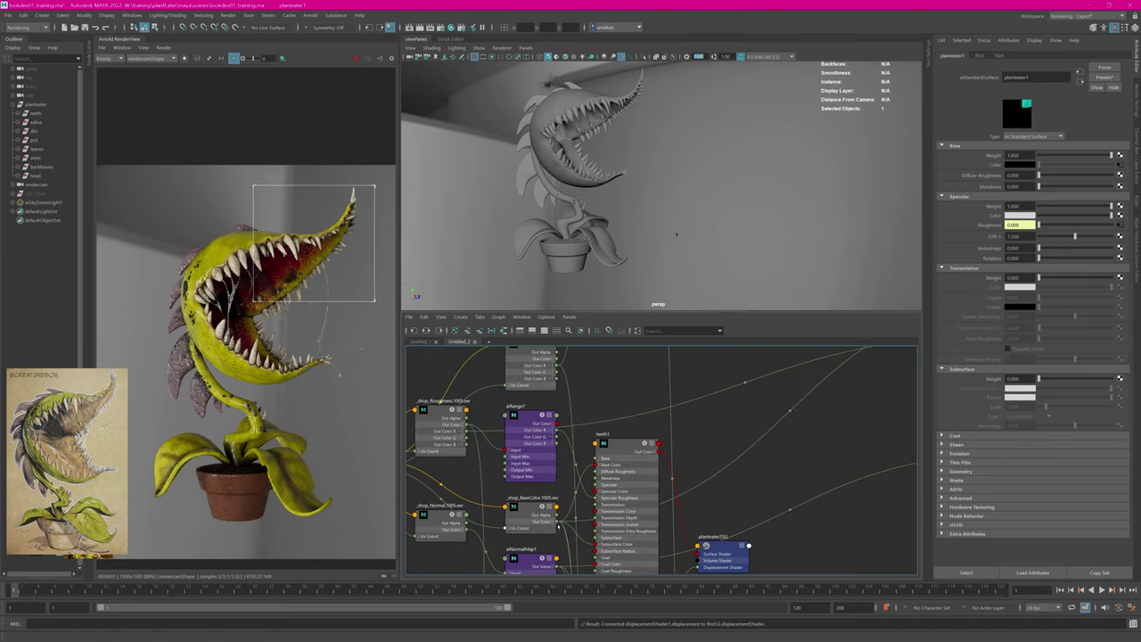
{"action": "middle_click_drag", "start_coordinate": [801, 417], "coordinate": [778, 360], "text": "alt"}
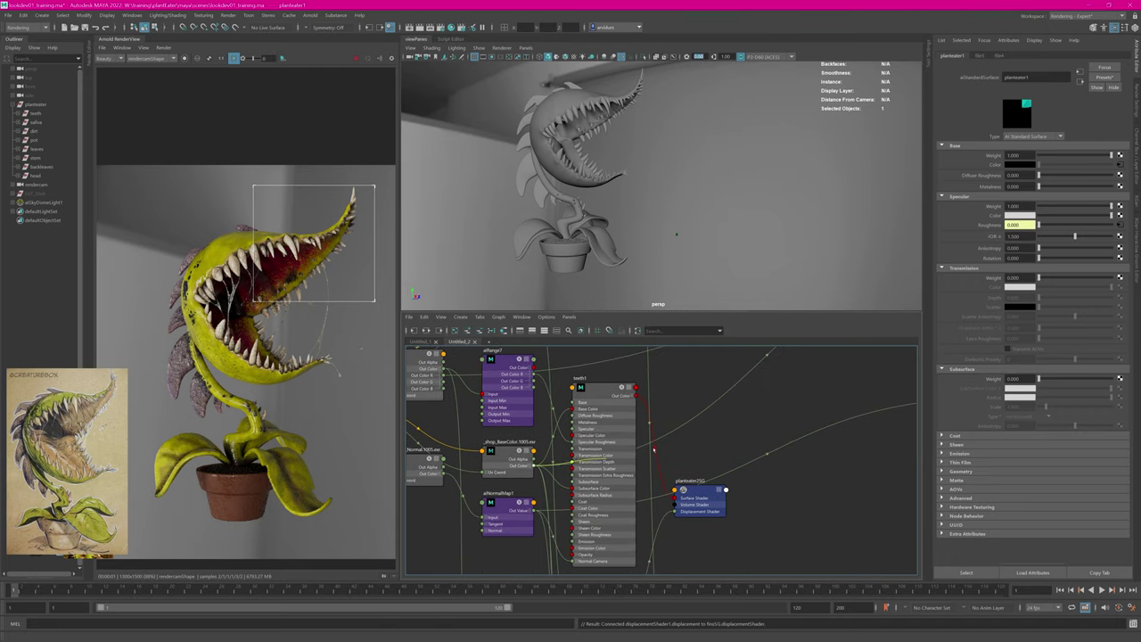
{"action": "middle_click_drag", "start_coordinate": [883, 370], "coordinate": [575, 484], "text": "alt"}
{"action": "scroll", "coordinate": [693, 433], "scroll_direction": "up", "scroll_amount": 3}
{"action": "middle_click_drag", "start_coordinate": [628, 415], "coordinate": [580, 431], "text": "alt"}
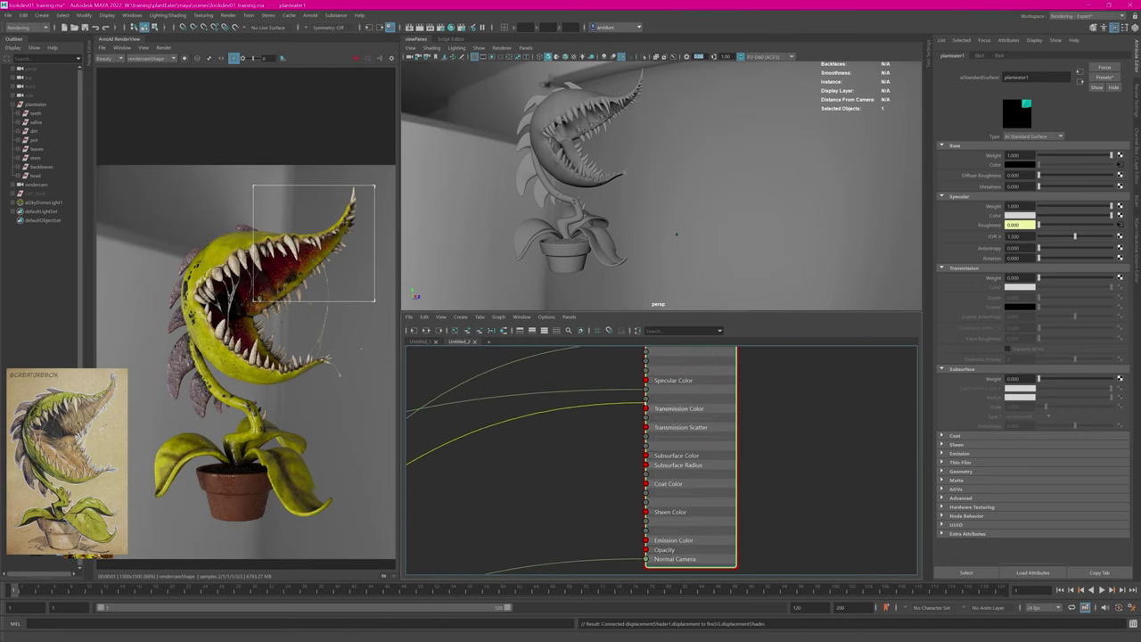
{"action": "left_click", "coordinate": [646, 455]}
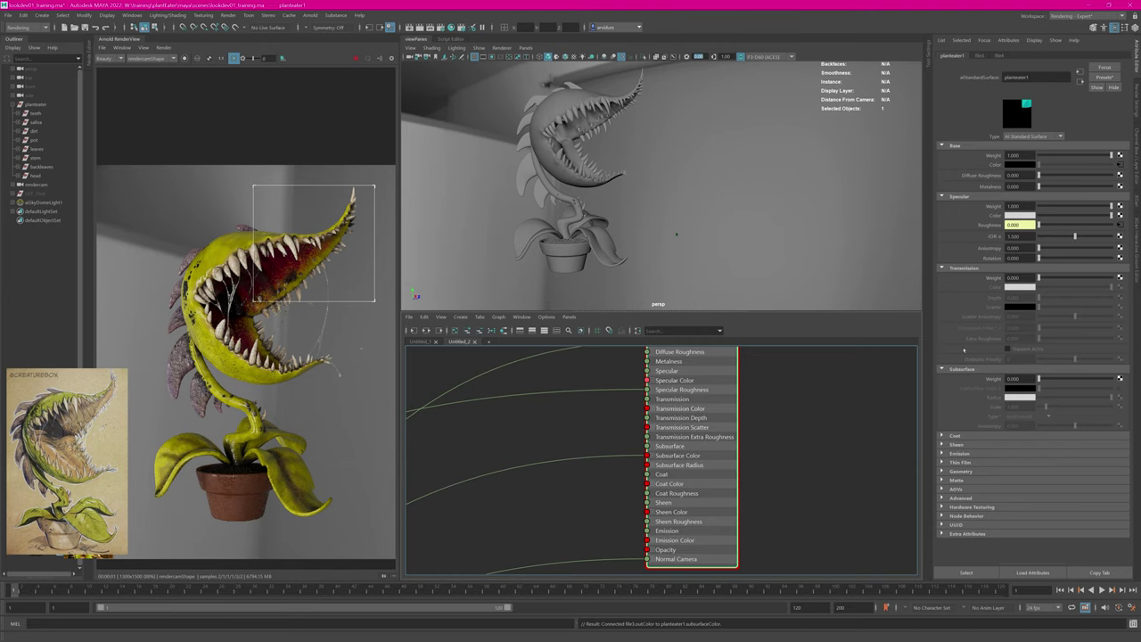
Step: Set the planteater1 subsurface to weight 1.000, type randomwalk_v2 and scale 10.000
{"action": "left_click_drag", "start_coordinate": [1043, 381], "coordinate": [1124, 378]}
{"action": "left_click", "coordinate": [1043, 417]}
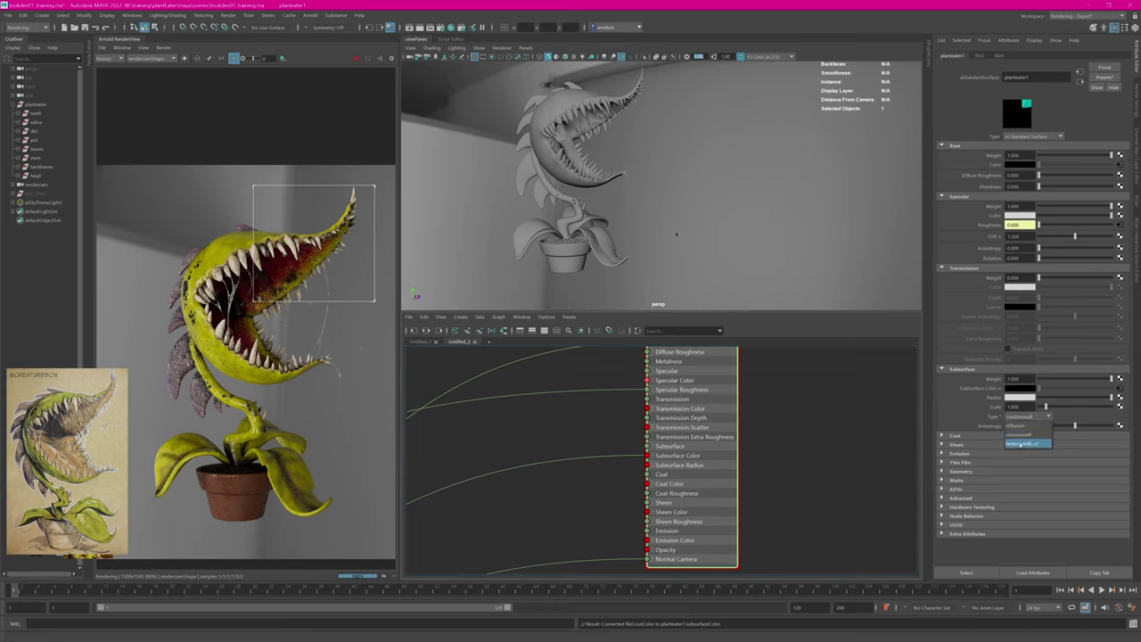
{"action": "left_click", "coordinate": [1036, 443]}
{"action": "left_click_drag", "start_coordinate": [1048, 407], "coordinate": [1128, 402]}
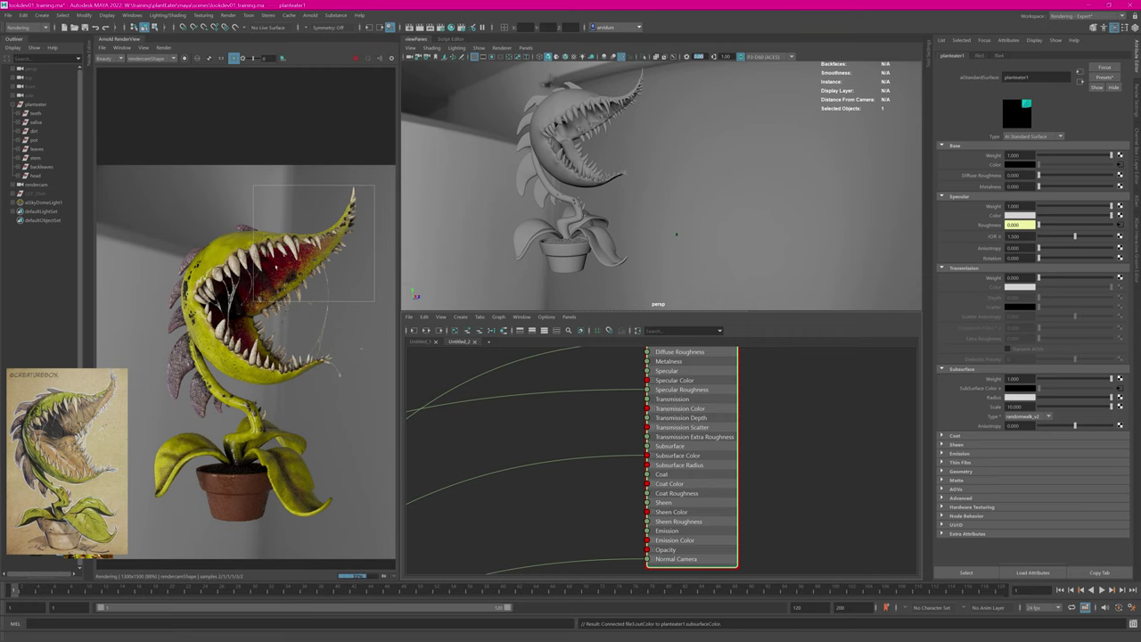
Step: Change the subsurface radius colour of planteater1 from white to a saturated orange tone
{"action": "scroll", "coordinate": [395, 250], "scroll_direction": "up", "scroll_amount": 2}
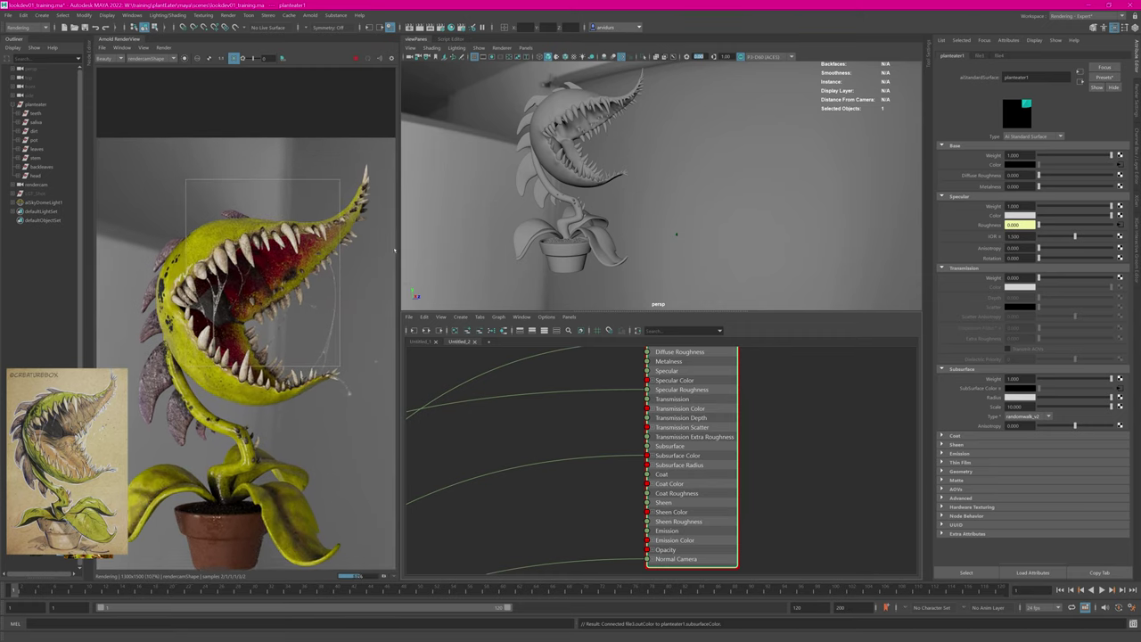
{"action": "scroll", "coordinate": [395, 251], "scroll_direction": "up", "scroll_amount": 1}
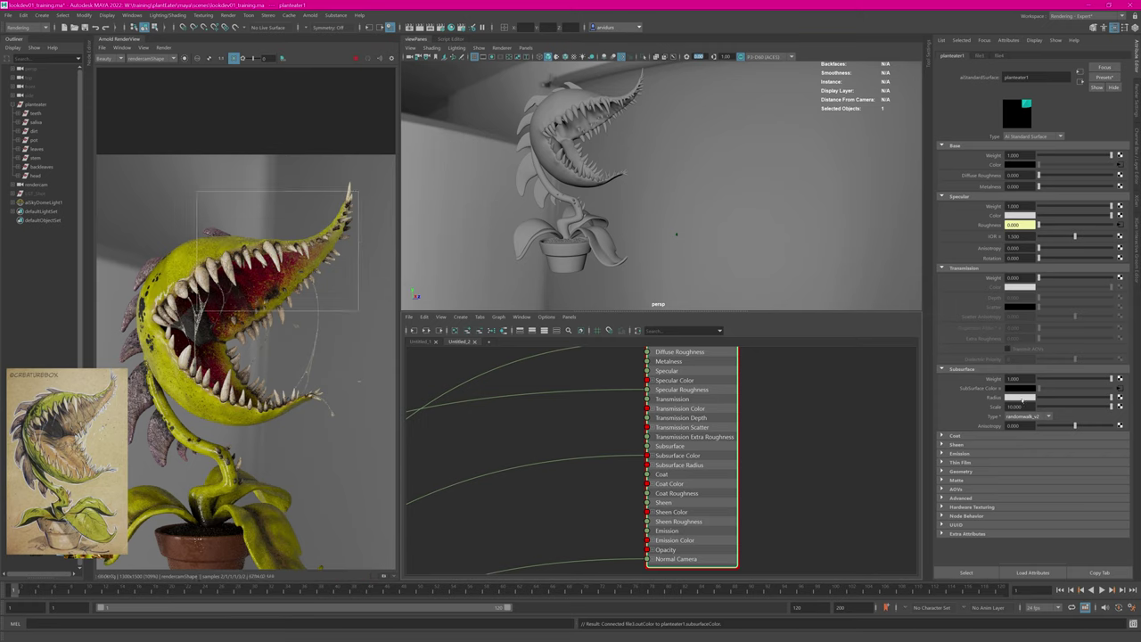
{"action": "left_click", "coordinate": [1020, 397]}
{"action": "left_click", "coordinate": [979, 418]}
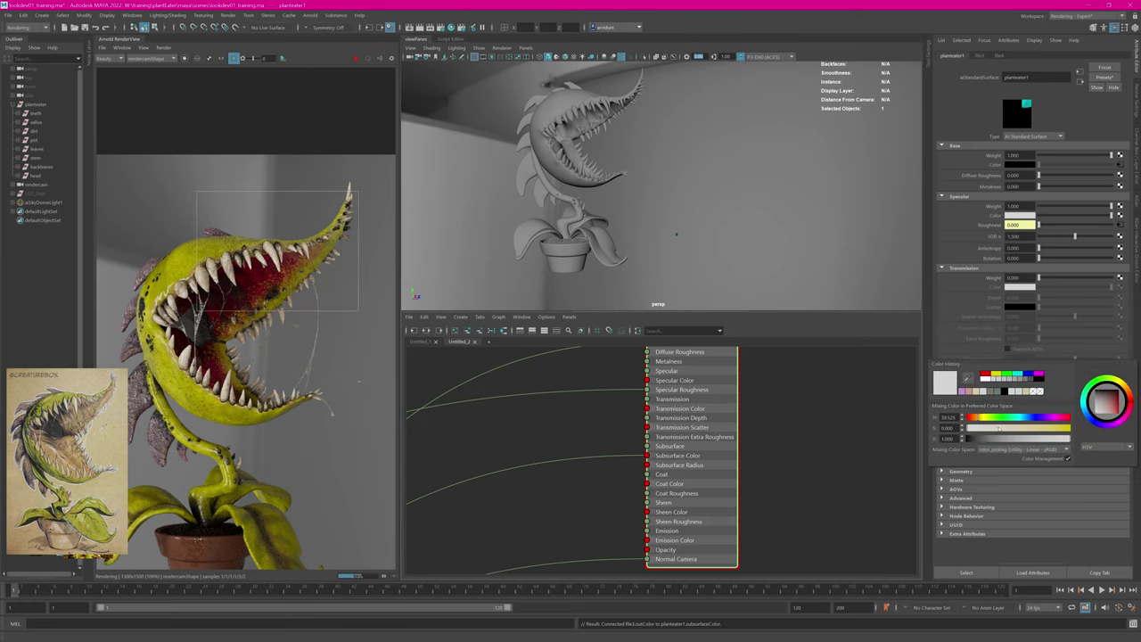
{"action": "left_click", "coordinate": [1028, 428]}
{"action": "left_click", "coordinate": [1048, 428]}
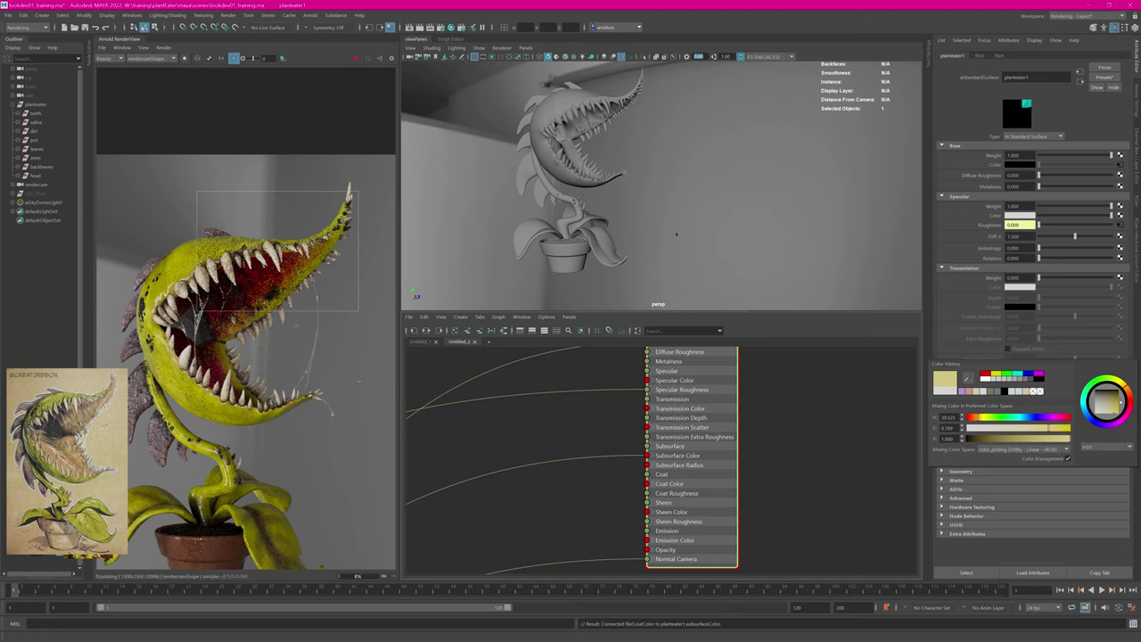
{"action": "left_click_drag", "start_coordinate": [1127, 387], "coordinate": [1132, 396]}
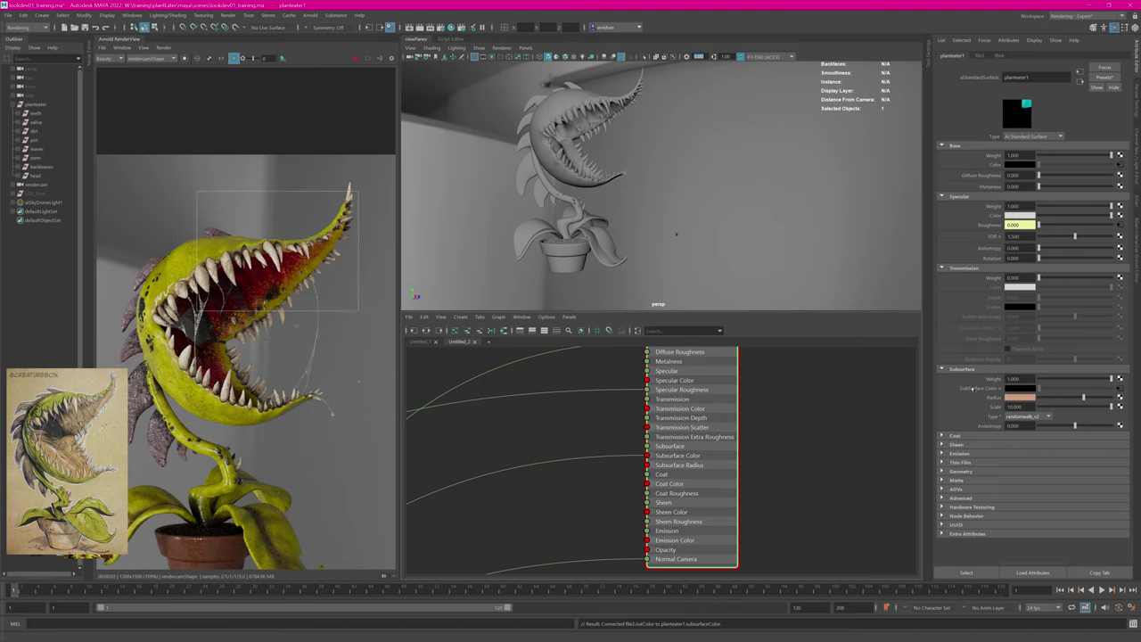
Step: Turn off the render region and frame the whole plant in the Arnold render view
{"action": "left_click_drag", "start_coordinate": [338, 382], "coordinate": [229, 446]}
{"action": "middle_click_drag", "start_coordinate": [295, 428], "coordinate": [338, 326]}
{"action": "left_click_drag", "start_coordinate": [369, 444], "coordinate": [296, 519]}
{"action": "left_click", "coordinate": [319, 428], "text": "shift"}
{"action": "scroll", "coordinate": [322, 385], "scroll_direction": "down", "scroll_amount": 2}
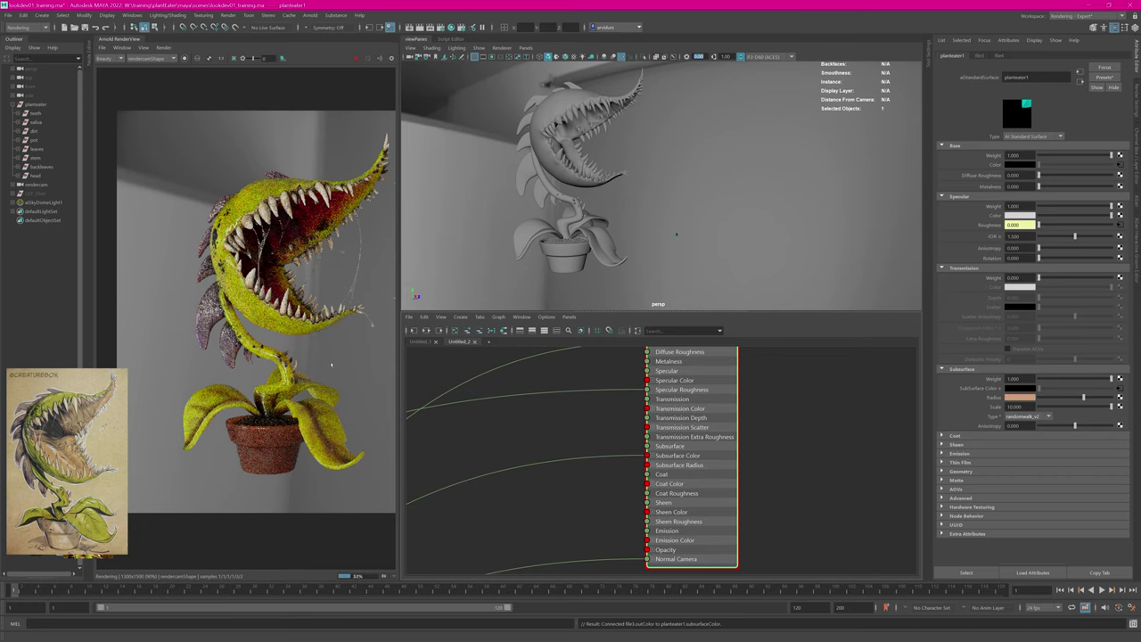
{"action": "middle_click_drag", "start_coordinate": [313, 337], "coordinate": [294, 377]}
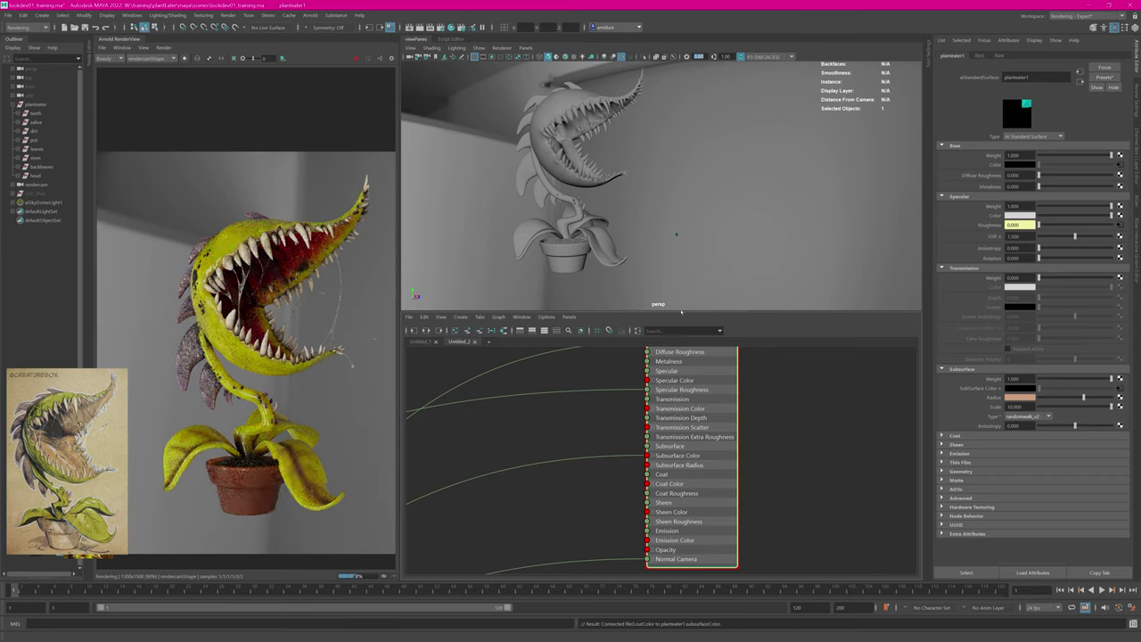
Step: Set the subsurface scale to 5 and shift the radius colour to a yellow-orange tan with saturation 0.786
{"action": "type", "text": "5"}
{"action": "key", "text": "Return"}
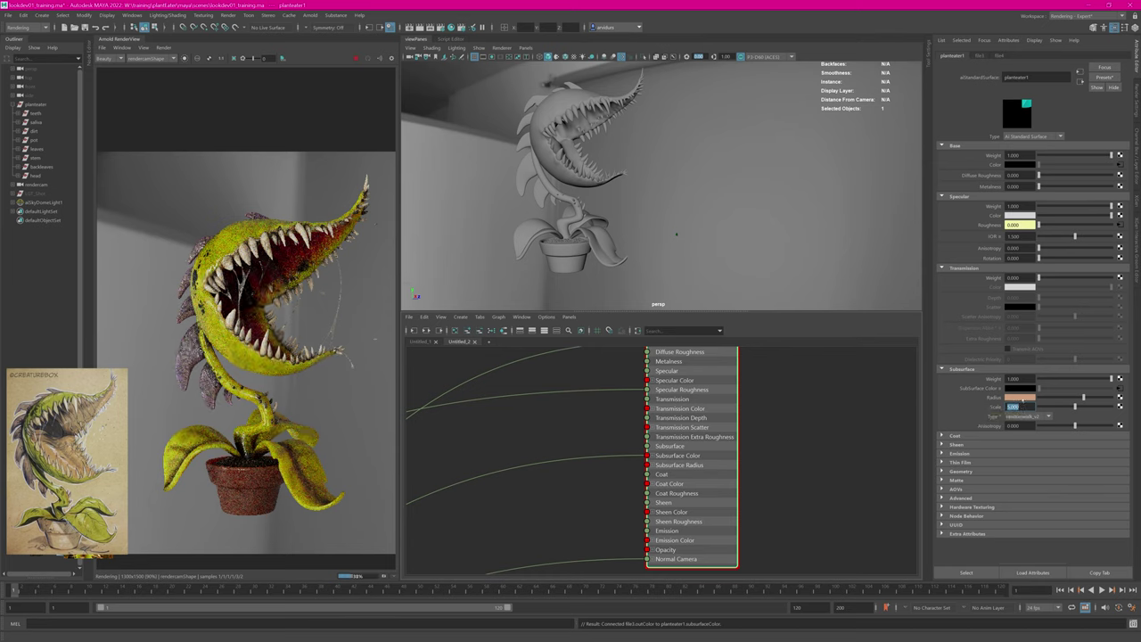
{"action": "left_click", "coordinate": [1021, 398]}
{"action": "left_click", "coordinate": [1129, 405]}
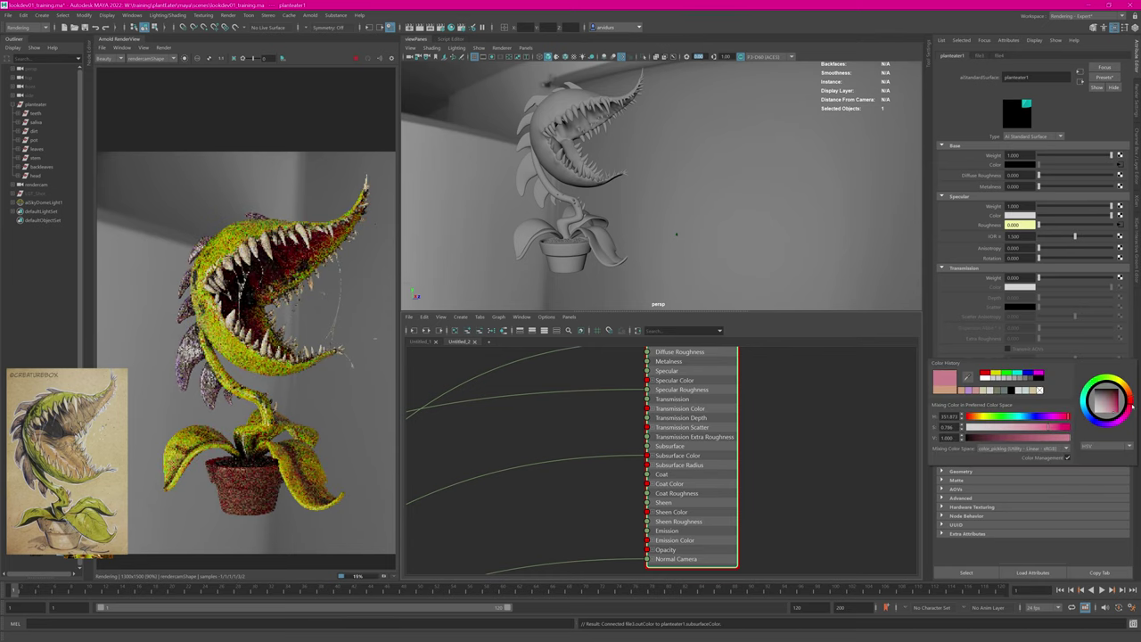
{"action": "left_click", "coordinate": [1118, 379]}
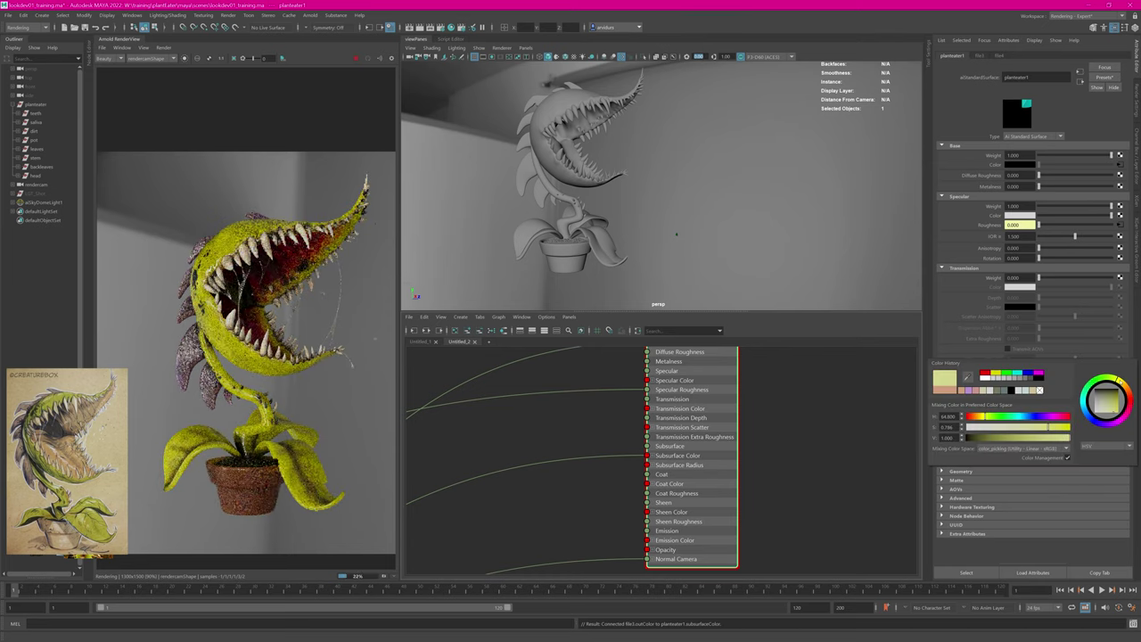
{"action": "left_click", "coordinate": [1128, 389]}
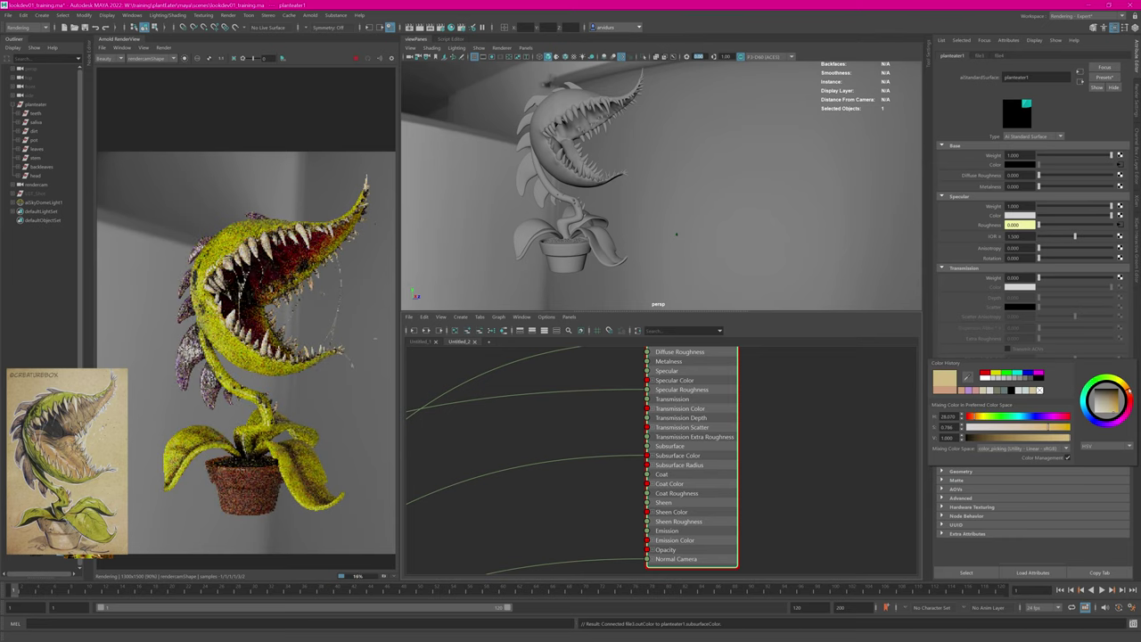
Step: Create an aiColorCorrect node in the shading graph beside the planteater1 shader
{"action": "middle_click_drag", "start_coordinate": [514, 424], "coordinate": [603, 465], "text": "alt"}
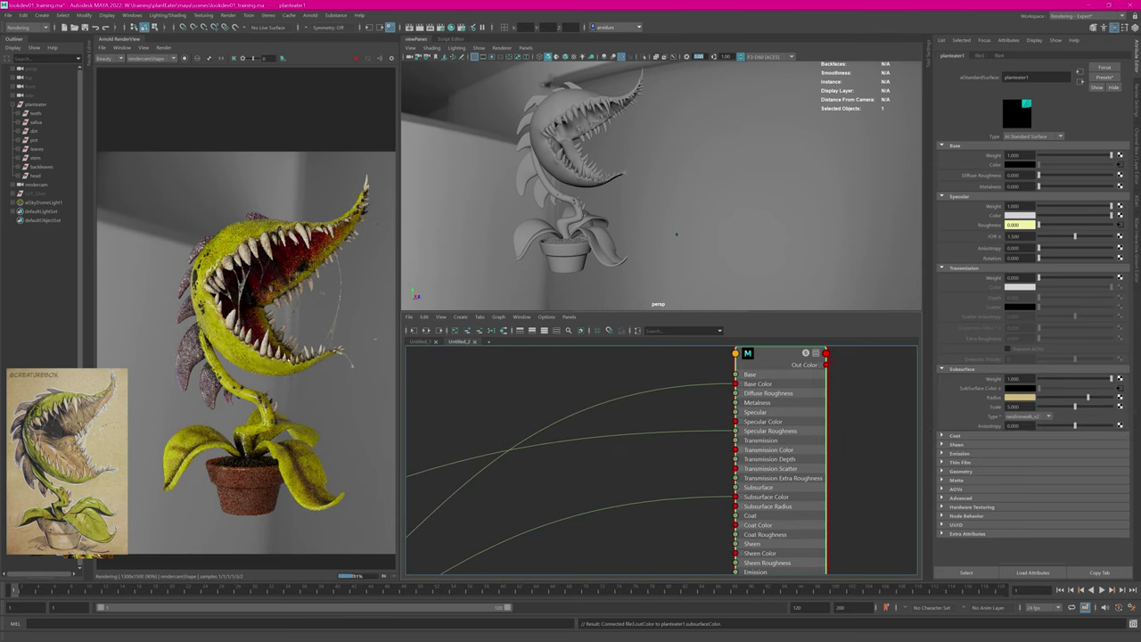
{"action": "scroll", "coordinate": [624, 406], "scroll_direction": "down", "scroll_amount": 3}
{"action": "key", "text": "Tab"}
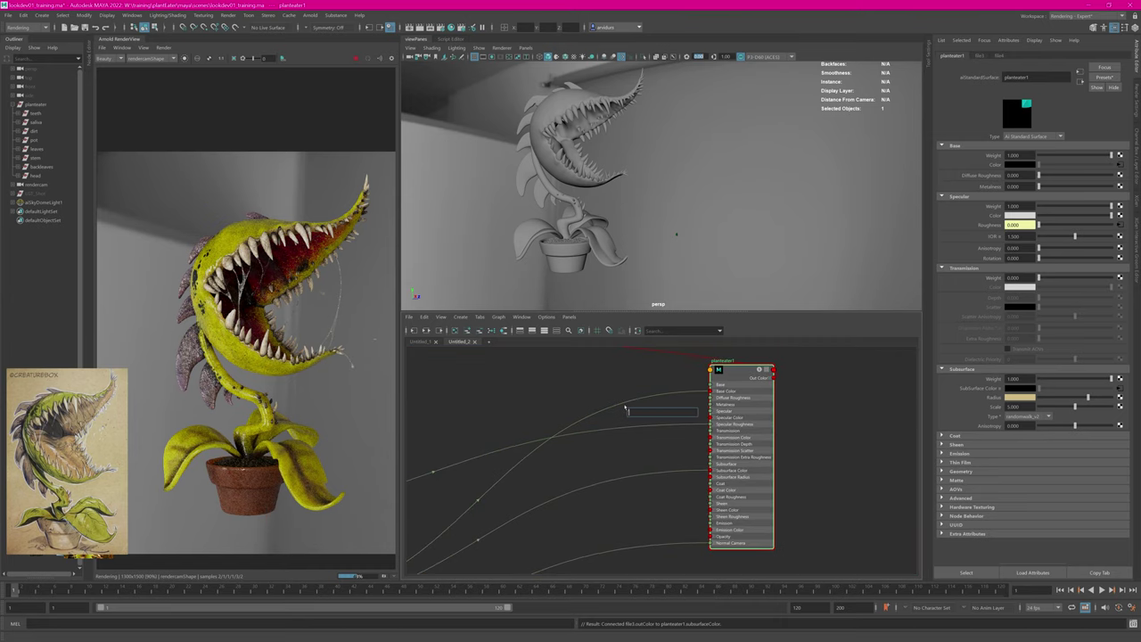
{"action": "type", "text": "col"}
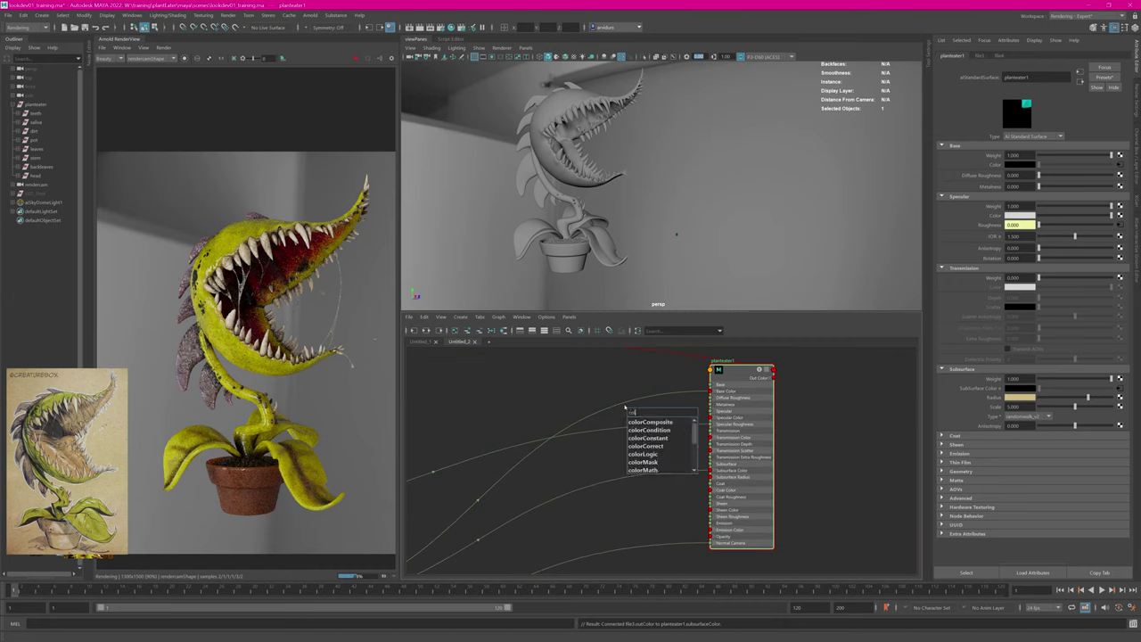
{"action": "key", "text": "BackSpace"}
{"action": "key", "text": "BackSpace"}
{"action": "type", "text": "aico"}
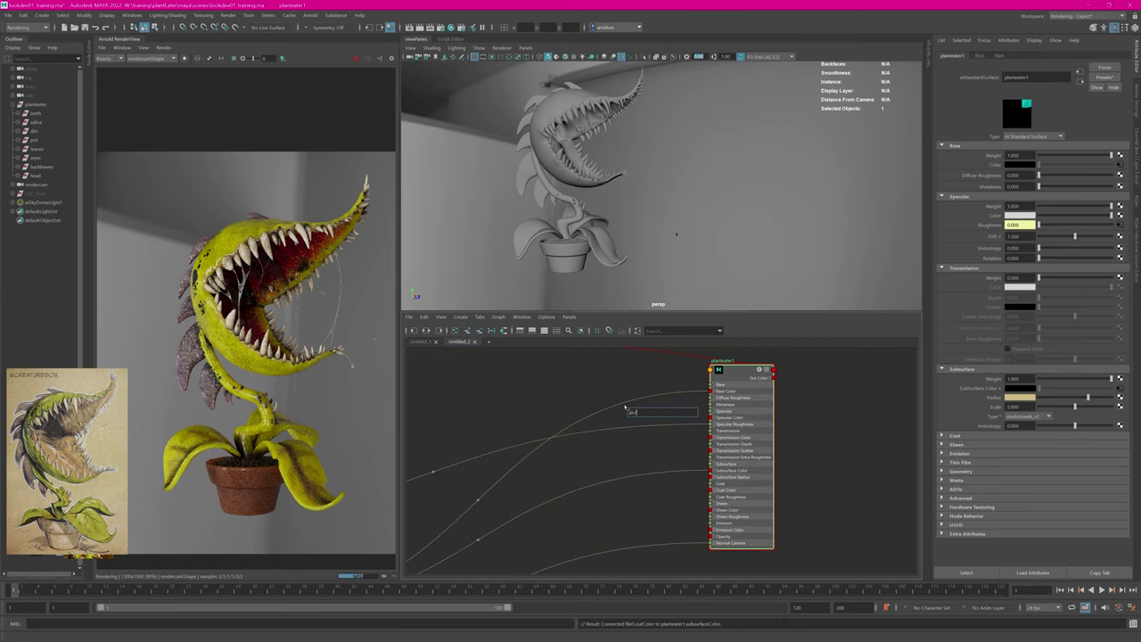
{"action": "type", "text": "rr"}
{"action": "key", "text": "BackSpace"}
{"action": "key", "text": "BackSpace"}
{"action": "key", "text": "Down"}
{"action": "key", "text": "Down"}
{"action": "key", "text": "Return"}
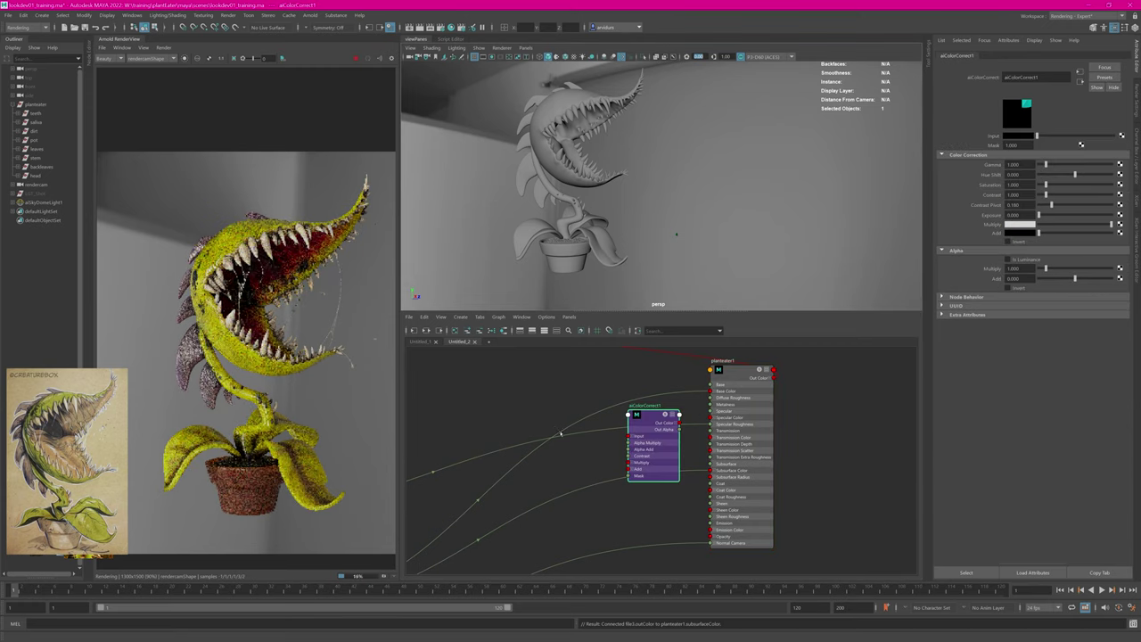
Step: Connect the BaseColor texture's Out Color to the Input of the aiColorCorrect1 node
{"action": "middle_click_drag", "start_coordinate": [625, 407], "coordinate": [828, 283], "text": "alt"}
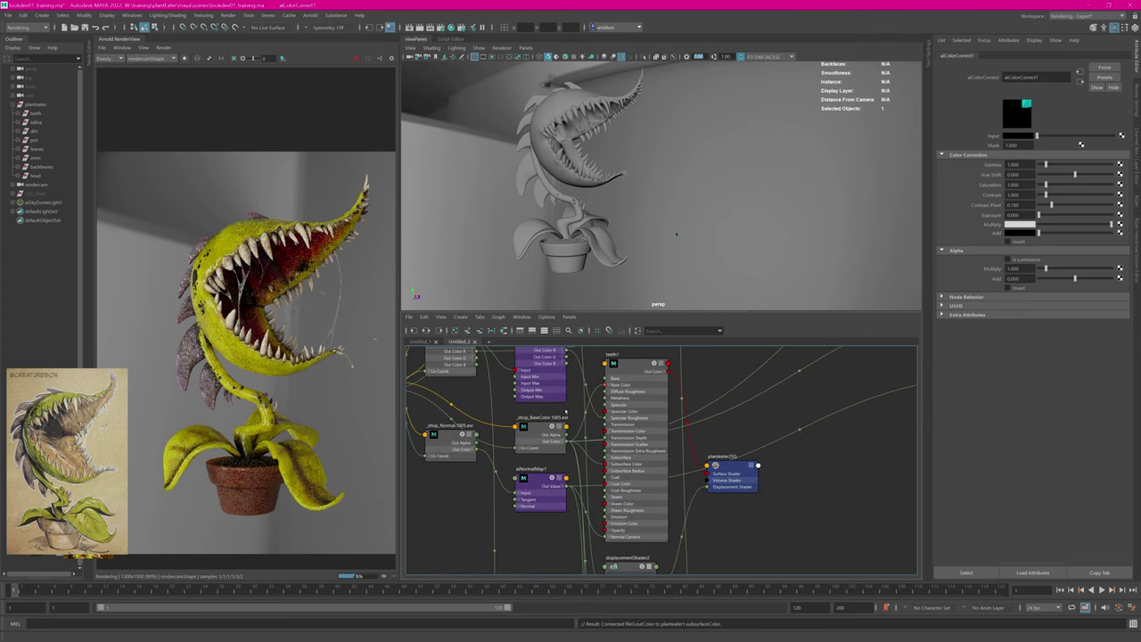
{"action": "middle_click_drag", "start_coordinate": [825, 379], "coordinate": [526, 517], "text": "alt"}
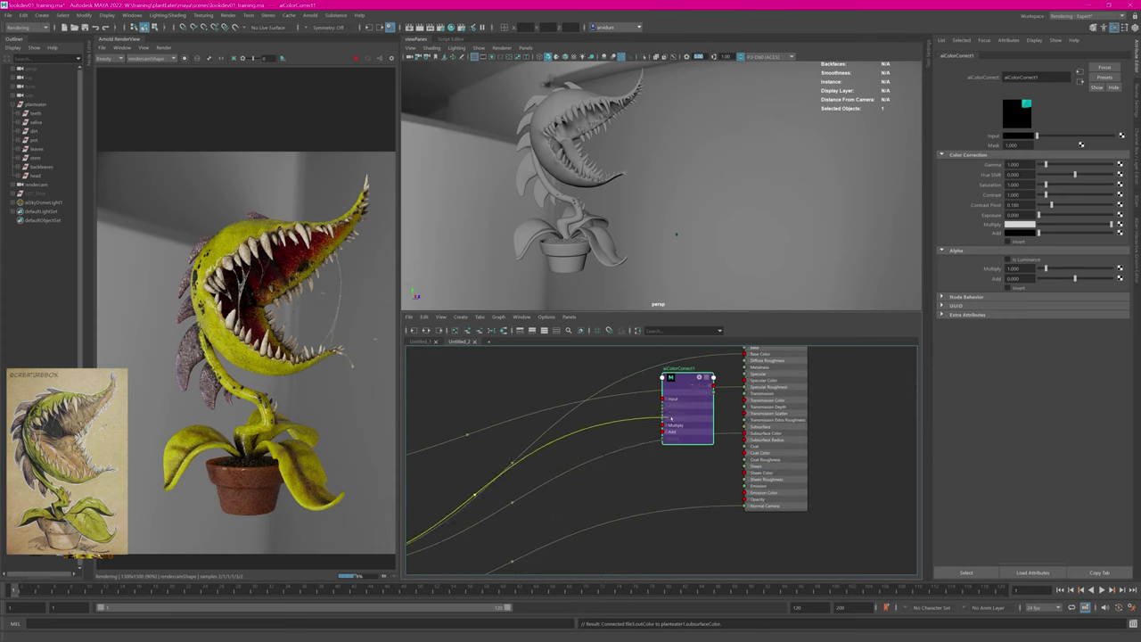
{"action": "scroll", "coordinate": [673, 416], "scroll_direction": "up", "scroll_amount": 3}
{"action": "left_click", "coordinate": [690, 389]}
{"action": "middle_click_drag", "start_coordinate": [691, 389], "coordinate": [606, 418], "text": "alt"}
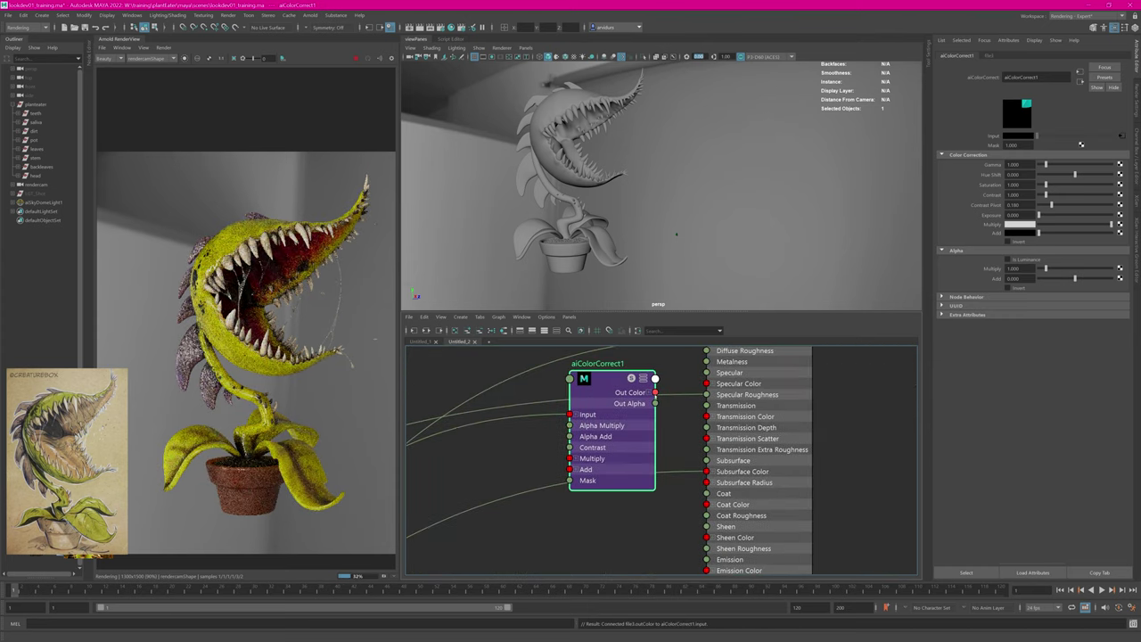
Step: Connect aiColorCorrect1's Out Color to planteater1's Subsurface Color and place the node away from the shader
{"action": "left_click", "coordinate": [655, 390]}
{"action": "middle_click_drag", "start_coordinate": [690, 477], "coordinate": [650, 408], "text": "alt"}
{"action": "left_click_drag", "start_coordinate": [649, 408], "coordinate": [665, 402]}
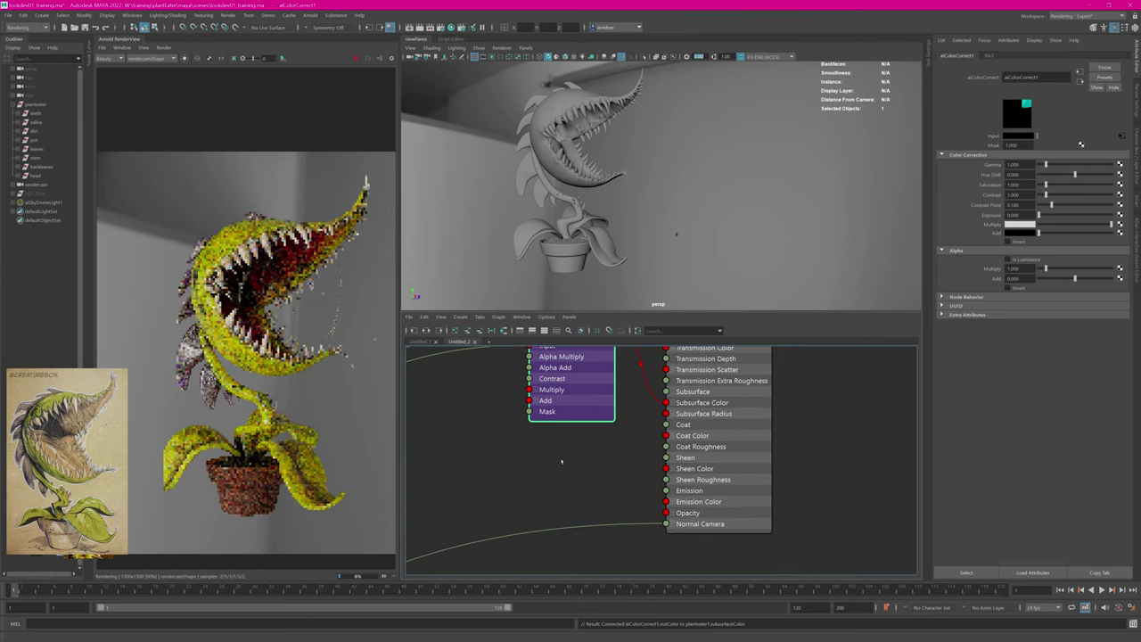
{"action": "middle_click_drag", "start_coordinate": [549, 318], "coordinate": [562, 377], "text": "alt"}
{"action": "left_click_drag", "start_coordinate": [563, 377], "coordinate": [522, 438]}
Step: Adjust the aiColorCorrect1 correction with a hue shift of 0.040, a lower gamma and a slightly darker Multiply colour
{"action": "left_click_drag", "start_coordinate": [1019, 175], "coordinate": [1029, 175], "text": "ctrl"}
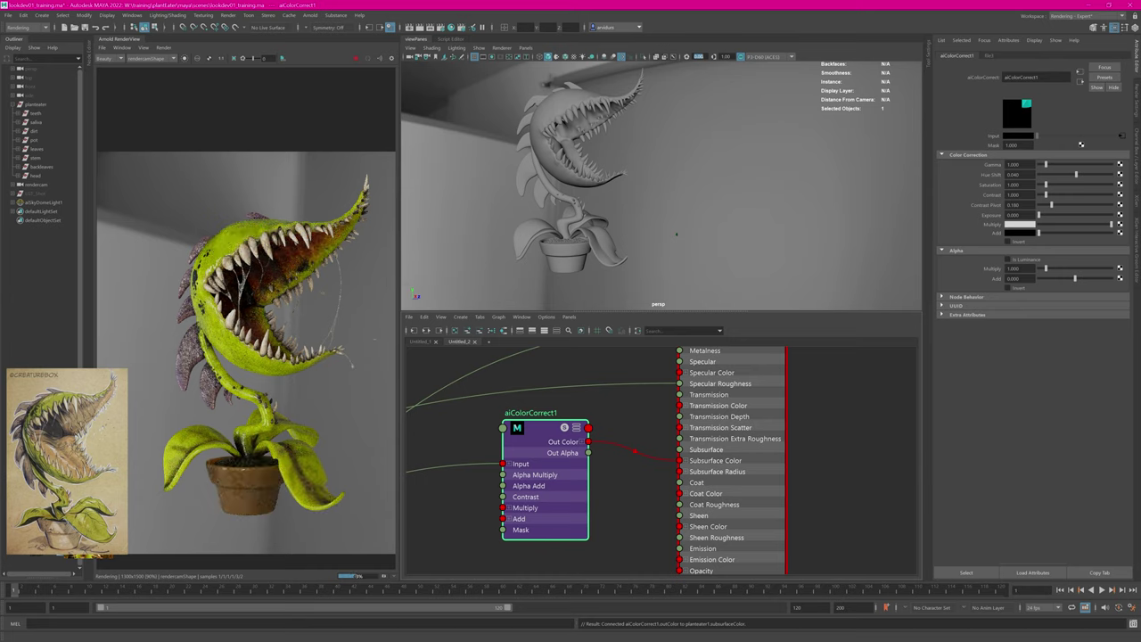
{"action": "mouse_move", "coordinate": [1019, 165]}
{"action": "left_mouse_down", "text": "ctrl"}
{"action": "mouse_move", "coordinate": [1041, 165]}
{"action": "mouse_move", "coordinate": [1017, 165]}
{"action": "left_mouse_up", "text": "ctrl"}
{"action": "left_click_drag", "start_coordinate": [1110, 225], "coordinate": [1099, 225]}
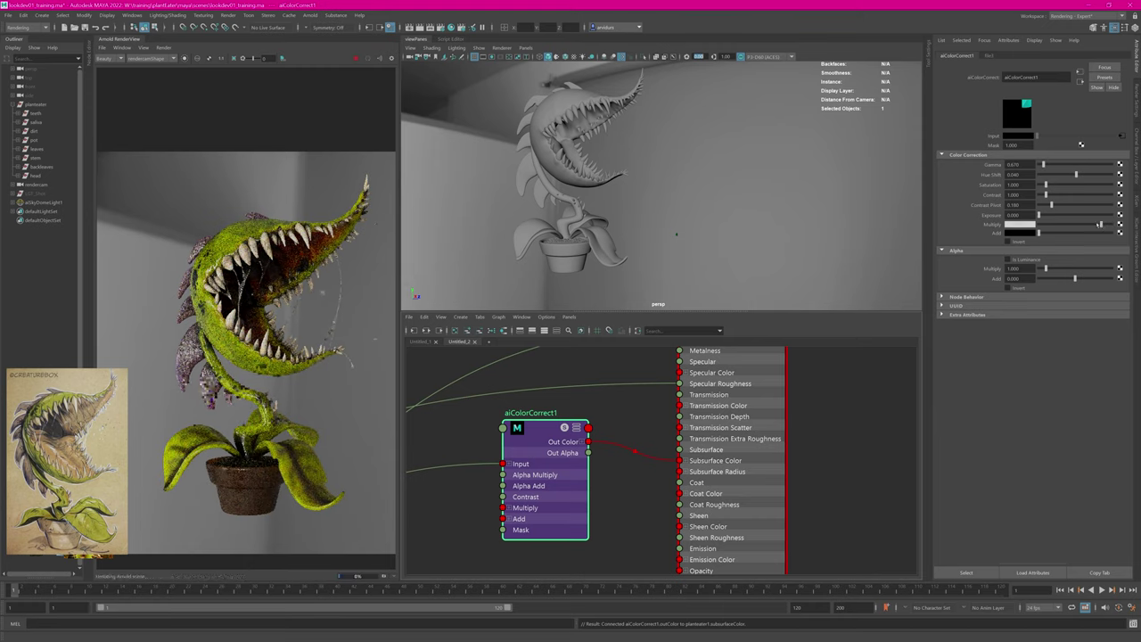
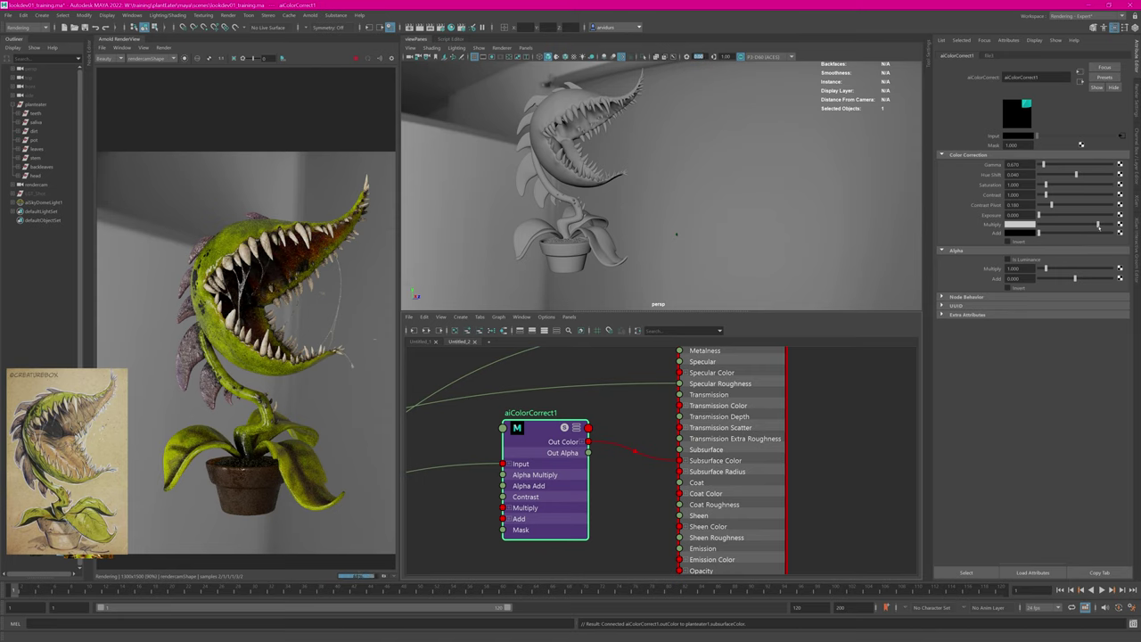
Step: Set the Gamma of aiColorCorrect1 to 0.8
{"action": "double_click", "coordinate": [1014, 165]}
{"action": "type", "text": "8"}
{"action": "key", "text": "Return"}
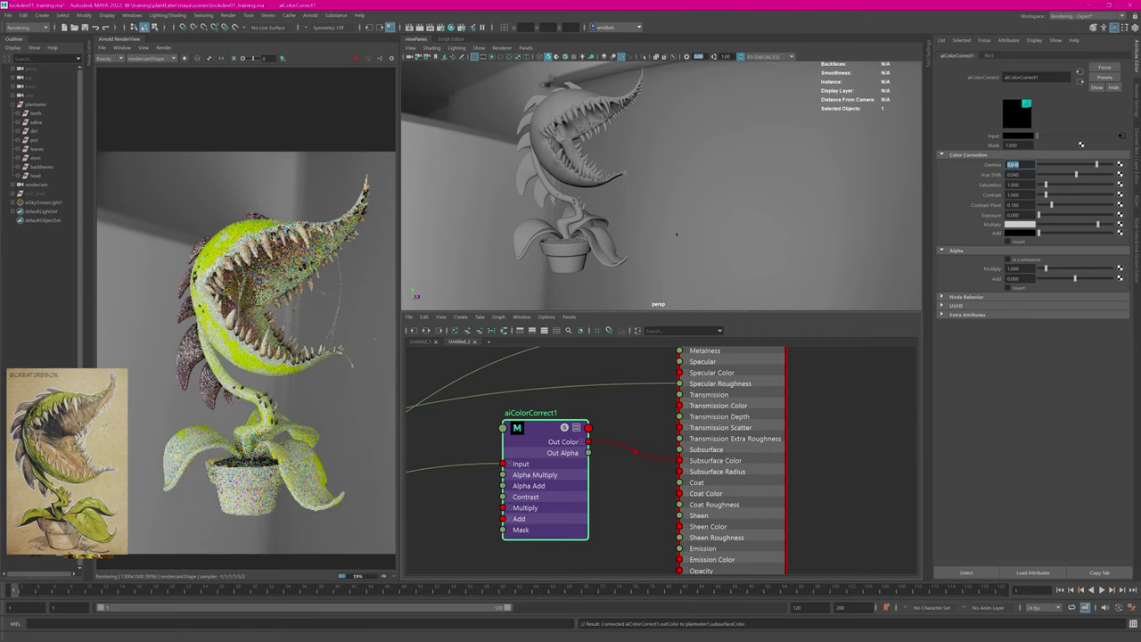
{"action": "type", "text": "1"}
{"action": "key", "text": "Return"}
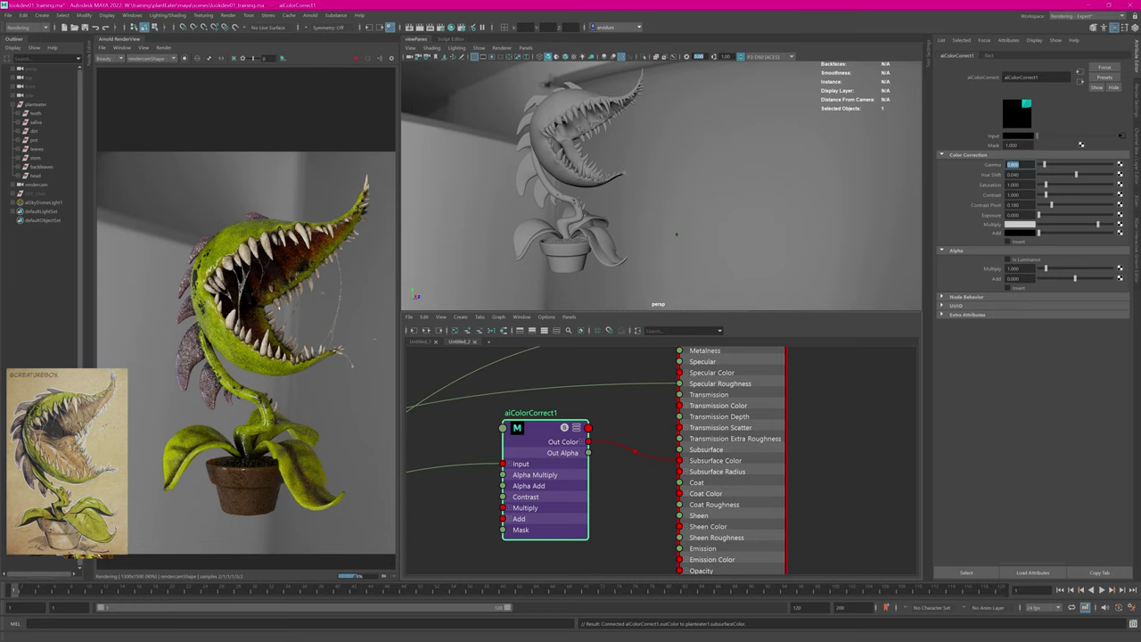
Step: Duplicate the planteater1 shader with its connections to the existing texture network
{"action": "mouse_move", "coordinate": [374, 320]}
{"action": "middle_mouse_down"}
{"action": "mouse_move", "coordinate": [332, 304]}
{"action": "mouse_move", "coordinate": [360, 312]}
{"action": "middle_mouse_up"}
{"action": "scroll", "coordinate": [333, 322], "scroll_direction": "down", "scroll_amount": 4}
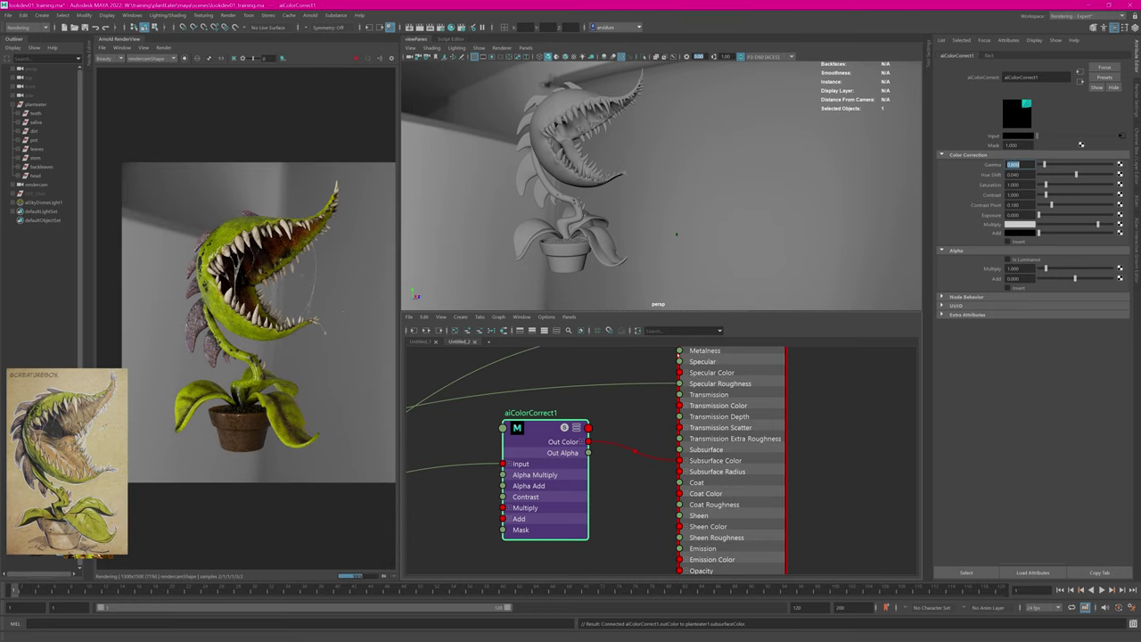
{"action": "left_click", "coordinate": [832, 377]}
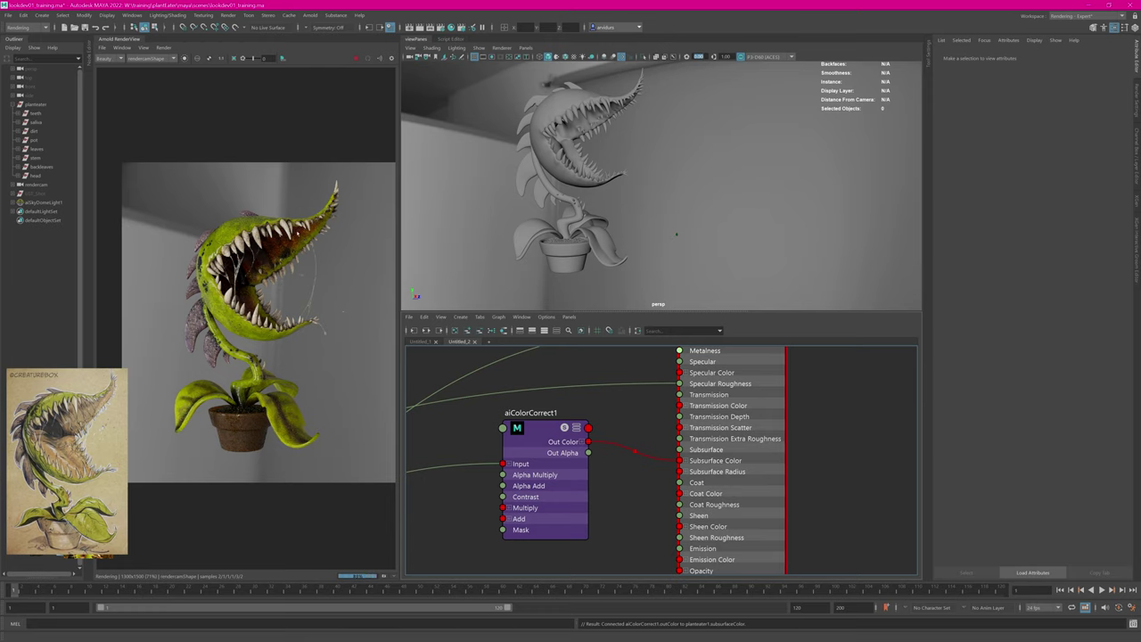
{"action": "scroll", "coordinate": [817, 416], "scroll_direction": "down", "scroll_amount": 5}
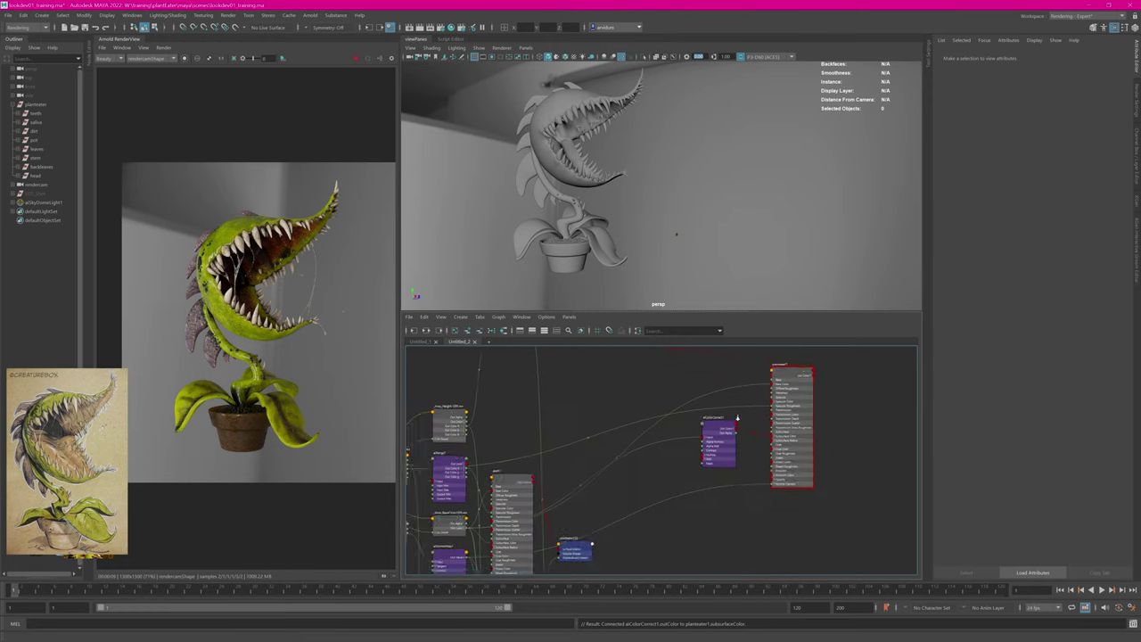
{"action": "left_click", "coordinate": [693, 410]}
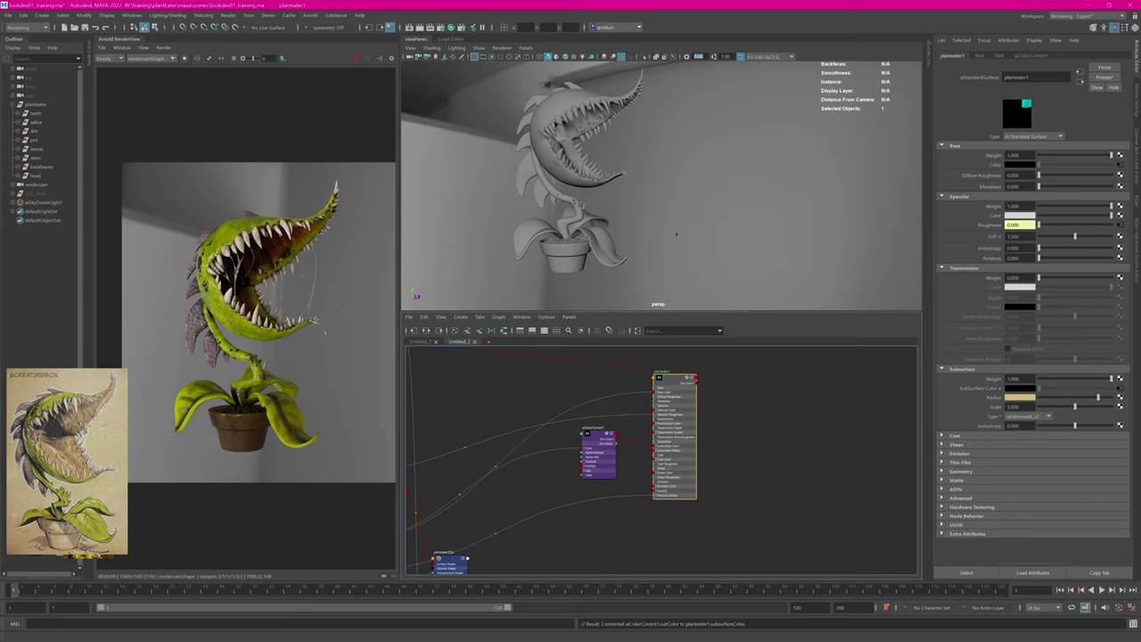
{"action": "left_click", "coordinate": [428, 316]}
{"action": "mouse_move", "coordinate": [499, 410]}
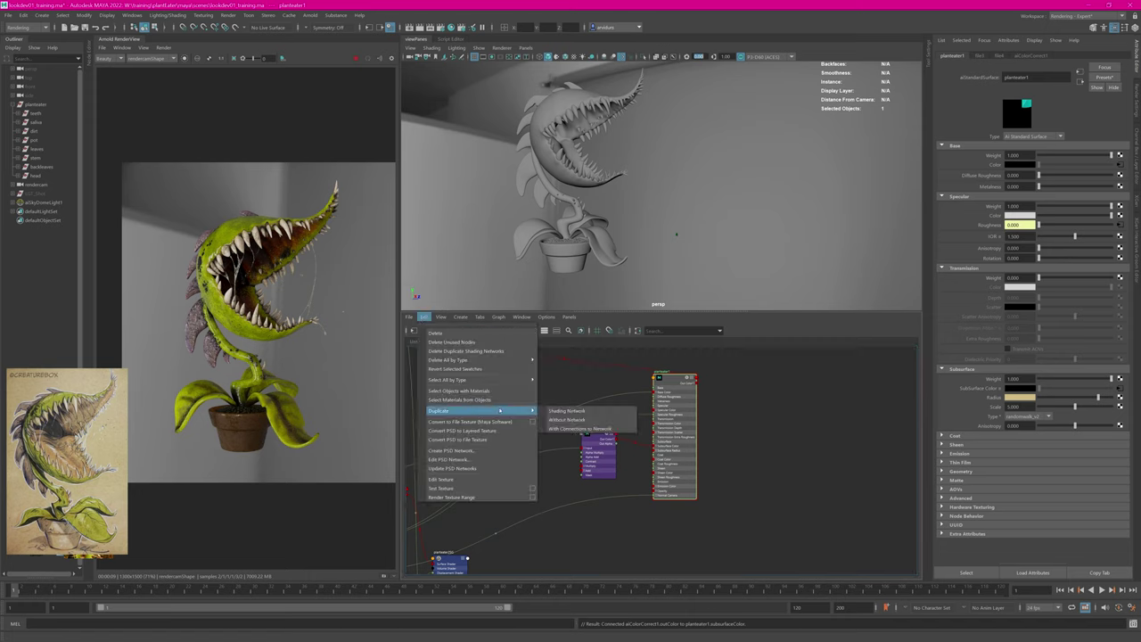
{"action": "left_click", "coordinate": [559, 428]}
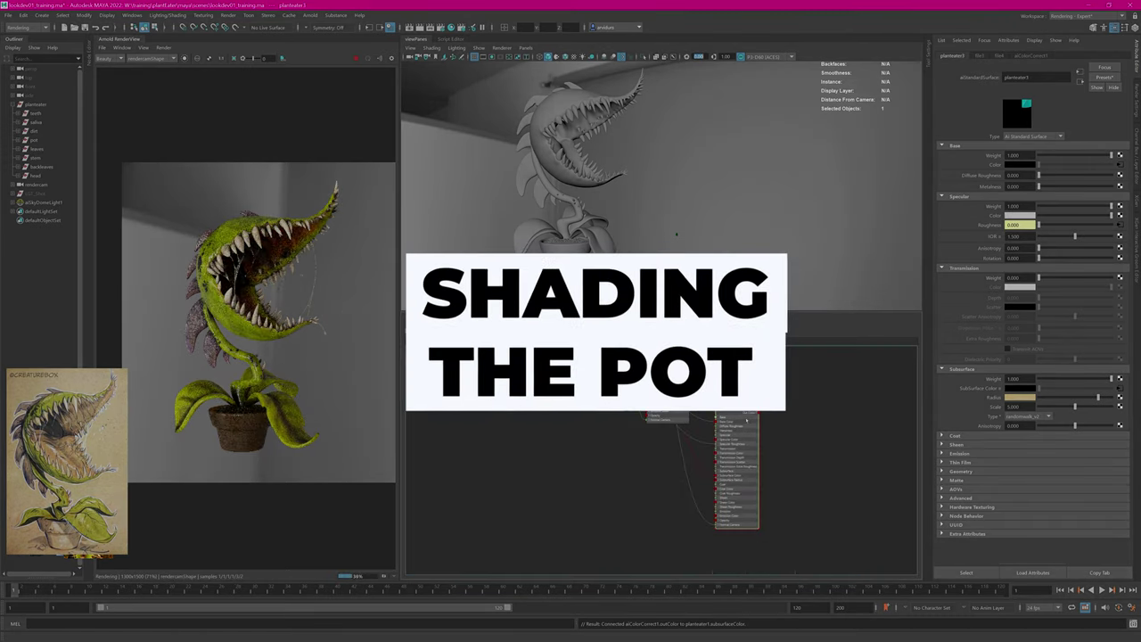
Step: Rename the duplicated shader pot1 and assign it to the pot geometry
{"action": "left_click_drag", "start_coordinate": [747, 420], "coordinate": [718, 463]}
{"action": "double_click", "coordinate": [699, 445]}
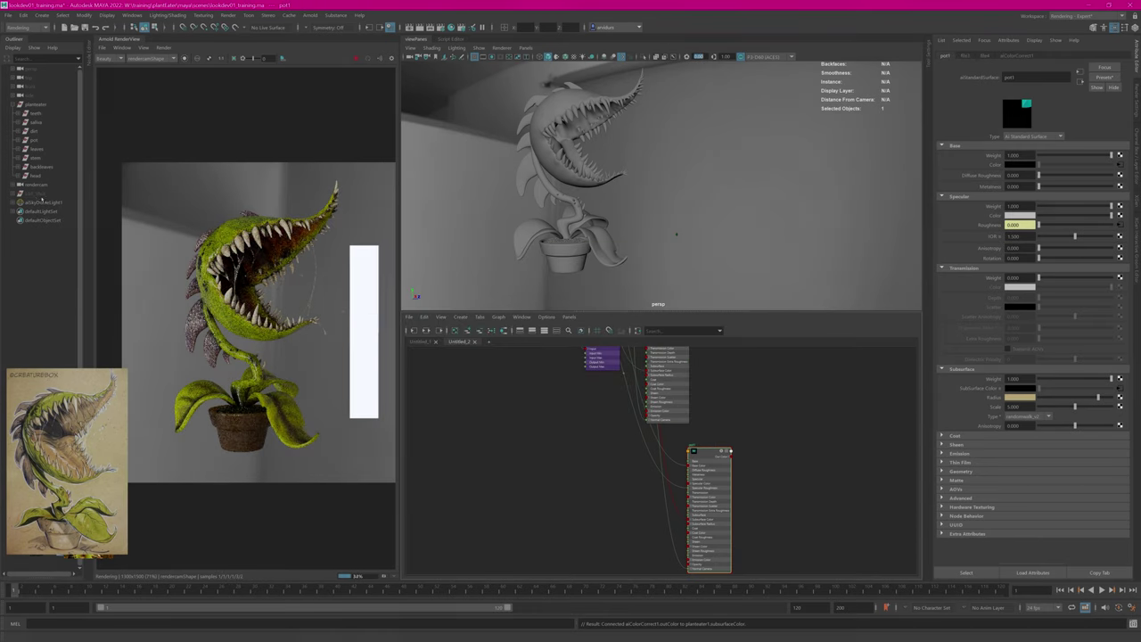
{"action": "left_click", "coordinate": [34, 140]}
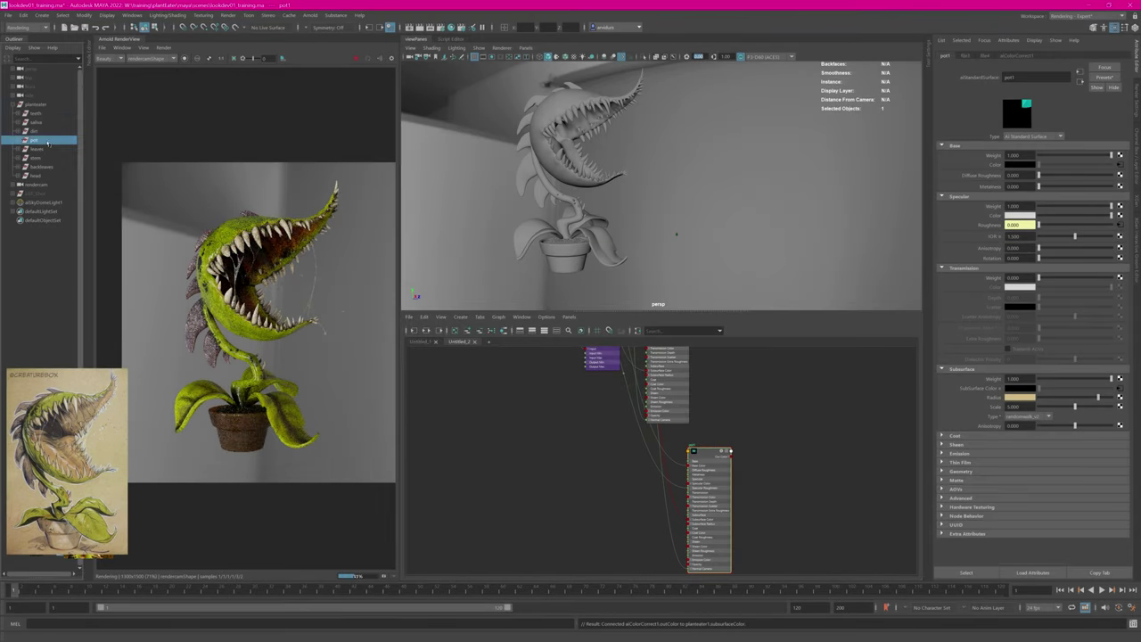
{"action": "right_click_drag", "start_coordinate": [710, 454], "coordinate": [707, 427]}
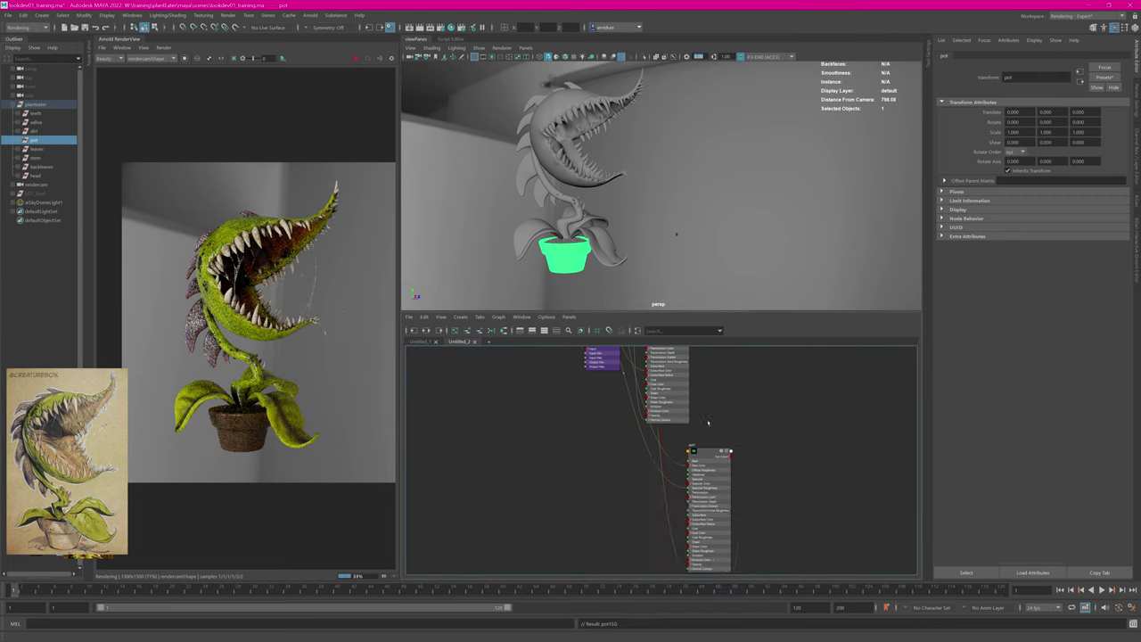
Step: Set the Subsurface Weight of the pot1 shader to 0
{"action": "middle_click_drag", "start_coordinate": [763, 510], "coordinate": [759, 365], "text": "alt"}
{"action": "middle_click_drag", "start_coordinate": [768, 554], "coordinate": [749, 432], "text": "alt"}
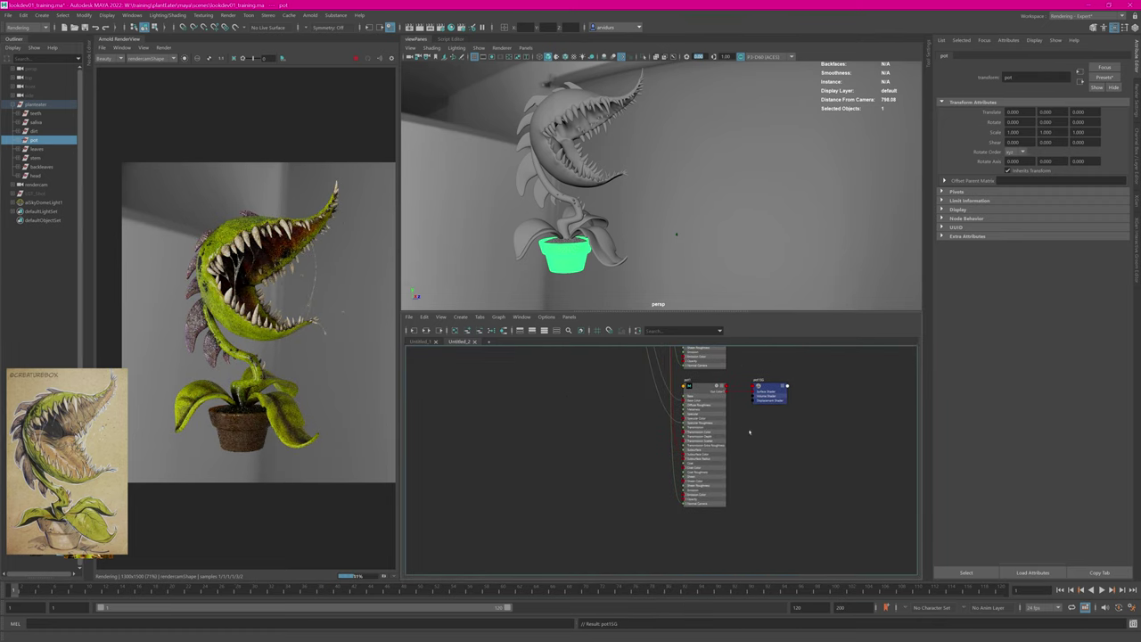
{"action": "left_click", "coordinate": [699, 390]}
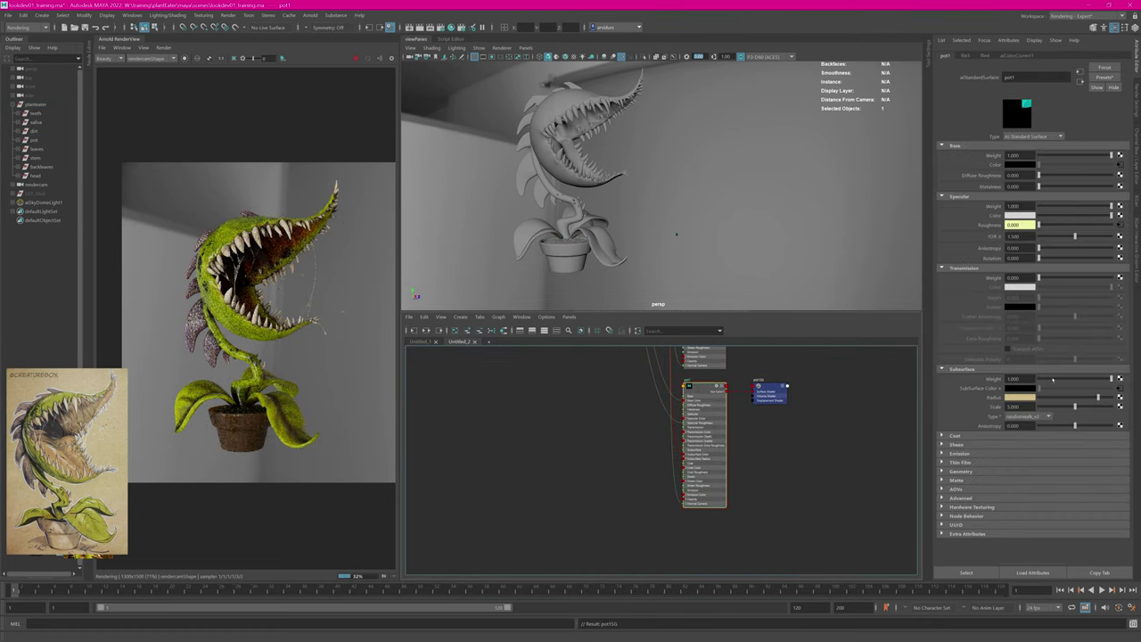
{"action": "left_click_drag", "start_coordinate": [1052, 378], "coordinate": [1038, 380]}
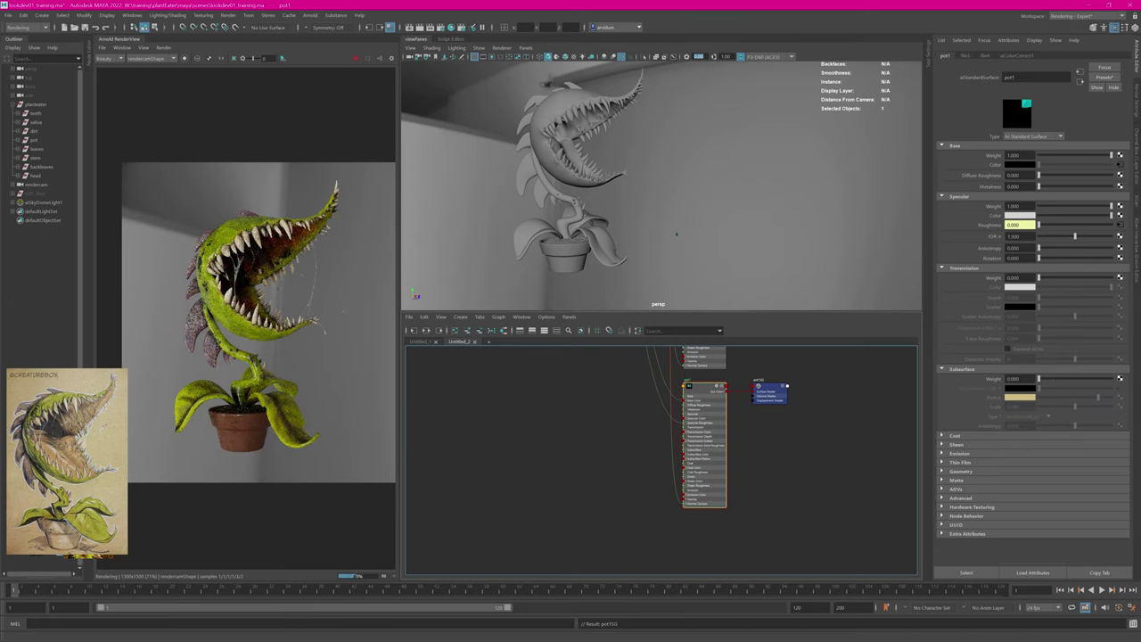
Step: Create an aiRange node beside the pot1 shader in the node graph
{"action": "middle_click_drag", "start_coordinate": [593, 435], "coordinate": [549, 484]}
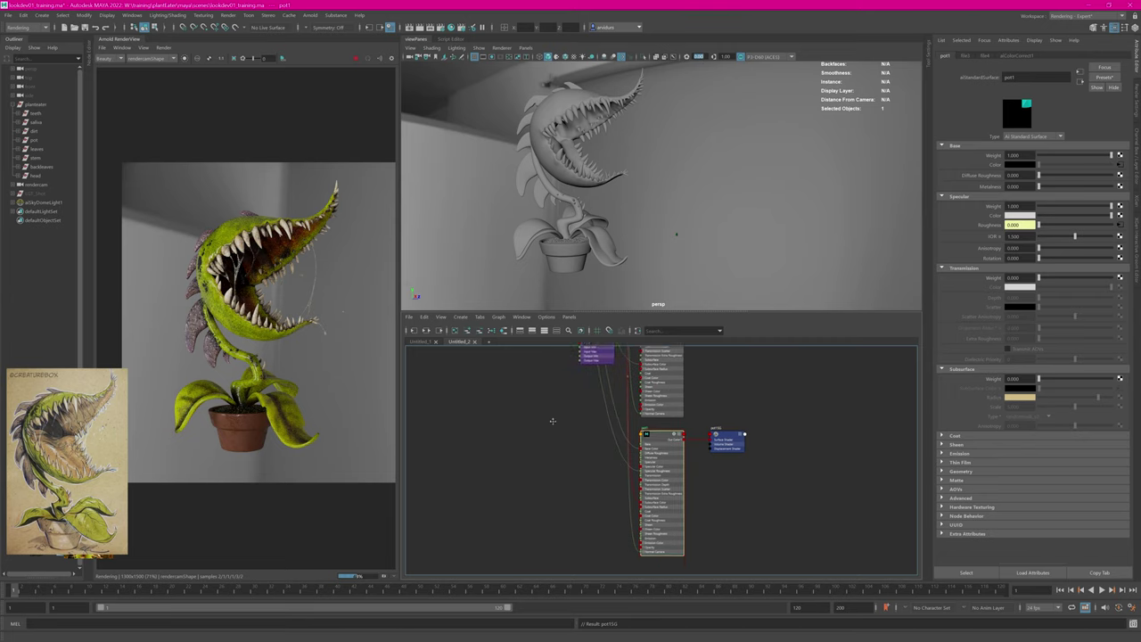
{"action": "middle_click_drag", "start_coordinate": [553, 420], "coordinate": [555, 401], "text": "alt"}
{"action": "scroll", "coordinate": [582, 456], "scroll_direction": "up", "scroll_amount": 2}
{"action": "key", "text": "Tab"}
{"action": "type", "text": "range"}
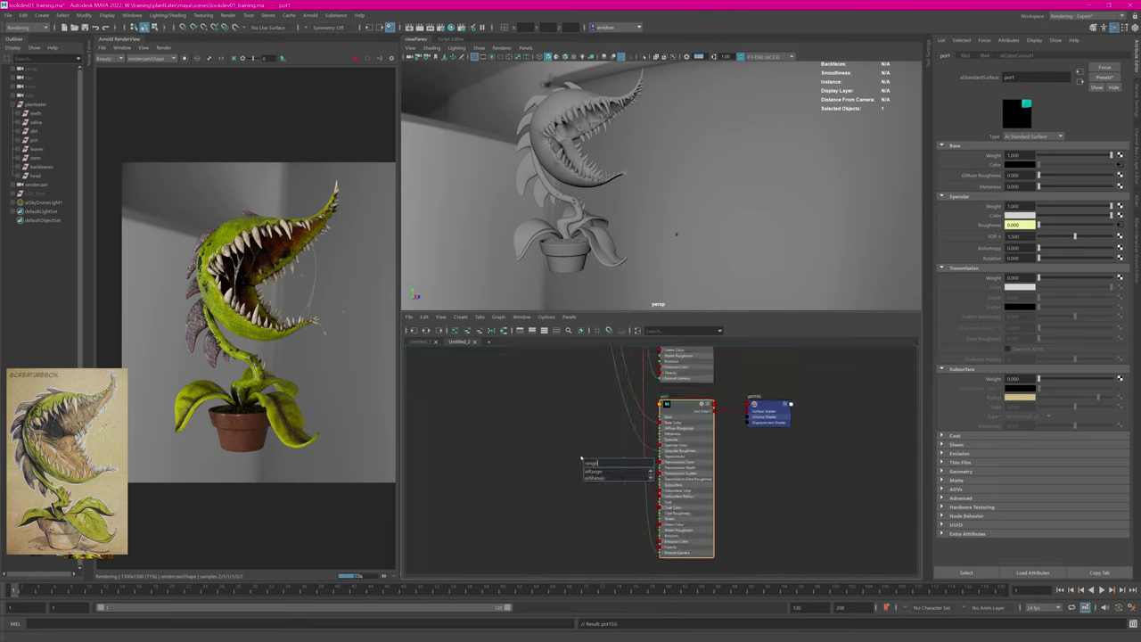
{"action": "key", "text": "Down"}
{"action": "key", "text": "Return"}
{"action": "left_click", "coordinate": [598, 426]}
Step: Connect the Roughness texture's Out Color to the Input of the aiRange9 node
{"action": "middle_click_drag", "start_coordinate": [604, 463], "coordinate": [598, 567], "text": "alt"}
{"action": "middle_click_drag", "start_coordinate": [525, 520], "coordinate": [525, 543], "text": "alt"}
{"action": "middle_click_drag", "start_coordinate": [437, 361], "coordinate": [470, 476], "text": "alt"}
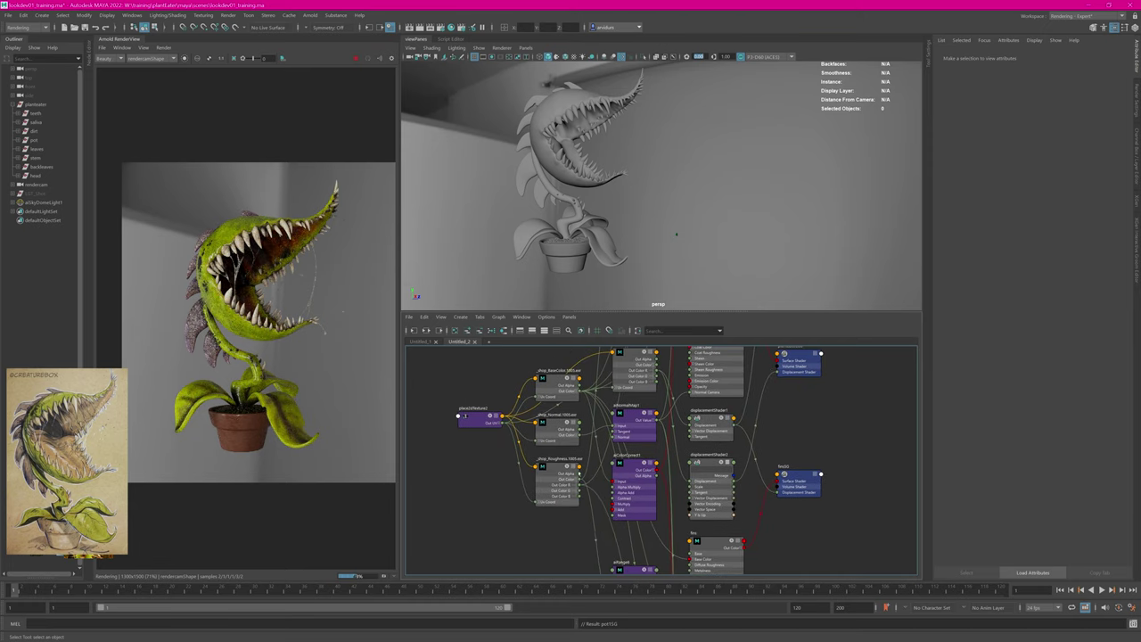
{"action": "middle_click_drag", "start_coordinate": [522, 511], "coordinate": [448, 370], "text": "alt"}
{"action": "middle_click_drag", "start_coordinate": [487, 476], "coordinate": [447, 325], "text": "alt"}
{"action": "middle_click_drag", "start_coordinate": [489, 489], "coordinate": [469, 415], "text": "alt"}
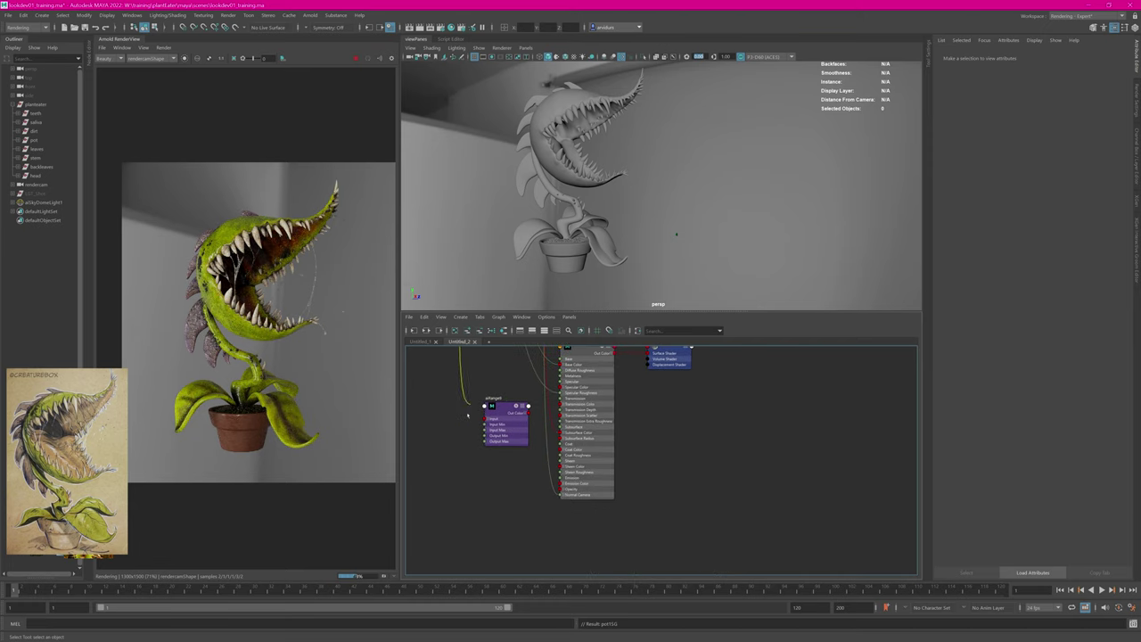
{"action": "scroll", "coordinate": [465, 412], "scroll_direction": "up", "scroll_amount": 4}
{"action": "left_click", "coordinate": [520, 415]}
Step: Connect aiRange9's Out Color R to the Specular Roughness of the pot1 shader
{"action": "left_click", "coordinate": [590, 404]}
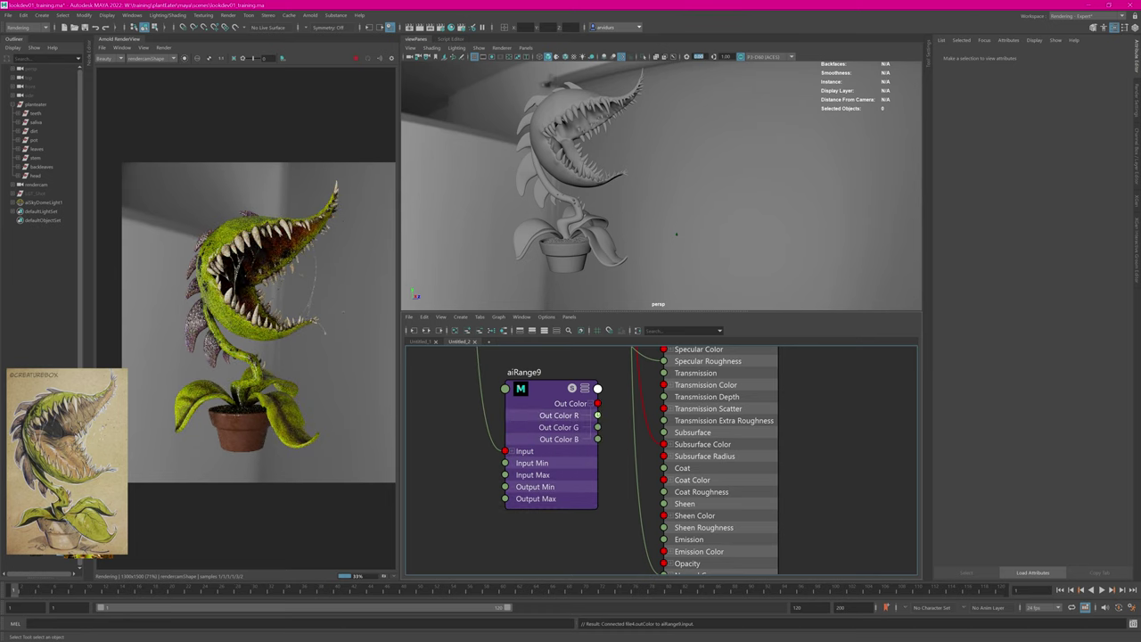
{"action": "left_click", "coordinate": [598, 415]}
{"action": "middle_click_drag", "start_coordinate": [624, 468], "coordinate": [598, 494], "text": "alt"}
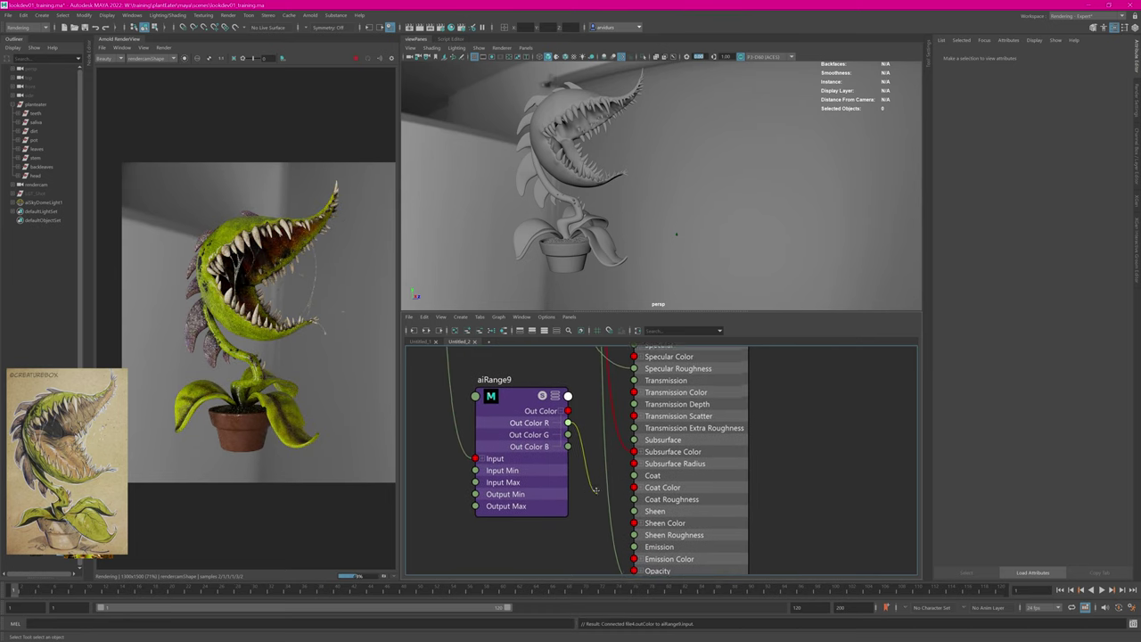
{"action": "middle_click_drag", "start_coordinate": [597, 402], "coordinate": [596, 450], "text": "alt"}
{"action": "left_click_drag", "start_coordinate": [596, 450], "coordinate": [632, 416]}
Step: Isolate aiRange9 in the render preview, enable its Smoothstep option and set Output Min to 0.15
{"action": "left_click", "coordinate": [498, 438]}
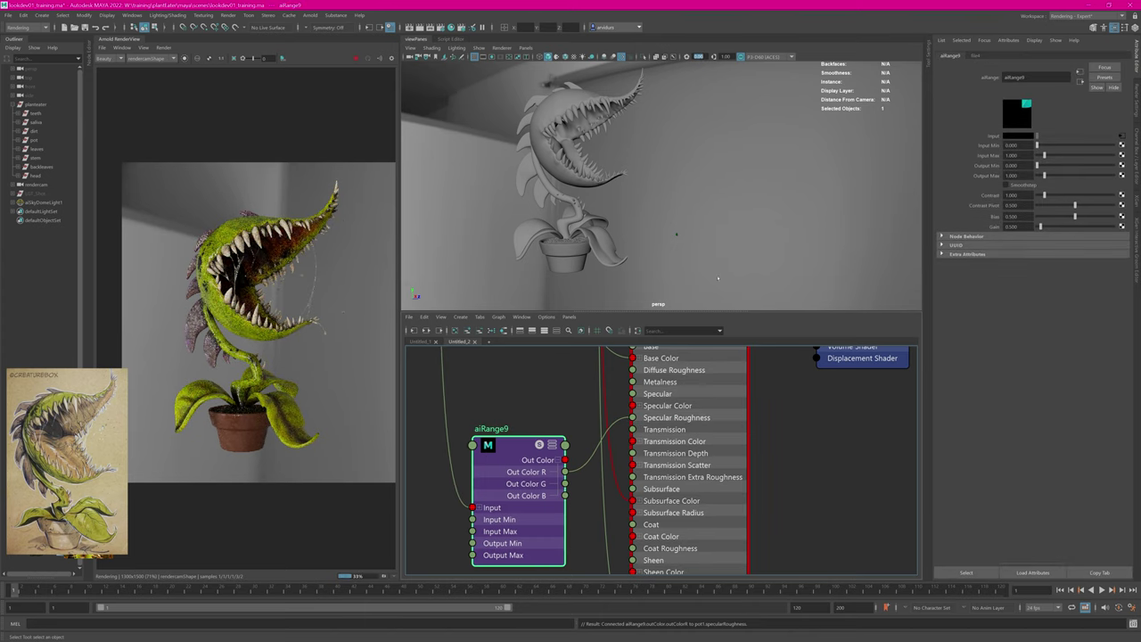
{"action": "left_click", "coordinate": [184, 58]}
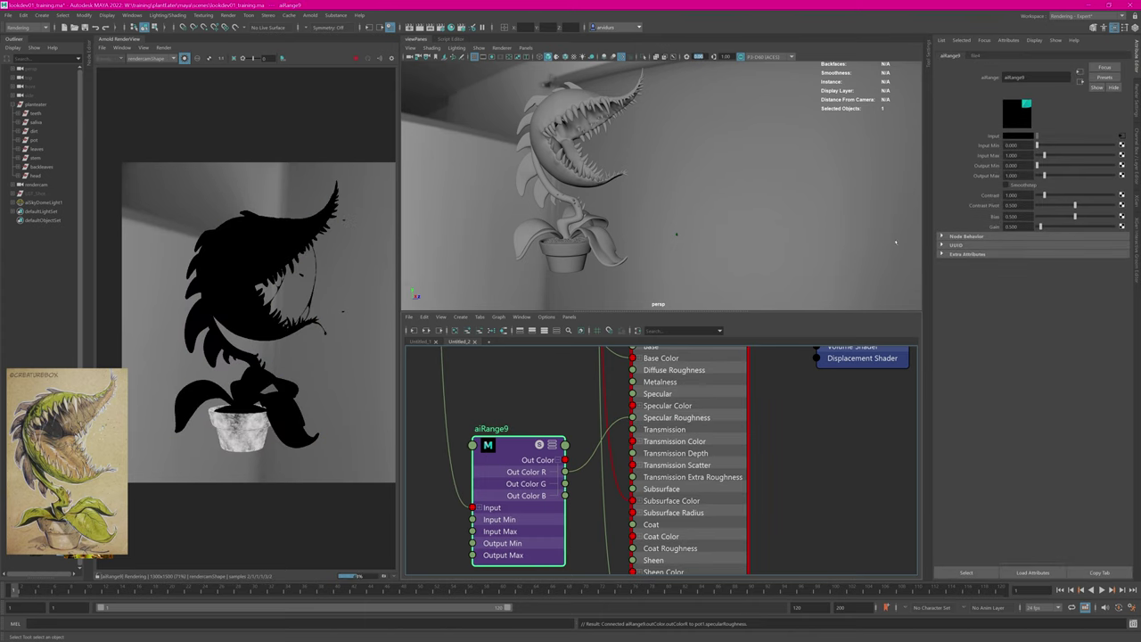
{"action": "left_click", "coordinate": [1029, 185]}
{"action": "type", "text": "0.15"}
{"action": "key", "text": "Return"}
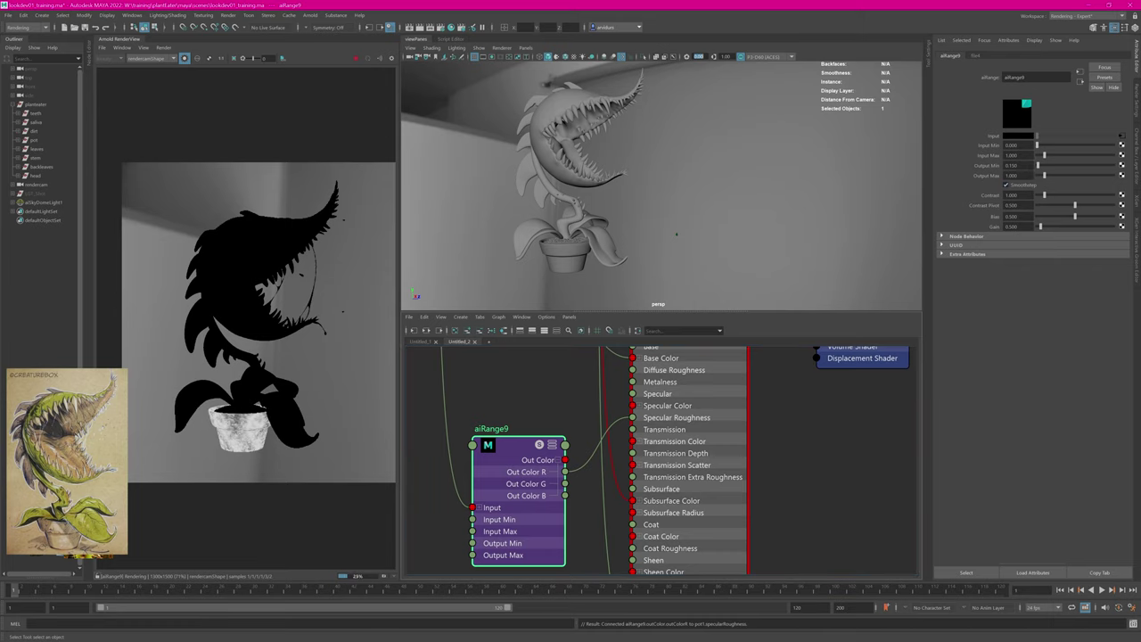
Step: Lower aiRange9's Output Max to about 0.65 and raise Output Min slightly, checking against the full shaded render
{"action": "left_click_drag", "start_coordinate": [1014, 166], "coordinate": [987, 176], "text": "ctrl"}
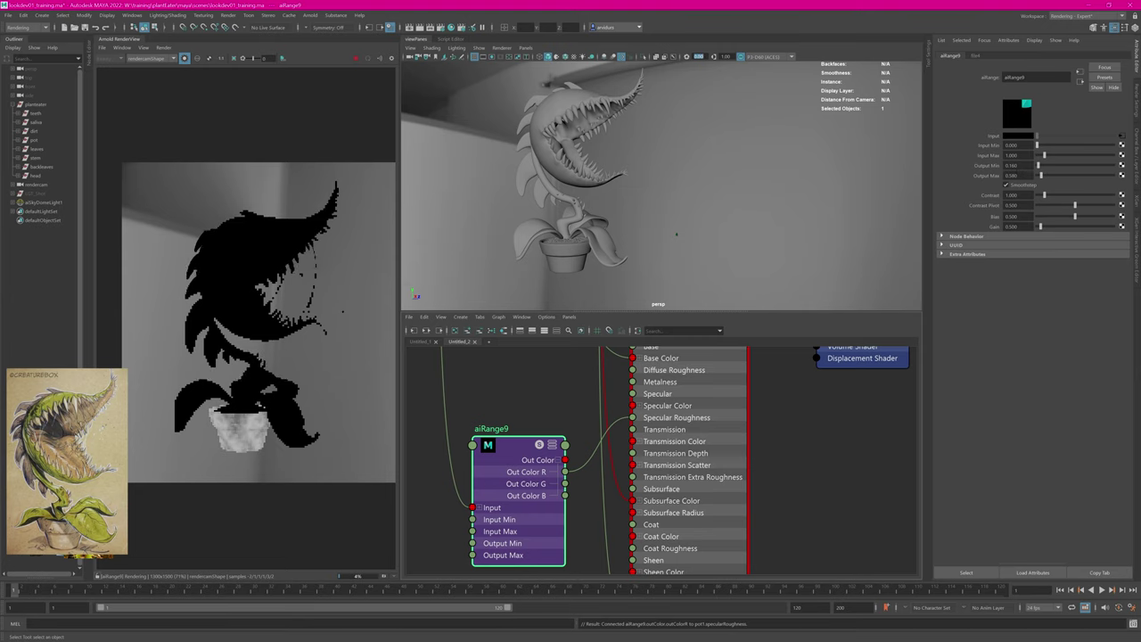
{"action": "left_click", "coordinate": [208, 59]}
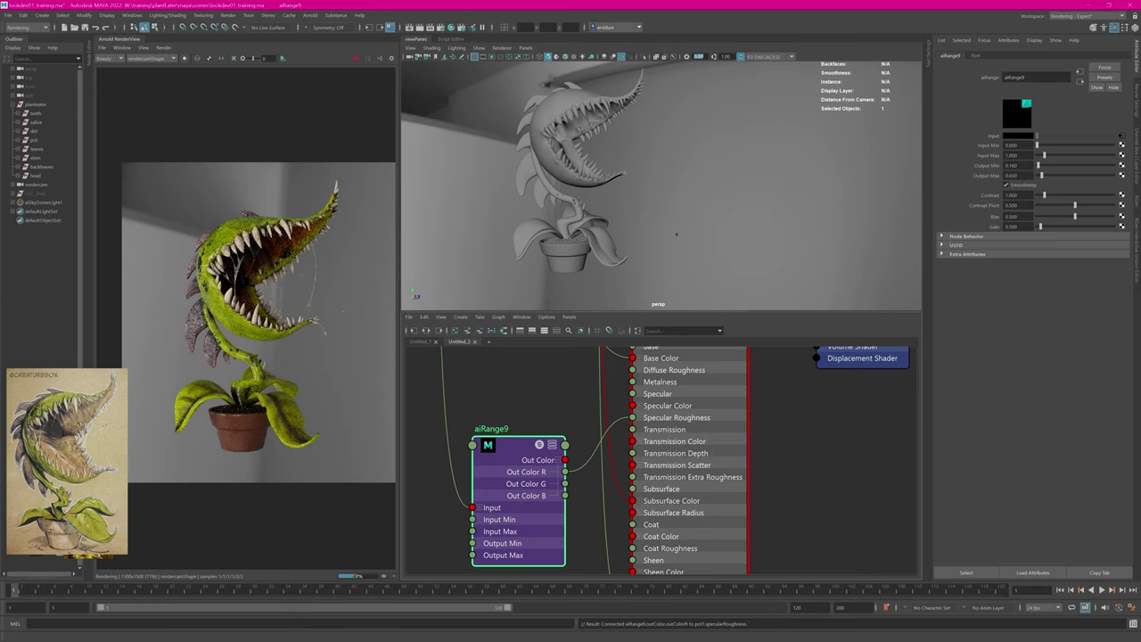
{"action": "left_click_drag", "start_coordinate": [1017, 165], "coordinate": [1025, 167], "text": "ctrl"}
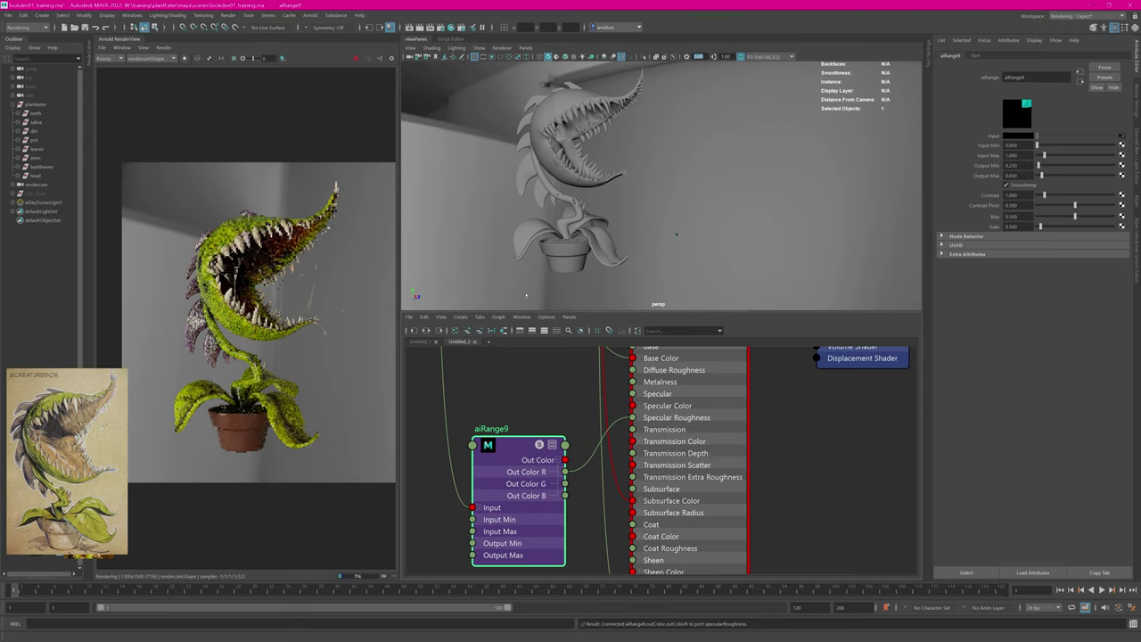
Step: Draw a render crop region around the pot and clear it again
{"action": "left_click_drag", "start_coordinate": [199, 393], "coordinate": [281, 457]}
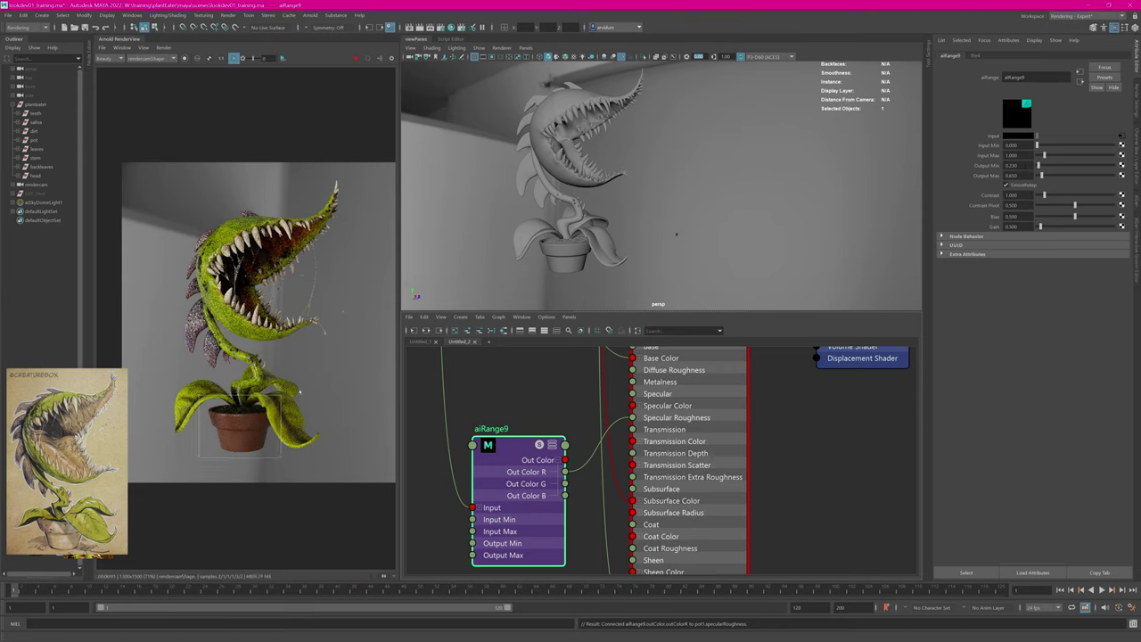
{"action": "scroll", "coordinate": [355, 349], "scroll_direction": "down", "scroll_amount": 4}
{"action": "left_click", "coordinate": [393, 337], "text": "shift"}
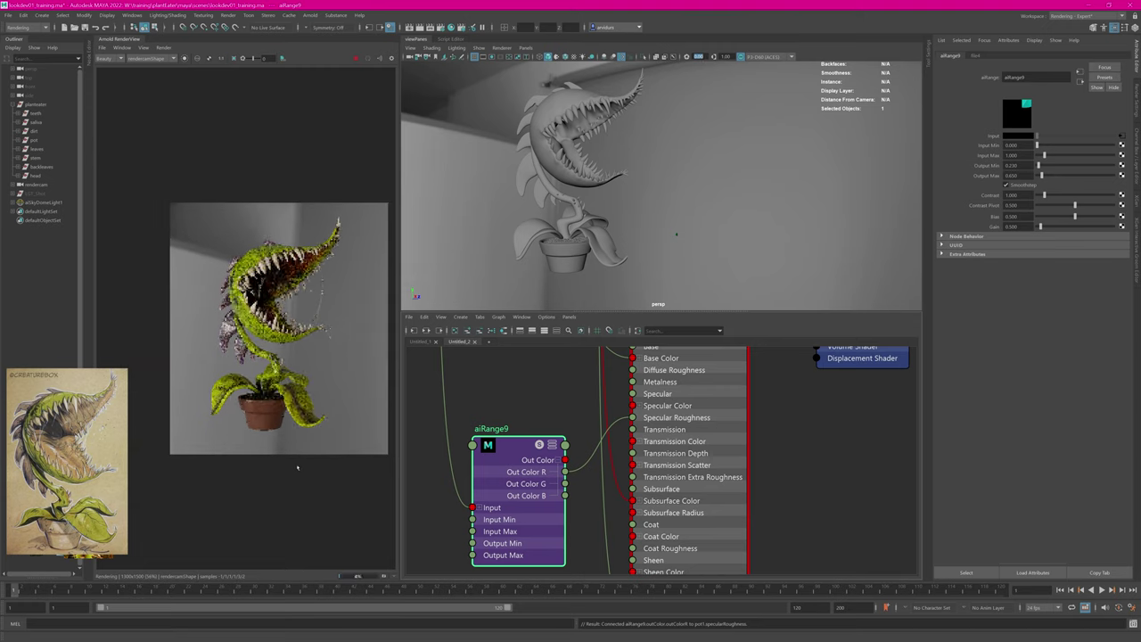
Step: Create a polygon plane under the pot and scale it uniformly to about 1019 as a ground
{"action": "left_click", "coordinate": [684, 197]}
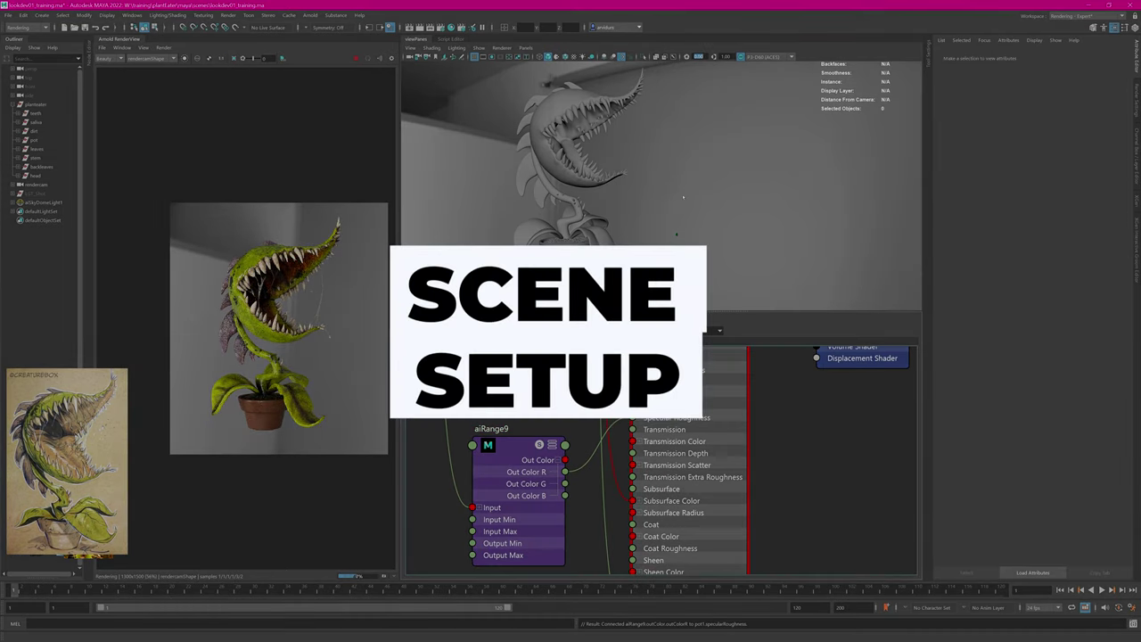
{"action": "right_click", "coordinate": [683, 197], "text": "shift"}
{"action": "left_click", "coordinate": [644, 179]}
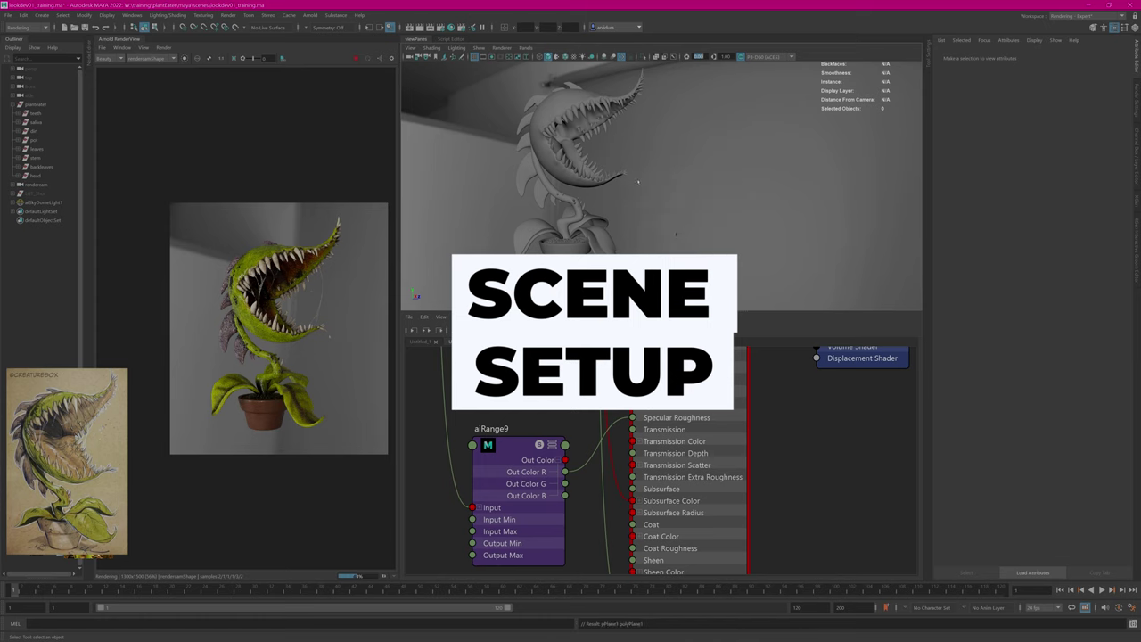
{"action": "left_click_drag", "start_coordinate": [706, 233], "coordinate": [989, 185]}
Step: Rotate the ground plane to about 40.6 degrees in Y and scale it uniformly to about 1715
{"action": "right_click_drag", "start_coordinate": [809, 194], "coordinate": [667, 204], "text": "alt"}
{"action": "left_click_drag", "start_coordinate": [666, 205], "coordinate": [688, 248], "text": "alt"}
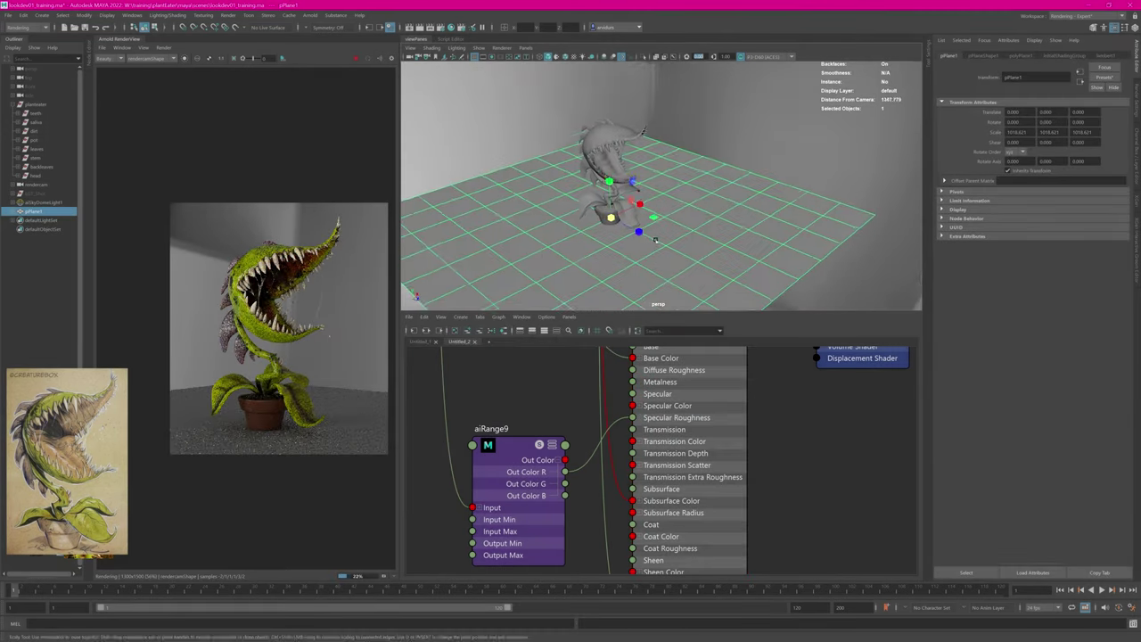
{"action": "right_click_drag", "start_coordinate": [713, 237], "coordinate": [574, 239], "text": "alt"}
{"action": "key", "text": "e"}
{"action": "left_click_drag", "start_coordinate": [633, 227], "coordinate": [599, 226]}
{"action": "key", "text": "r"}
{"action": "left_click_drag", "start_coordinate": [691, 199], "coordinate": [798, 198]}
Step: Extrude the ground plane's border edges behind the creature into two segments that slope increasingly upward
{"action": "right_click_drag", "start_coordinate": [855, 212], "coordinate": [673, 224], "text": "alt"}
{"action": "middle_click_drag", "start_coordinate": [732, 238], "coordinate": [679, 222], "text": "alt"}
{"action": "key", "text": "q"}
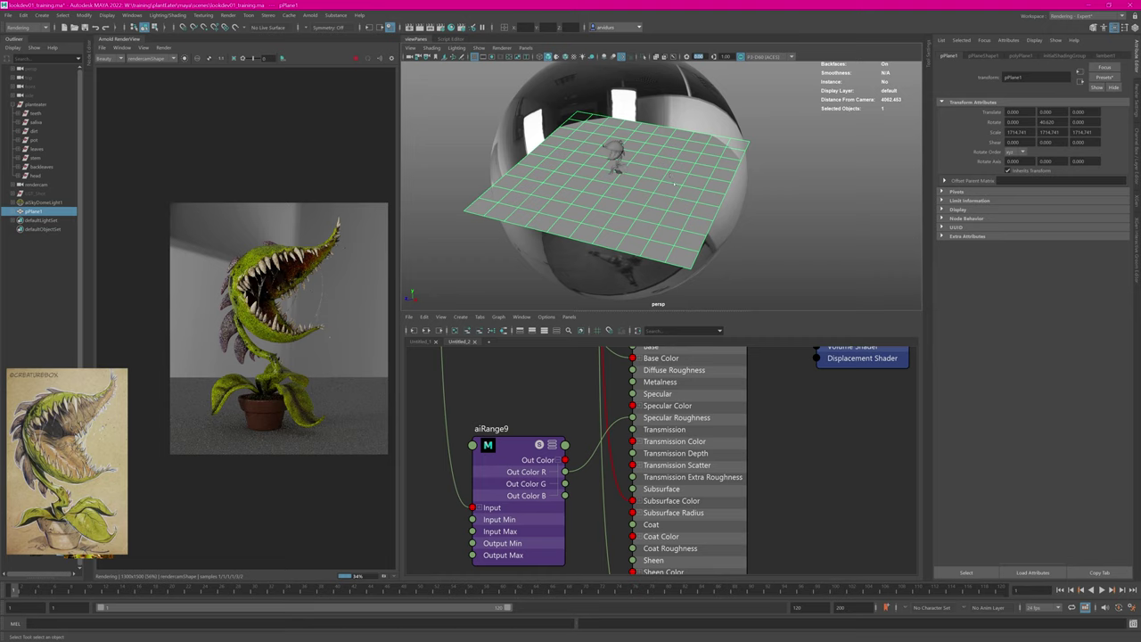
{"action": "right_click_drag", "start_coordinate": [679, 221], "coordinate": [678, 174]}
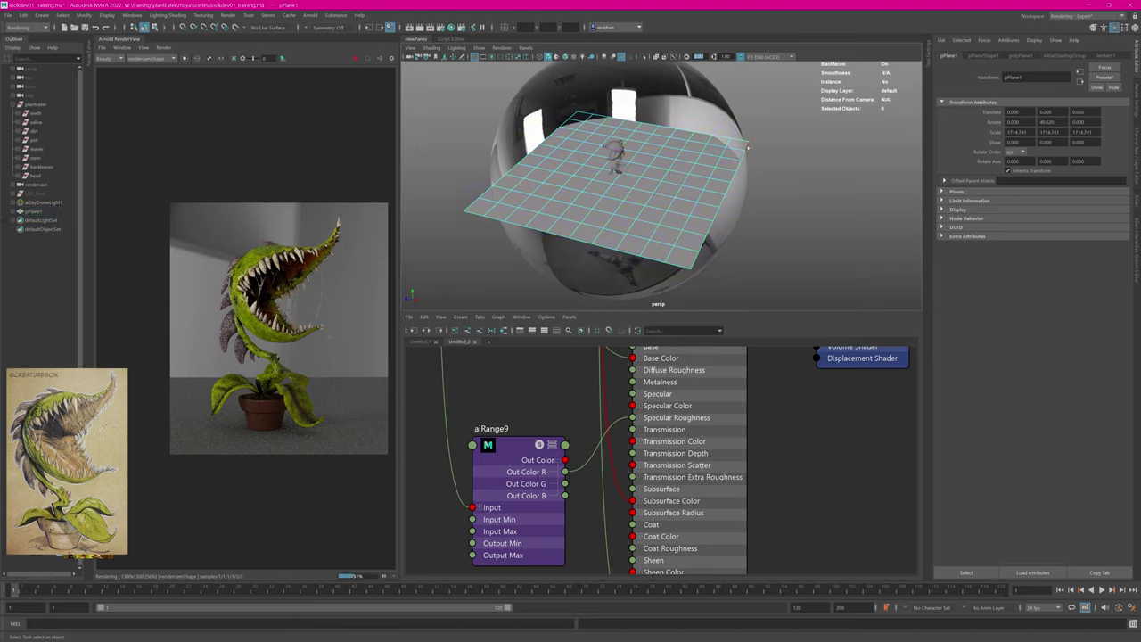
{"action": "left_click_drag", "start_coordinate": [747, 147], "coordinate": [723, 241]}
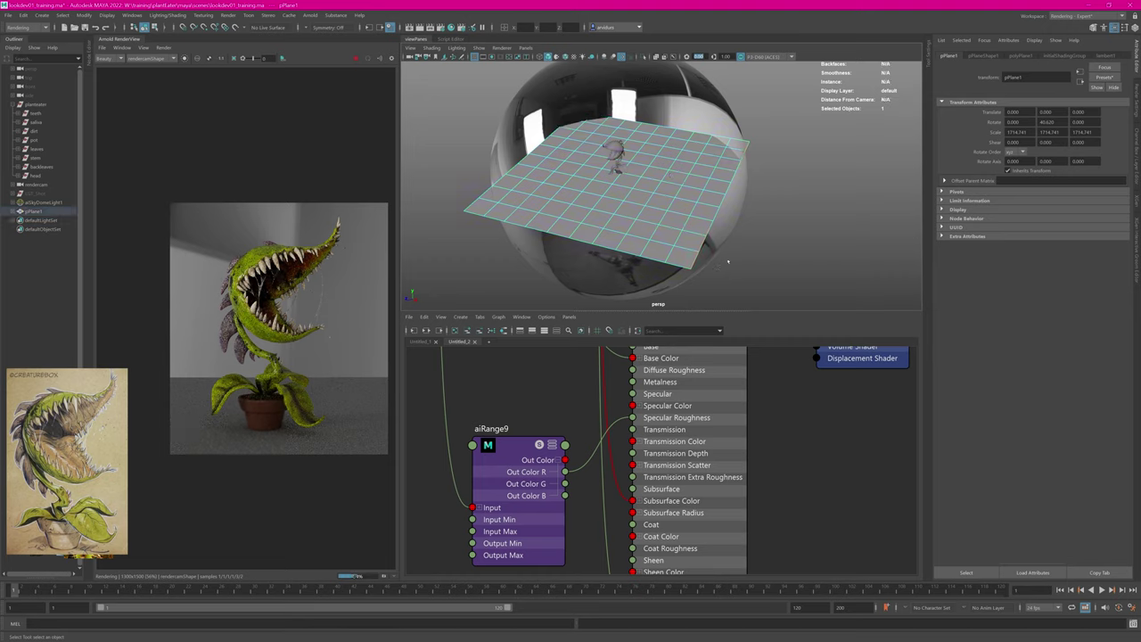
{"action": "key", "text": "w"}
{"action": "right_click_drag", "start_coordinate": [790, 220], "coordinate": [744, 223], "text": "alt"}
{"action": "left_click_drag", "start_coordinate": [745, 223], "coordinate": [854, 68], "text": "alt"}
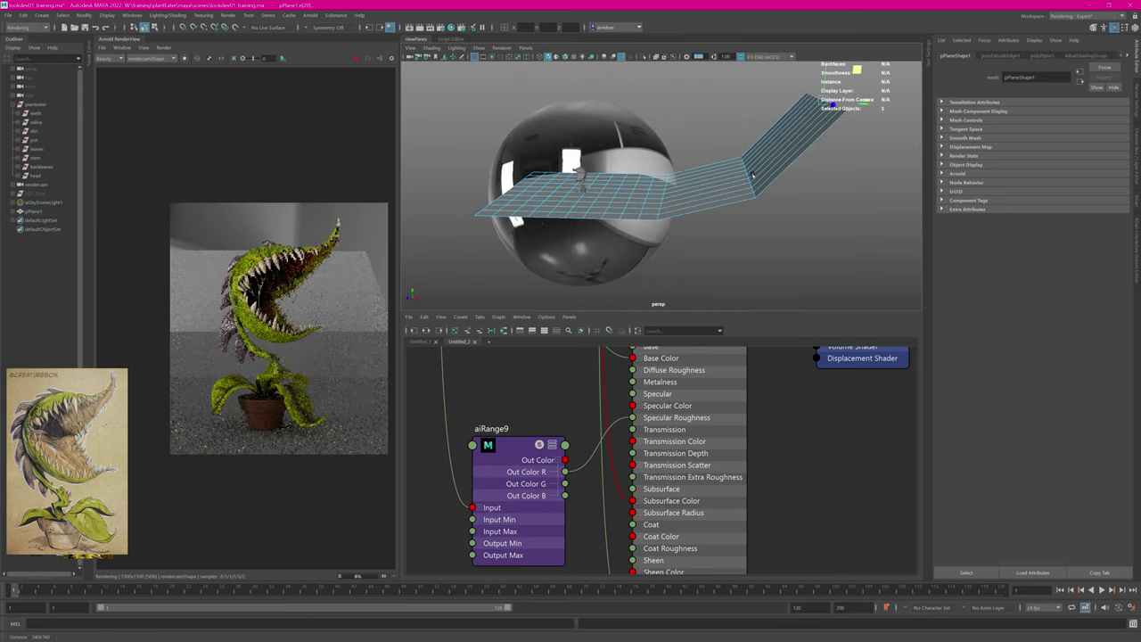
Step: Extrude the backdrop's upper border edges once more into a nearly vertical wall segment
{"action": "right_click_drag", "start_coordinate": [793, 219], "coordinate": [736, 224], "text": "alt"}
{"action": "middle_click_drag", "start_coordinate": [736, 224], "coordinate": [706, 287], "text": "alt"}
{"action": "left_click_drag", "start_coordinate": [772, 166], "coordinate": [788, 84], "text": "shift"}
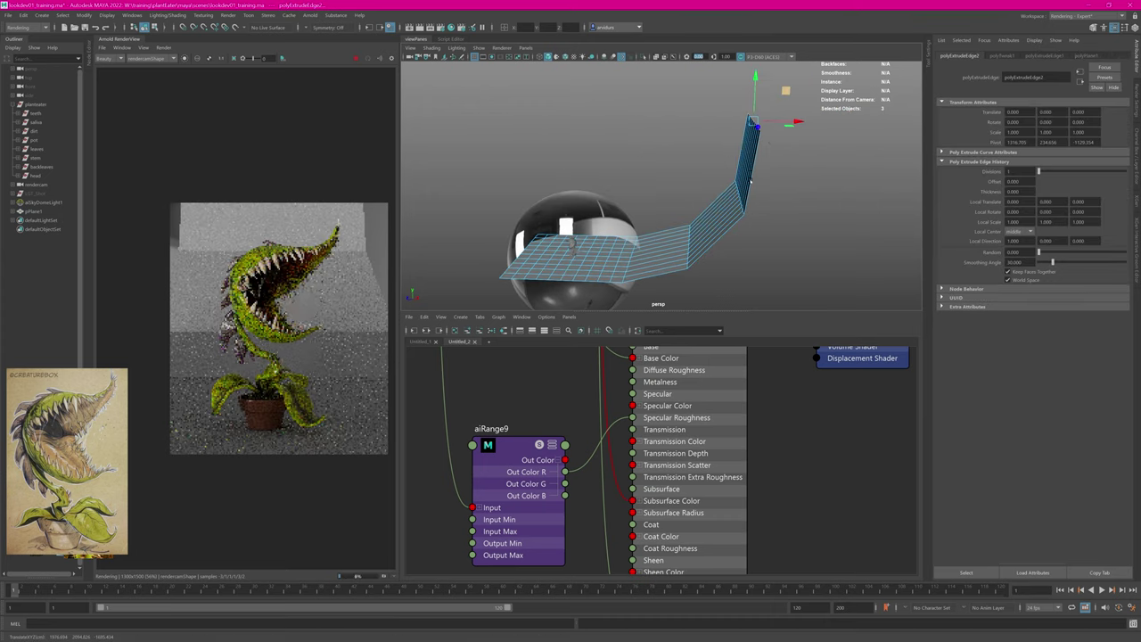
{"action": "key", "text": "q"}
{"action": "left_click_drag", "start_coordinate": [723, 195], "coordinate": [696, 224], "text": "alt"}
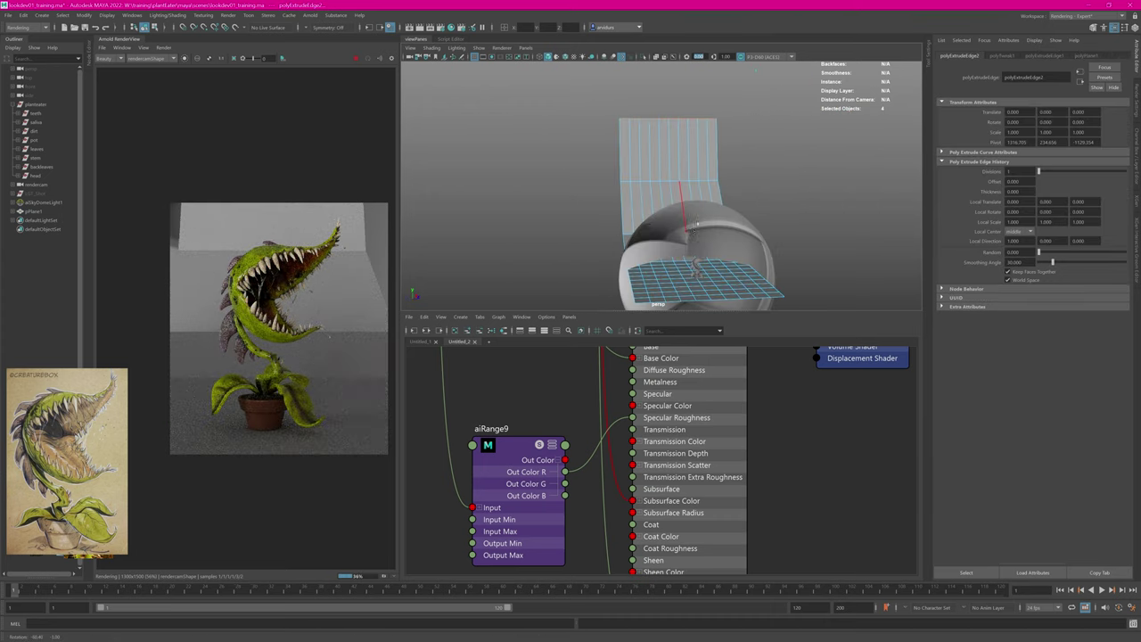
Step: Widen the backdrop mesh sideways by scaling the whole object to about 4051 in Z
{"action": "right_click_drag", "start_coordinate": [697, 169], "coordinate": [719, 159]}
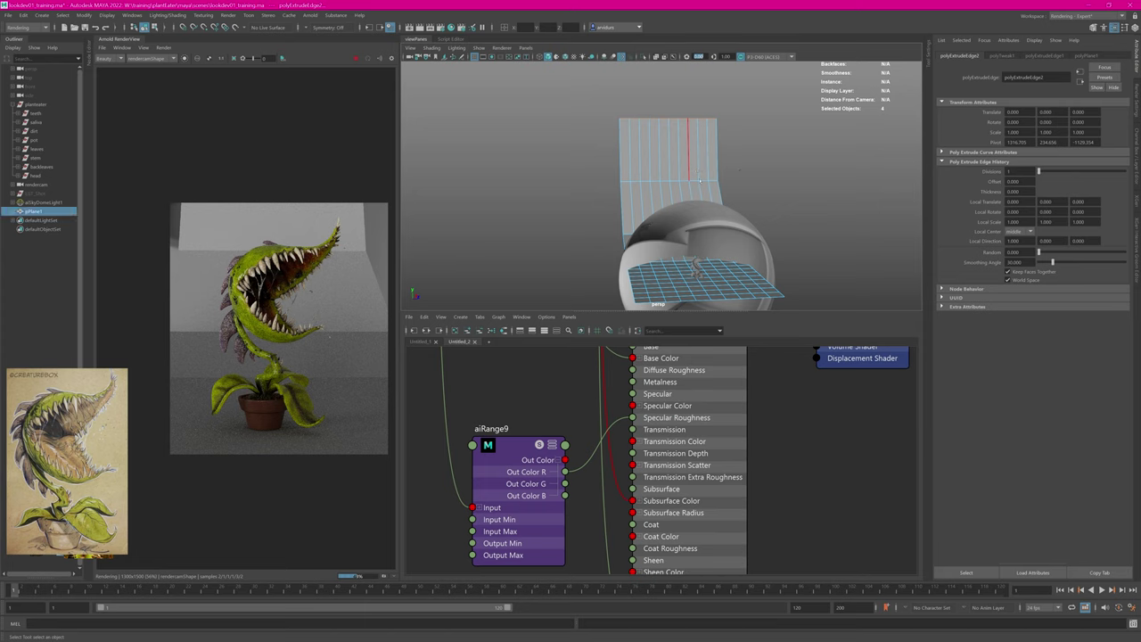
{"action": "key", "text": "r"}
{"action": "left_click_drag", "start_coordinate": [736, 278], "coordinate": [788, 274]}
Step: Set the backdrop's Arnold subdivision type to catclark and save the scene
{"action": "left_click", "coordinate": [983, 56]}
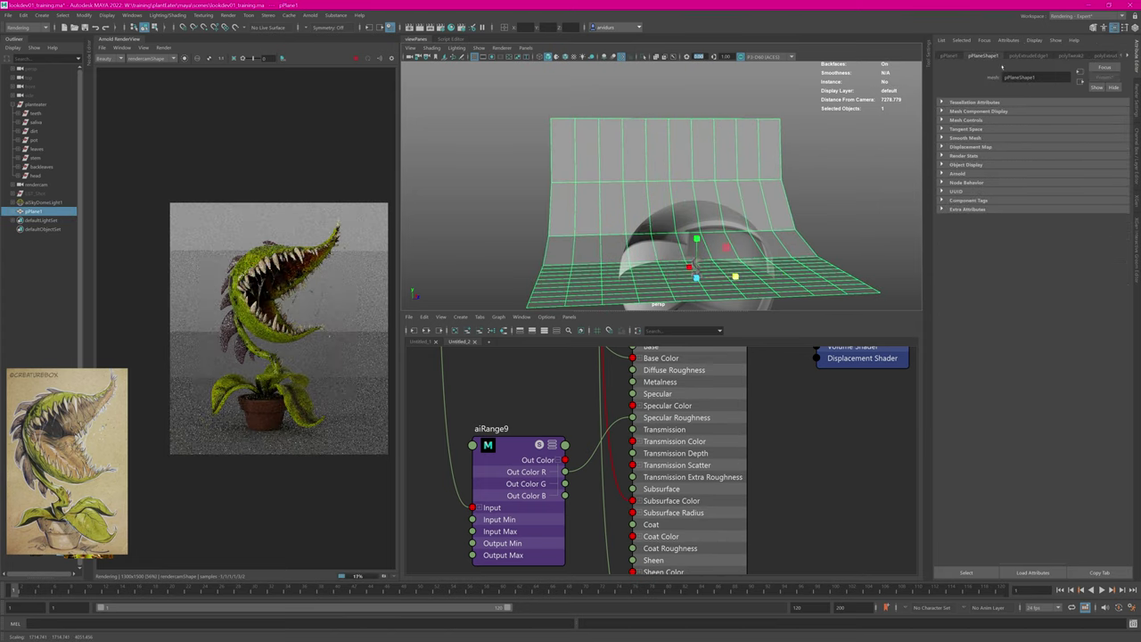
{"action": "left_click", "coordinate": [957, 173]}
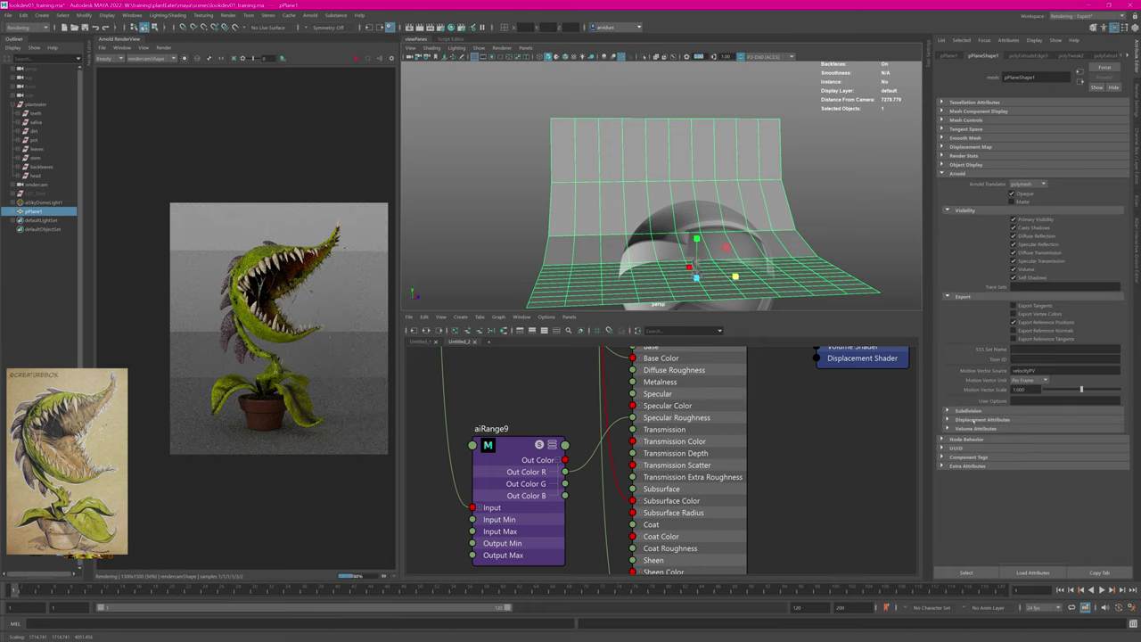
{"action": "left_click", "coordinate": [972, 411]}
{"action": "left_click", "coordinate": [1024, 420]}
{"action": "left_click", "coordinate": [1022, 438]}
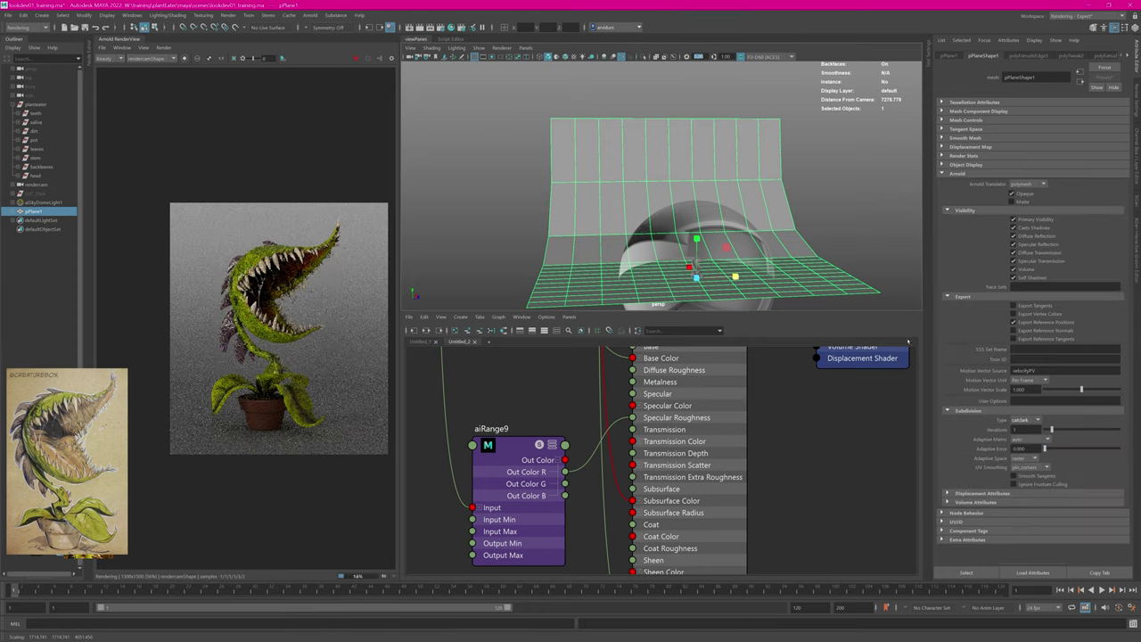
{"action": "left_click", "coordinate": [840, 172]}
{"action": "left_click_drag", "start_coordinate": [840, 173], "coordinate": [725, 175], "text": "alt"}
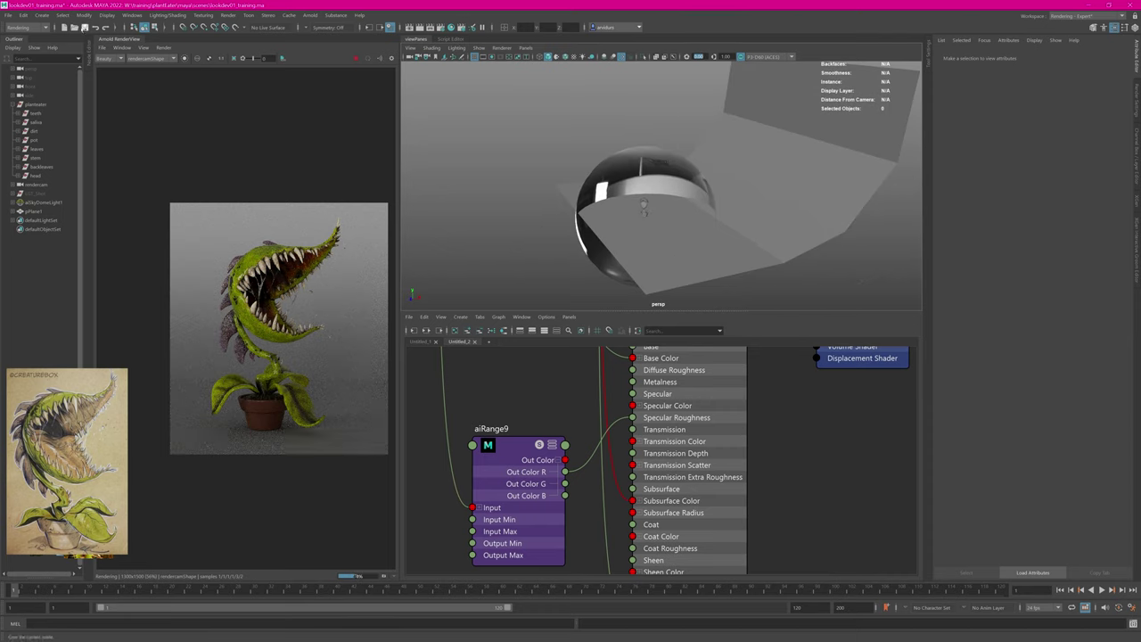
{"action": "left_click", "coordinate": [84, 28]}
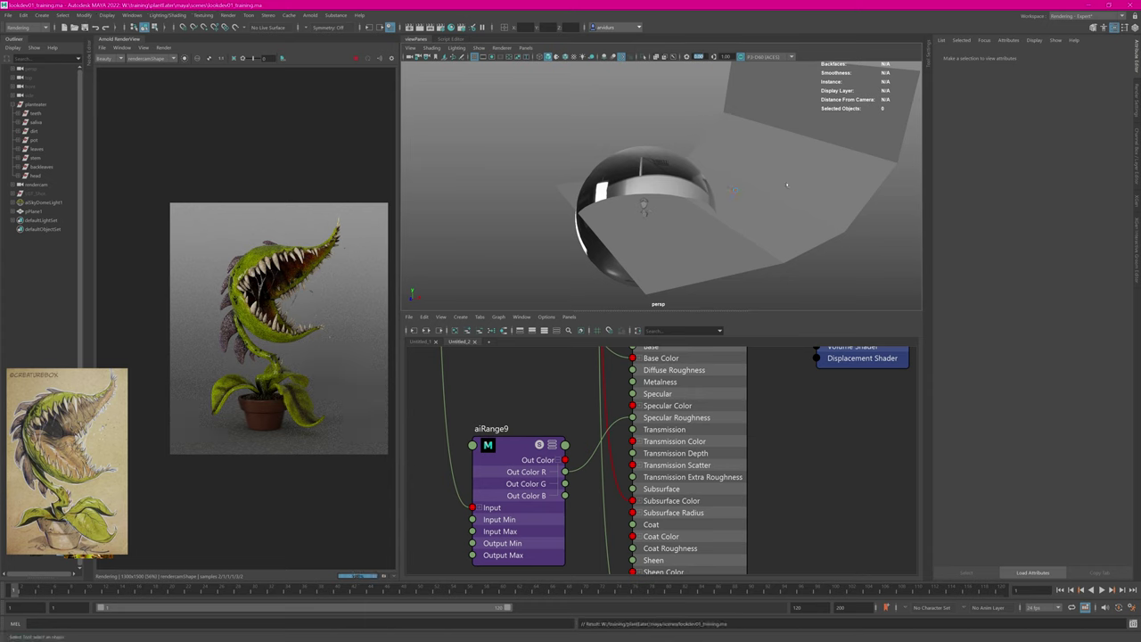
Step: Assign a new Arnold aiShadowMatte material to the backdrop plane
{"action": "left_click", "coordinate": [735, 189]}
{"action": "right_click", "coordinate": [781, 193]}
{"action": "mouse_move", "coordinate": [796, 417]}
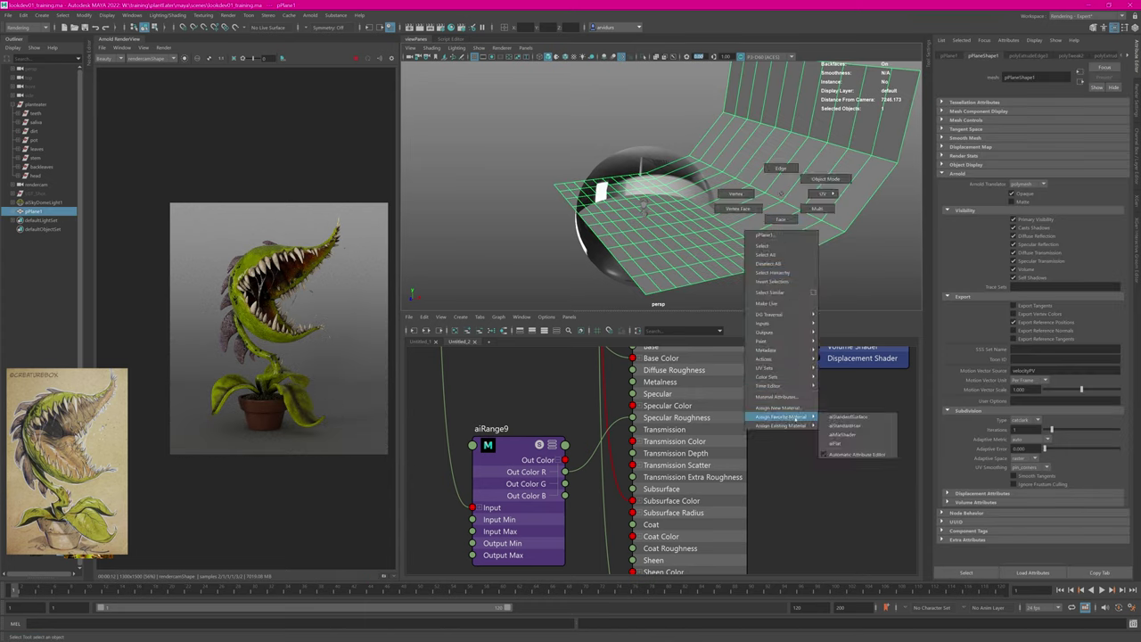
{"action": "left_click", "coordinate": [777, 407]}
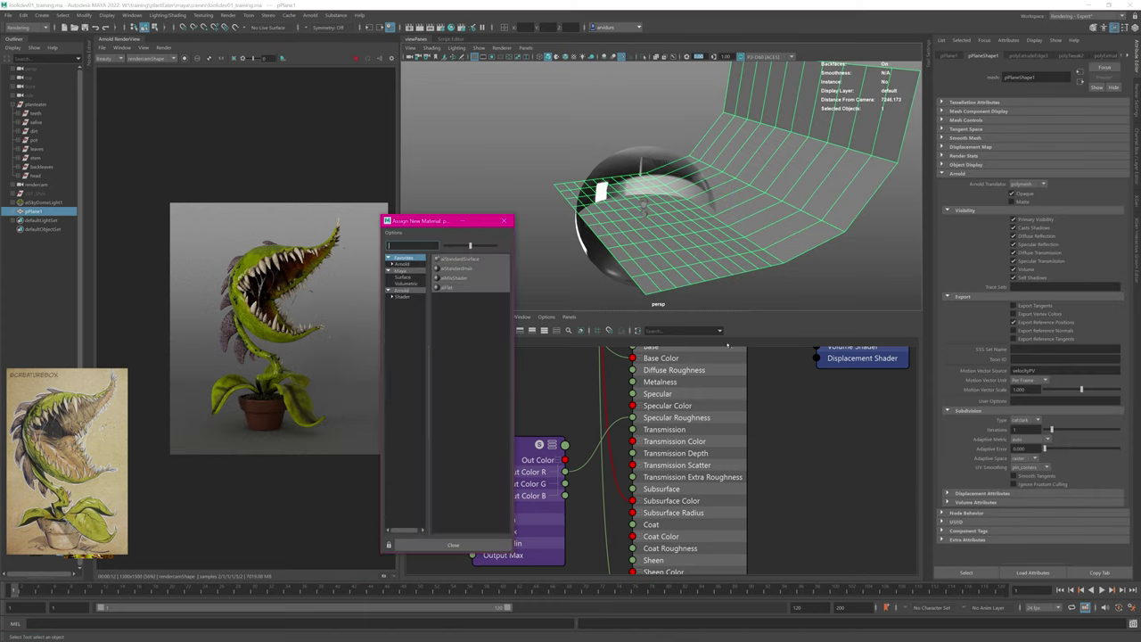
{"action": "left_click", "coordinate": [408, 271]}
{"action": "left_click", "coordinate": [405, 290]}
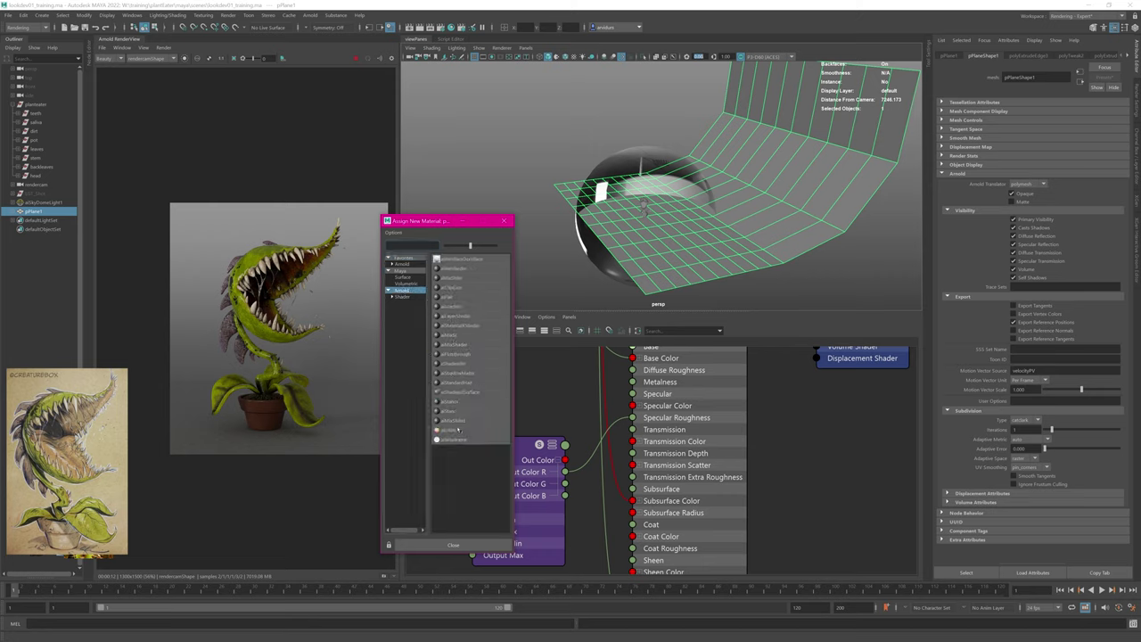
{"action": "left_click", "coordinate": [459, 373]}
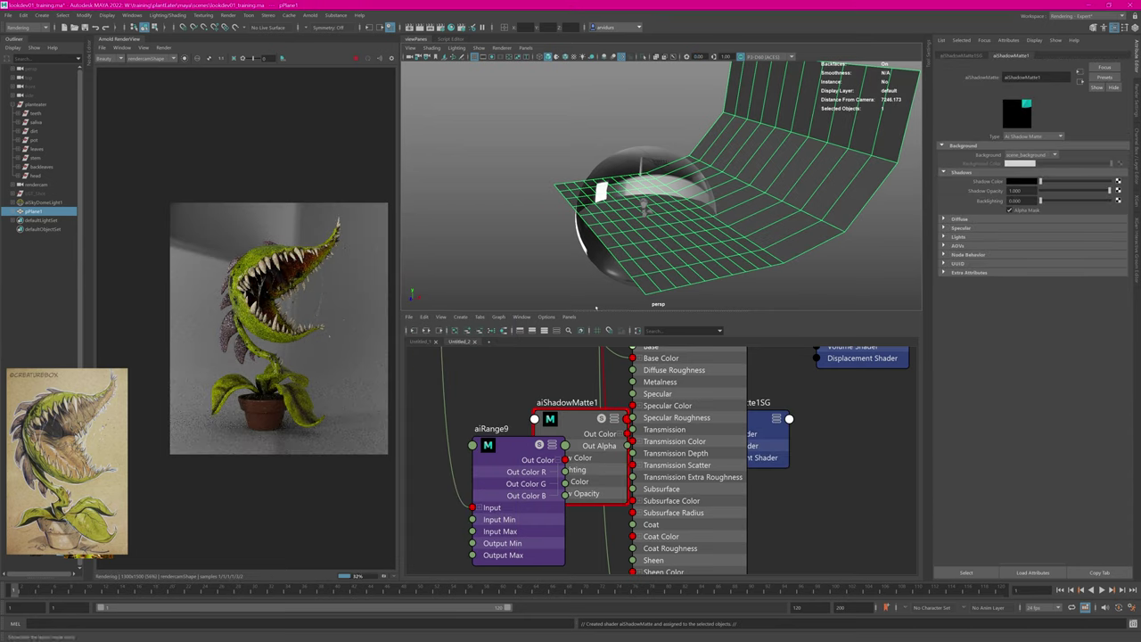
{"action": "left_click", "coordinate": [508, 236]}
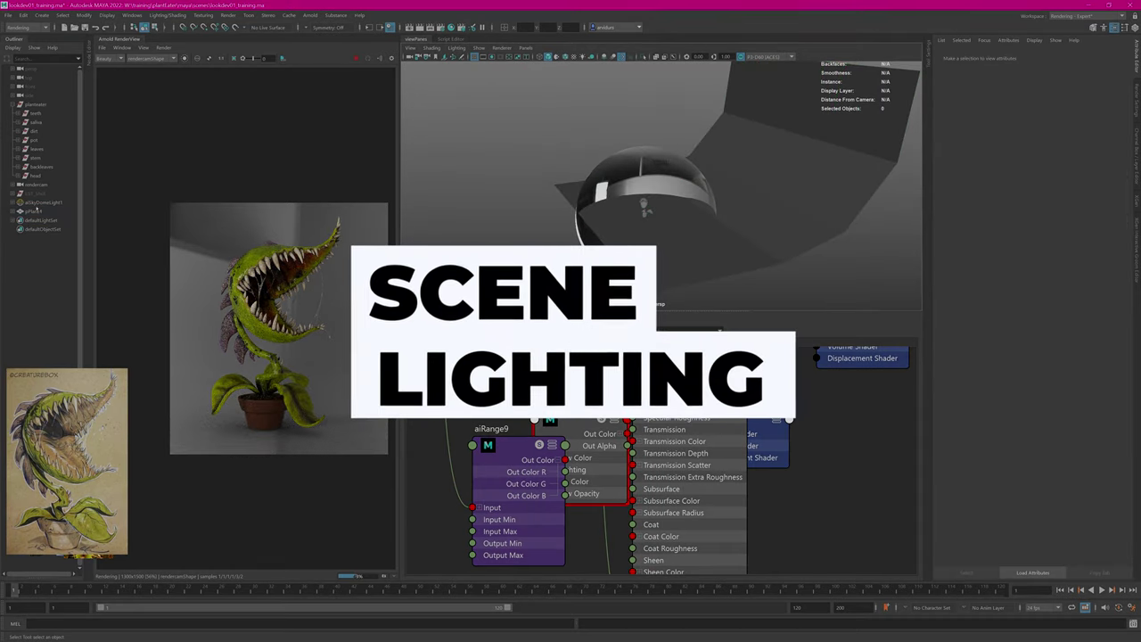
Step: Hide the aiSkyDomeLight1 dome light and unhide the LGT_Shot light group
{"action": "left_click", "coordinate": [40, 202]}
{"action": "key", "text": "ctrl+h"}
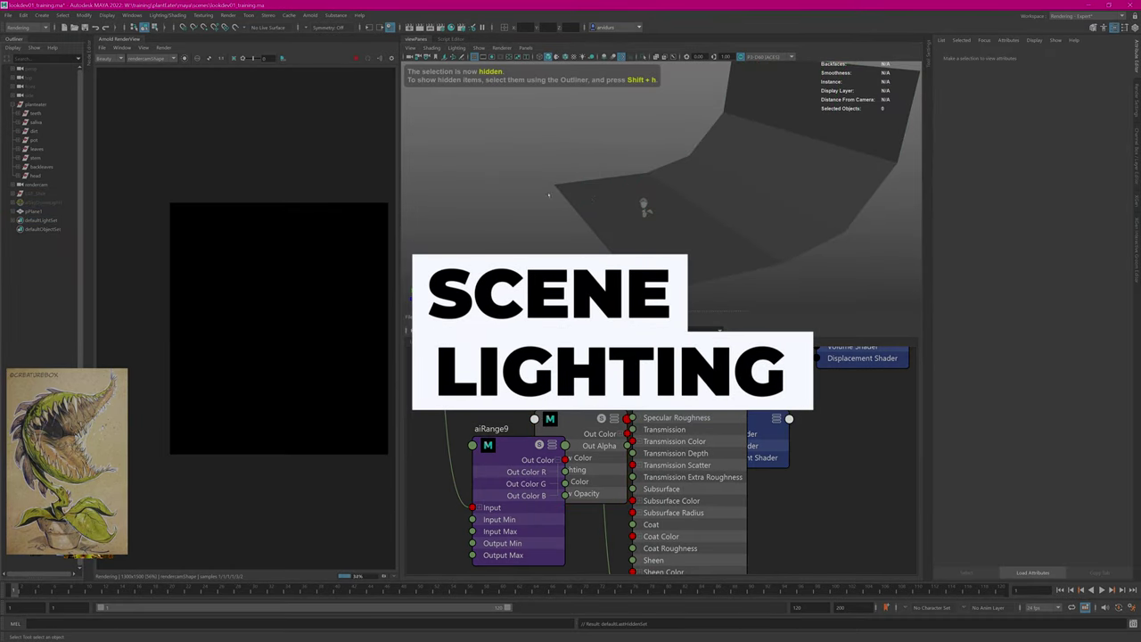
{"action": "left_click_drag", "start_coordinate": [548, 195], "coordinate": [674, 198], "text": "alt"}
{"action": "right_click_drag", "start_coordinate": [673, 198], "coordinate": [798, 205], "text": "alt"}
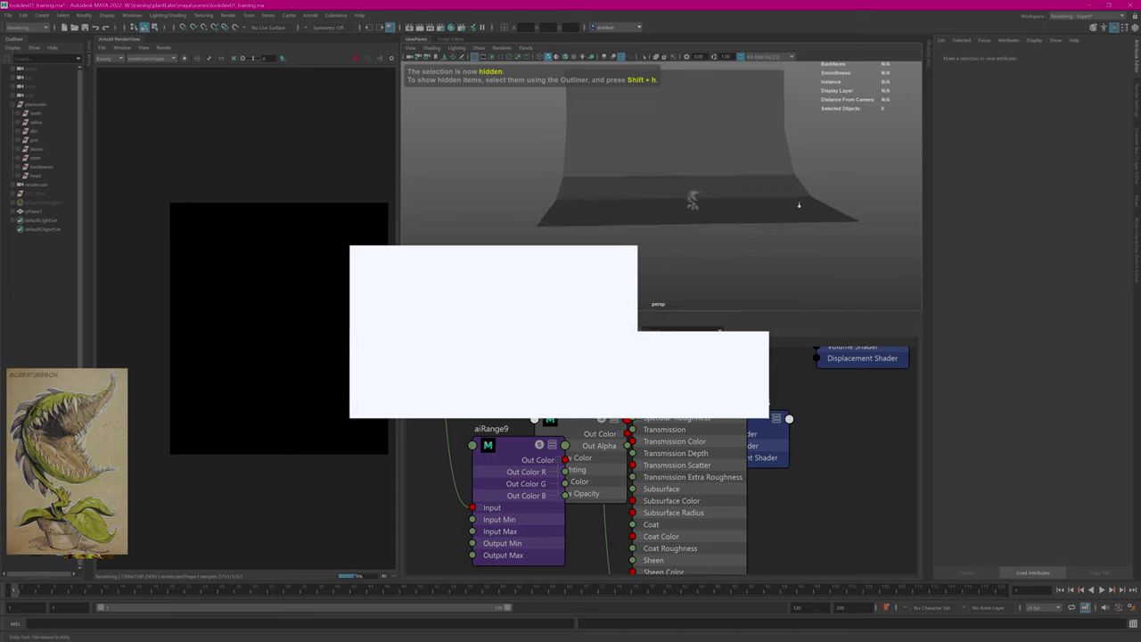
{"action": "scroll", "coordinate": [799, 205], "scroll_direction": "up", "scroll_amount": 3}
{"action": "left_click", "coordinate": [40, 195]}
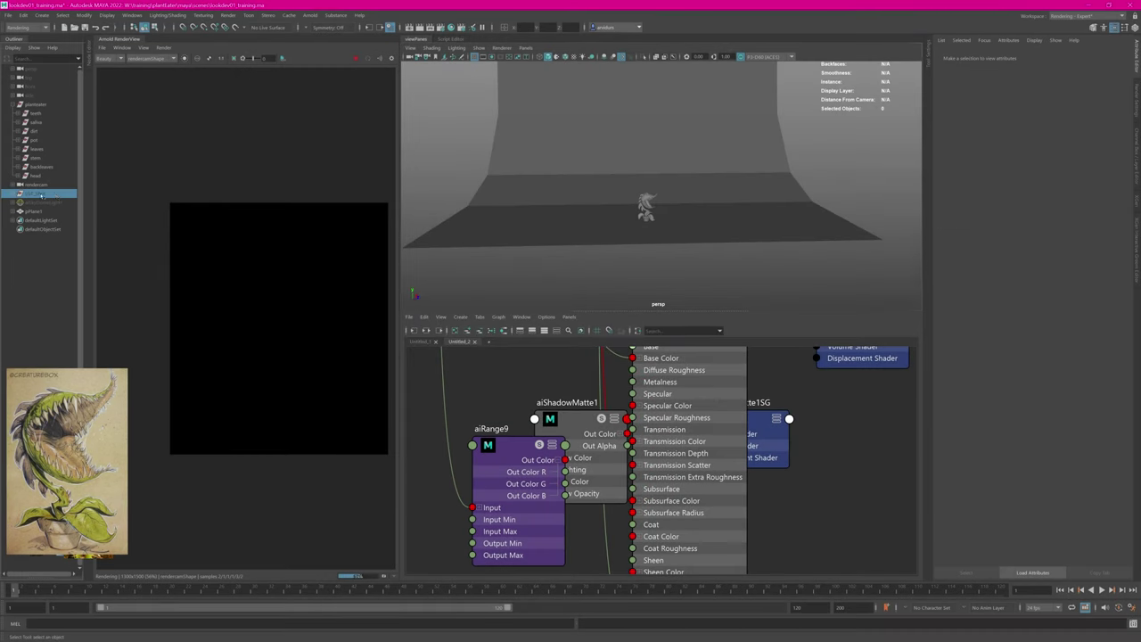
{"action": "key", "text": "shift+h"}
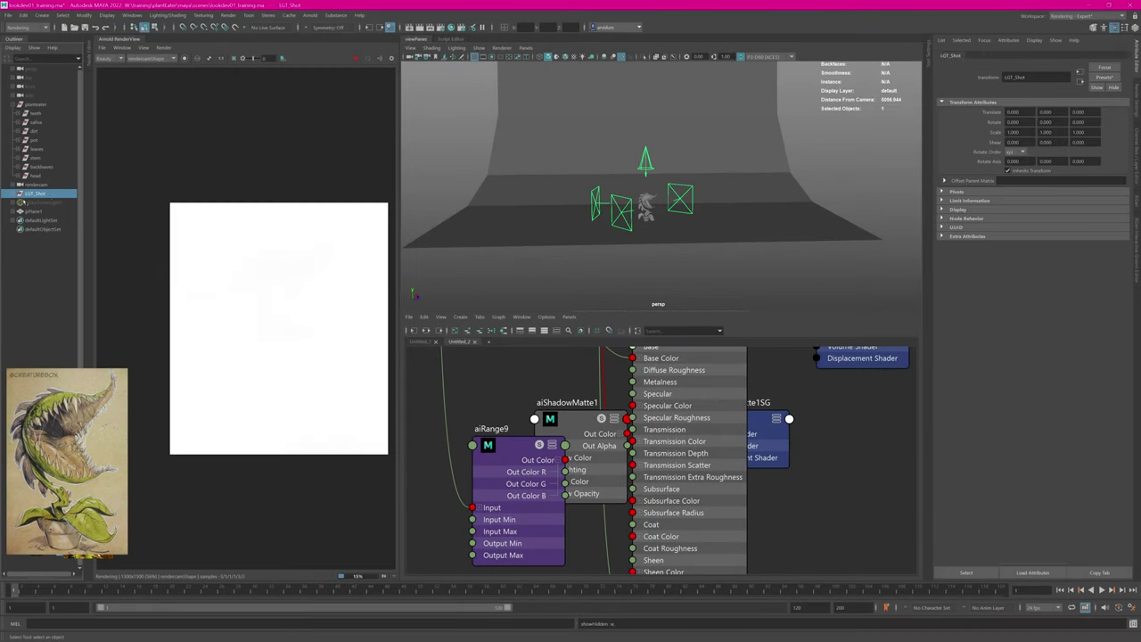
{"action": "left_click", "coordinate": [539, 256]}
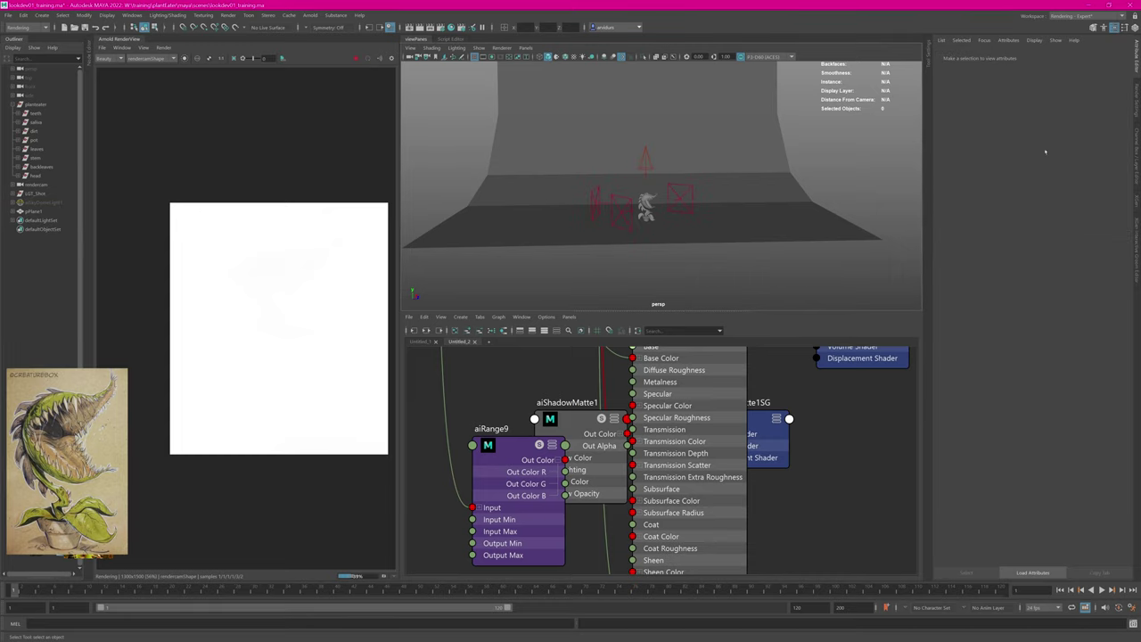
Step: Break the atmosphere volume connection in the Arnold render settings' Environment section
{"action": "left_click", "coordinate": [1135, 102]}
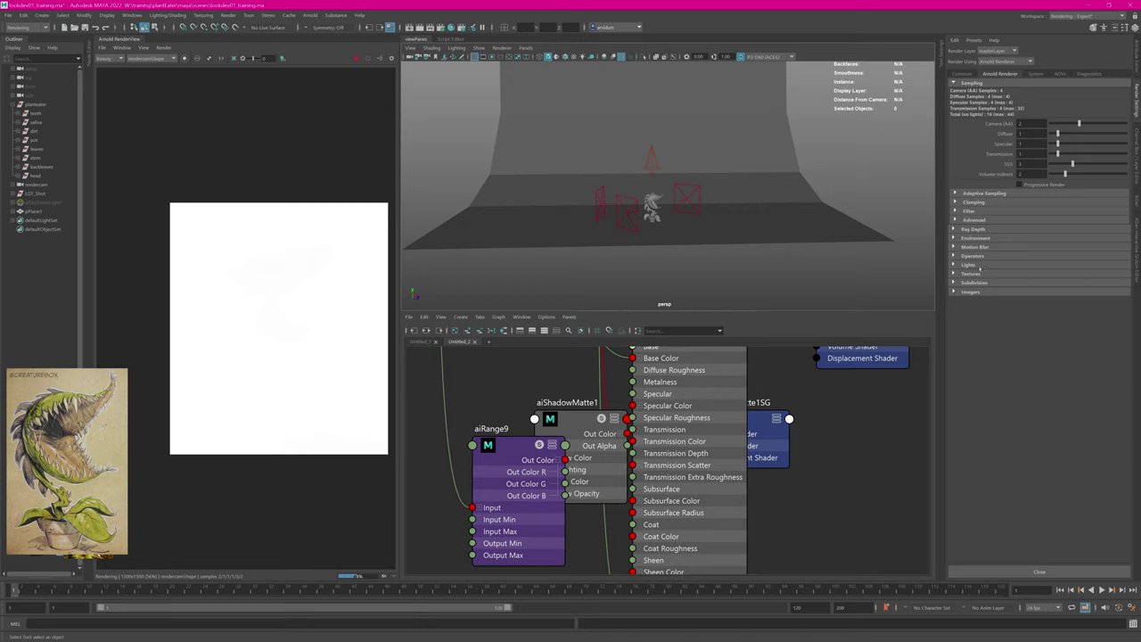
{"action": "left_click", "coordinate": [978, 238]}
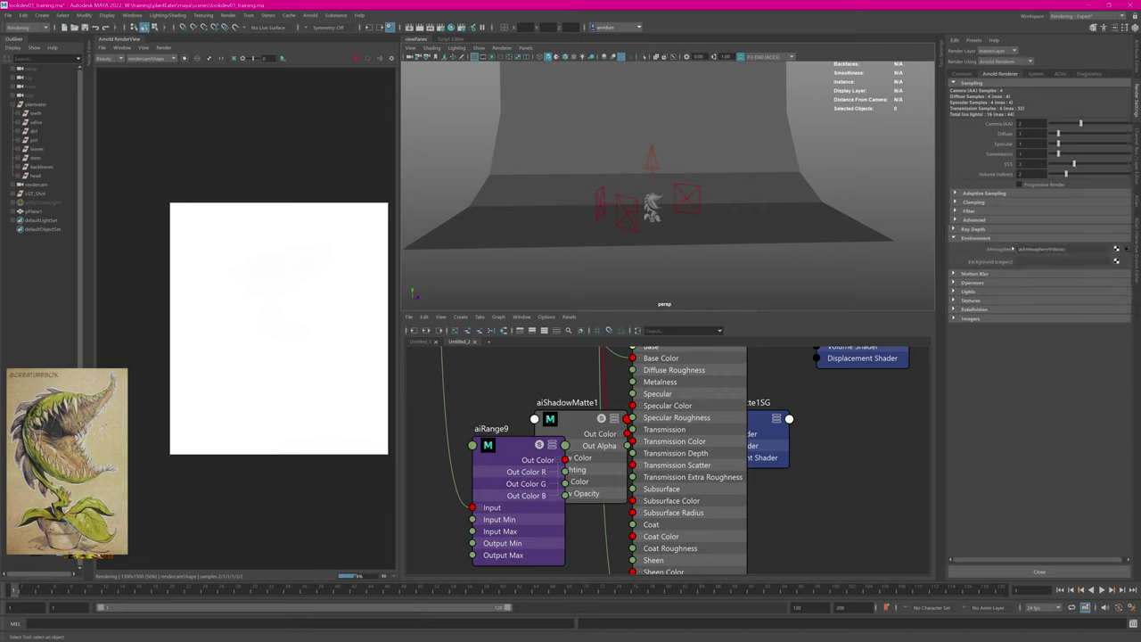
{"action": "right_click", "coordinate": [1007, 249]}
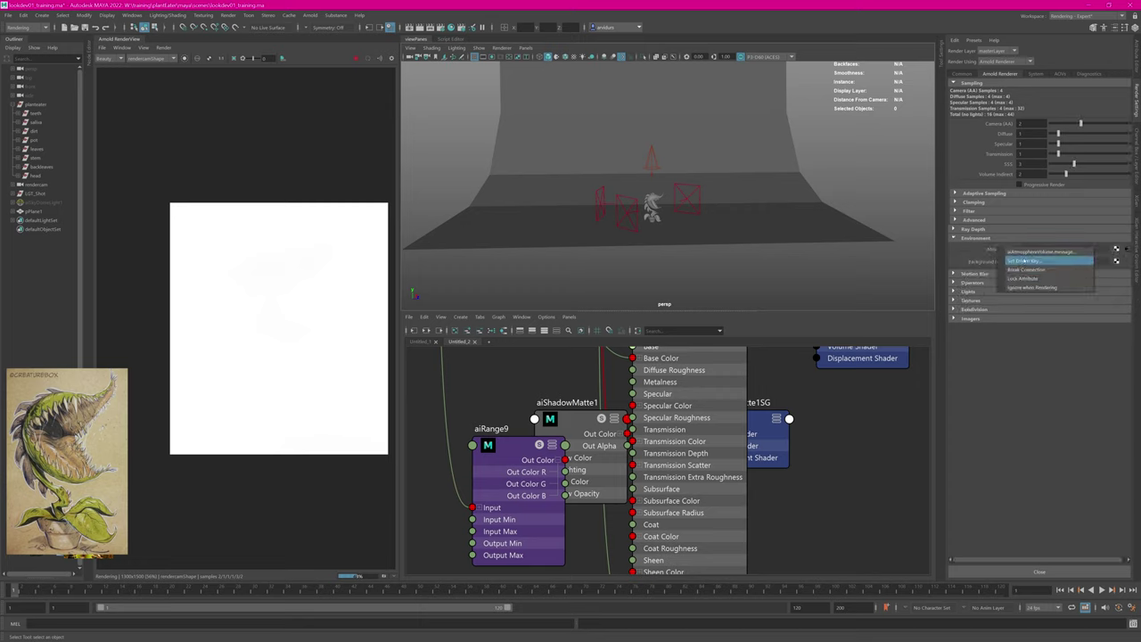
{"action": "left_click", "coordinate": [1025, 268]}
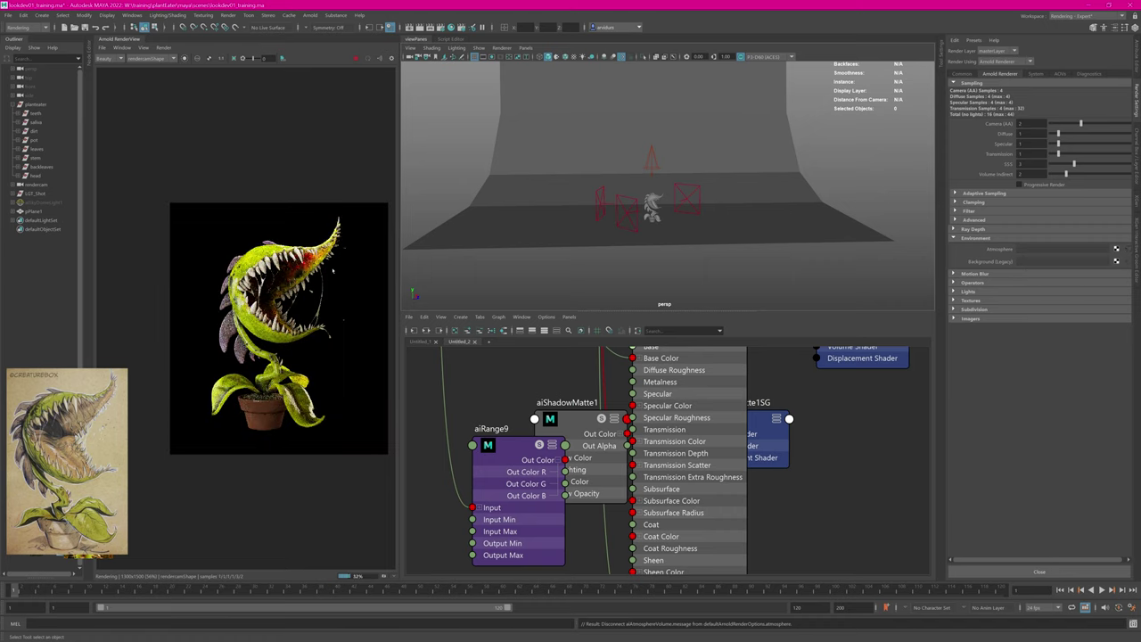
Step: Expand the perspective view over the node editor's area and frame the shot lights around the creature
{"action": "right_click_drag", "start_coordinate": [672, 196], "coordinate": [765, 206], "text": "alt"}
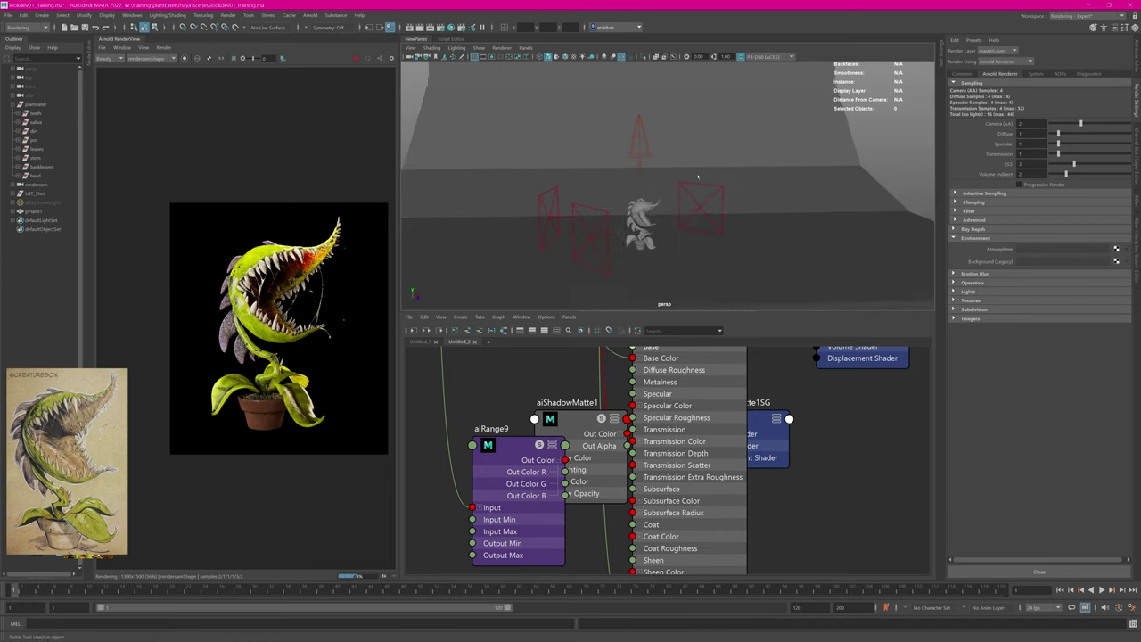
{"action": "left_click_drag", "start_coordinate": [697, 176], "coordinate": [700, 98], "text": "alt"}
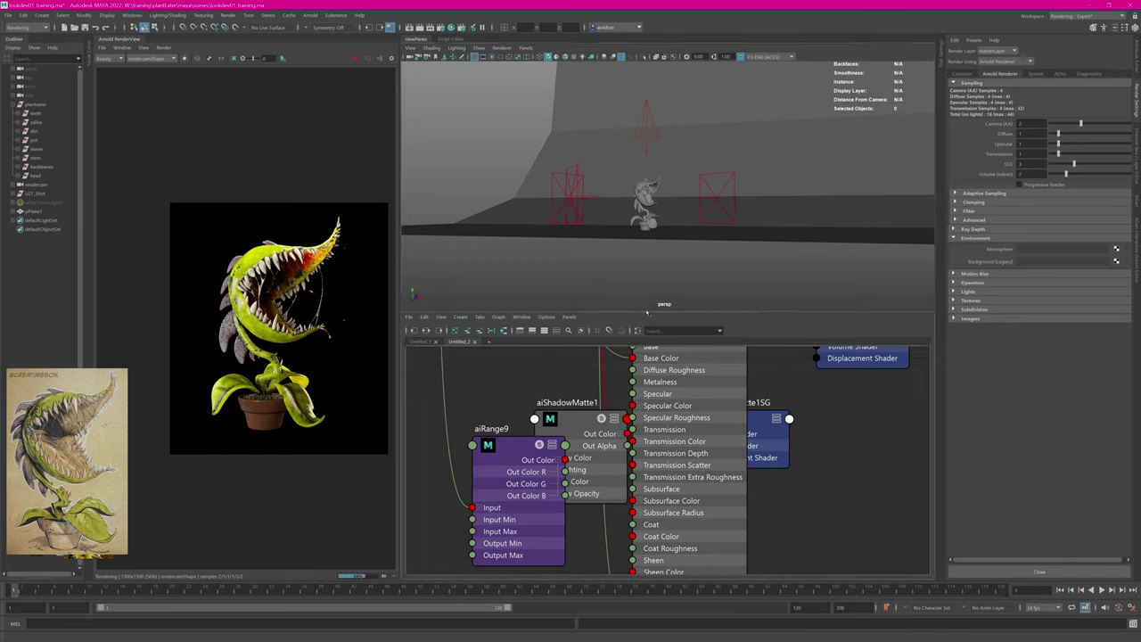
{"action": "left_click", "coordinate": [526, 47]}
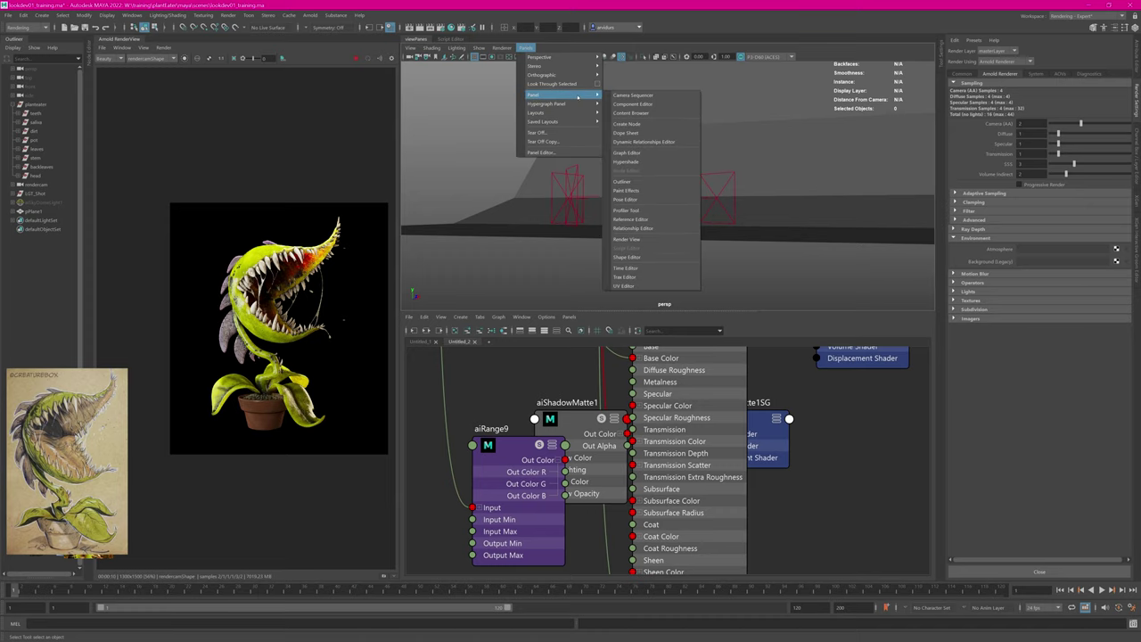
{"action": "mouse_move", "coordinate": [565, 104]}
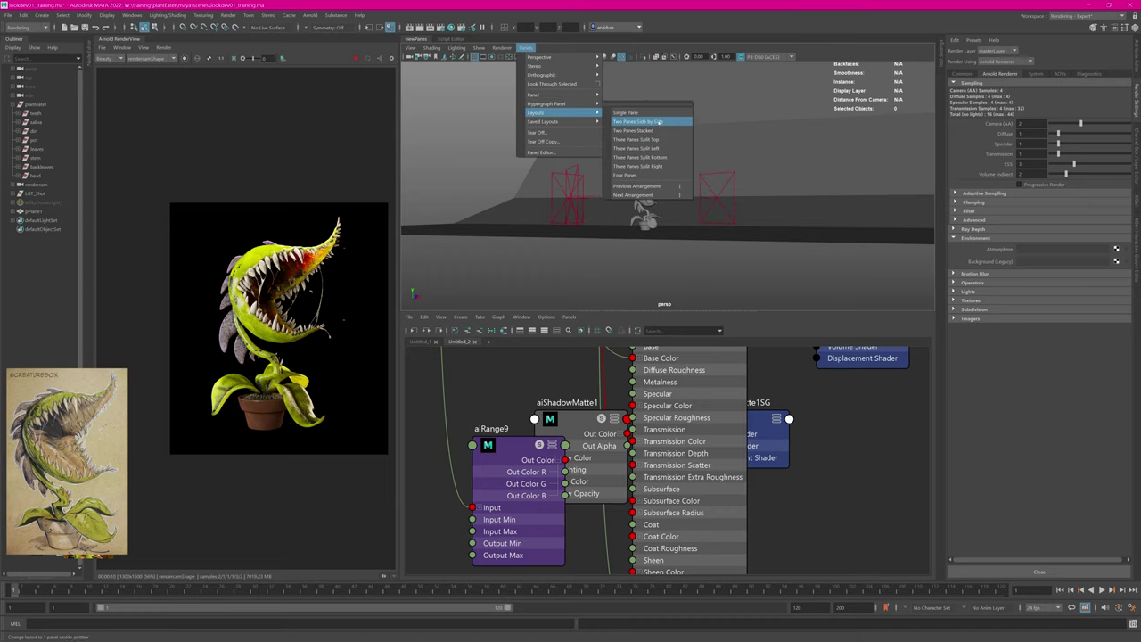
{"action": "left_click", "coordinate": [659, 122]}
{"action": "key", "text": "space"}
{"action": "left_click_drag", "start_coordinate": [726, 259], "coordinate": [622, 277], "text": "alt"}
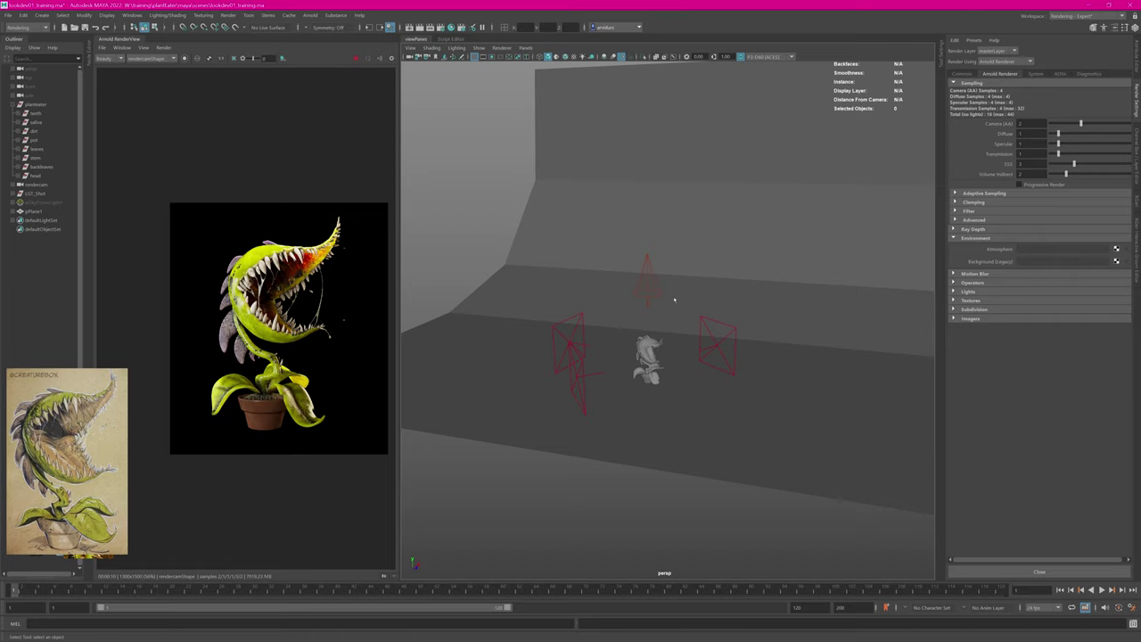
{"action": "left_click_drag", "start_coordinate": [598, 321], "coordinate": [693, 303], "text": "alt"}
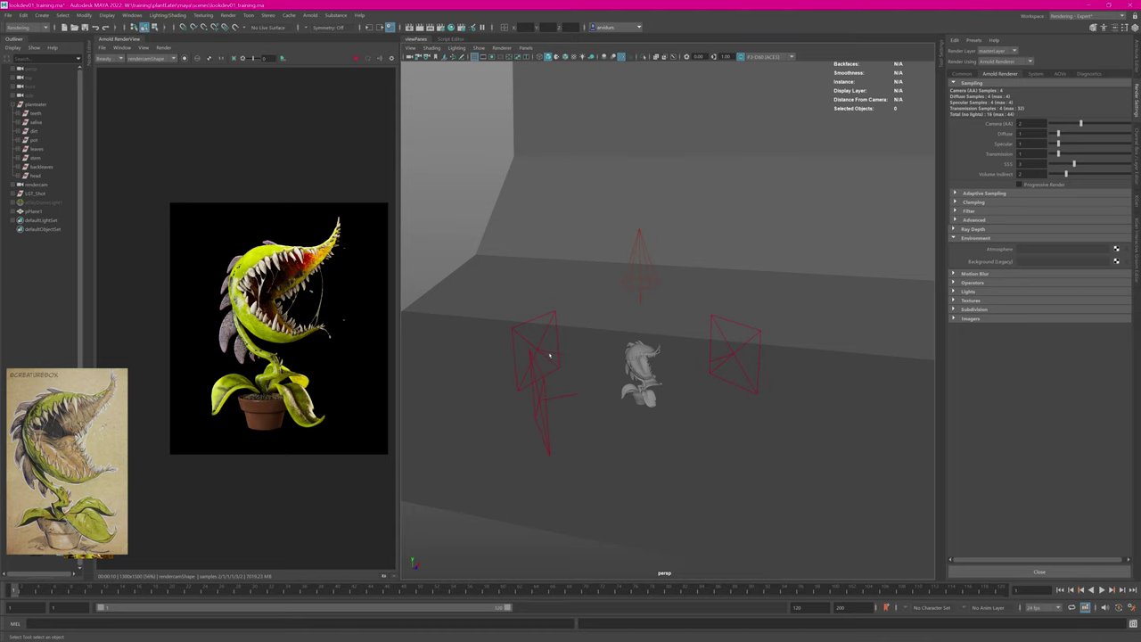
Step: Expand the LGT_Shot group, select aiAreaLight3 and isolate its contribution in the Arnold render
{"action": "left_click", "coordinate": [13, 193]}
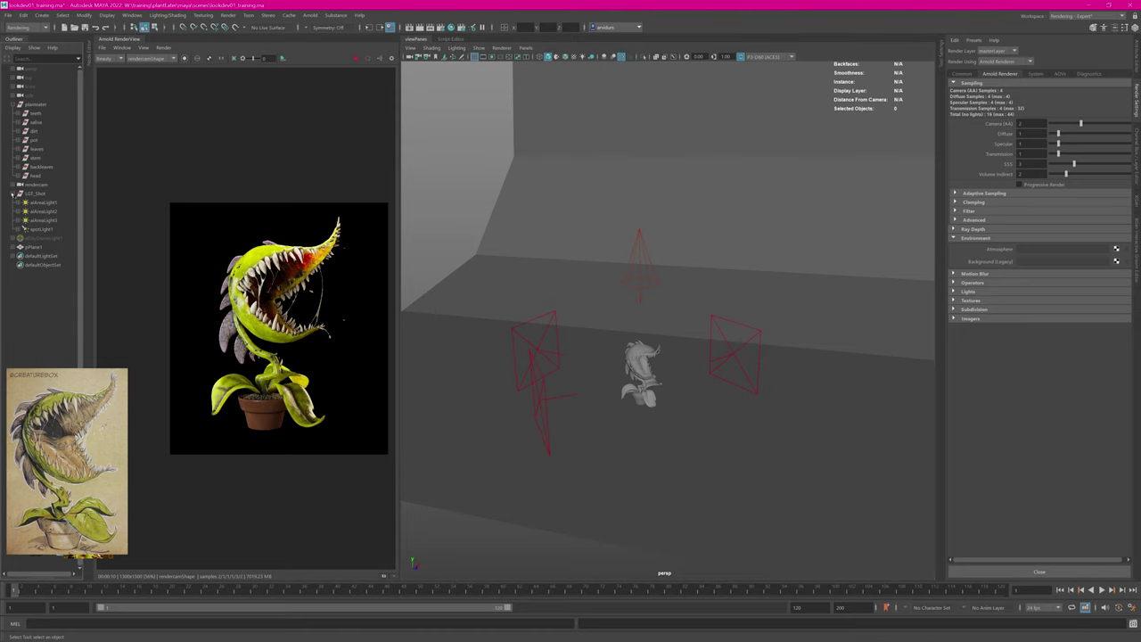
{"action": "left_click", "coordinate": [541, 350]}
{"action": "left_click", "coordinate": [541, 350]}
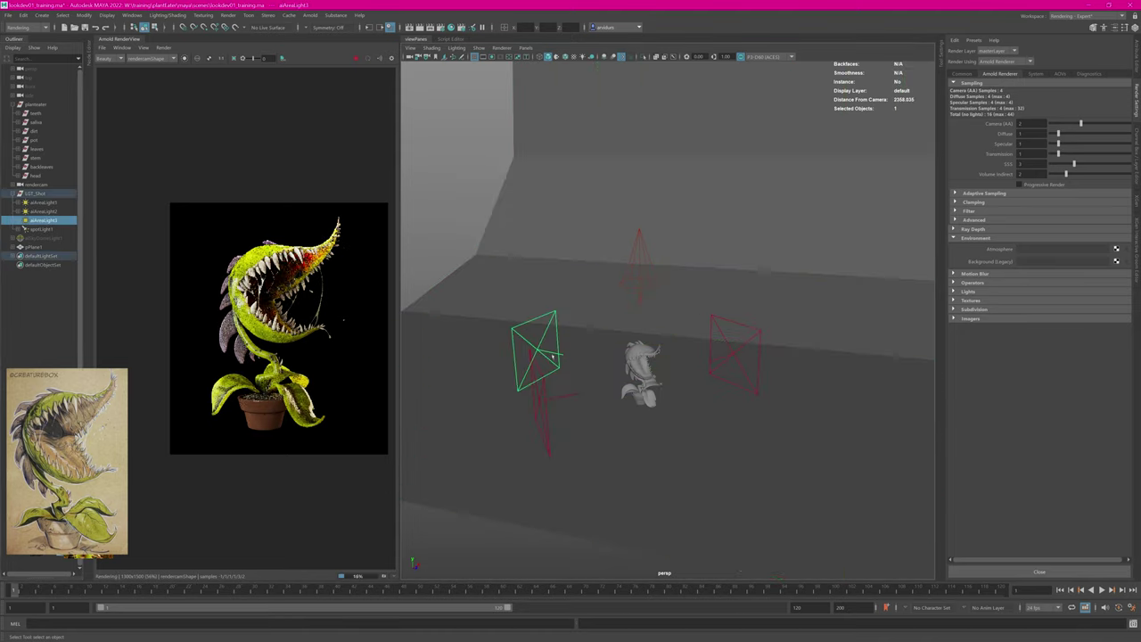
{"action": "left_click", "coordinate": [183, 58]}
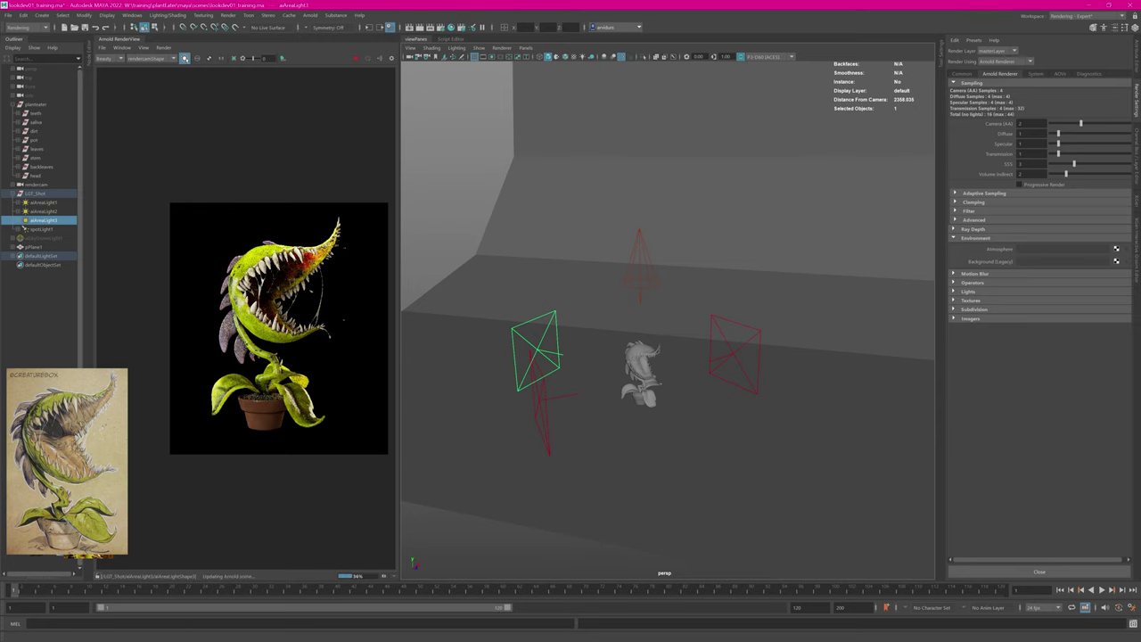
Step: Adjust the position and scale of aiAreaLight3 beside the creature while checking its isolated render
{"action": "mouse_move", "coordinate": [557, 306]}
{"action": "left_mouse_down", "text": "alt"}
{"action": "mouse_move", "coordinate": [586, 288]}
{"action": "mouse_move", "coordinate": [558, 316]}
{"action": "mouse_move", "coordinate": [533, 295]}
{"action": "mouse_move", "coordinate": [553, 295]}
{"action": "left_mouse_up", "text": "alt"}
{"action": "scroll", "coordinate": [565, 300], "scroll_direction": "up", "scroll_amount": 2}
{"action": "scroll", "coordinate": [565, 313], "scroll_direction": "up", "scroll_amount": 1}
{"action": "key", "text": "w"}
{"action": "left_click_drag", "start_coordinate": [547, 312], "coordinate": [545, 303], "text": "alt"}
{"action": "left_click_drag", "start_coordinate": [531, 270], "coordinate": [573, 249]}
{"action": "key", "text": "r"}
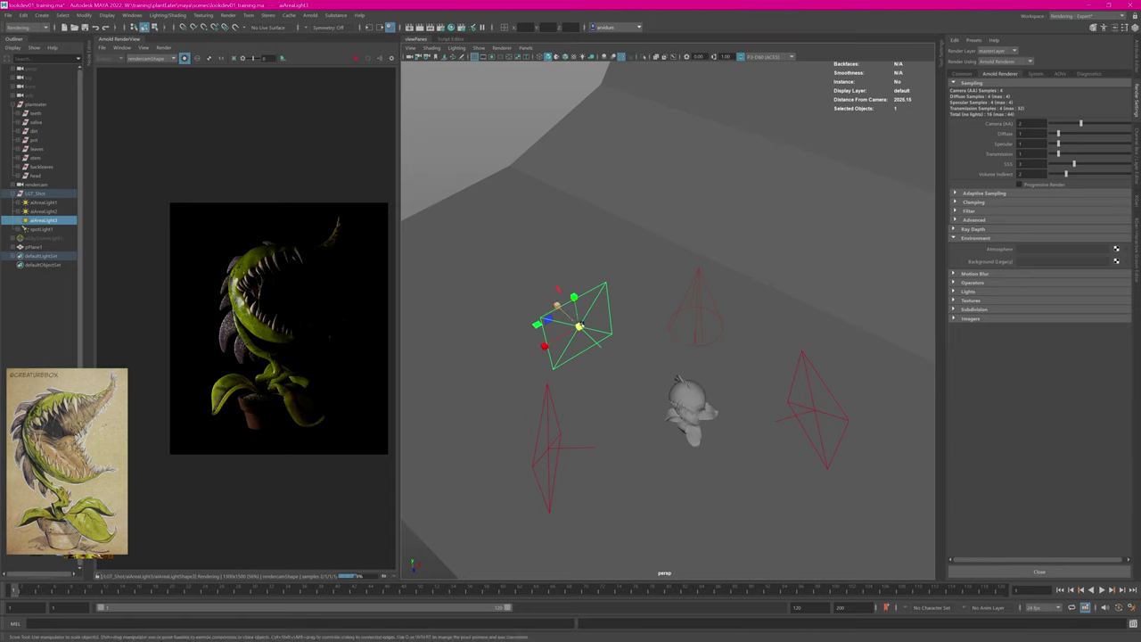
{"action": "left_click_drag", "start_coordinate": [579, 326], "coordinate": [557, 307]}
{"action": "key", "text": "w"}
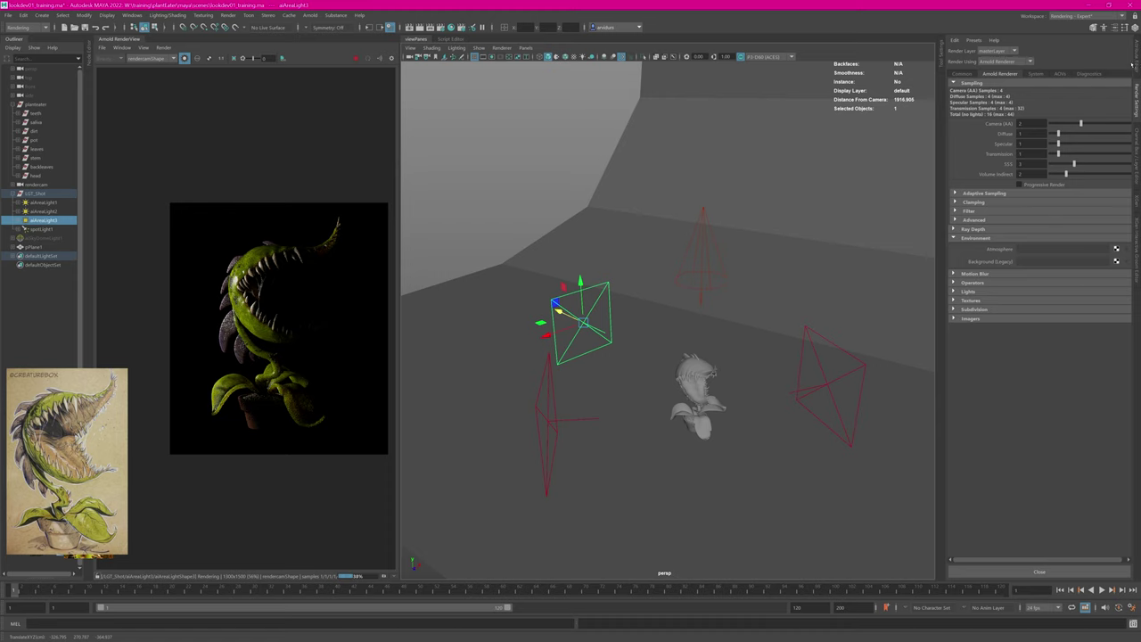
Step: Lower the exposure of aiAreaLight3 to about 19.8
{"action": "left_click", "coordinate": [1134, 61]}
{"action": "left_click", "coordinate": [1004, 57]}
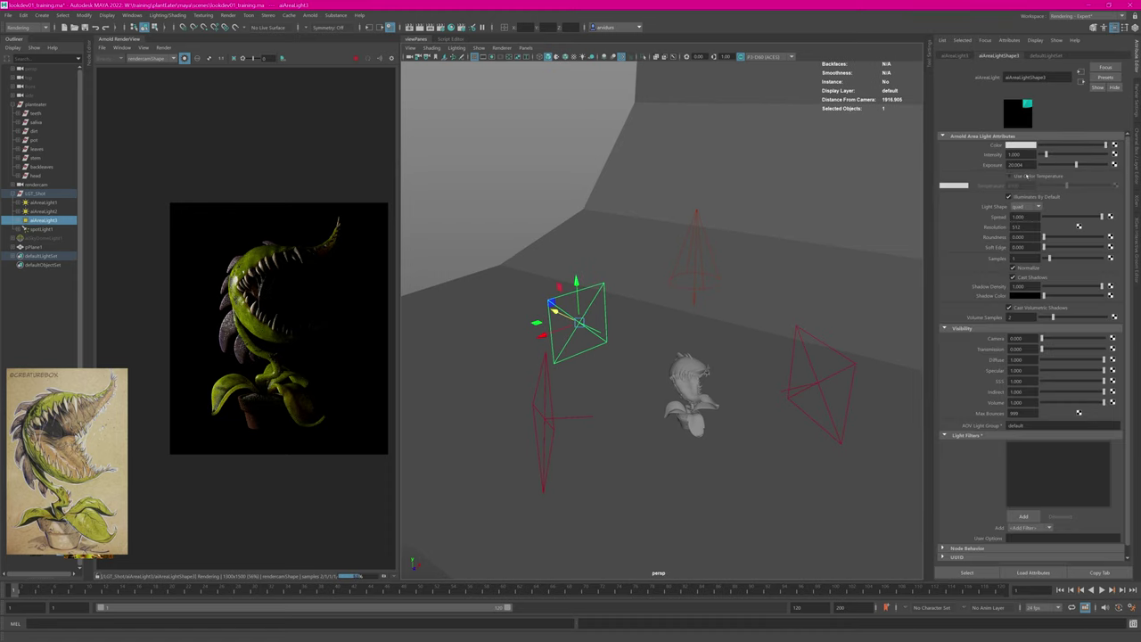
{"action": "left_click_drag", "start_coordinate": [1076, 164], "coordinate": [1077, 164]}
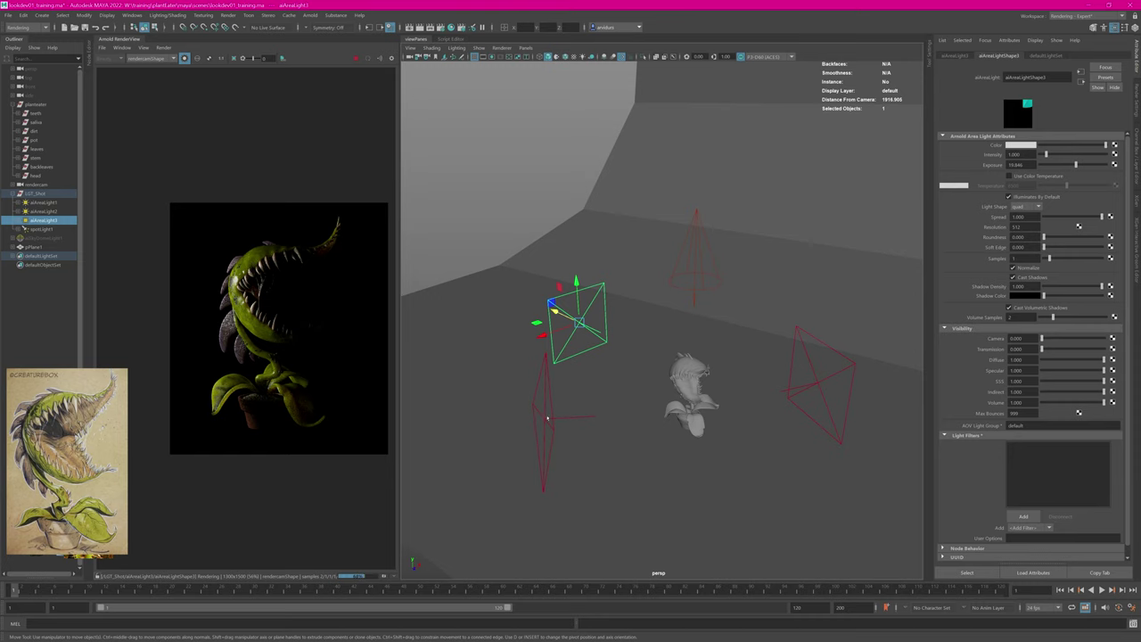
Step: Isolate aiAreaLight2 in the render and set its exposure to about 19
{"action": "left_click", "coordinate": [546, 418]}
{"action": "left_click_drag", "start_coordinate": [546, 418], "coordinate": [508, 466], "text": "alt"}
{"action": "key", "text": "e"}
{"action": "key", "text": "w"}
{"action": "left_click_drag", "start_coordinate": [1076, 164], "coordinate": [1074, 165]}
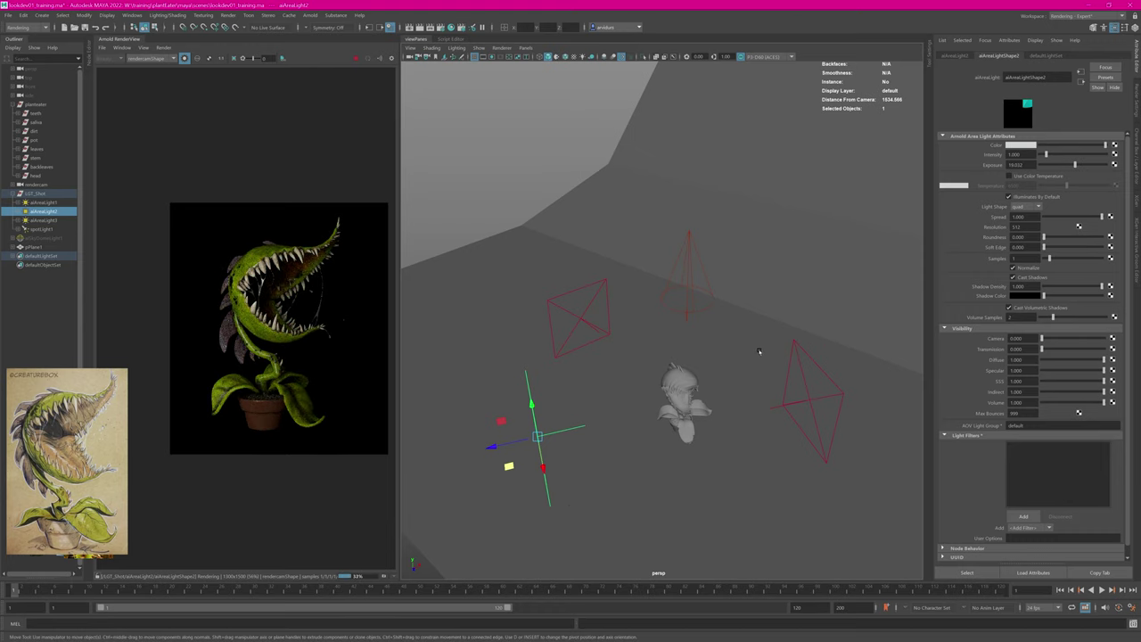
Step: Isolate aiAreaLight1 in the render and raise its exposure to about 21.2
{"action": "left_click", "coordinate": [811, 403]}
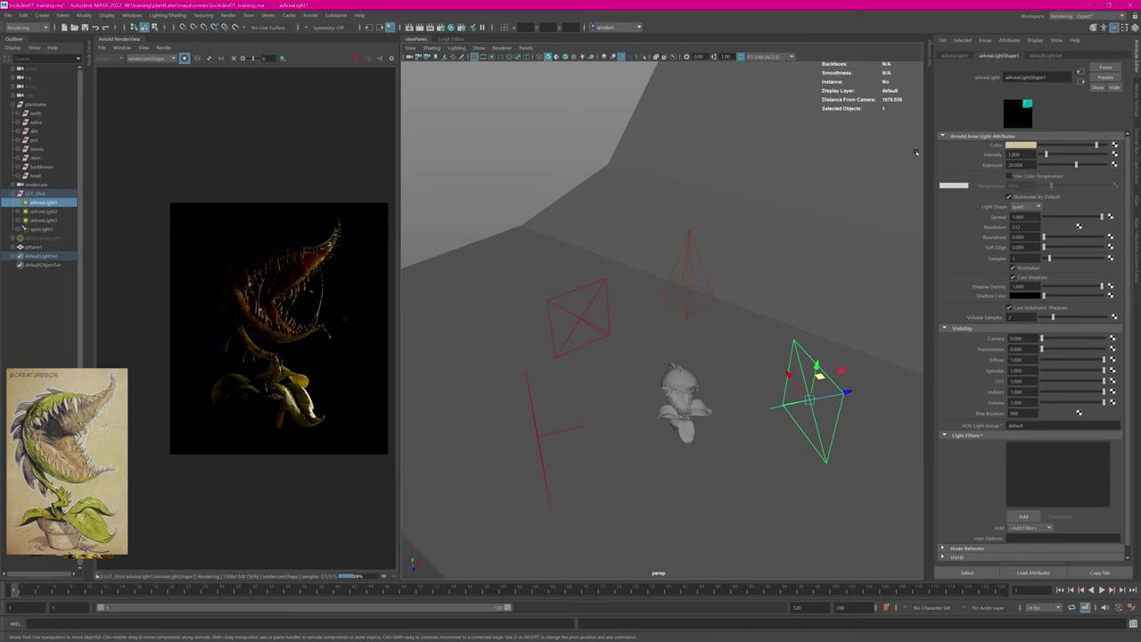
{"action": "left_click_drag", "start_coordinate": [1076, 165], "coordinate": [1078, 165]}
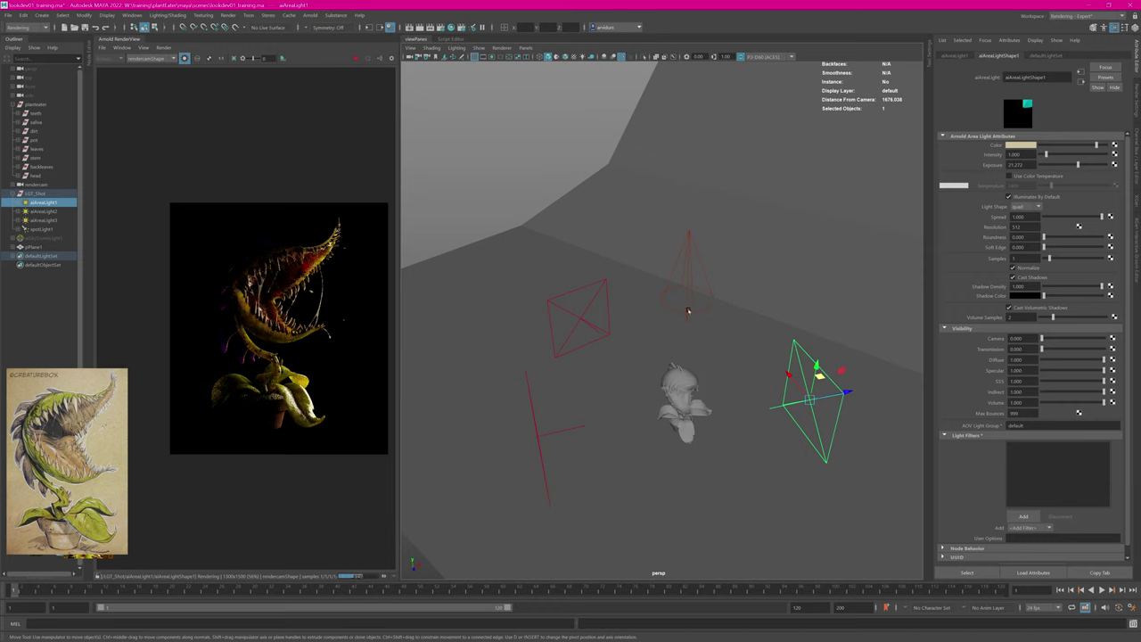
Step: Select spotLight1 above the creature, check its isolated contribution and reposition it over the plant
{"action": "left_click", "coordinate": [690, 310]}
{"action": "left_click", "coordinate": [689, 249], "text": "shift"}
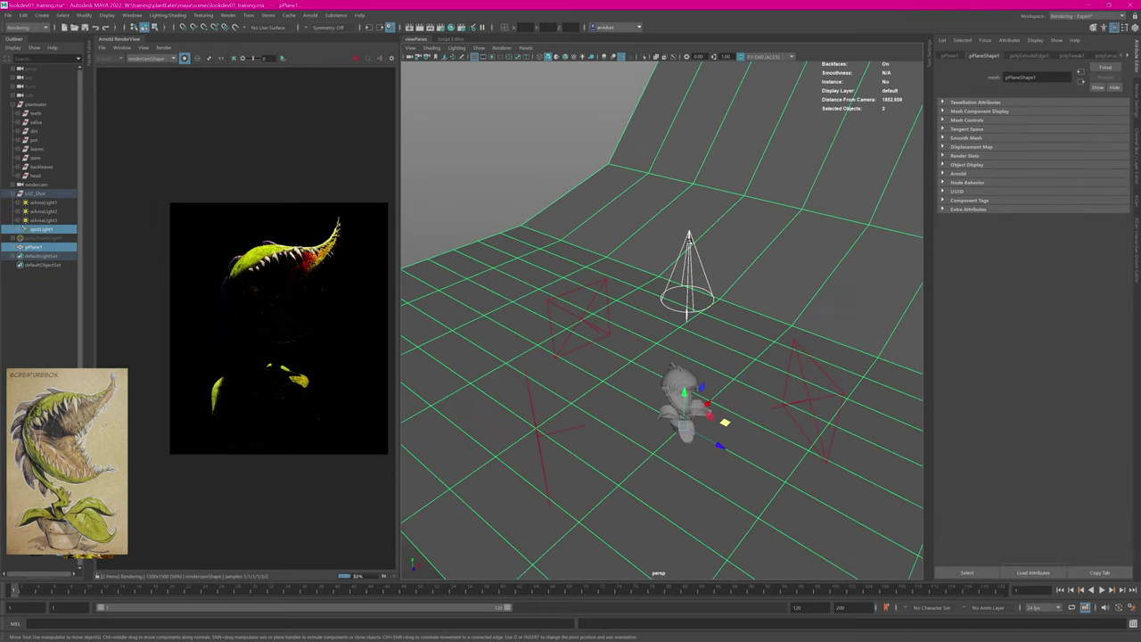
{"action": "left_click_drag", "start_coordinate": [689, 250], "coordinate": [656, 230], "text": "alt"}
{"action": "left_click", "coordinate": [659, 232]}
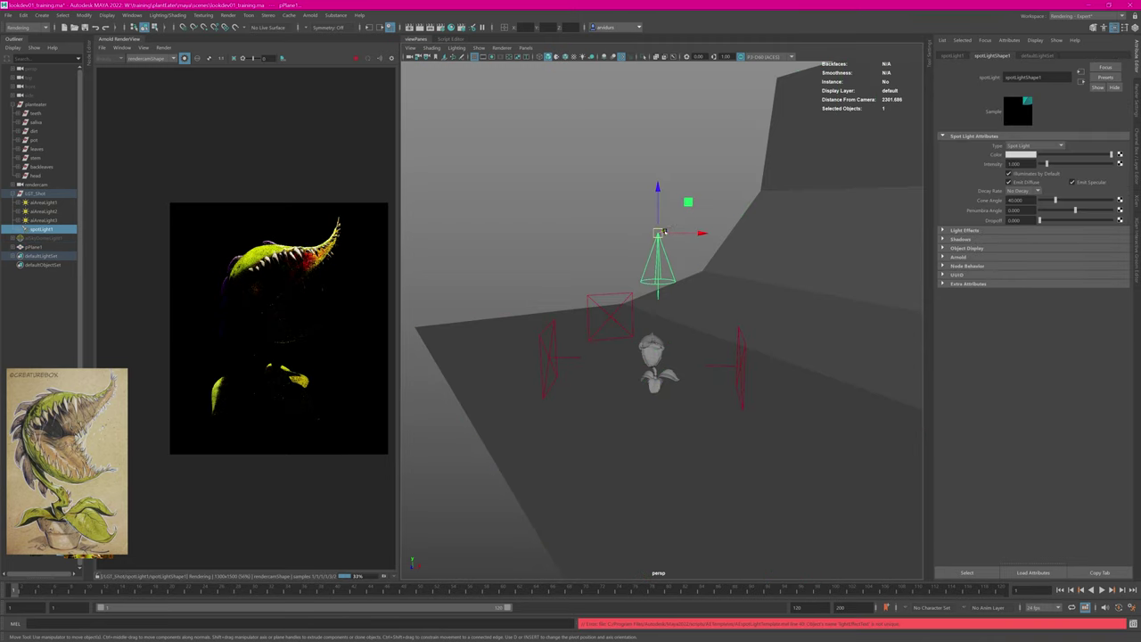
{"action": "left_click_drag", "start_coordinate": [659, 186], "coordinate": [713, 249]}
{"action": "left_click_drag", "start_coordinate": [715, 303], "coordinate": [724, 310]}
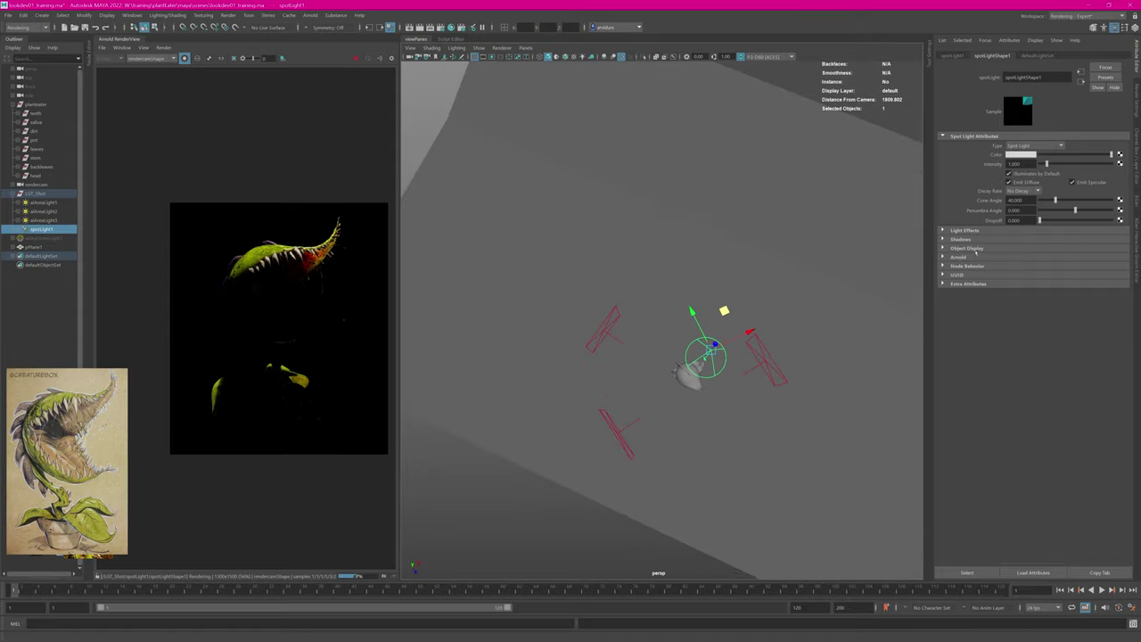
Step: Widen the spotLight1 cone angle to about 99 and set its Arnold exposure to about 22.5
{"action": "left_click", "coordinate": [958, 257]}
{"action": "scroll", "coordinate": [1078, 459], "scroll_direction": "down", "scroll_amount": 1}
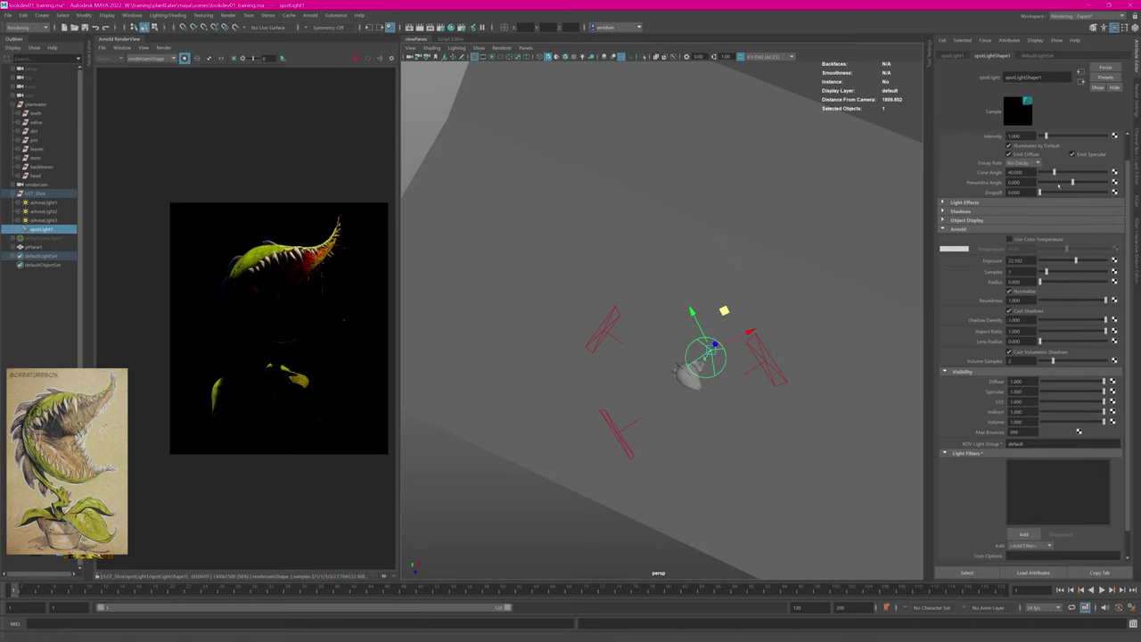
{"action": "left_click_drag", "start_coordinate": [1054, 173], "coordinate": [1074, 172]}
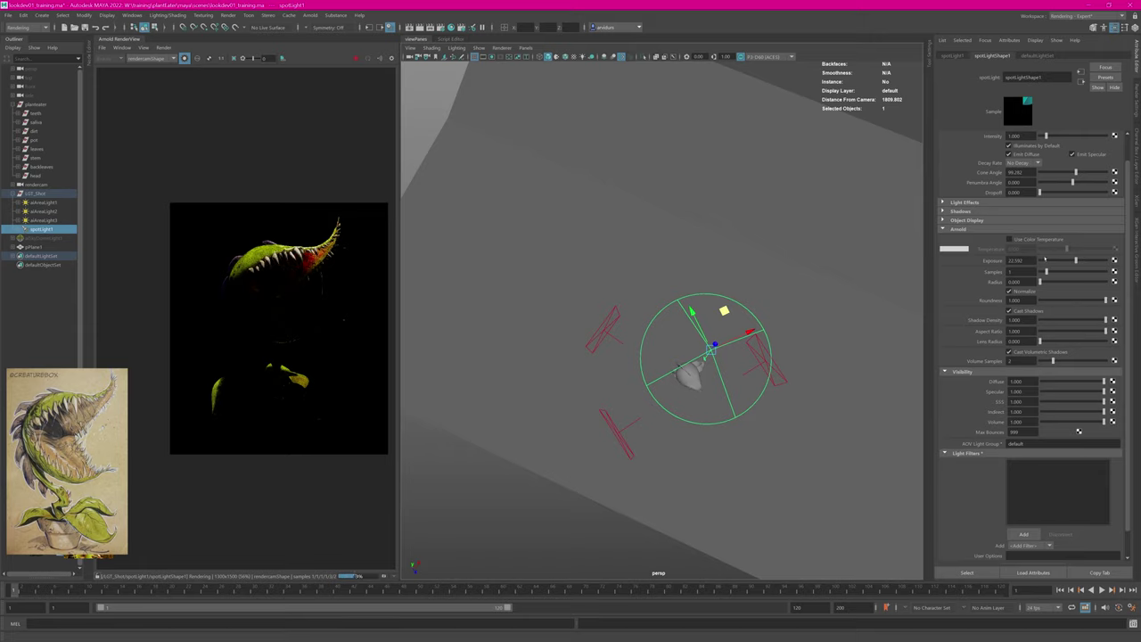
{"action": "mouse_move", "coordinate": [1063, 258]}
{"action": "left_mouse_down"}
{"action": "mouse_move", "coordinate": [1084, 260]}
{"action": "mouse_move", "coordinate": [1075, 259]}
{"action": "left_mouse_up"}
Step: Turn off the light isolation to render the whole scene, select aiSkyDomeLight1 and run a full scene update
{"action": "left_click_drag", "start_coordinate": [742, 352], "coordinate": [728, 318], "text": "alt"}
{"action": "left_click", "coordinate": [185, 59]}
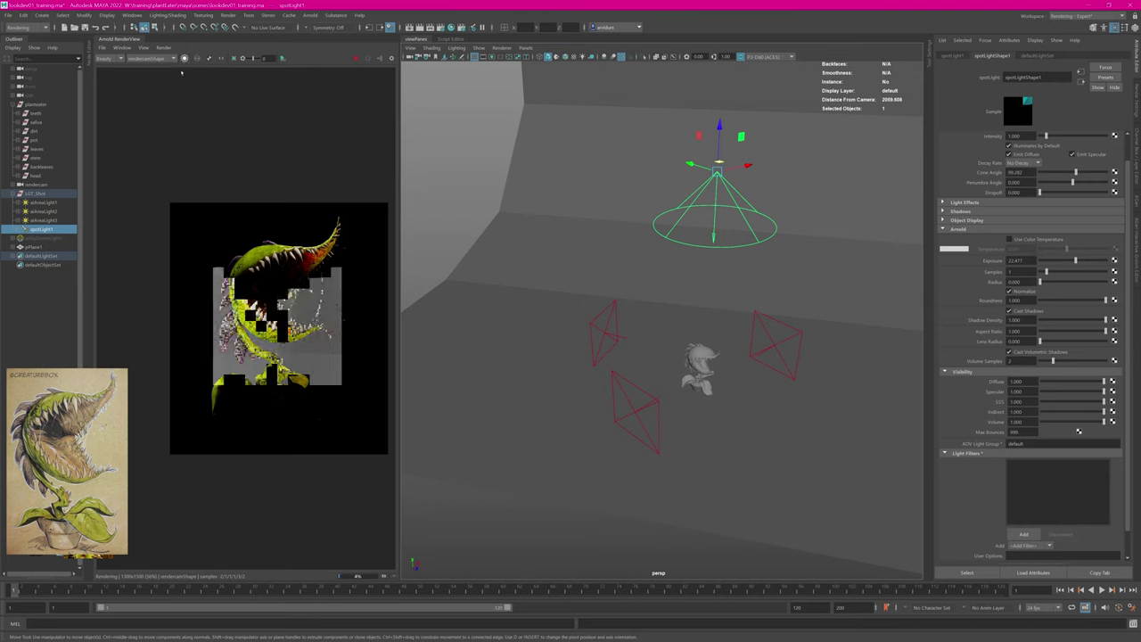
{"action": "left_click", "coordinate": [477, 483]}
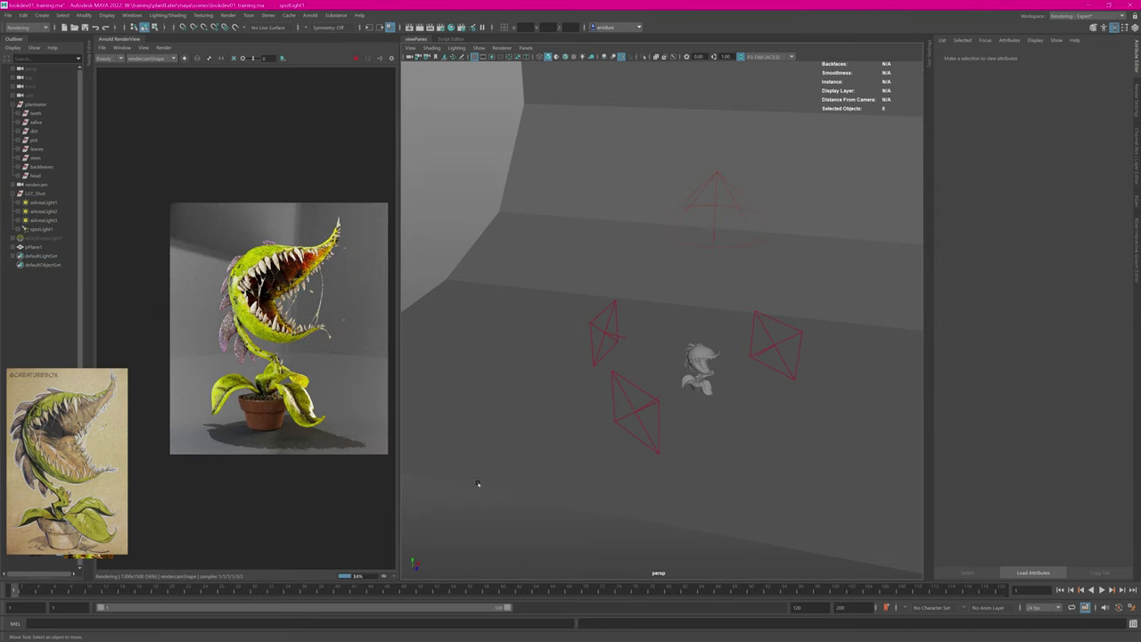
{"action": "left_click", "coordinate": [36, 238]}
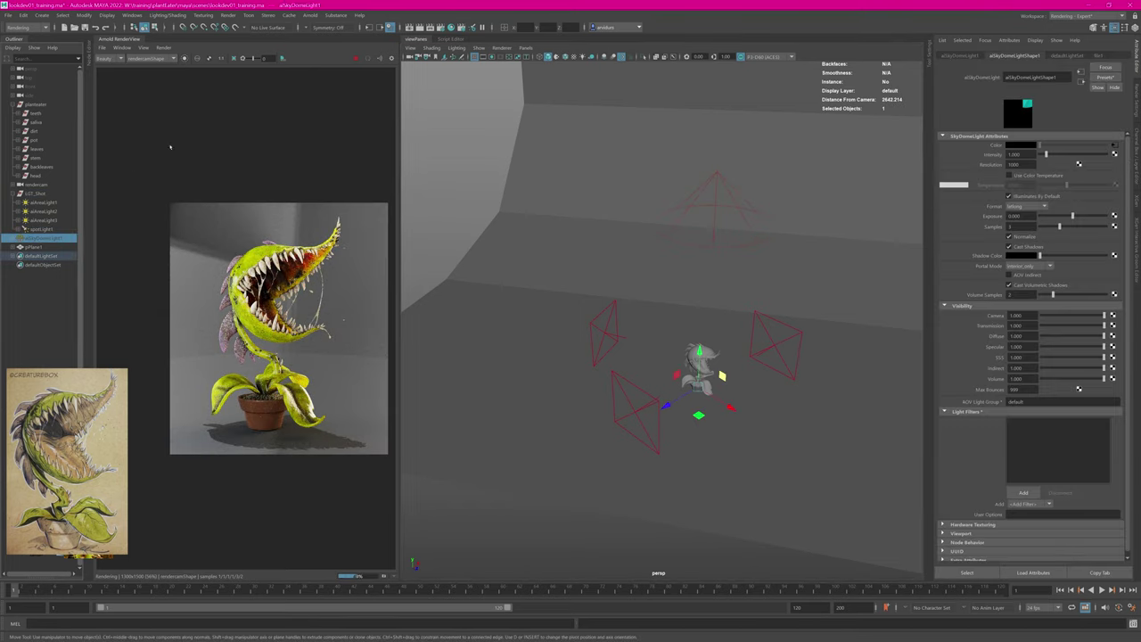
{"action": "left_click", "coordinate": [164, 47]}
{"action": "left_click", "coordinate": [198, 113]}
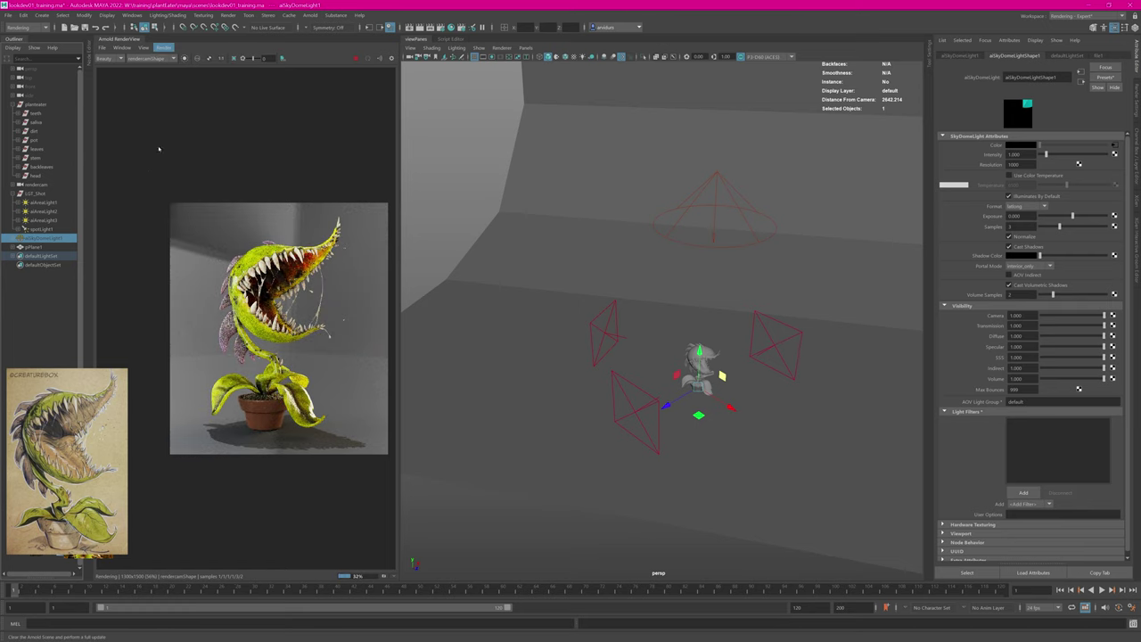
Step: Assign a new aiStandardSurface material to the backdrop pPlane1 and replace its settings with the NeutralGray preset
{"action": "left_click", "coordinate": [499, 389]}
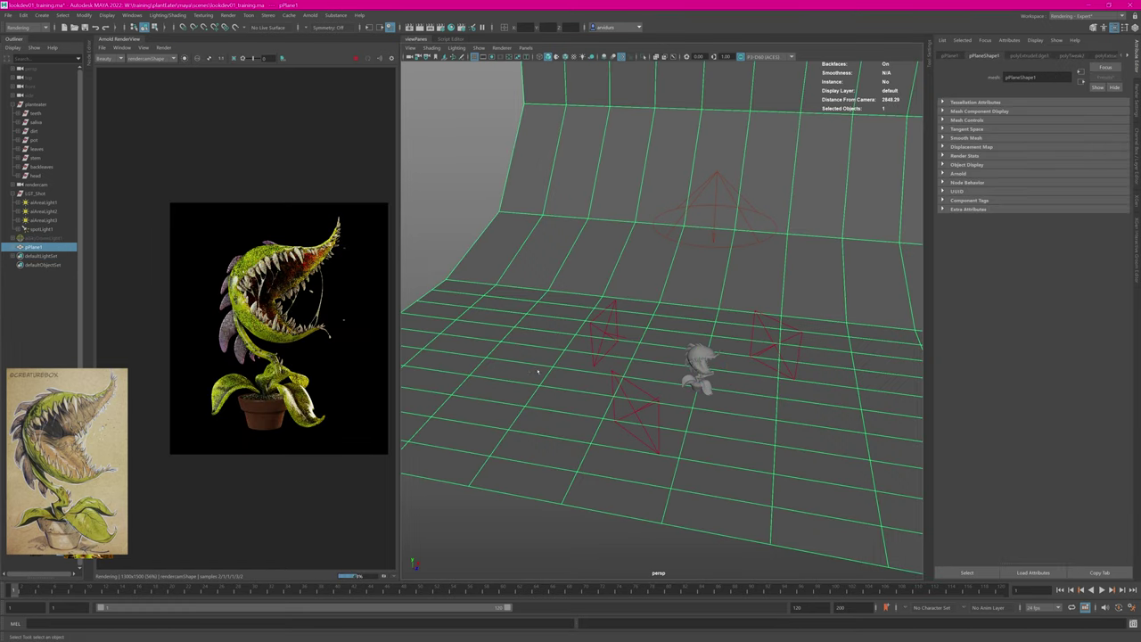
{"action": "right_click_drag", "start_coordinate": [518, 361], "coordinate": [584, 581]}
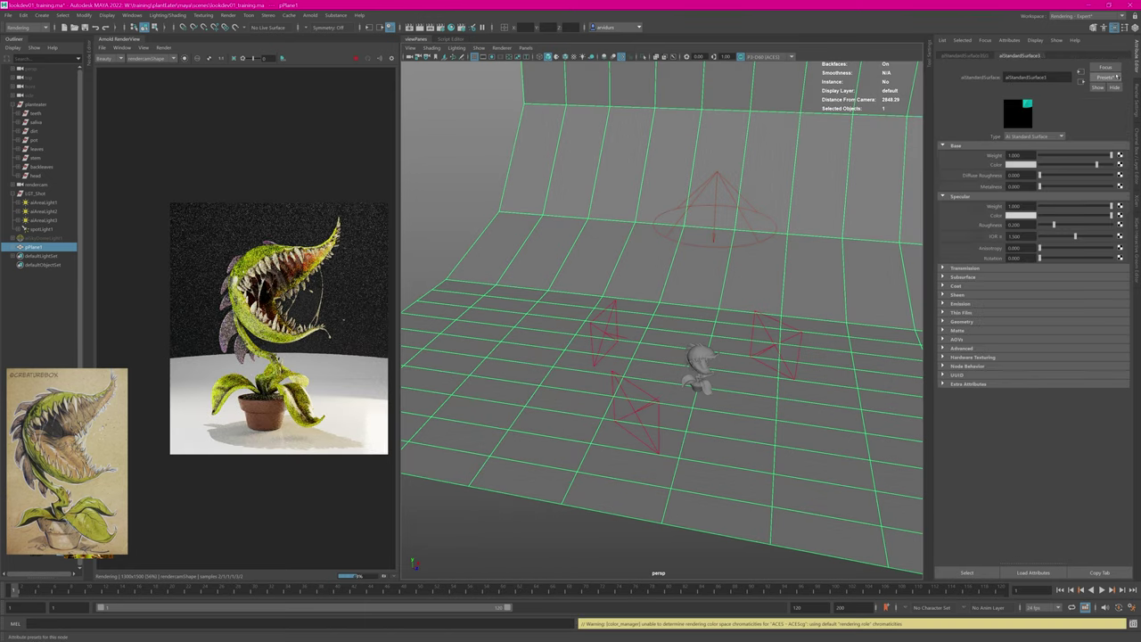
{"action": "left_click", "coordinate": [1105, 78]}
{"action": "mouse_move", "coordinate": [1083, 118]}
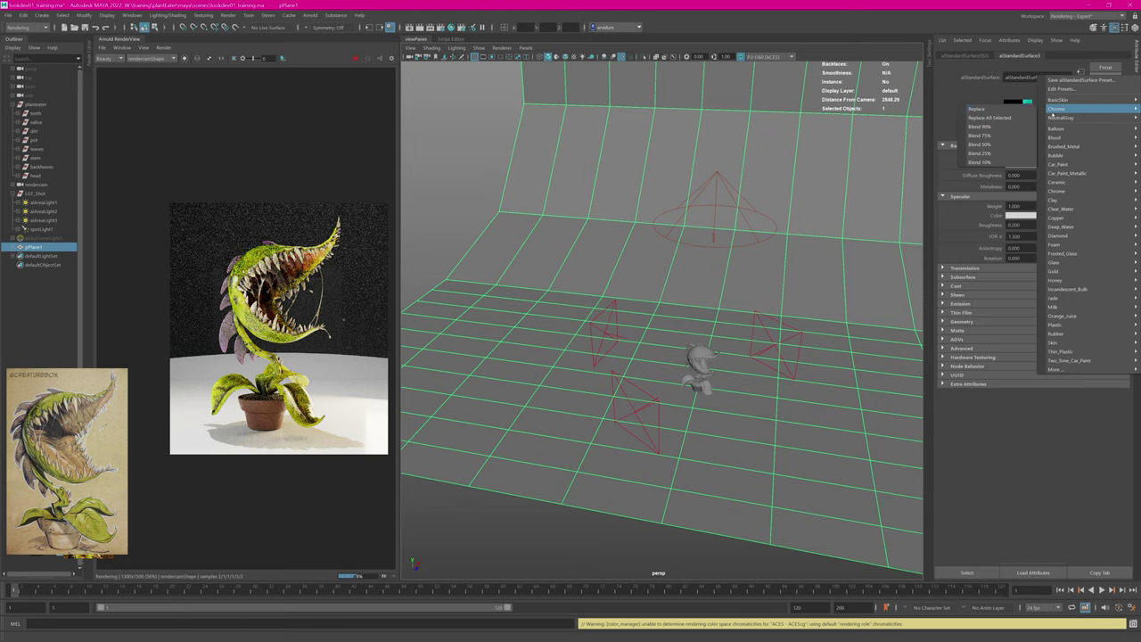
{"action": "left_click", "coordinate": [980, 118]}
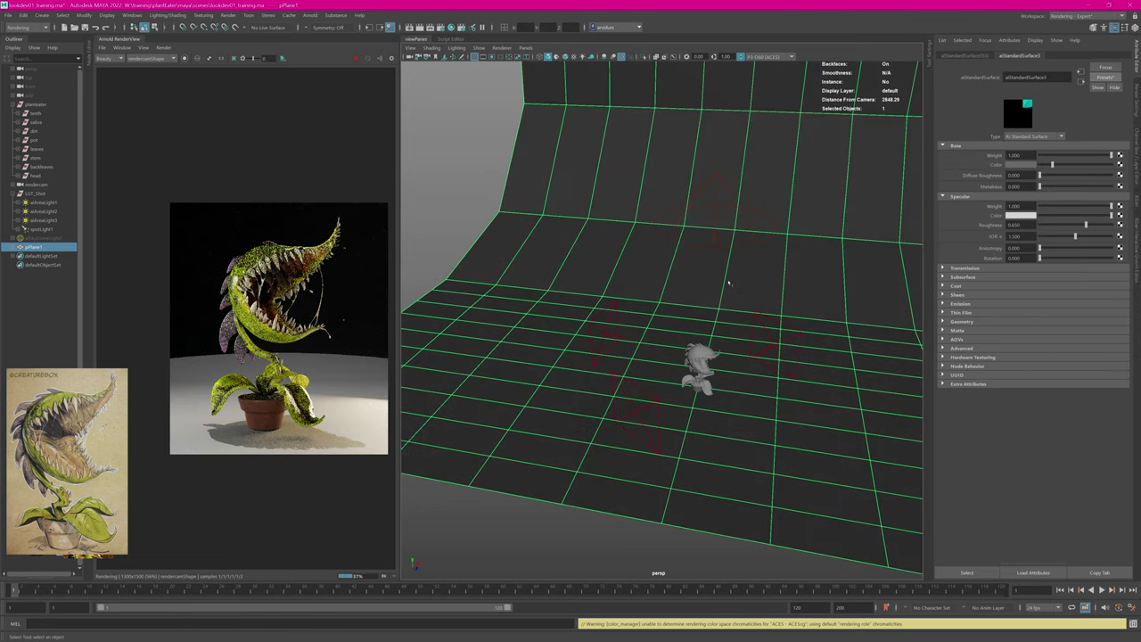
Step: Add a small amount of dropoff to spotLight1 so its light falls off towards the cone edge
{"action": "left_click", "coordinate": [499, 544]}
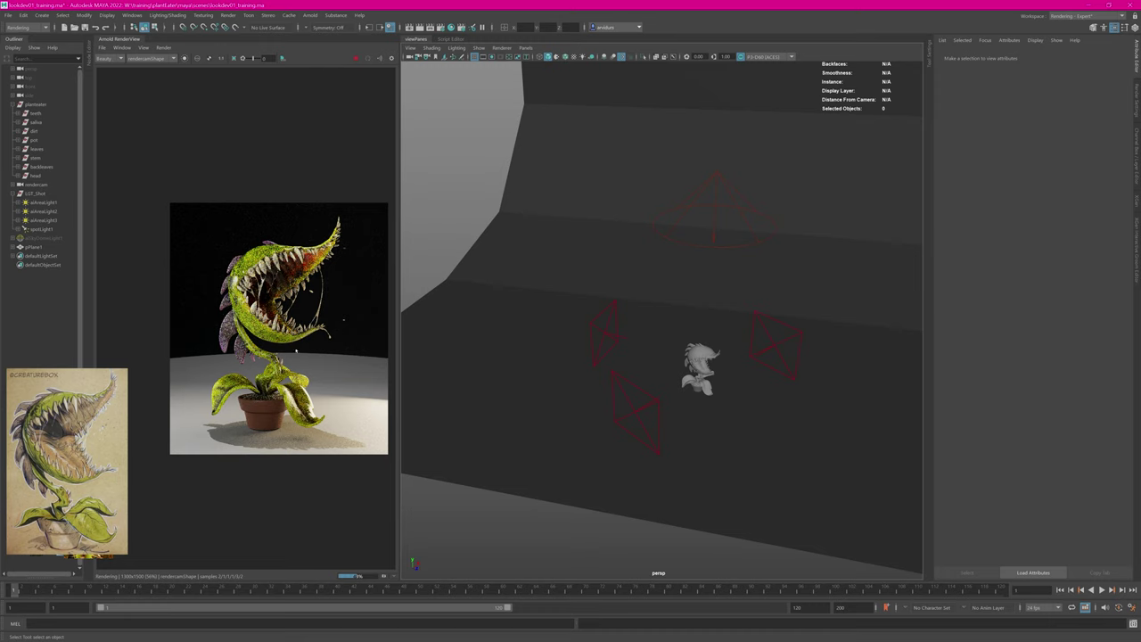
{"action": "left_click", "coordinate": [718, 176]}
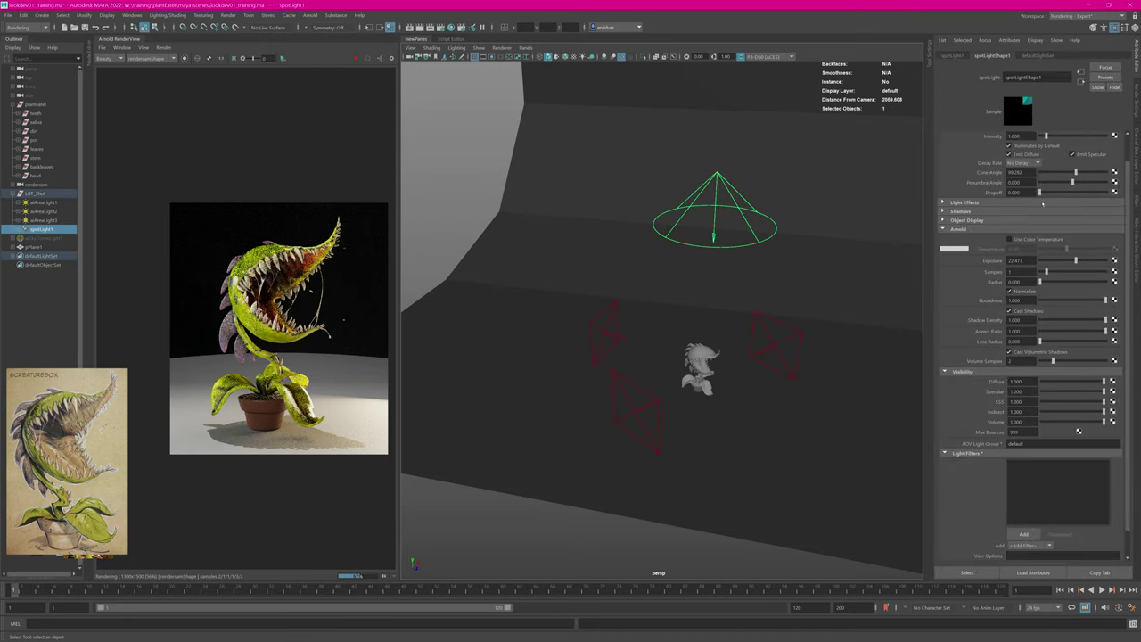
{"action": "left_click_drag", "start_coordinate": [1040, 193], "coordinate": [1041, 193]}
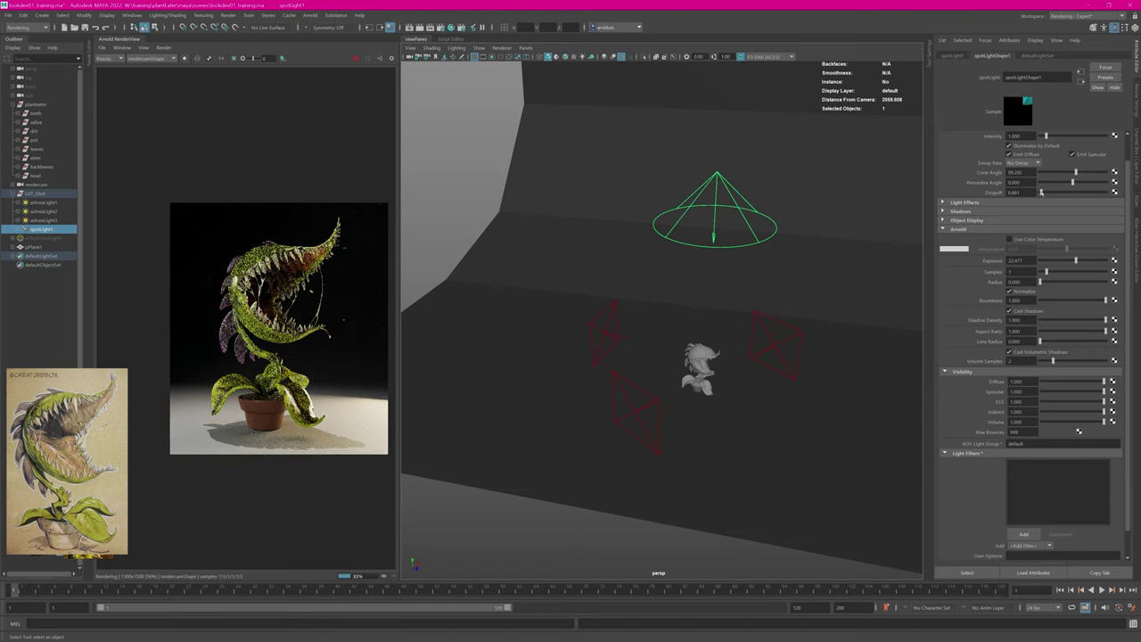
Step: Reduce the spread of aiAreaLight1 beside the creature to about 0.08
{"action": "left_click", "coordinate": [772, 348]}
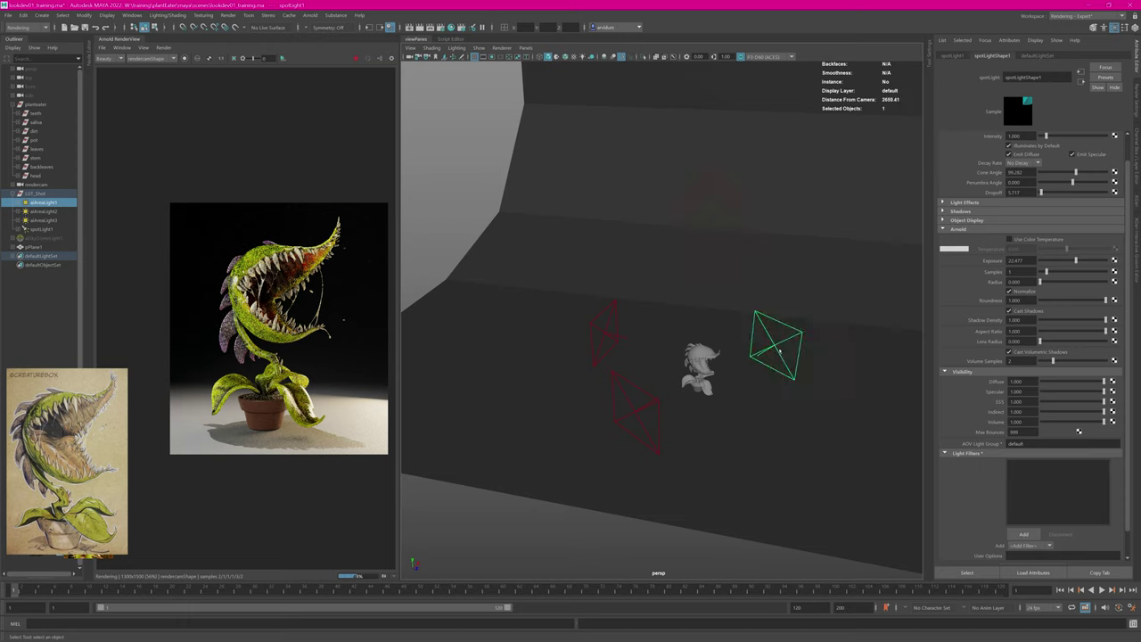
{"action": "left_click_drag", "start_coordinate": [772, 349], "coordinate": [797, 339], "text": "alt"}
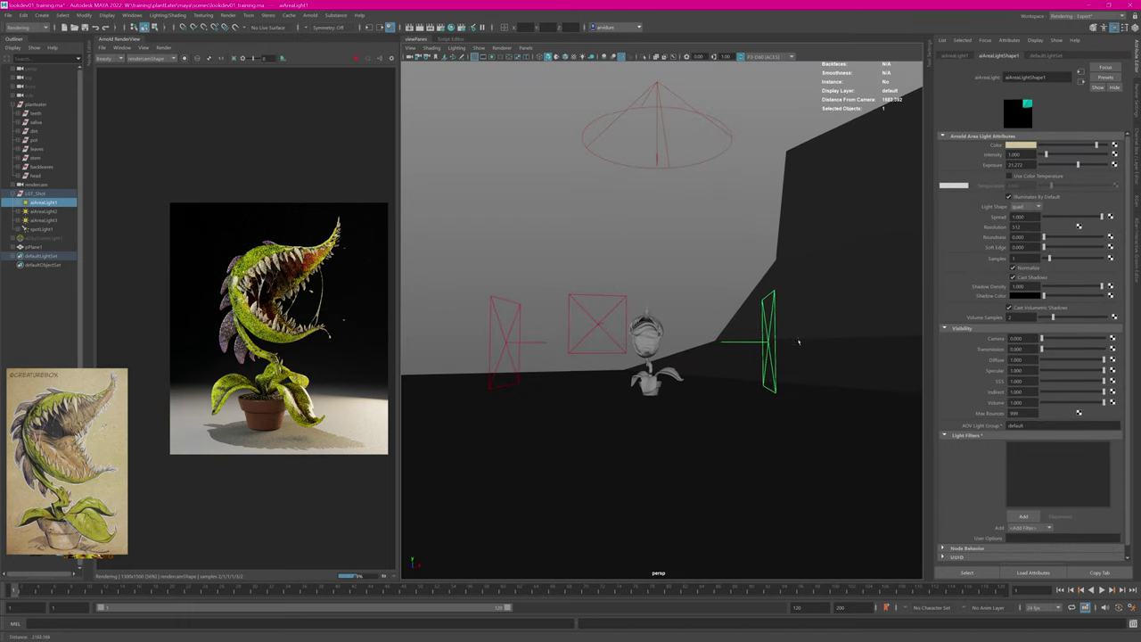
{"action": "key", "text": "e"}
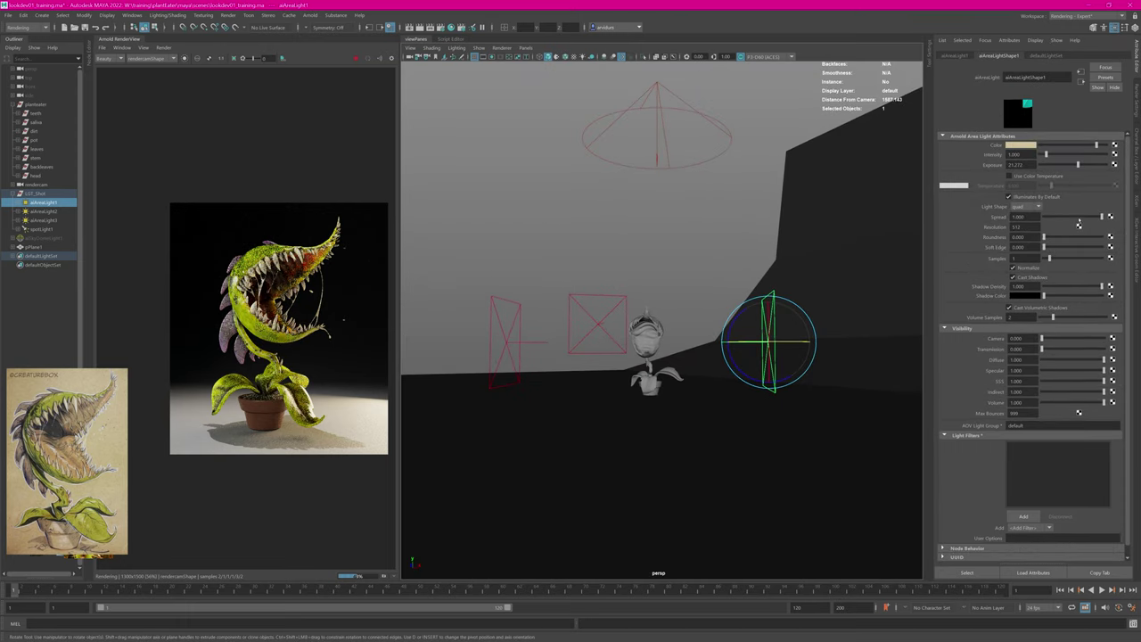
{"action": "left_click_drag", "start_coordinate": [1102, 217], "coordinate": [1049, 217]}
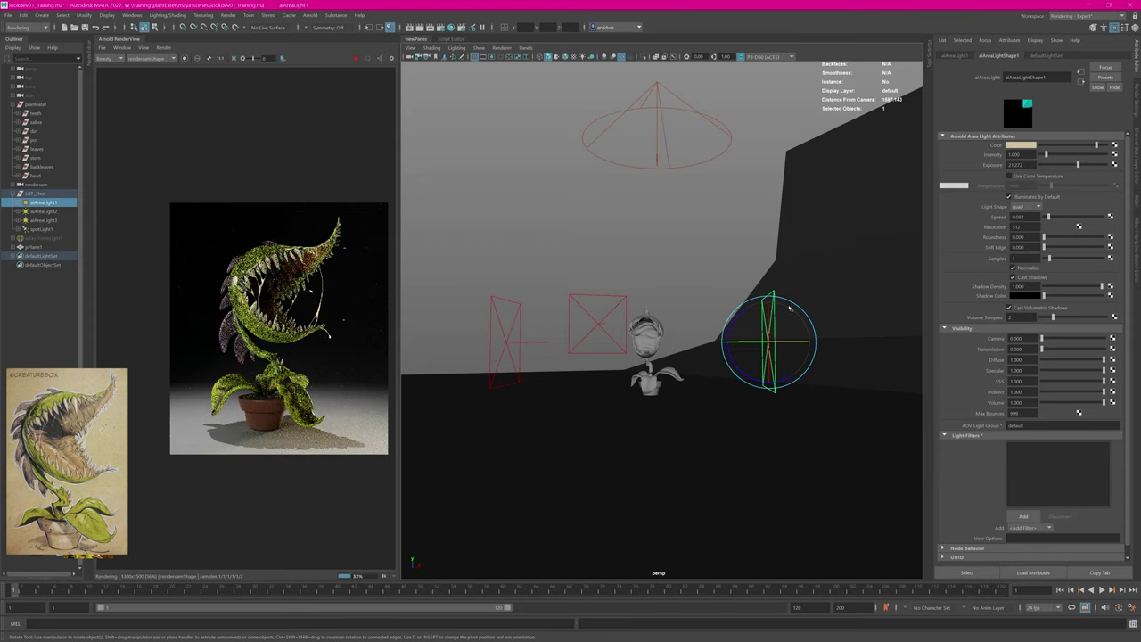
Step: Tilt aiAreaLight1, shift it slightly downwards and set its exposure to about 20.9
{"action": "left_click_drag", "start_coordinate": [756, 373], "coordinate": [736, 375]}
{"action": "key", "text": "w"}
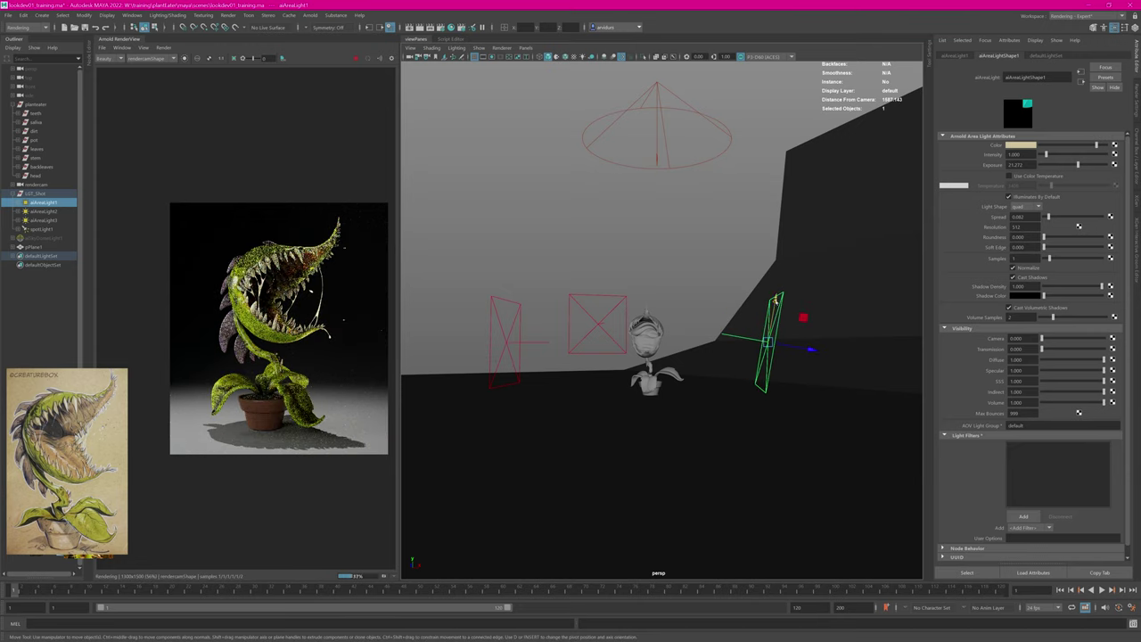
{"action": "left_click_drag", "start_coordinate": [773, 300], "coordinate": [773, 303]}
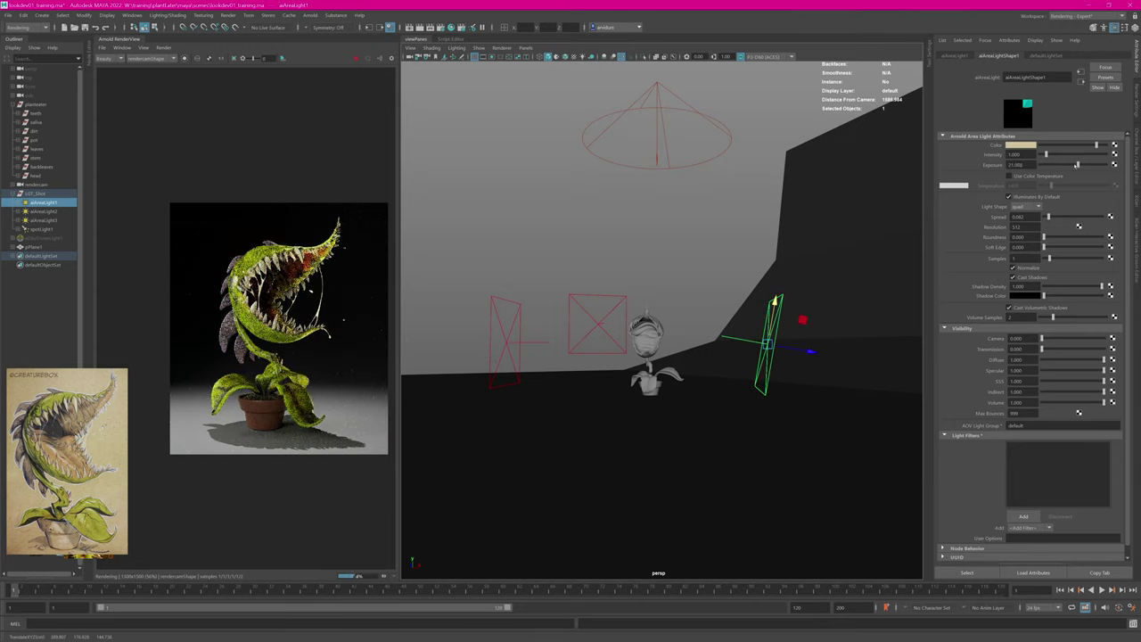
{"action": "left_click_drag", "start_coordinate": [1079, 165], "coordinate": [1077, 164]}
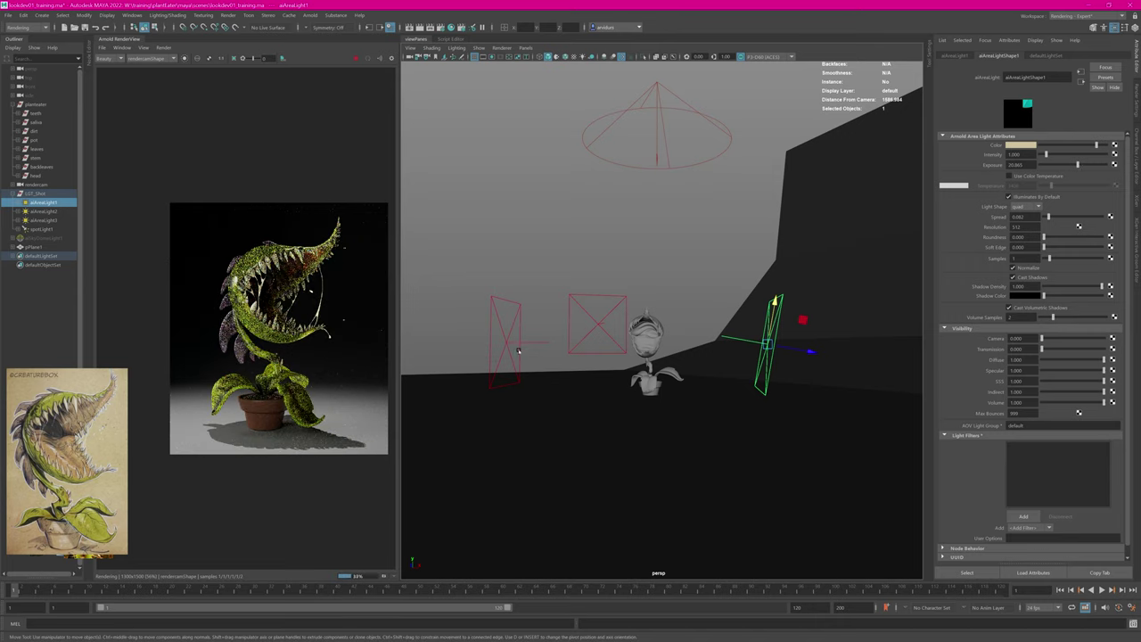
Step: Rotate aiAreaLight2 to tilt it and lower its exposure to about 15.1
{"action": "left_click", "coordinate": [518, 348]}
{"action": "key", "text": "e"}
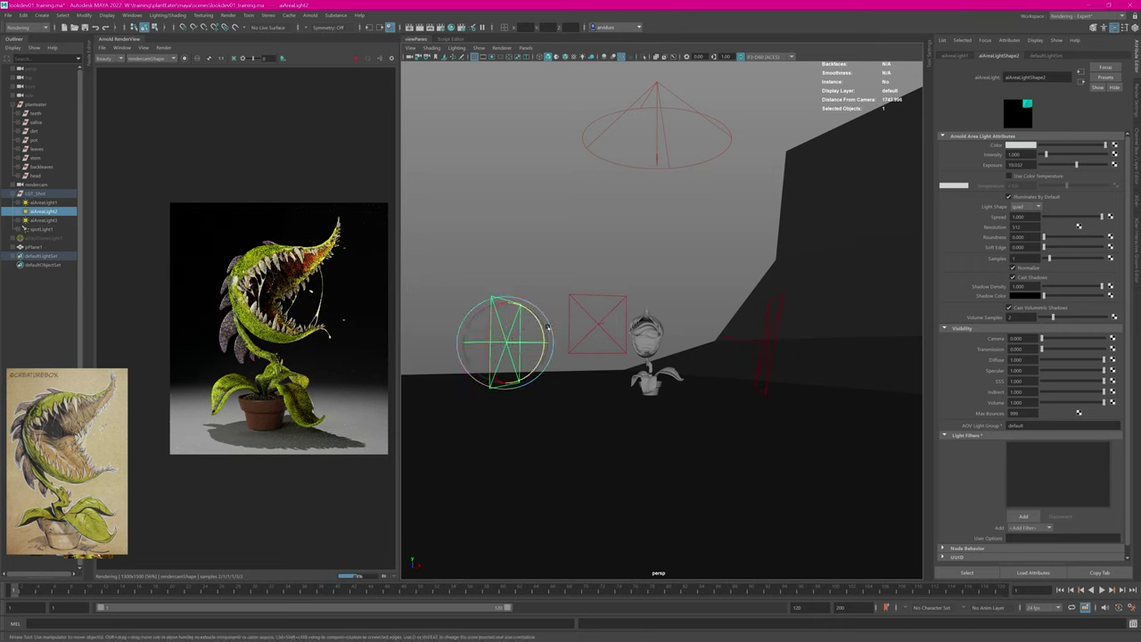
{"action": "left_click_drag", "start_coordinate": [529, 323], "coordinate": [869, 256]}
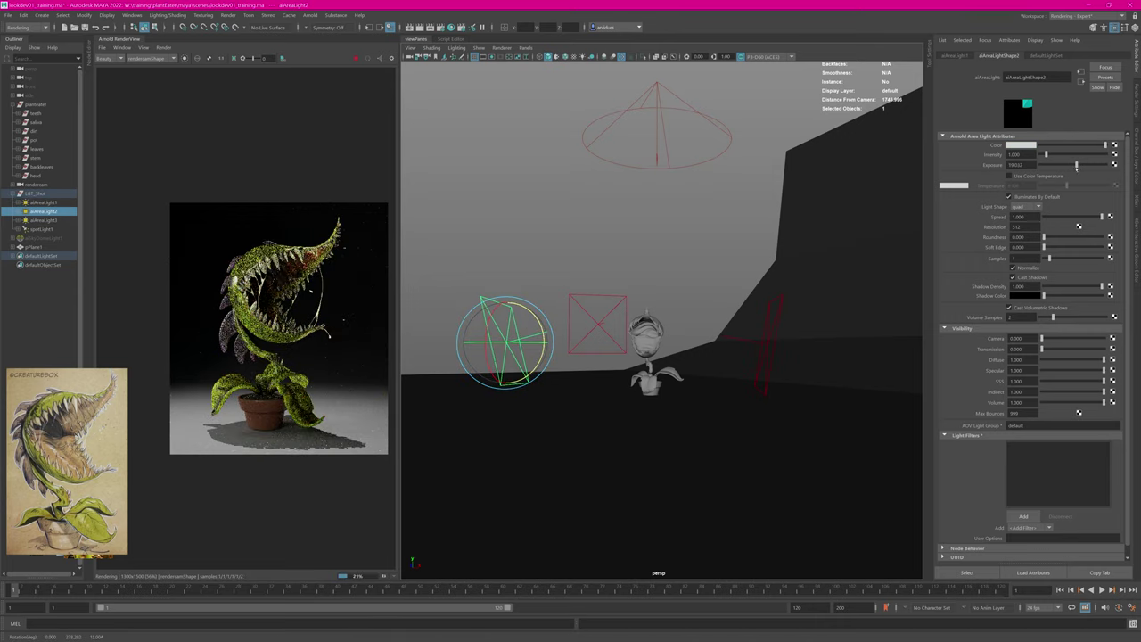
{"action": "left_click_drag", "start_coordinate": [1075, 165], "coordinate": [1071, 166]}
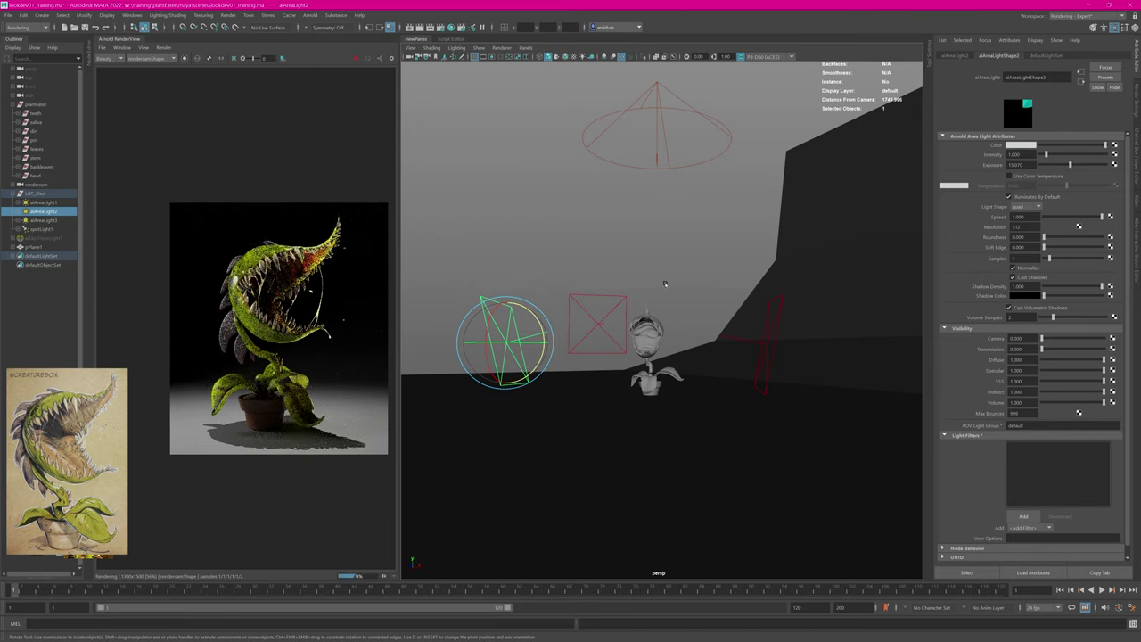
Step: Increase the spotLight1 radius to 100 to soften the shadow under the plant
{"action": "left_click", "coordinate": [644, 134]}
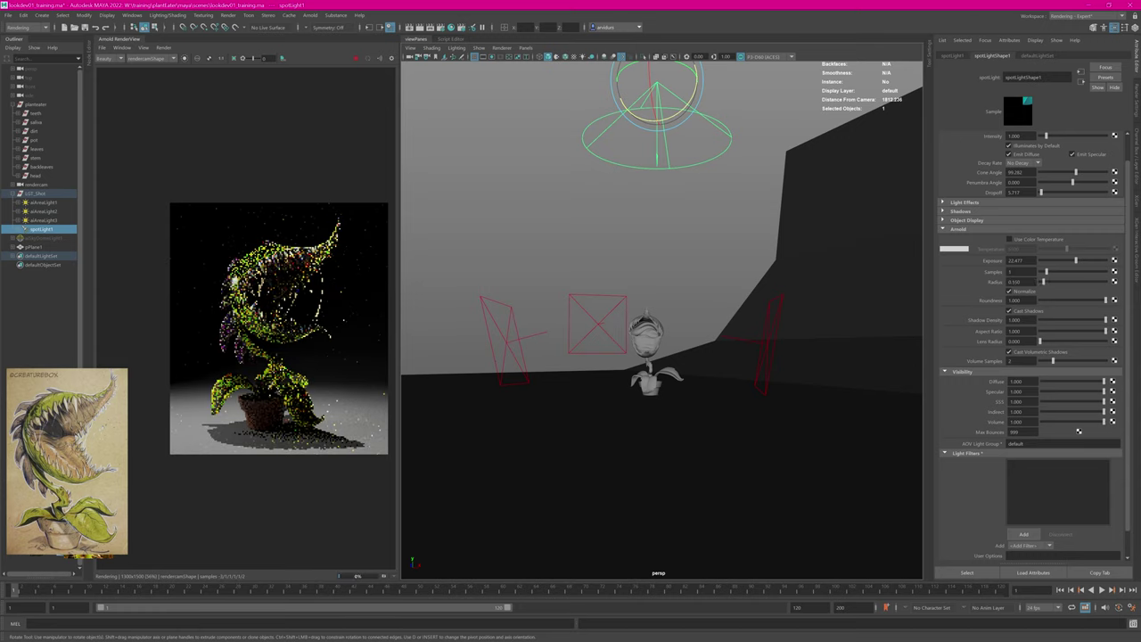
{"action": "left_click_drag", "start_coordinate": [1062, 283], "coordinate": [1065, 283]}
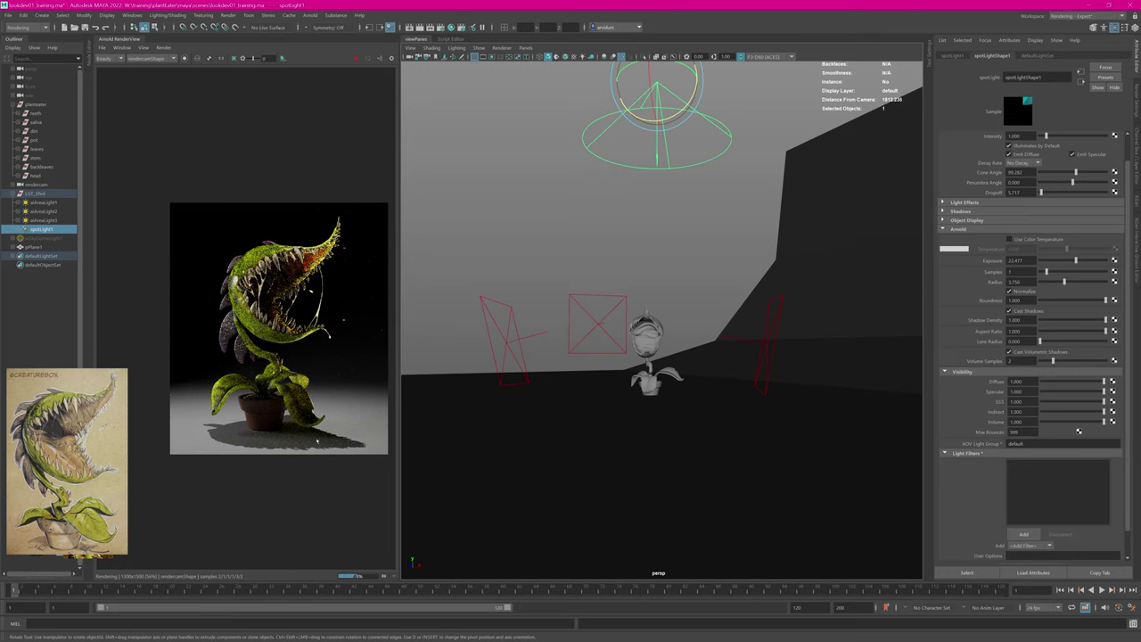
{"action": "key", "text": "q"}
{"action": "right_click_drag", "start_coordinate": [634, 275], "coordinate": [579, 259], "text": "alt"}
{"action": "left_click_drag", "start_coordinate": [579, 258], "coordinate": [657, 264], "text": "alt"}
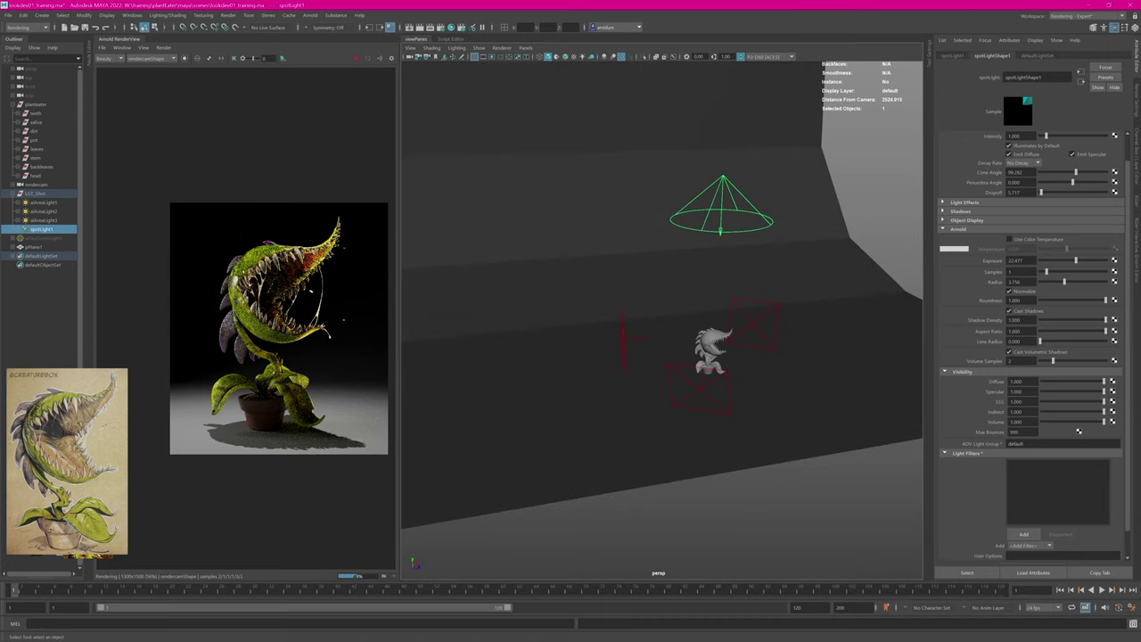
{"action": "left_click_drag", "start_coordinate": [1065, 281], "coordinate": [1115, 282]}
{"action": "left_click_drag", "start_coordinate": [1027, 282], "coordinate": [974, 293]}
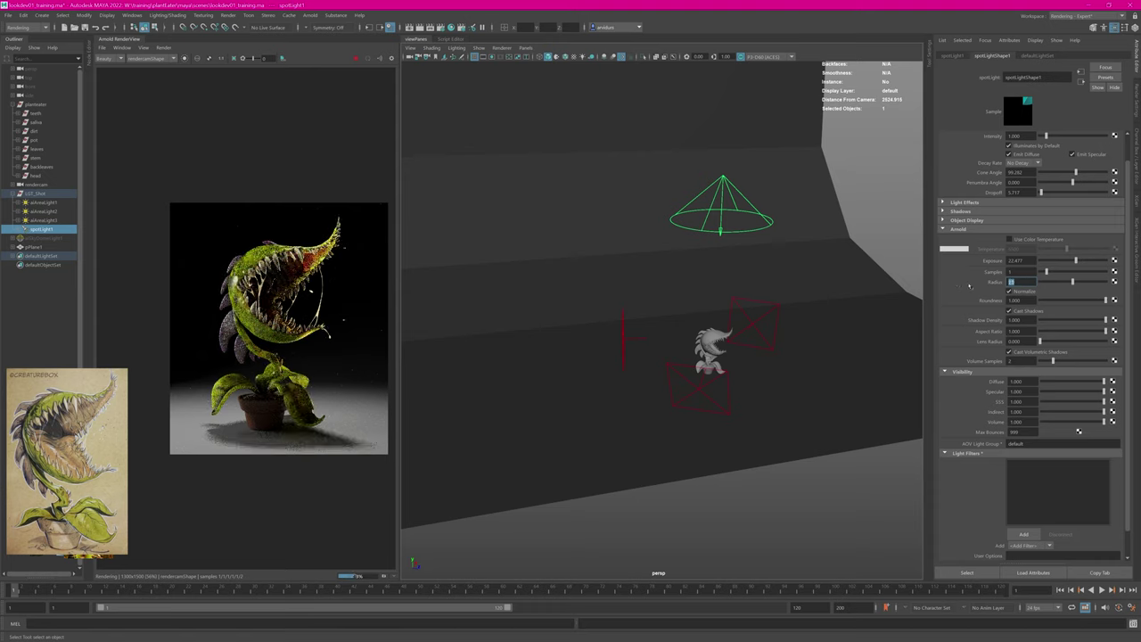
{"action": "key", "text": "Return"}
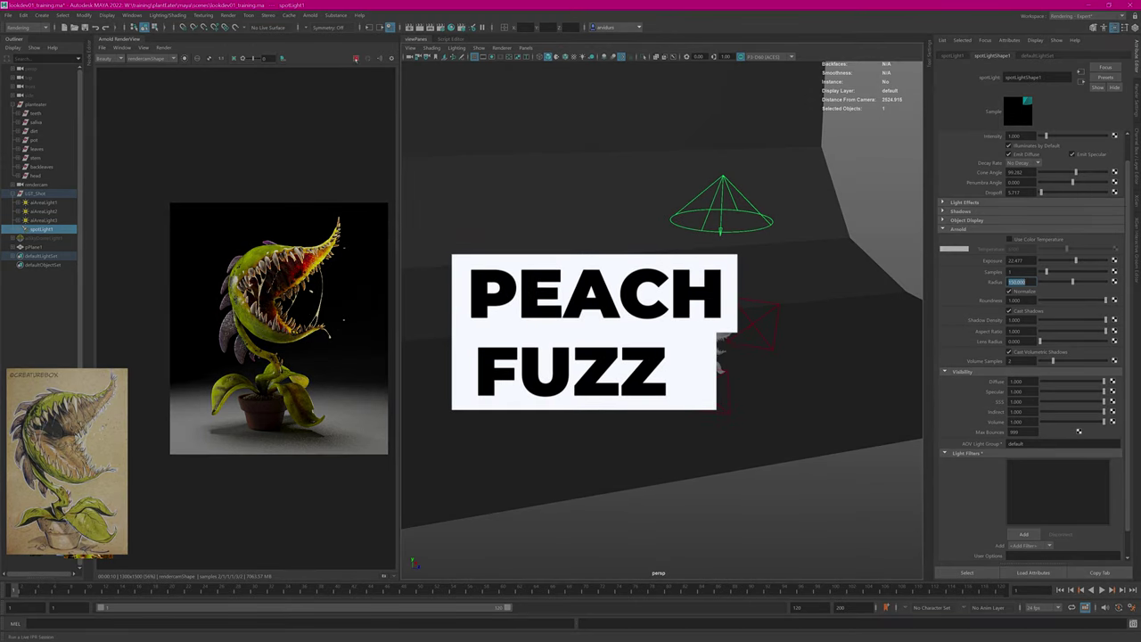
Step: Clear the selection and save the Maya scene
{"action": "left_click", "coordinate": [677, 500]}
{"action": "key", "text": "ctrl+s"}
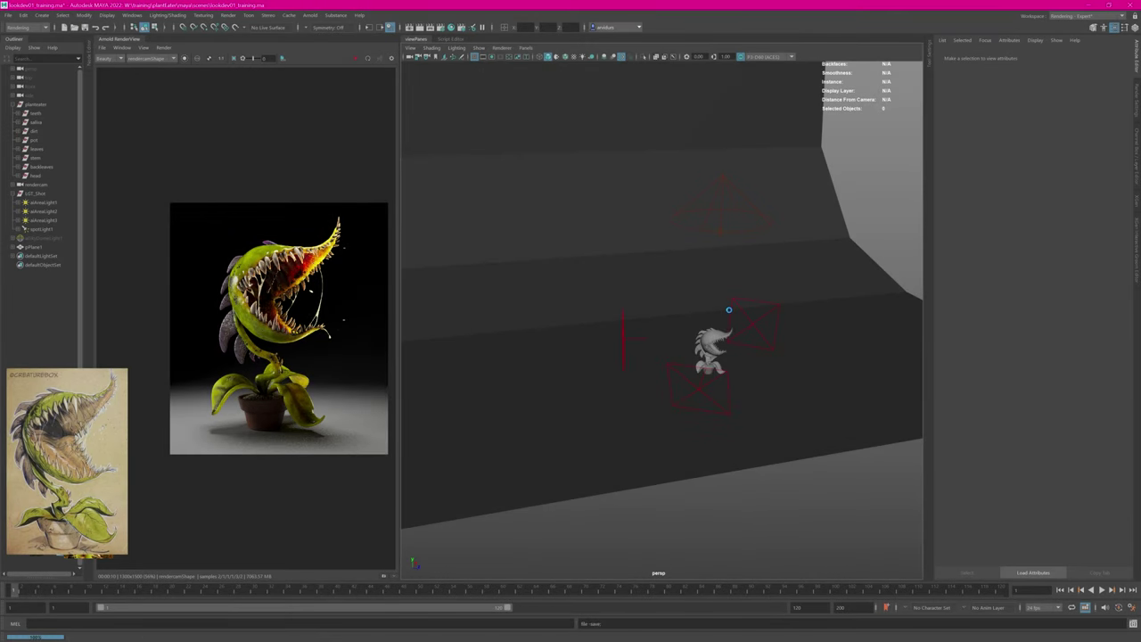
{"action": "left_click_drag", "start_coordinate": [728, 312], "coordinate": [637, 338], "text": "alt"}
{"action": "right_click_drag", "start_coordinate": [637, 339], "coordinate": [843, 352], "text": "alt"}
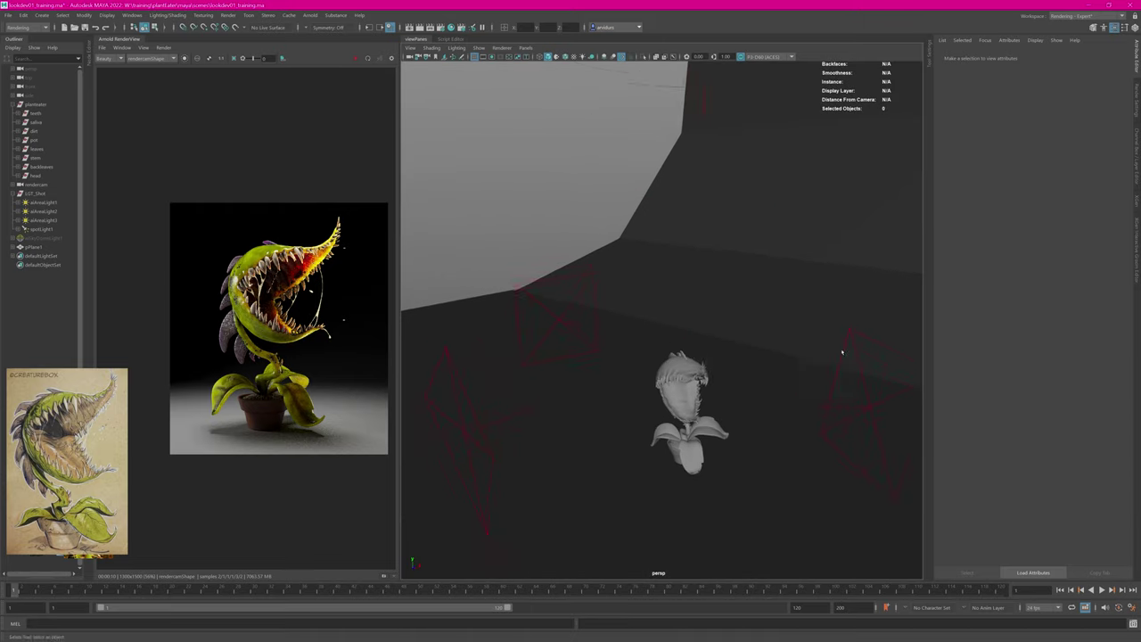
Step: Select the plant's leaves, back leaves, head and stem, and create interactive groom splines named fuzz on them
{"action": "middle_click_drag", "start_coordinate": [715, 374], "coordinate": [683, 283], "text": "alt"}
{"action": "right_click_drag", "start_coordinate": [544, 294], "coordinate": [690, 280], "text": "alt"}
{"action": "left_click_drag", "start_coordinate": [517, 312], "coordinate": [695, 277], "text": "alt"}
{"action": "middle_click_drag", "start_coordinate": [695, 278], "coordinate": [598, 299], "text": "alt"}
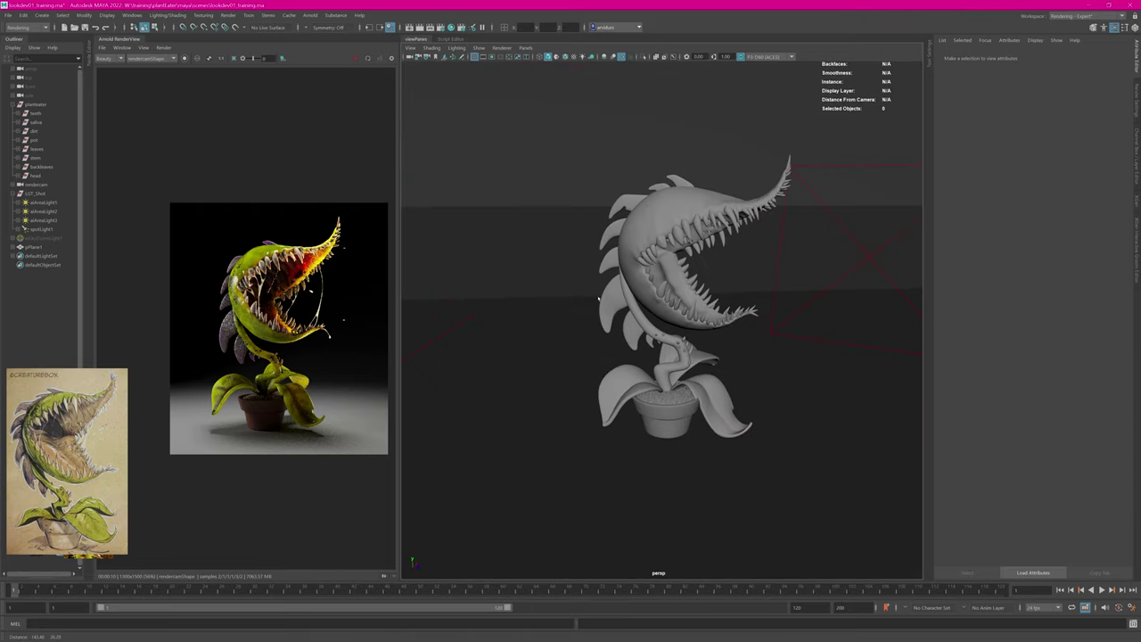
{"action": "left_click_drag", "start_coordinate": [598, 299], "coordinate": [522, 291], "text": "alt"}
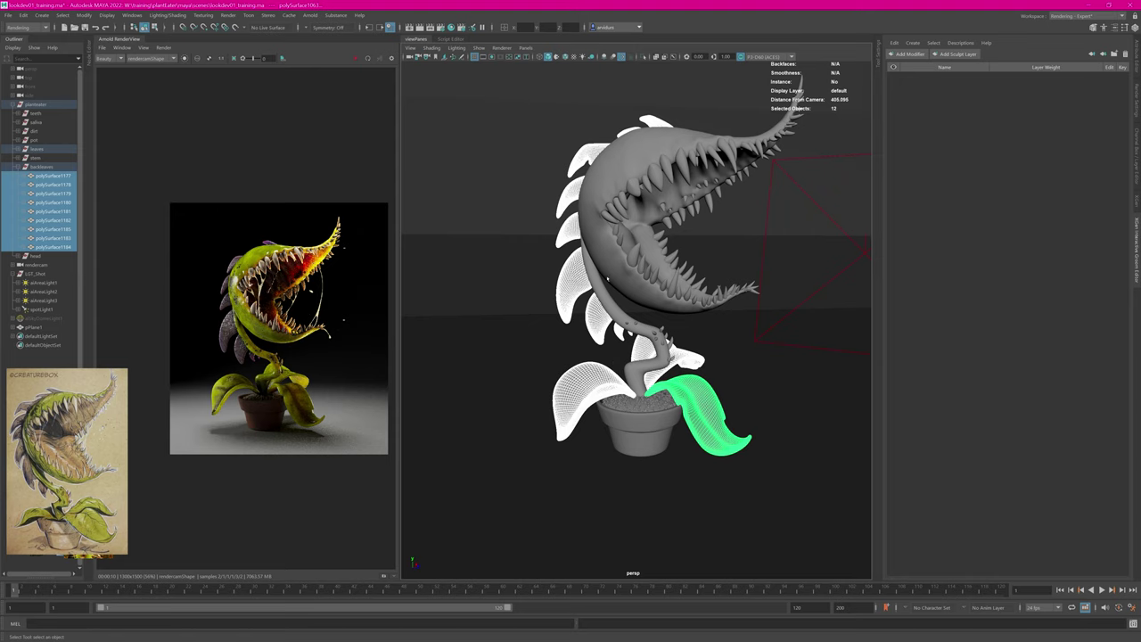
{"action": "left_click", "coordinate": [606, 267], "text": "shift"}
{"action": "left_click", "coordinate": [601, 286], "text": "shift"}
{"action": "mouse_move", "coordinate": [600, 286]}
{"action": "left_mouse_down", "text": "alt"}
{"action": "mouse_move", "coordinate": [740, 283]}
{"action": "mouse_move", "coordinate": [611, 287]}
{"action": "left_mouse_up", "text": "alt"}
{"action": "key", "text": "space"}
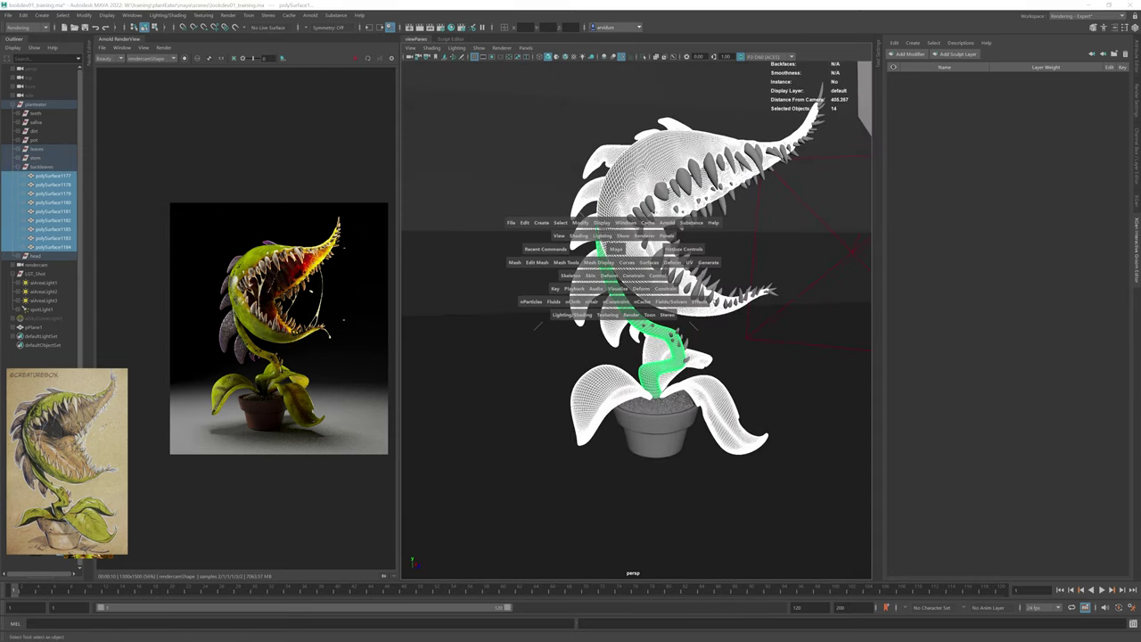
{"action": "left_click", "coordinate": [709, 262]}
{"action": "left_click", "coordinate": [818, 335]}
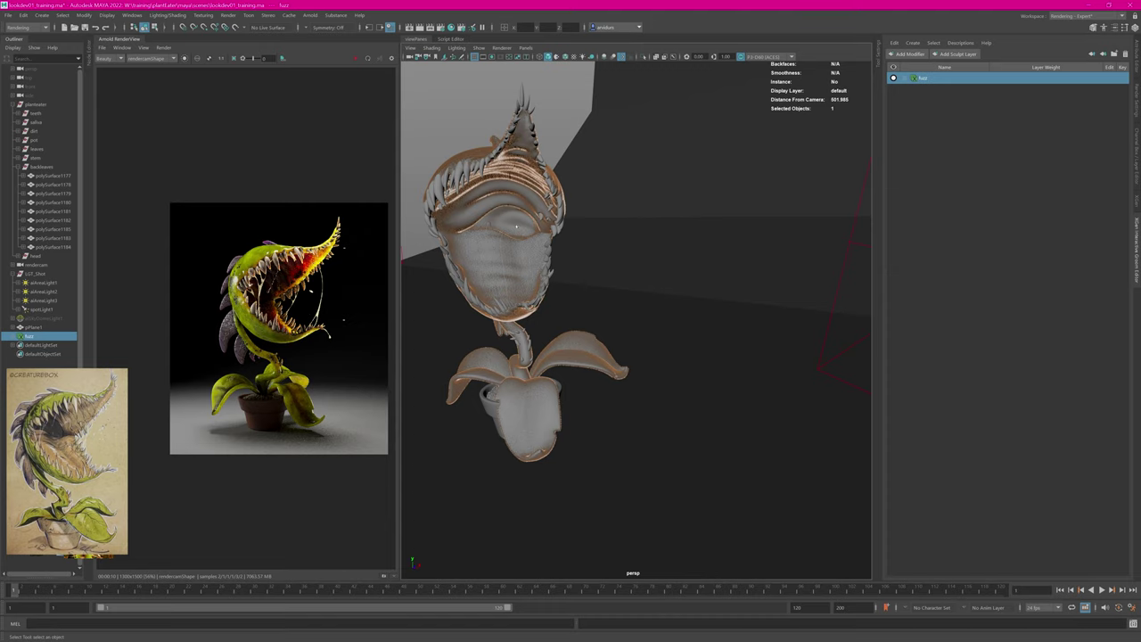
Step: Examine the fuzz inside the mouth and expand the fuzz description to list its modifiers
{"action": "left_click_drag", "start_coordinate": [516, 227], "coordinate": [541, 230], "text": "alt"}
{"action": "right_click_drag", "start_coordinate": [542, 230], "coordinate": [615, 234], "text": "alt"}
{"action": "middle_click_drag", "start_coordinate": [464, 160], "coordinate": [597, 259], "text": "alt"}
{"action": "mouse_move", "coordinate": [597, 258]}
{"action": "left_mouse_down", "text": "alt"}
{"action": "mouse_move", "coordinate": [757, 263]}
{"action": "mouse_move", "coordinate": [660, 250]}
{"action": "mouse_move", "coordinate": [610, 263]}
{"action": "left_mouse_up", "text": "alt"}
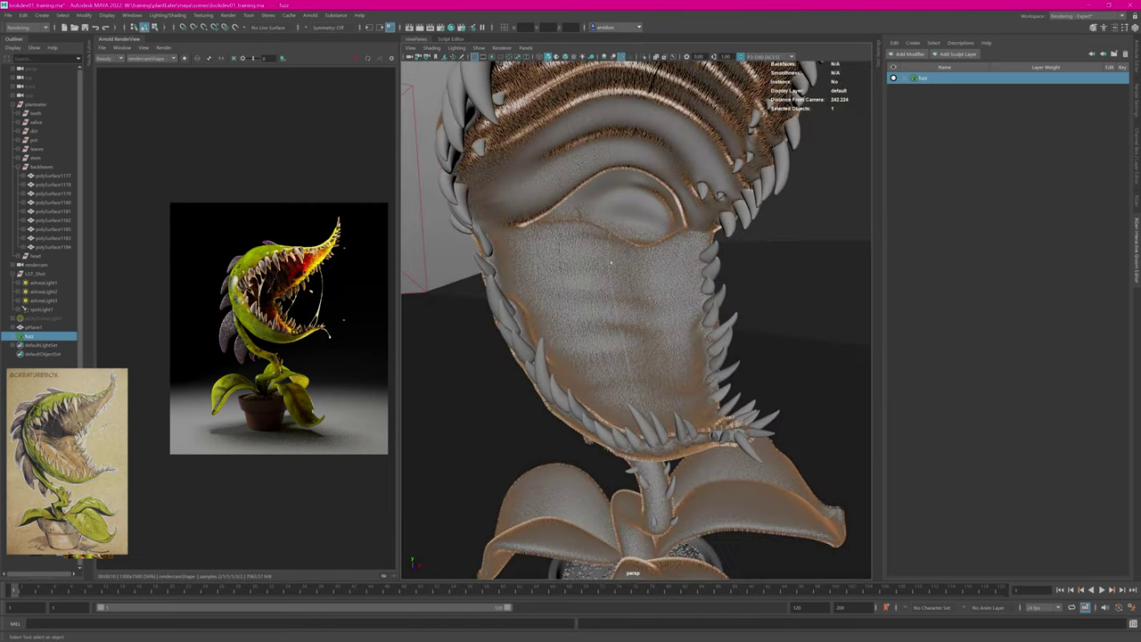
{"action": "right_click_drag", "start_coordinate": [611, 263], "coordinate": [551, 268], "text": "alt"}
{"action": "left_click_drag", "start_coordinate": [550, 267], "coordinate": [596, 249], "text": "alt"}
{"action": "left_click", "coordinate": [908, 79]}
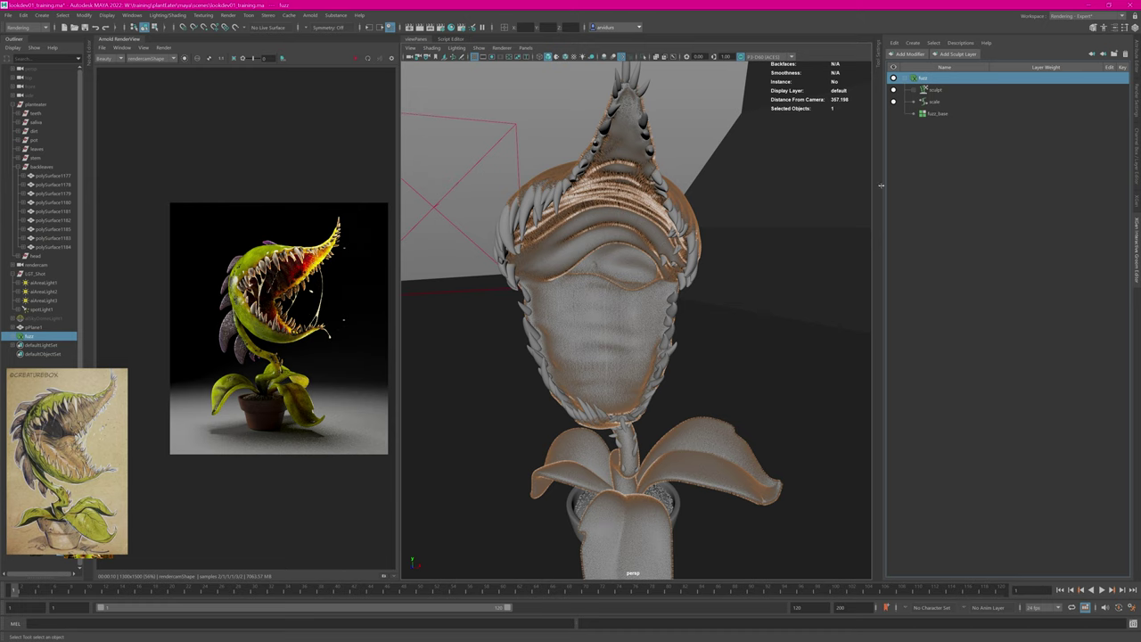
Step: Detach the Interactive Grooming Tools as a floating list, activate the Density Brush and show its tool settings
{"action": "scroll", "coordinate": [616, 229], "scroll_direction": "up", "scroll_amount": 3}
{"action": "key", "text": "space"}
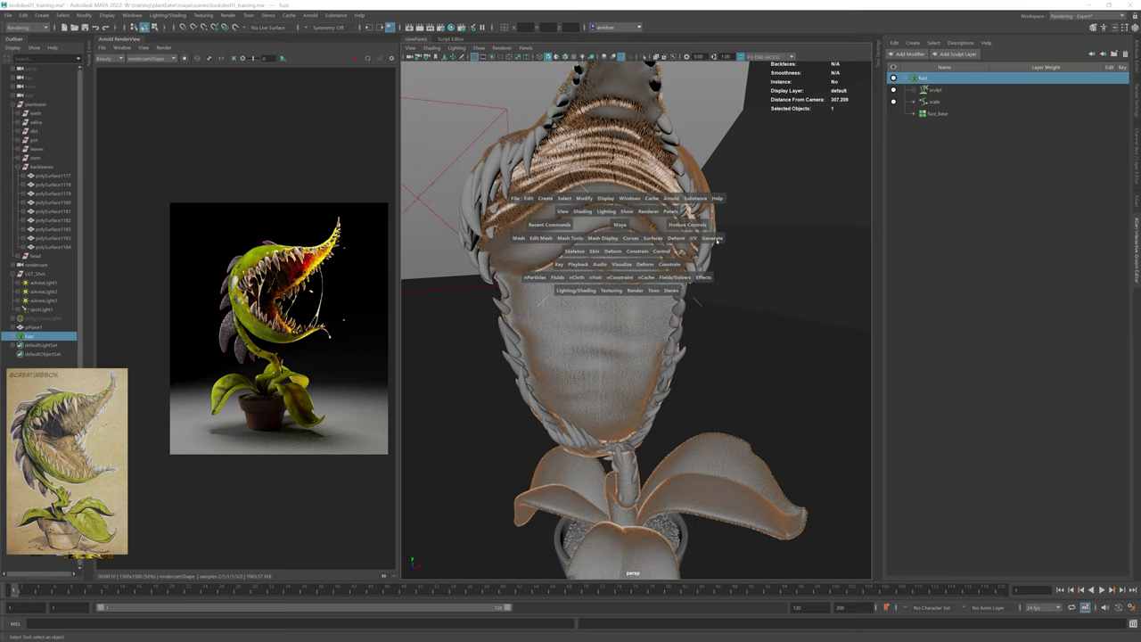
{"action": "left_click", "coordinate": [713, 238]}
{"action": "mouse_move", "coordinate": [803, 350]}
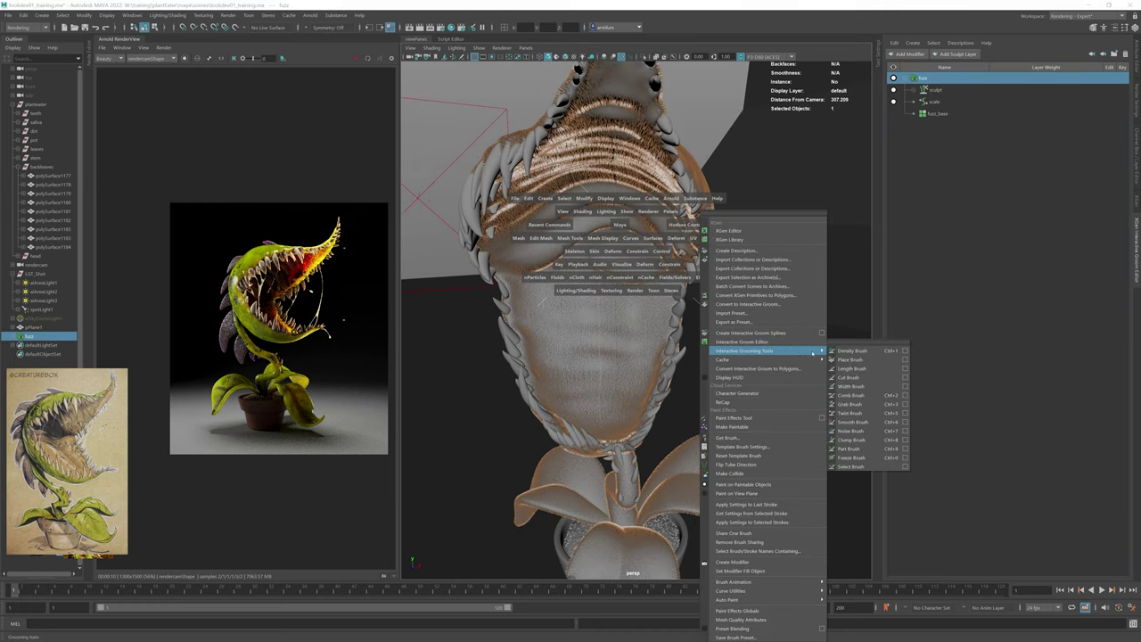
{"action": "left_click", "coordinate": [869, 342]}
{"action": "left_click_drag", "start_coordinate": [871, 331], "coordinate": [428, 344]}
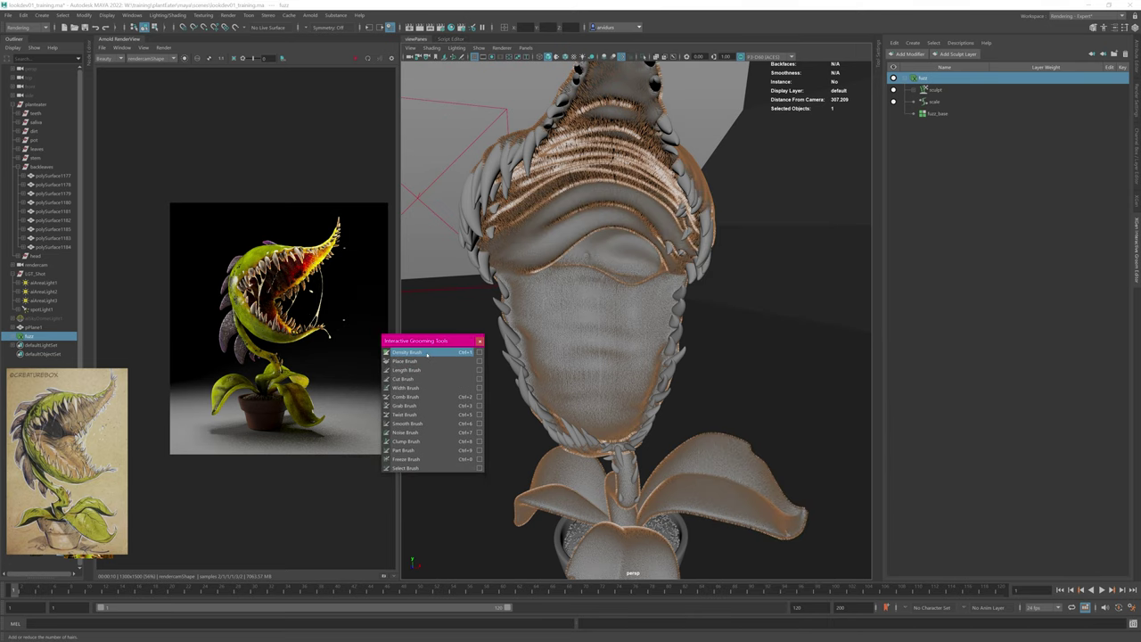
{"action": "left_click", "coordinate": [406, 352]}
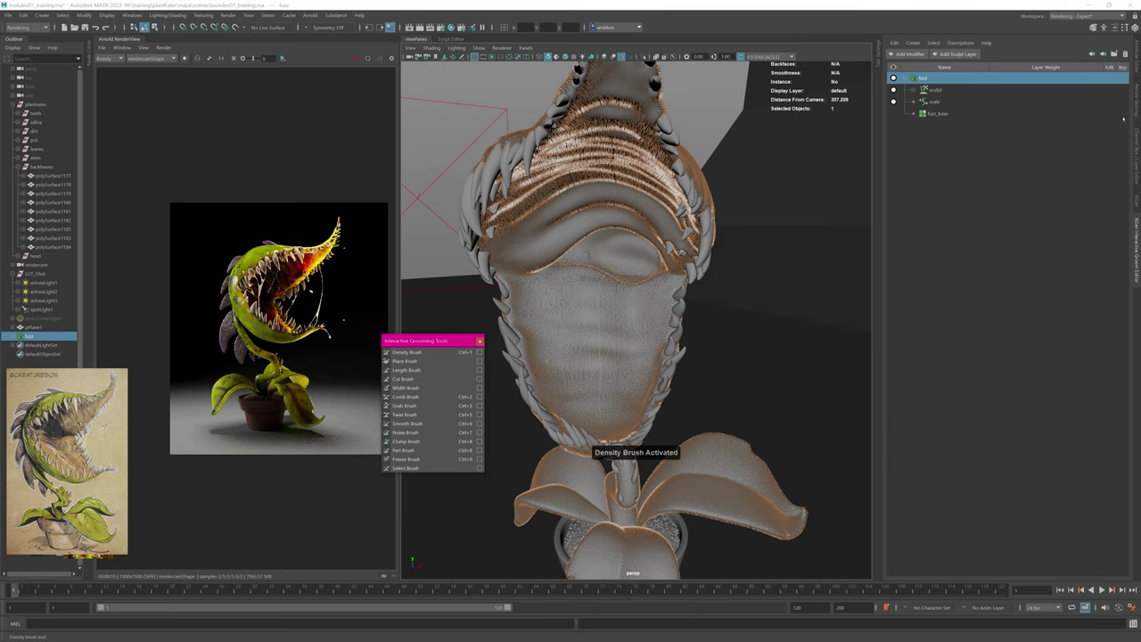
{"action": "left_click", "coordinate": [1136, 58]}
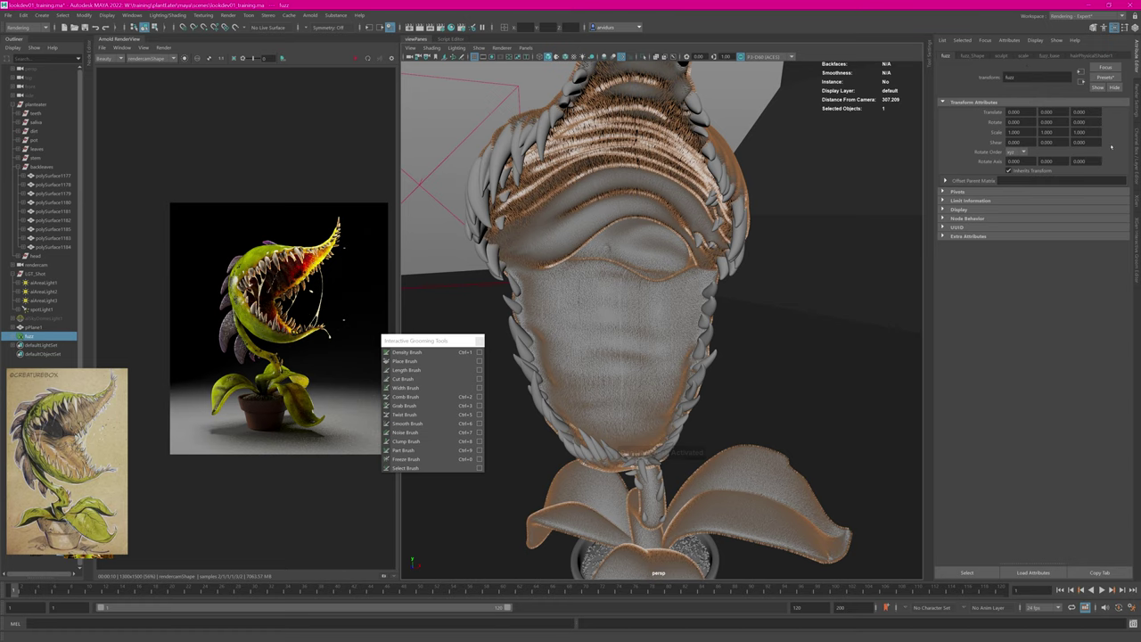
{"action": "left_click", "coordinate": [929, 54]}
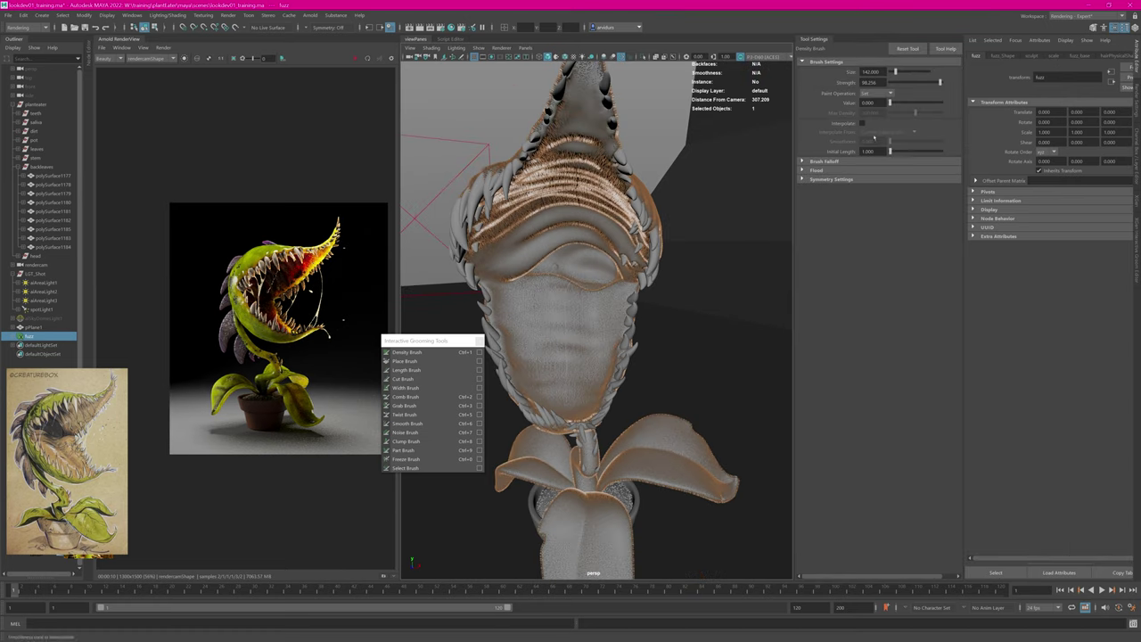
Step: Resize the Density Brush and erase the fuzz from the tongue and palate inside the mouth
{"action": "left_click_drag", "start_coordinate": [570, 303], "coordinate": [610, 305], "text": "alt"}
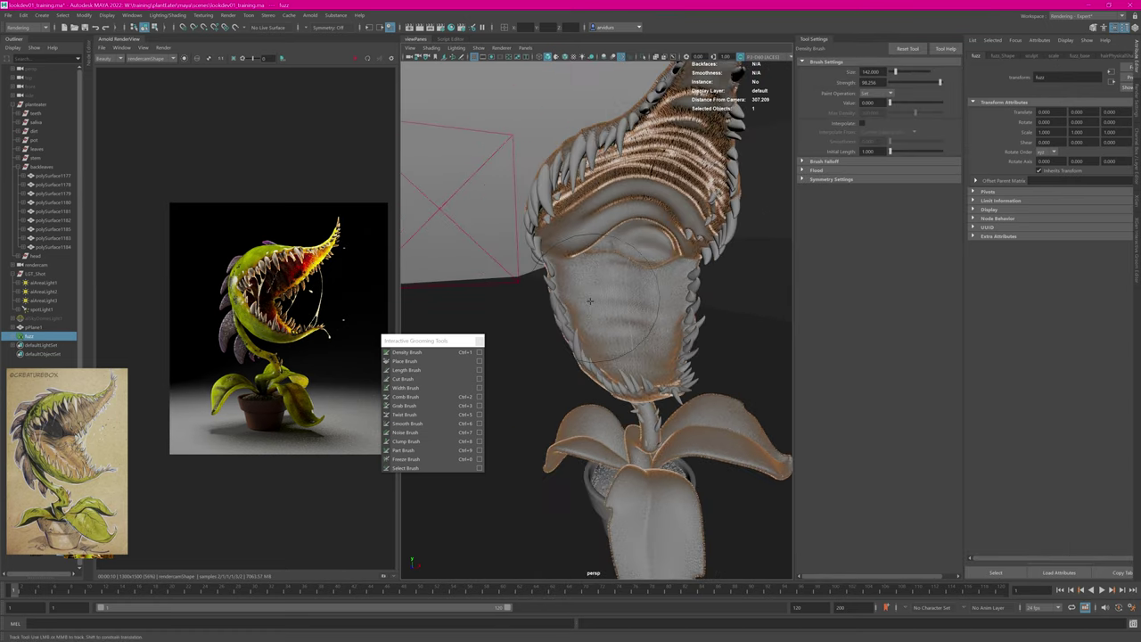
{"action": "right_click_drag", "start_coordinate": [611, 305], "coordinate": [664, 281], "text": "alt"}
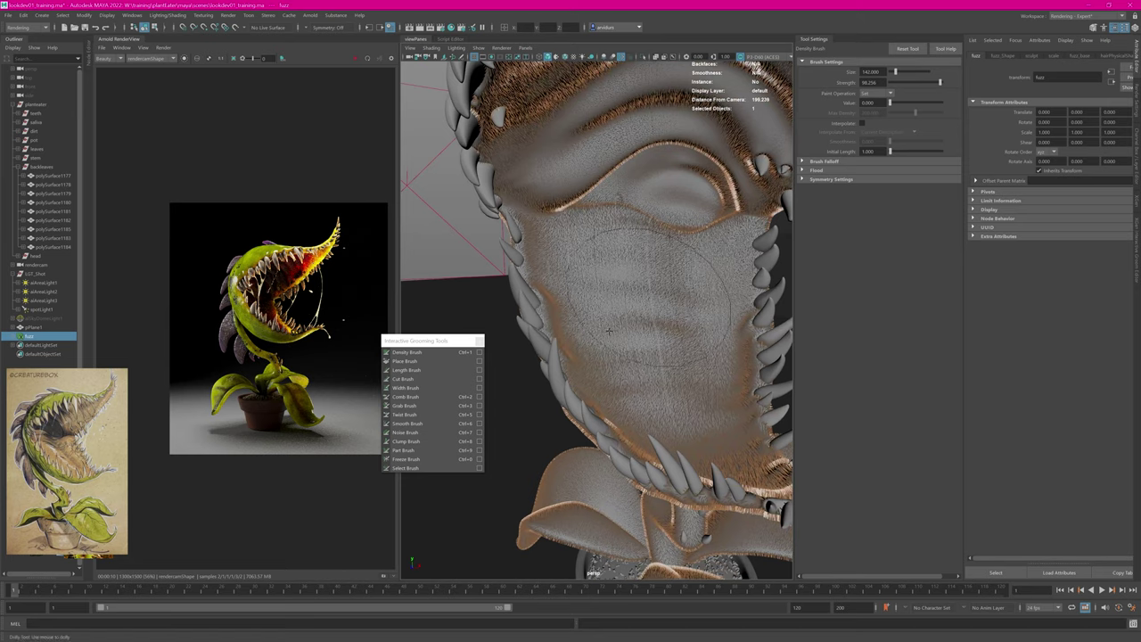
{"action": "mouse_move", "coordinate": [672, 274]}
{"action": "left_mouse_down"}
{"action": "mouse_move", "coordinate": [642, 291]}
{"action": "mouse_move", "coordinate": [655, 298]}
{"action": "mouse_move", "coordinate": [615, 288]}
{"action": "left_mouse_up"}
{"action": "right_click_drag", "start_coordinate": [615, 288], "coordinate": [593, 285], "text": "alt"}
{"action": "middle_click_drag", "start_coordinate": [593, 285], "coordinate": [599, 301], "text": "alt"}
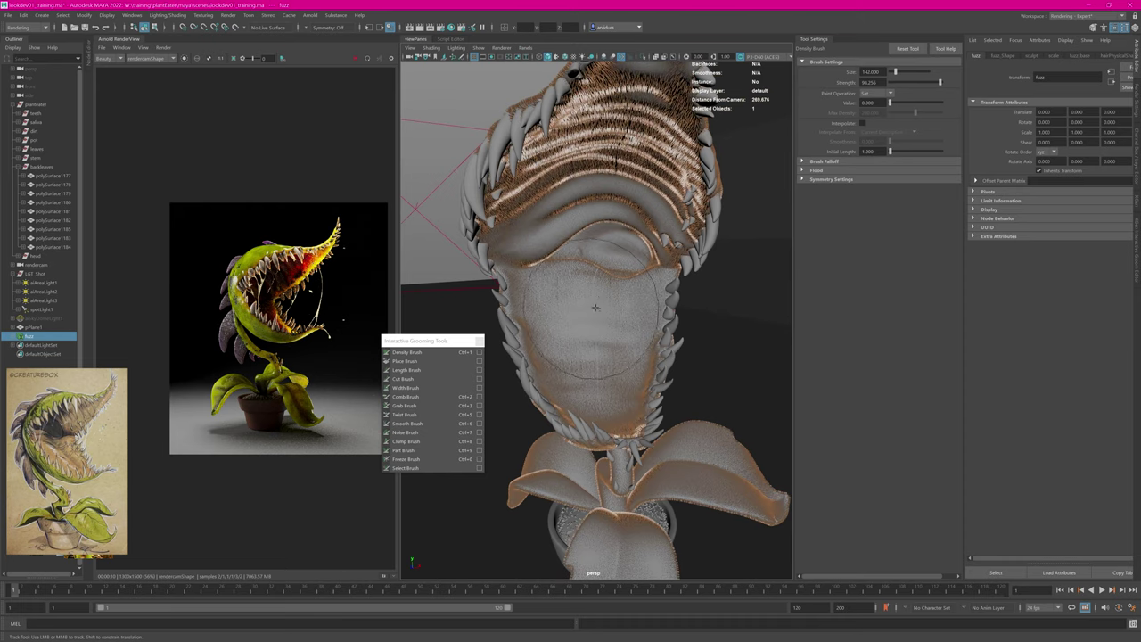
{"action": "key", "text": "b"}
{"action": "mouse_move", "coordinate": [626, 311]}
{"action": "left_mouse_down"}
{"action": "mouse_move", "coordinate": [594, 315]}
{"action": "mouse_move", "coordinate": [618, 324]}
{"action": "mouse_move", "coordinate": [588, 339]}
{"action": "mouse_move", "coordinate": [614, 307]}
{"action": "left_mouse_up"}
{"action": "right_click_drag", "start_coordinate": [615, 307], "coordinate": [654, 297], "text": "alt"}
{"action": "mouse_move", "coordinate": [654, 298]}
{"action": "left_mouse_down", "text": "alt"}
{"action": "mouse_move", "coordinate": [549, 268]}
{"action": "mouse_move", "coordinate": [579, 284]}
{"action": "left_mouse_up", "text": "alt"}
{"action": "key", "text": "b"}
{"action": "mouse_move", "coordinate": [579, 283]}
{"action": "left_mouse_down"}
{"action": "mouse_move", "coordinate": [674, 300]}
{"action": "mouse_move", "coordinate": [659, 277]}
{"action": "left_mouse_up"}
{"action": "mouse_move", "coordinate": [660, 276]}
{"action": "left_mouse_down", "text": "alt"}
{"action": "mouse_move", "coordinate": [606, 218]}
{"action": "mouse_move", "coordinate": [589, 295]}
{"action": "mouse_move", "coordinate": [615, 374]}
{"action": "mouse_move", "coordinate": [588, 347]}
{"action": "left_mouse_up", "text": "alt"}
{"action": "right_click_drag", "start_coordinate": [588, 348], "coordinate": [659, 312], "text": "alt"}
Step: Reduce the Density Brush size to 73, erase leftover hairs along the upper jaw's inner edge, enlarge it to 179 and leave the brush
{"action": "key", "text": "b"}
{"action": "left_click_drag", "start_coordinate": [660, 312], "coordinate": [648, 312]}
{"action": "mouse_move", "coordinate": [648, 312]}
{"action": "left_mouse_down"}
{"action": "mouse_move", "coordinate": [624, 361]}
{"action": "mouse_move", "coordinate": [705, 311]}
{"action": "mouse_move", "coordinate": [628, 348]}
{"action": "left_mouse_up"}
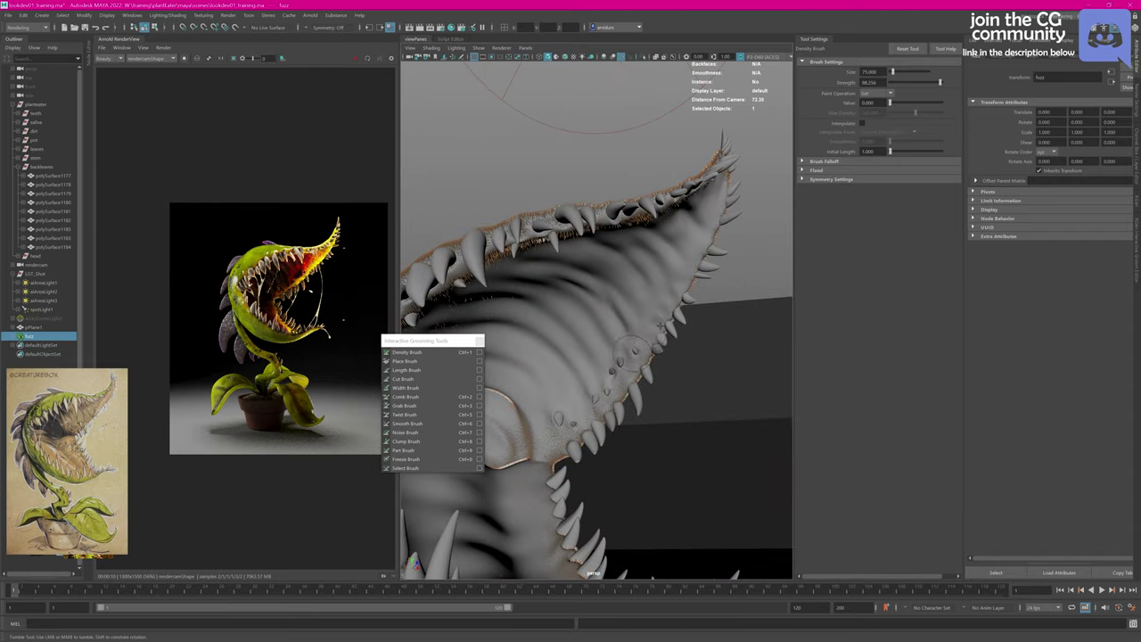
{"action": "mouse_move", "coordinate": [576, 421]}
{"action": "left_mouse_down"}
{"action": "mouse_move", "coordinate": [623, 367]}
{"action": "mouse_move", "coordinate": [597, 410]}
{"action": "left_mouse_up"}
{"action": "key", "text": "b"}
{"action": "left_click_drag", "start_coordinate": [535, 436], "coordinate": [510, 446]}
{"action": "mouse_move", "coordinate": [517, 428]}
{"action": "left_mouse_down", "text": "alt"}
{"action": "mouse_move", "coordinate": [676, 364]}
{"action": "mouse_move", "coordinate": [659, 316]}
{"action": "mouse_move", "coordinate": [666, 290]}
{"action": "mouse_move", "coordinate": [751, 337]}
{"action": "mouse_move", "coordinate": [575, 397]}
{"action": "mouse_move", "coordinate": [586, 200]}
{"action": "left_mouse_up", "text": "alt"}
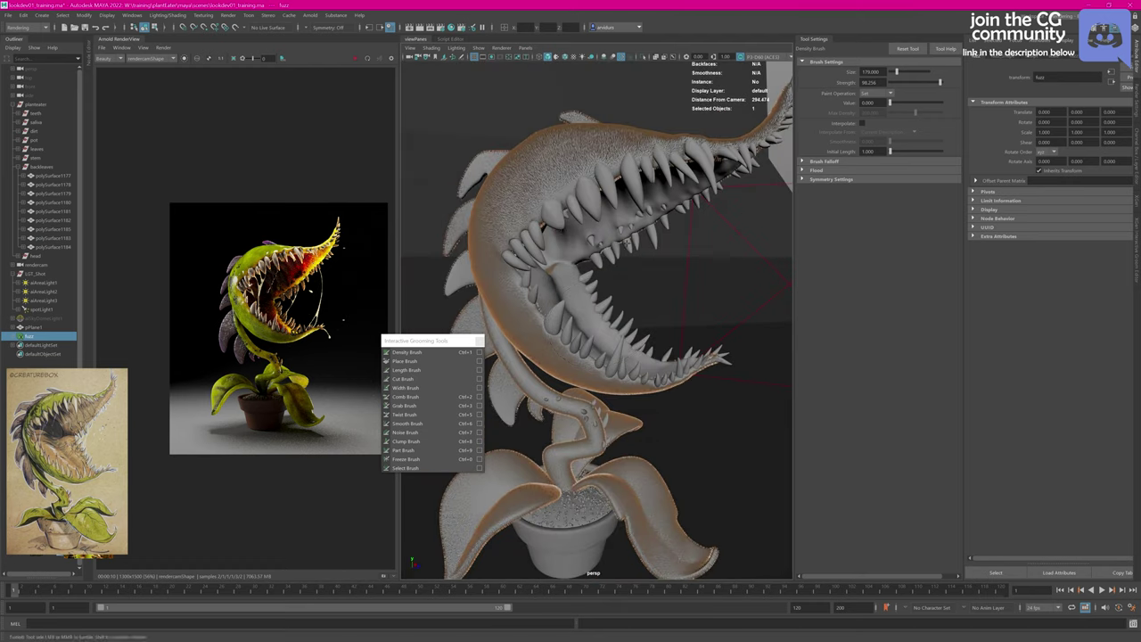
{"action": "key", "text": "q"}
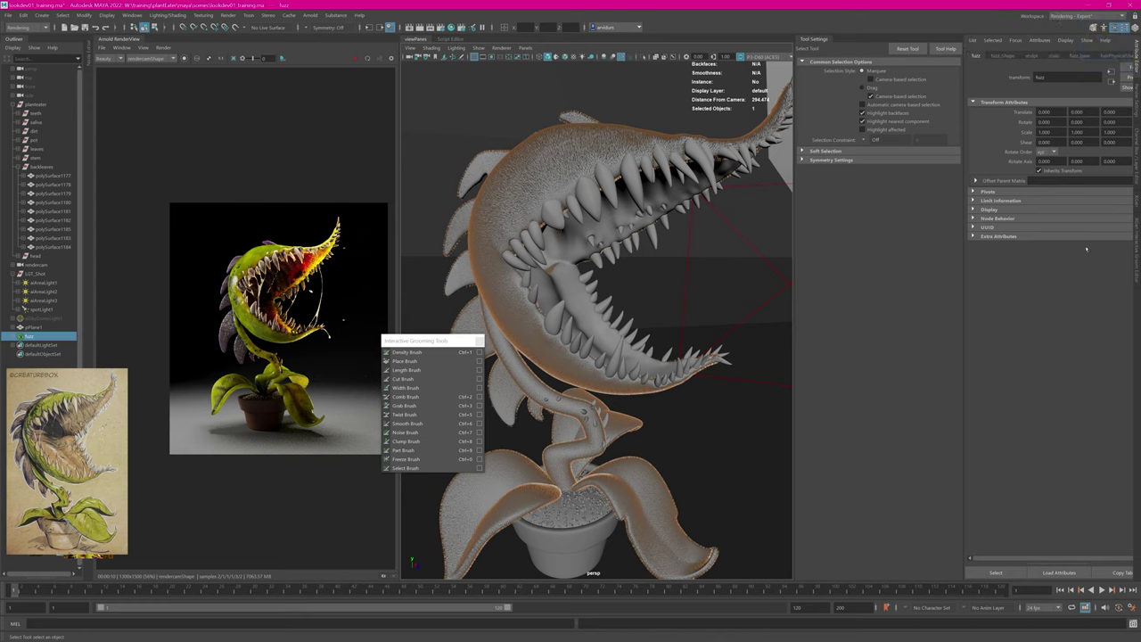
Step: Add a Noise modifier to the fuzz description and frame the hairs on the head closely
{"action": "left_click", "coordinate": [1136, 252]}
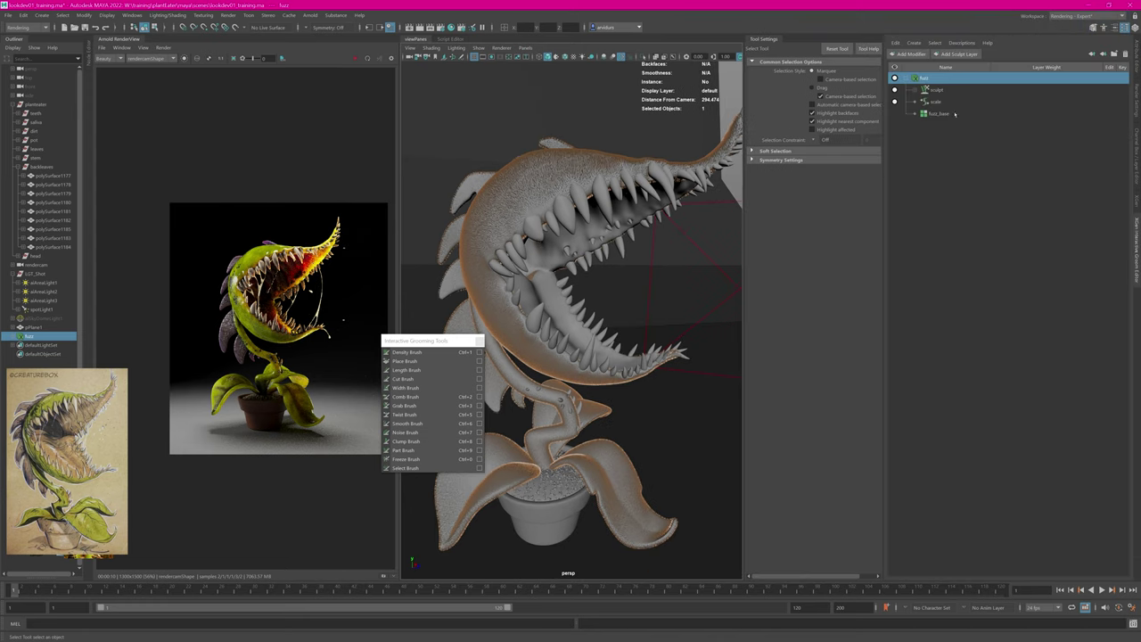
{"action": "left_click", "coordinate": [912, 54]}
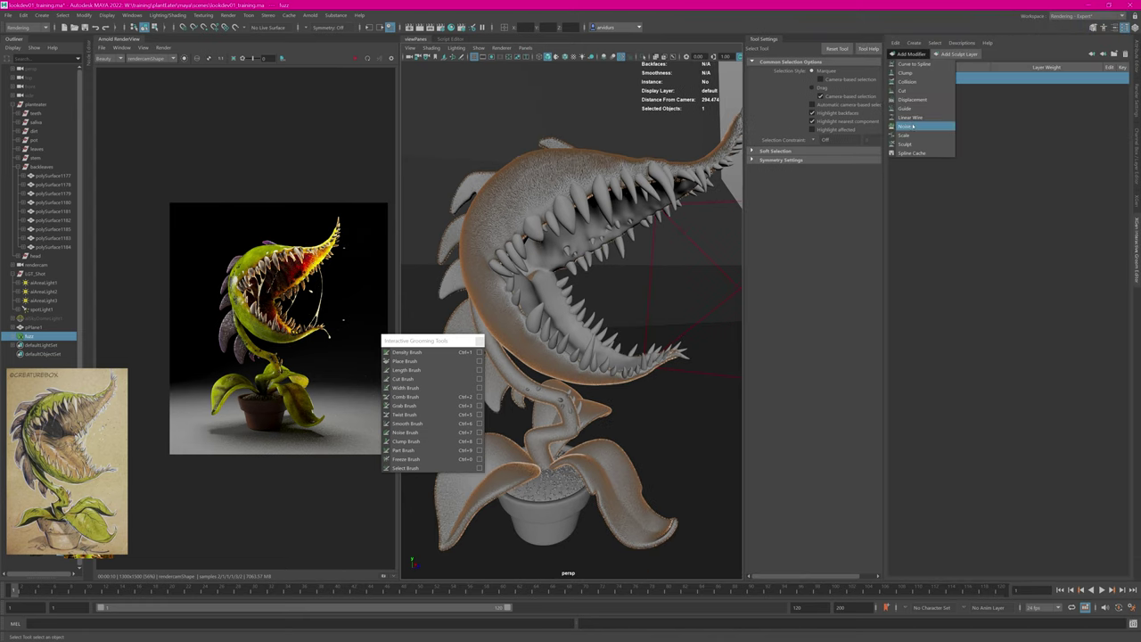
{"action": "left_click", "coordinate": [905, 126]}
{"action": "right_click_drag", "start_coordinate": [543, 172], "coordinate": [624, 182], "text": "alt"}
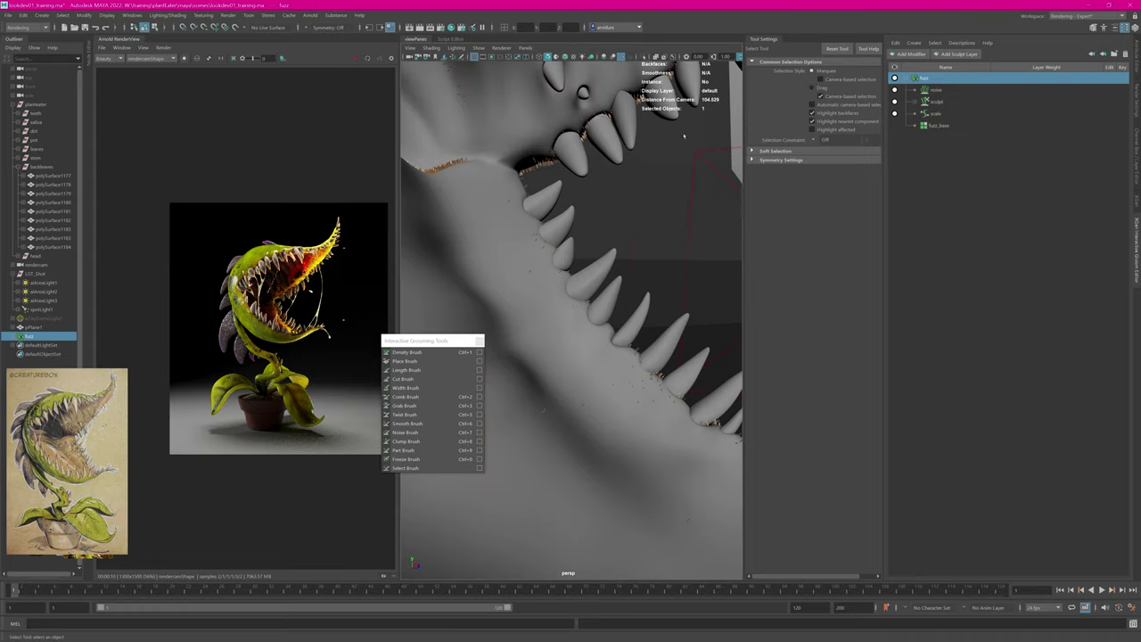
{"action": "middle_click_drag", "start_coordinate": [624, 182], "coordinate": [635, 236], "text": "alt"}
{"action": "right_click_drag", "start_coordinate": [635, 236], "coordinate": [561, 223], "text": "alt"}
{"action": "mouse_move", "coordinate": [562, 223]}
{"action": "left_mouse_down", "text": "alt"}
{"action": "mouse_move", "coordinate": [590, 253]}
{"action": "mouse_move", "coordinate": [550, 233]}
{"action": "left_mouse_up", "text": "alt"}
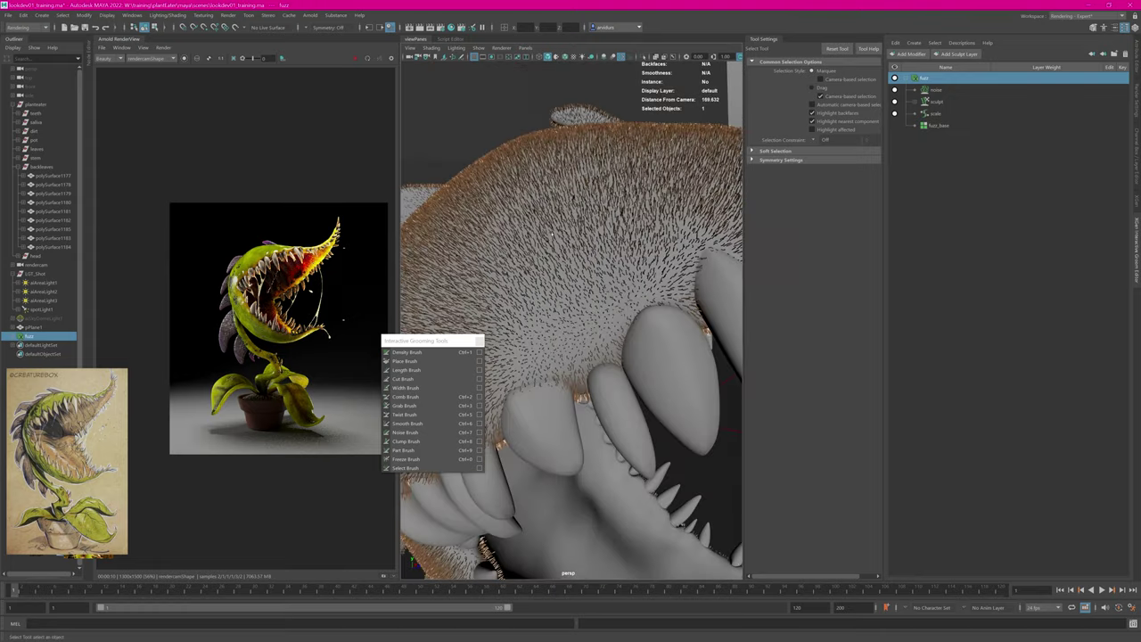
{"action": "right_click_drag", "start_coordinate": [551, 234], "coordinate": [579, 245], "text": "alt"}
Step: Set the fuzz noise modifier's frequency to 2 and its magnitude to about 4.1
{"action": "double_click", "coordinate": [962, 91]}
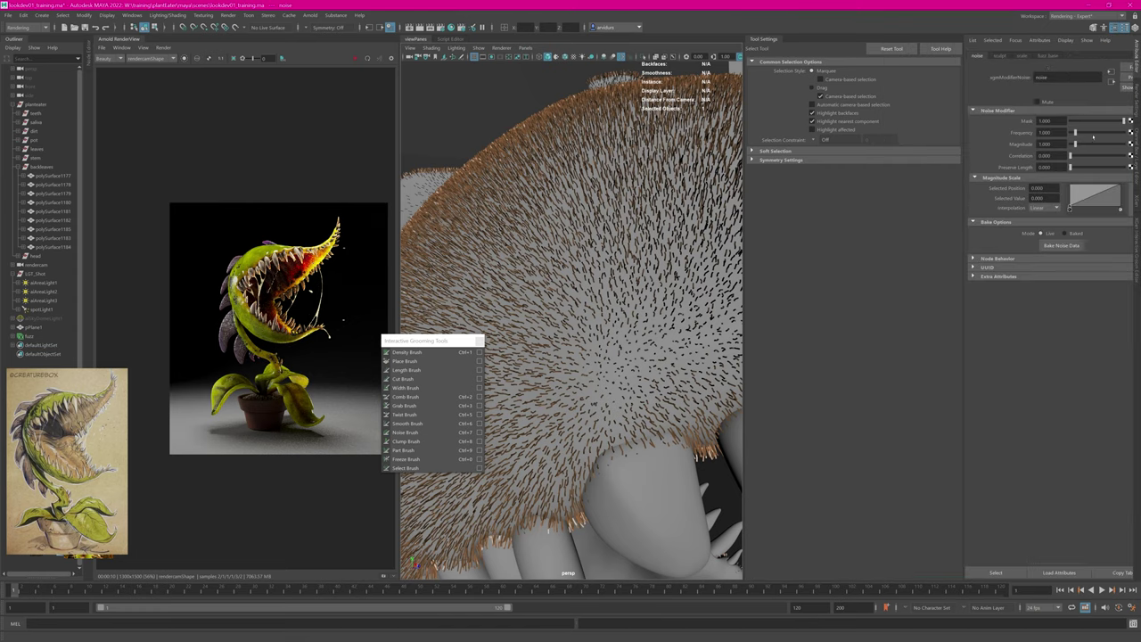
{"action": "left_click_drag", "start_coordinate": [1086, 132], "coordinate": [1091, 143]}
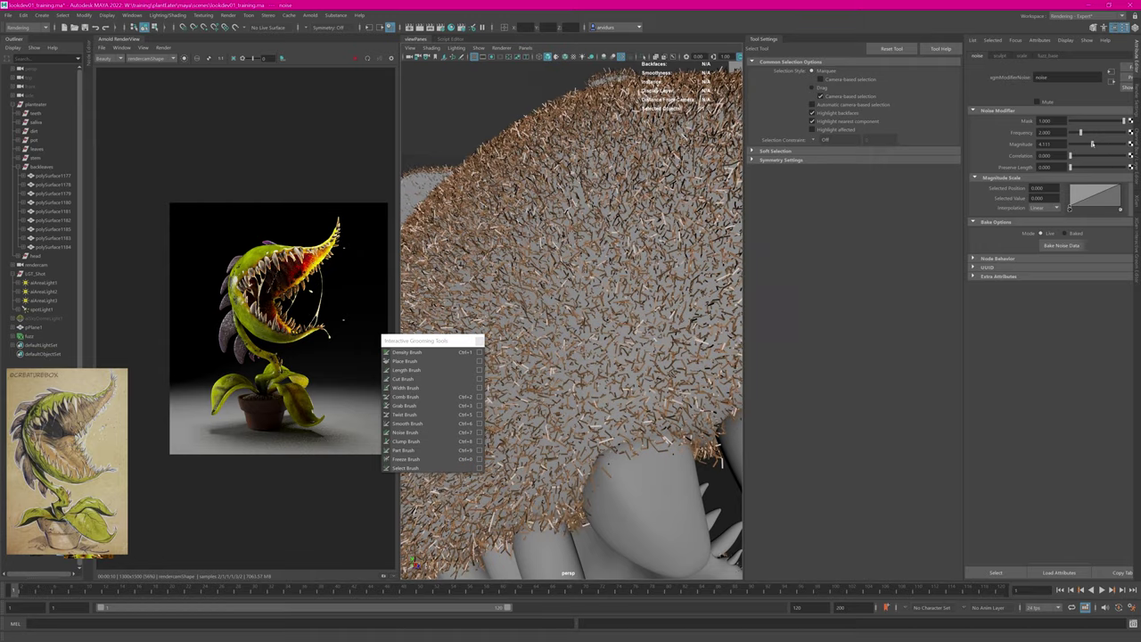
{"action": "right_click_drag", "start_coordinate": [659, 267], "coordinate": [571, 233], "text": "alt"}
{"action": "left_click_drag", "start_coordinate": [570, 233], "coordinate": [621, 228], "text": "alt"}
{"action": "right_click_drag", "start_coordinate": [621, 228], "coordinate": [663, 190], "text": "alt"}
{"action": "middle_click_drag", "start_coordinate": [663, 191], "coordinate": [637, 336], "text": "alt"}
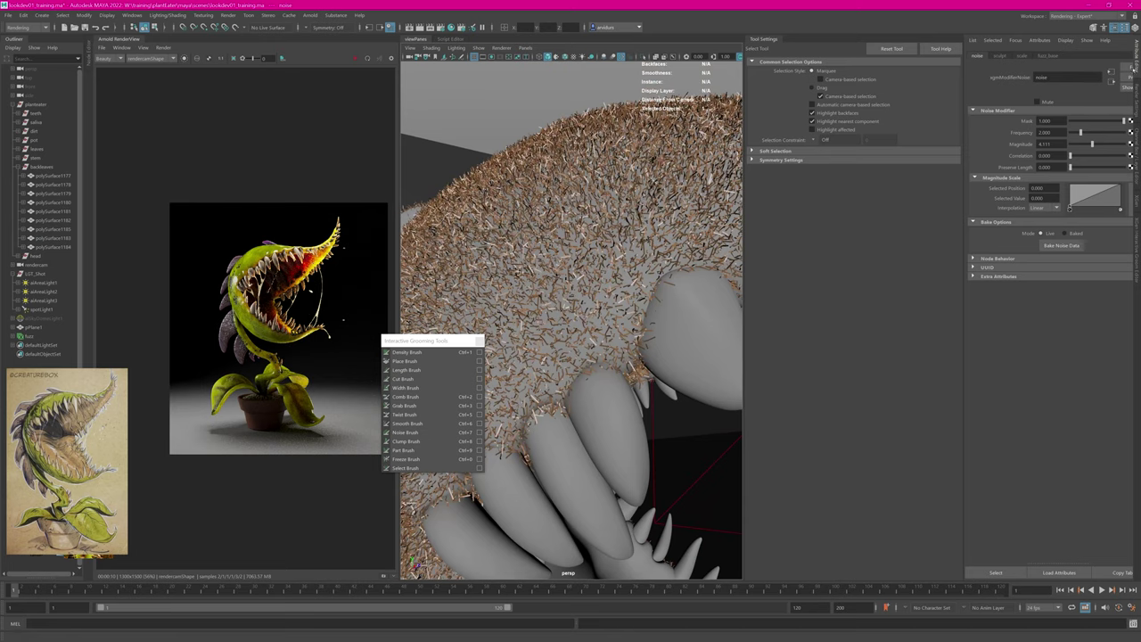
Step: Thin the fuzz hairs by setting their width scale to 0.025 and their taper to about 0.9
{"action": "left_click", "coordinate": [1133, 238]}
{"action": "left_click", "coordinate": [928, 79]}
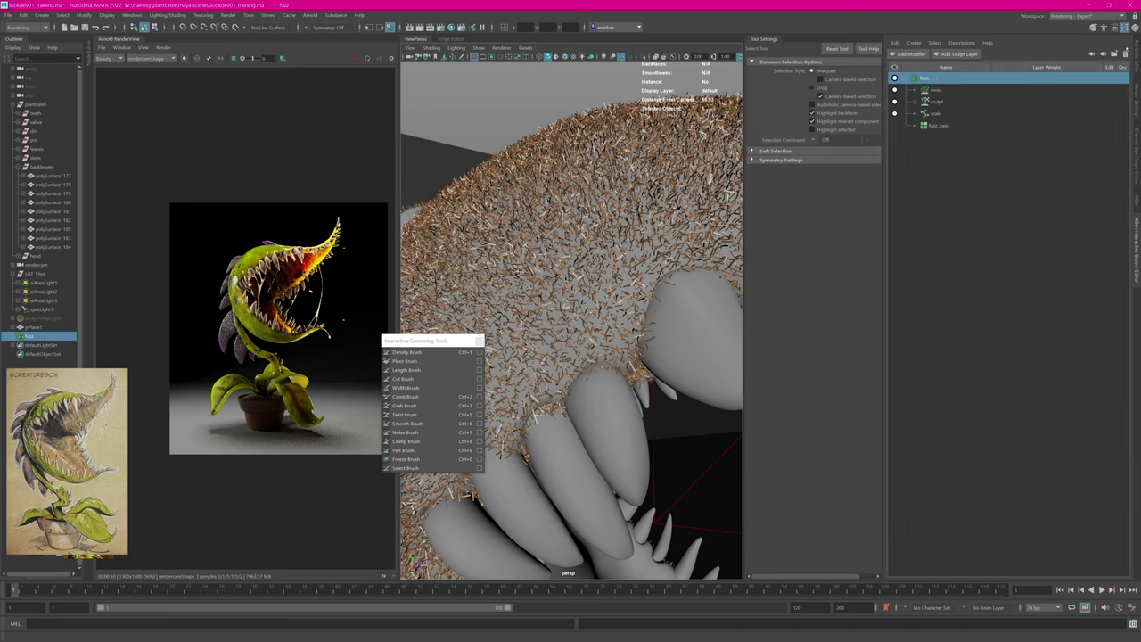
{"action": "left_click", "coordinate": [1136, 55]}
{"action": "left_click", "coordinate": [1003, 55]}
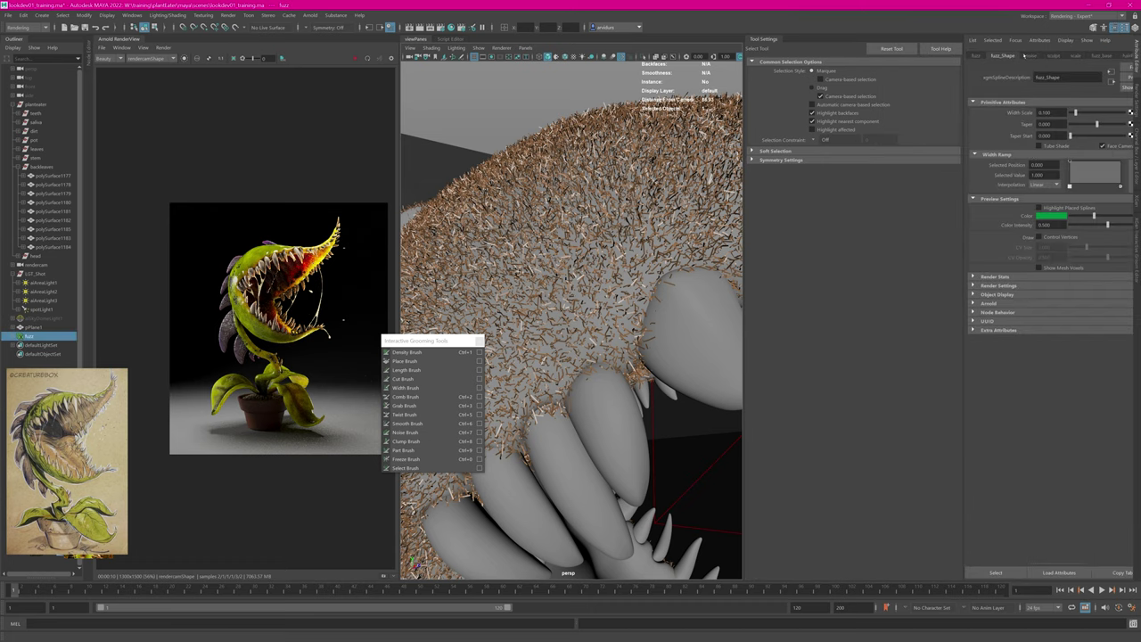
{"action": "left_click_drag", "start_coordinate": [1052, 112], "coordinate": [1043, 112]}
{"action": "type", "text": "0.0"}
{"action": "key", "text": "Return"}
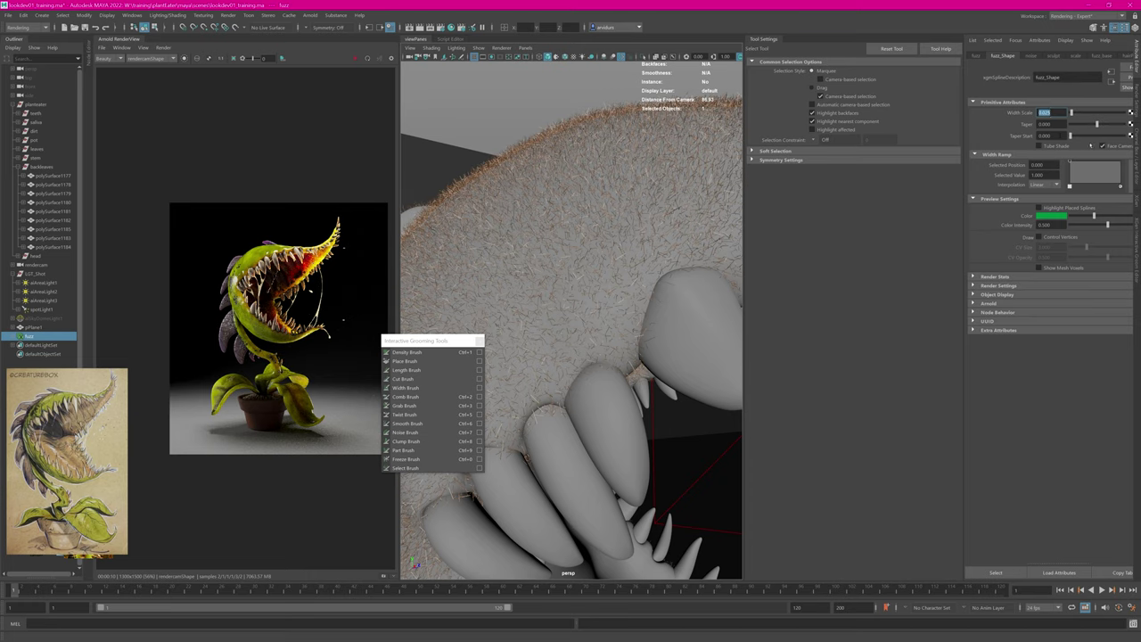
{"action": "left_click_drag", "start_coordinate": [1114, 124], "coordinate": [1121, 123]}
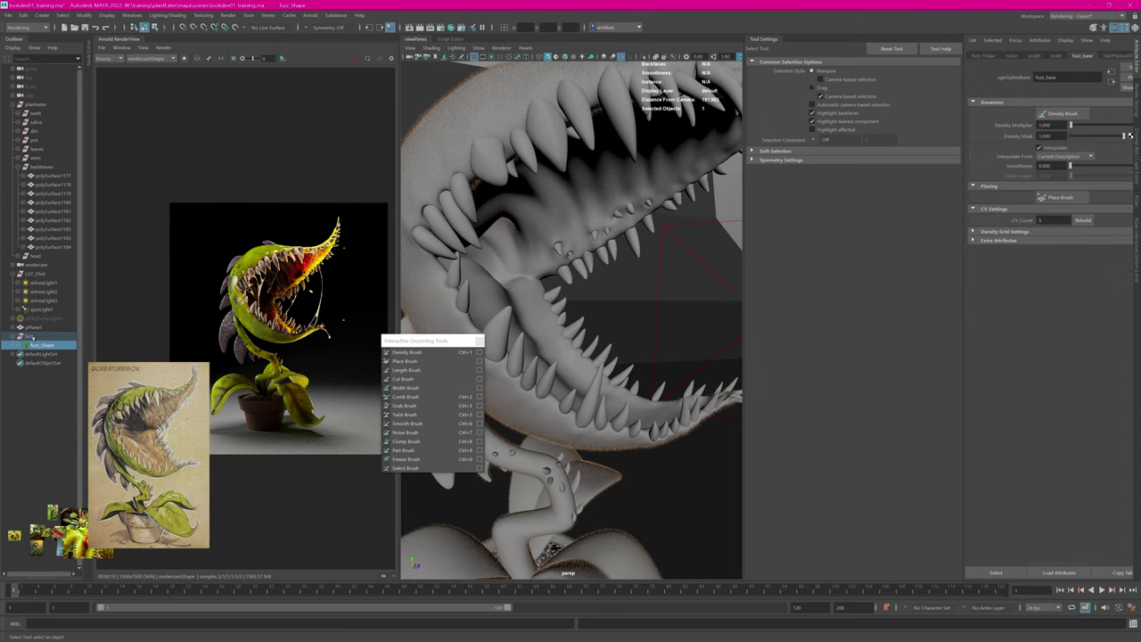
Step: Select the fuzz groom and assign a new aiStandardHair material to it
{"action": "left_click", "coordinate": [33, 337]}
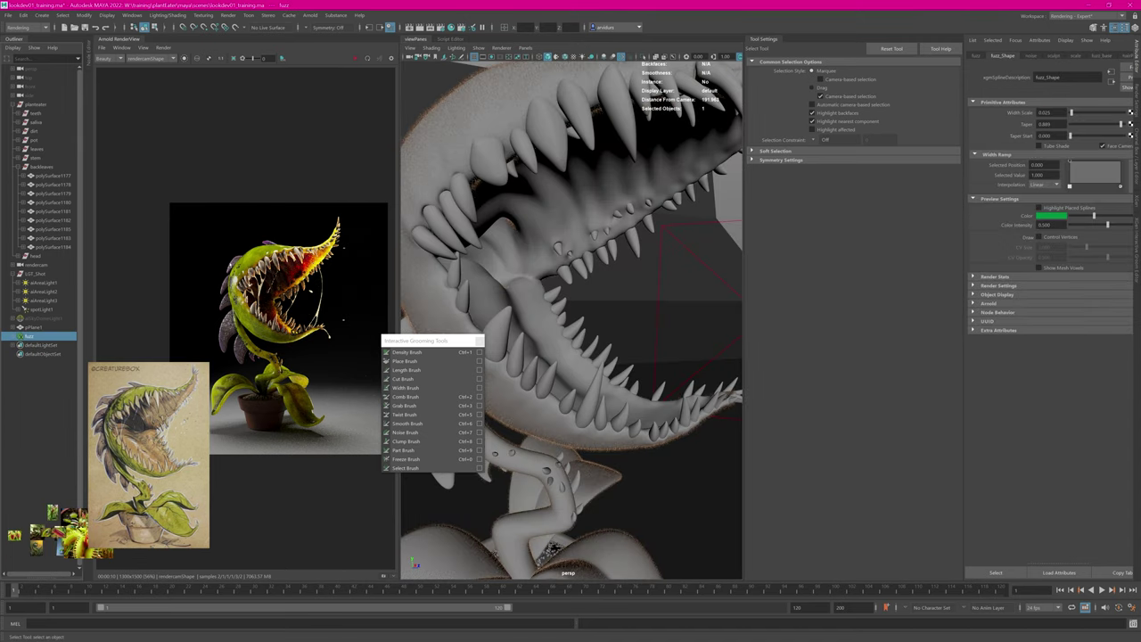
{"action": "left_click_drag", "start_coordinate": [481, 170], "coordinate": [561, 156], "text": "alt"}
{"action": "middle_click_drag", "start_coordinate": [561, 156], "coordinate": [563, 173], "text": "alt"}
{"action": "scroll", "coordinate": [561, 164], "scroll_direction": "up", "scroll_amount": 5}
{"action": "right_click", "coordinate": [559, 151]}
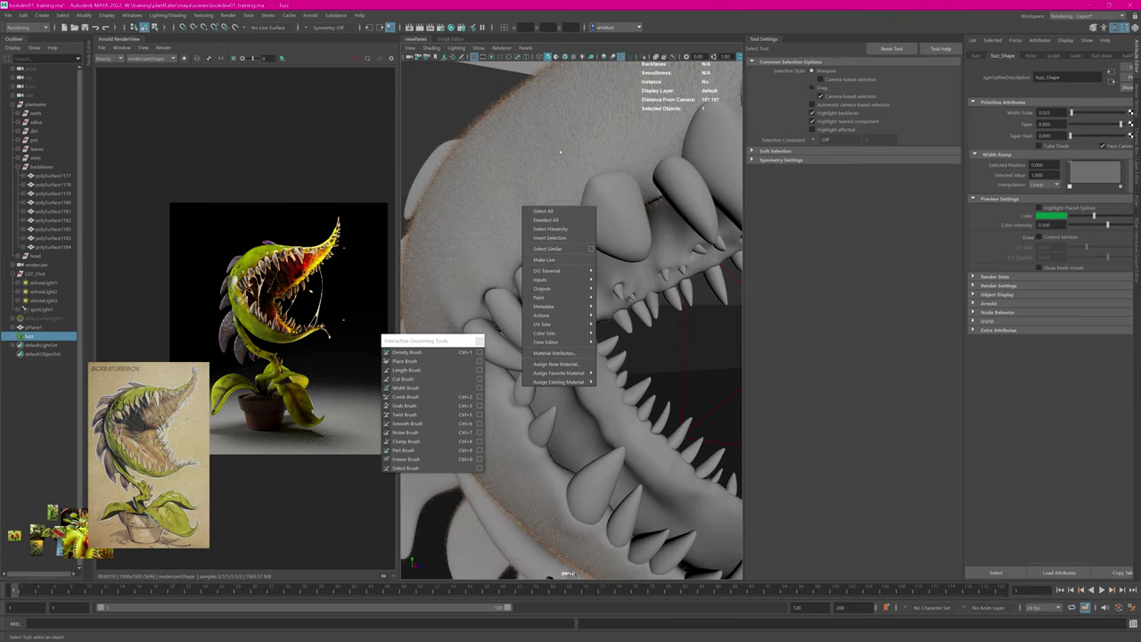
{"action": "mouse_move", "coordinate": [581, 378]}
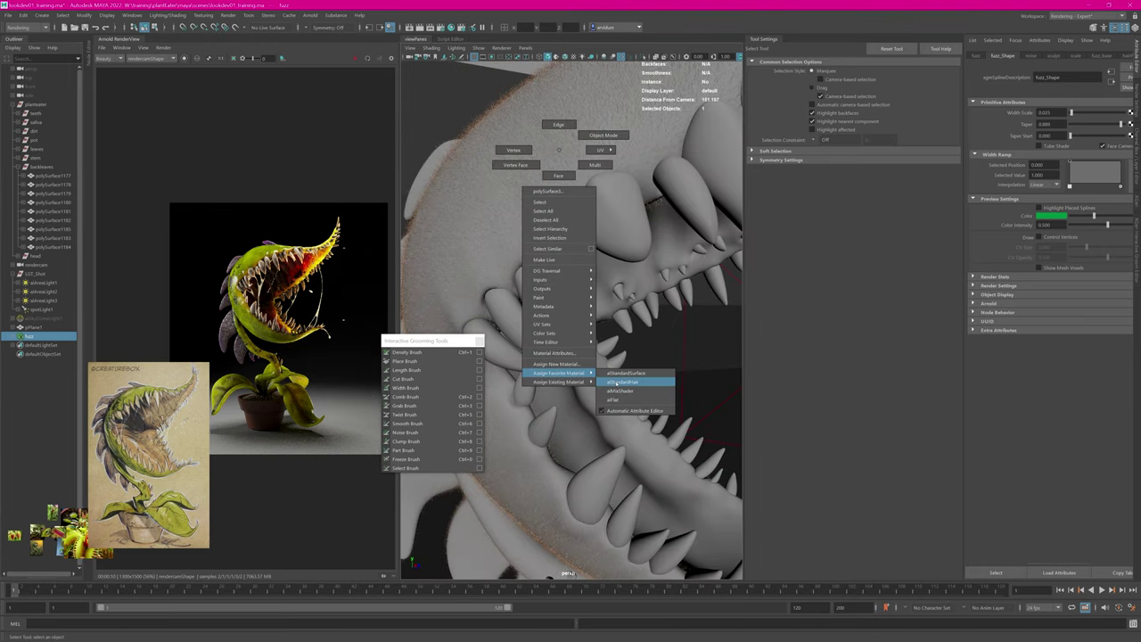
{"action": "left_click", "coordinate": [621, 381]}
{"action": "left_click_drag", "start_coordinate": [621, 381], "coordinate": [551, 253], "text": "alt"}
{"action": "mouse_move", "coordinate": [550, 252]}
{"action": "right_mouse_down", "text": "alt"}
{"action": "mouse_move", "coordinate": [655, 314]}
{"action": "mouse_move", "coordinate": [603, 288]}
{"action": "mouse_move", "coordinate": [556, 294]}
{"action": "mouse_move", "coordinate": [547, 246]}
{"action": "right_mouse_up", "text": "alt"}
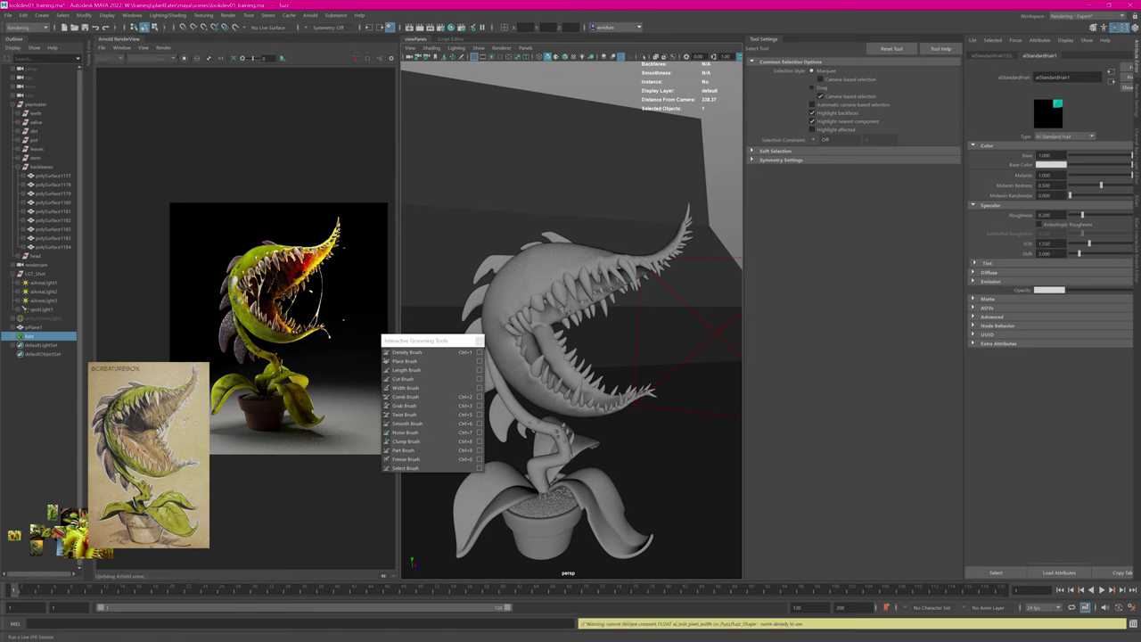
Step: Enlarge the Arnold render on the head and restrict rendering to a crop region over the upper jaw and teeth
{"action": "scroll", "coordinate": [248, 255], "scroll_direction": "up", "scroll_amount": 8}
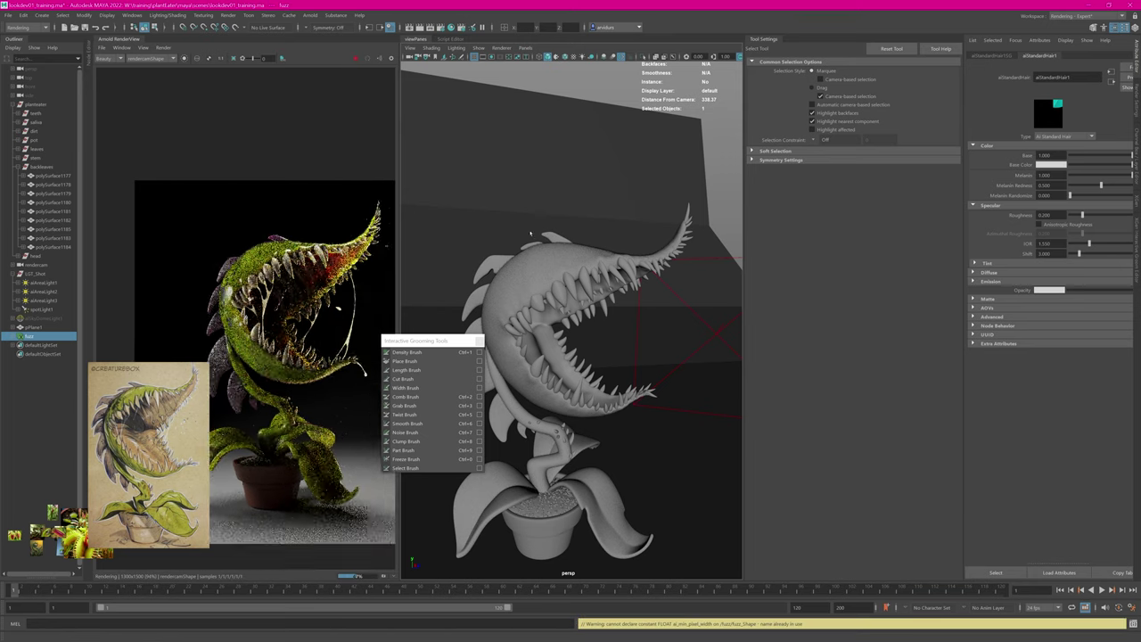
{"action": "middle_click_drag", "start_coordinate": [248, 255], "coordinate": [204, 243]}
{"action": "left_click_drag", "start_coordinate": [204, 189], "coordinate": [301, 270], "text": "shift"}
{"action": "scroll", "coordinate": [198, 254], "scroll_direction": "up", "scroll_amount": 3}
{"action": "middle_click_drag", "start_coordinate": [312, 214], "coordinate": [120, 227]}
{"action": "left_click_drag", "start_coordinate": [346, 160], "coordinate": [169, 250], "text": "shift"}
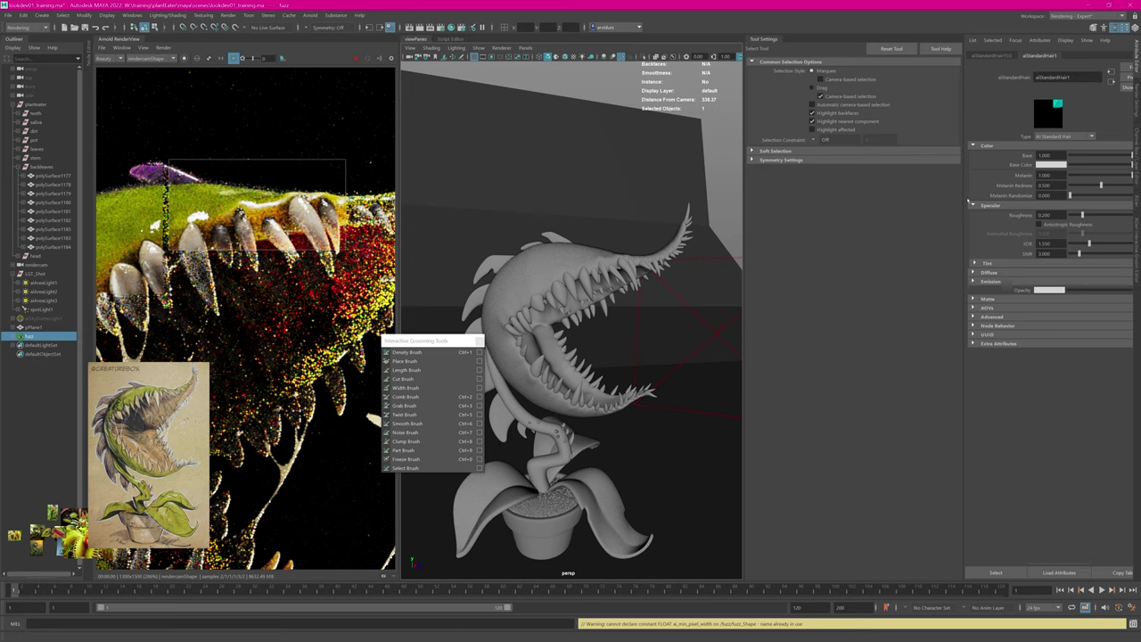
Step: Set the fuzz hair material's melanin to 0 and its specular roughness to about 0.5, checking a render crop over the upper jaw
{"action": "left_click_drag", "start_coordinate": [963, 203], "coordinate": [882, 205]}
{"action": "left_click_drag", "start_coordinate": [1111, 175], "coordinate": [913, 181]}
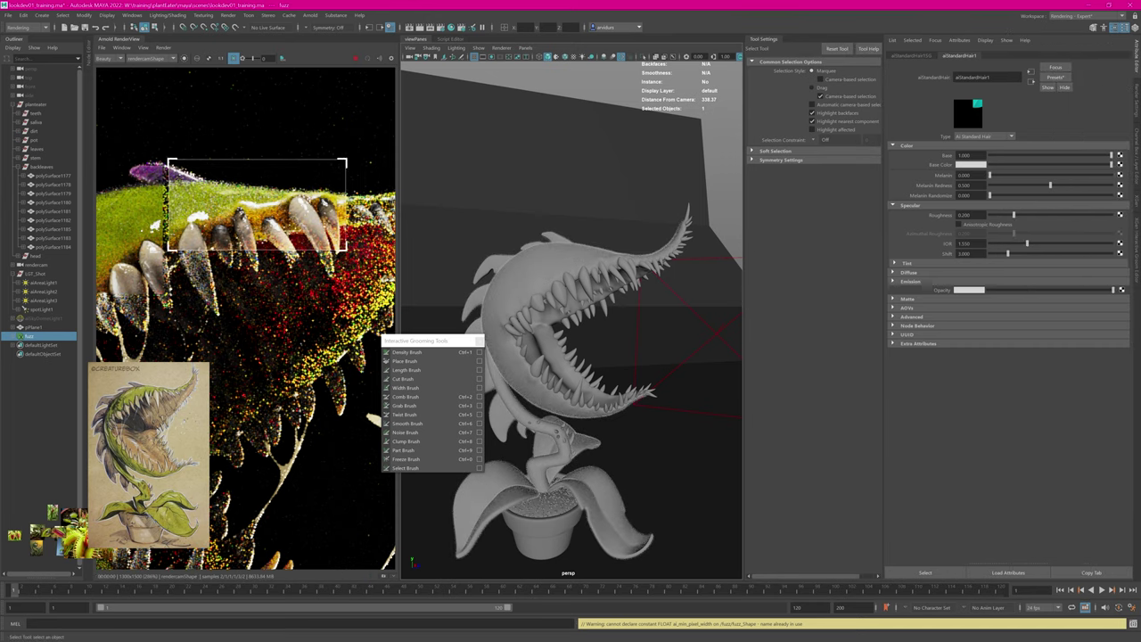
{"action": "middle_click_drag", "start_coordinate": [305, 210], "coordinate": [205, 198]}
{"action": "left_click_drag", "start_coordinate": [178, 145], "coordinate": [333, 249]}
{"action": "middle_click_drag", "start_coordinate": [307, 242], "coordinate": [364, 251]}
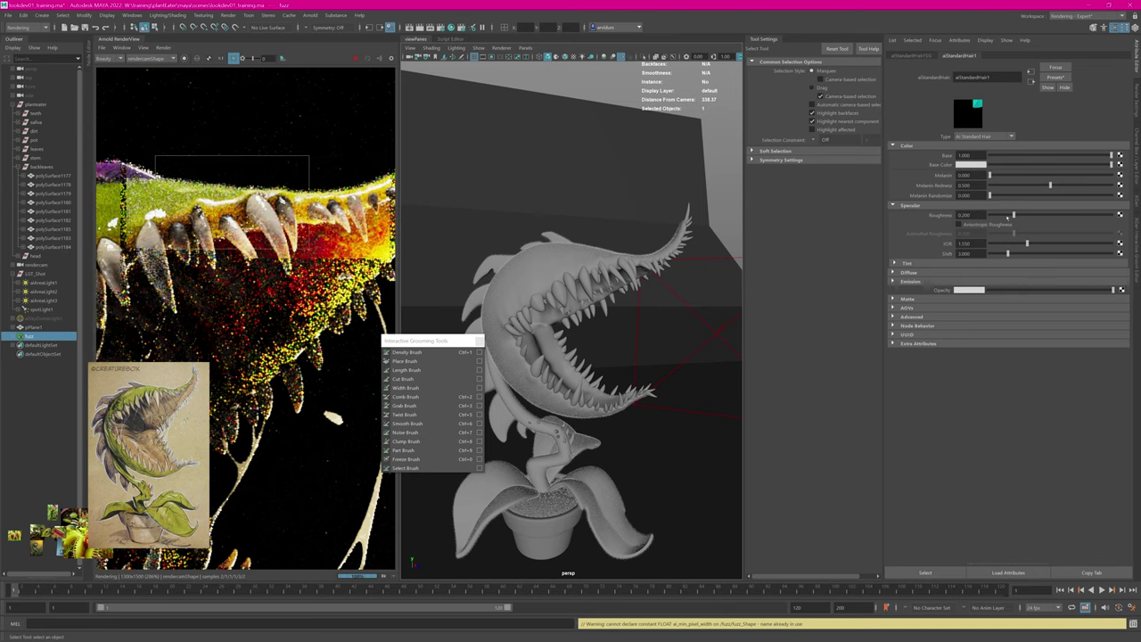
{"action": "left_click_drag", "start_coordinate": [1013, 214], "coordinate": [1050, 215]}
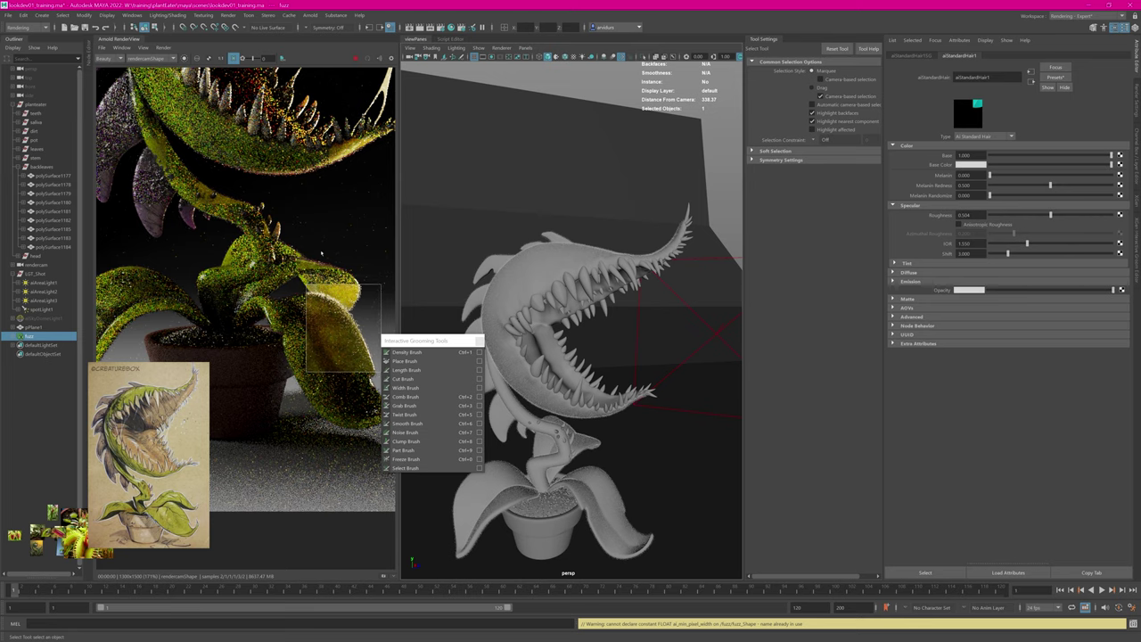
Step: Raise the Arnold camera (AA) samples to 6 in the render settings
{"action": "left_click", "coordinate": [1135, 104]}
{"action": "left_click_drag", "start_coordinate": [1030, 124], "coordinate": [958, 125]}
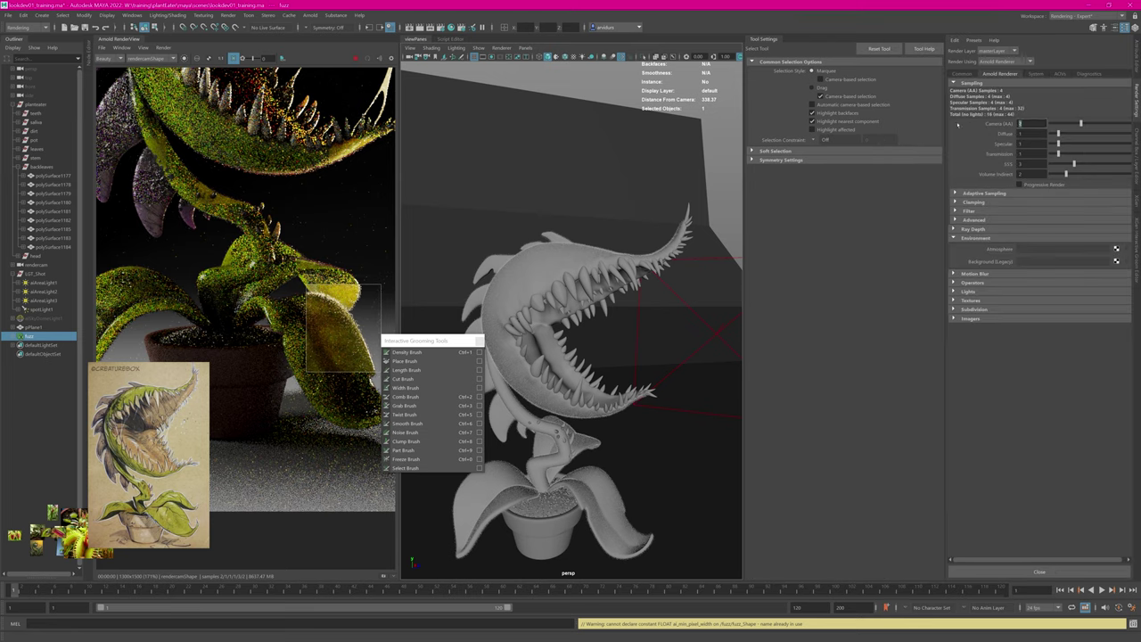
{"action": "type", "text": "6"}
{"action": "key", "text": "Return"}
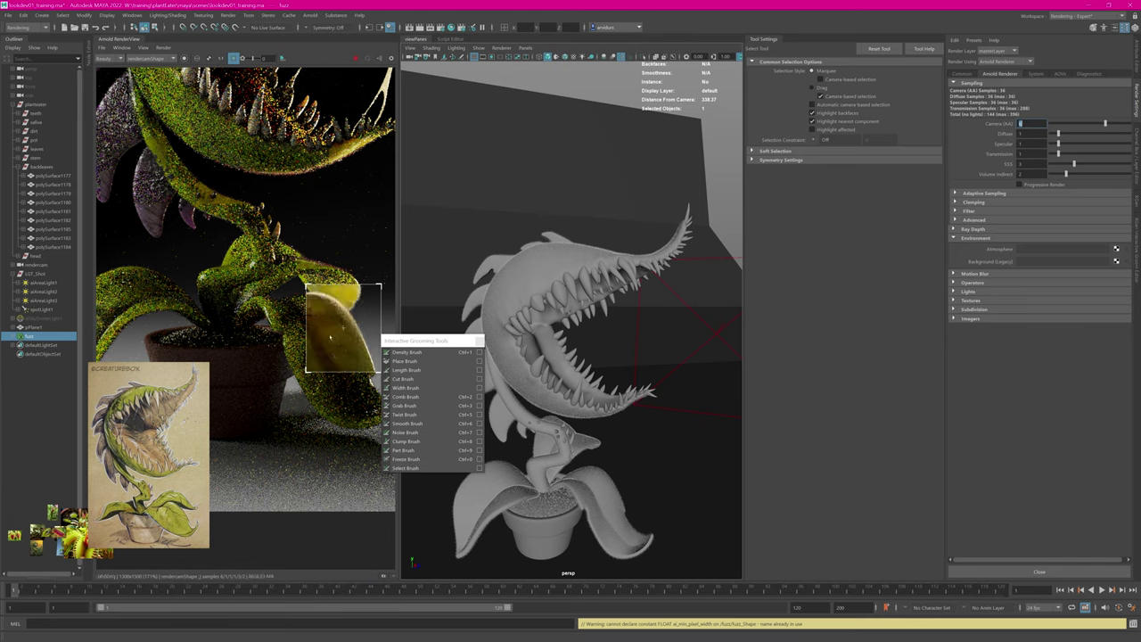
Step: Examine the fuzz in cropped renders of the back of the head and the upper jaw tip, and stop the render
{"action": "scroll", "coordinate": [346, 322], "scroll_direction": "down", "scroll_amount": 3}
{"action": "middle_click_drag", "start_coordinate": [330, 285], "coordinate": [360, 358]}
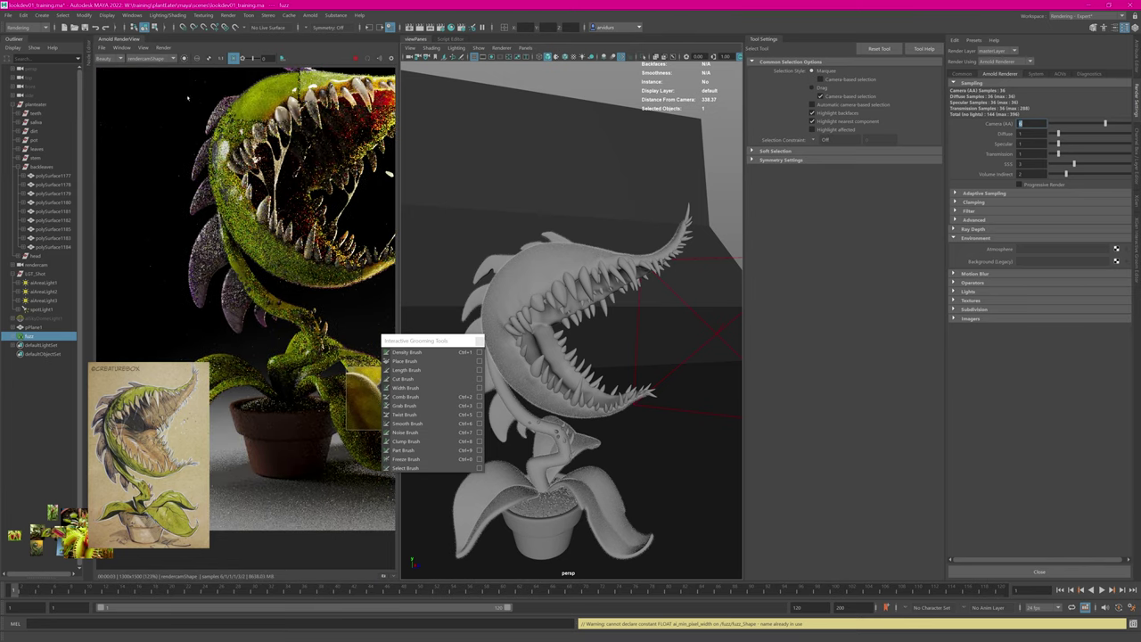
{"action": "left_click_drag", "start_coordinate": [190, 100], "coordinate": [289, 241]}
{"action": "middle_click_drag", "start_coordinate": [208, 162], "coordinate": [217, 208]}
{"action": "scroll", "coordinate": [217, 209], "scroll_direction": "up", "scroll_amount": 3}
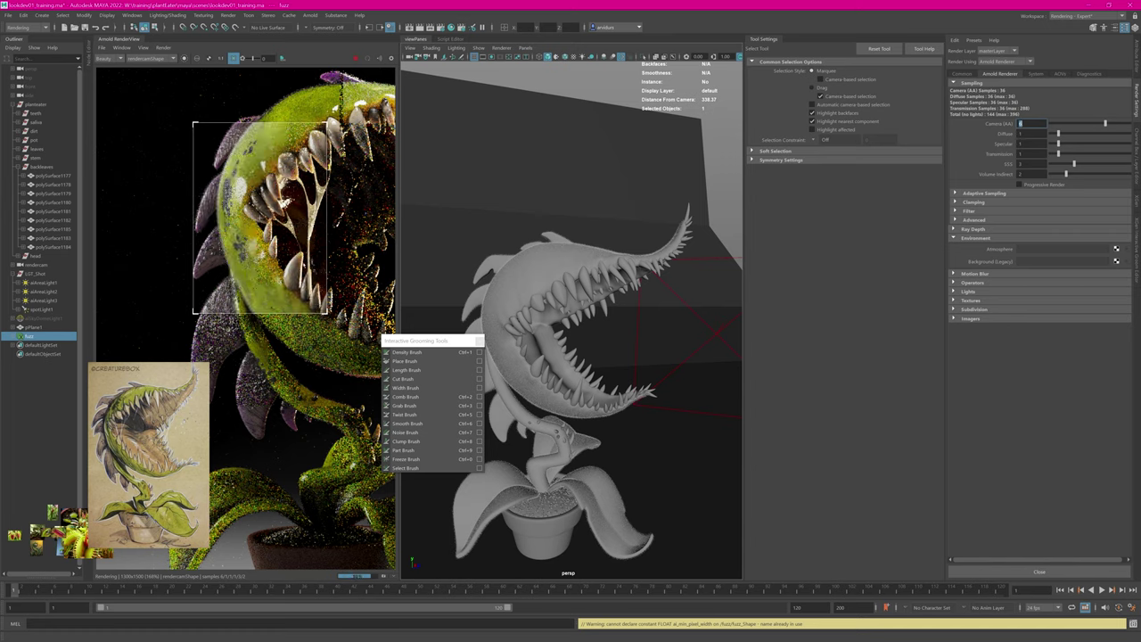
{"action": "scroll", "coordinate": [229, 255], "scroll_direction": "down", "scroll_amount": 4}
{"action": "middle_click_drag", "start_coordinate": [229, 254], "coordinate": [153, 281], "text": "alt"}
{"action": "left_click_drag", "start_coordinate": [271, 158], "coordinate": [370, 241]}
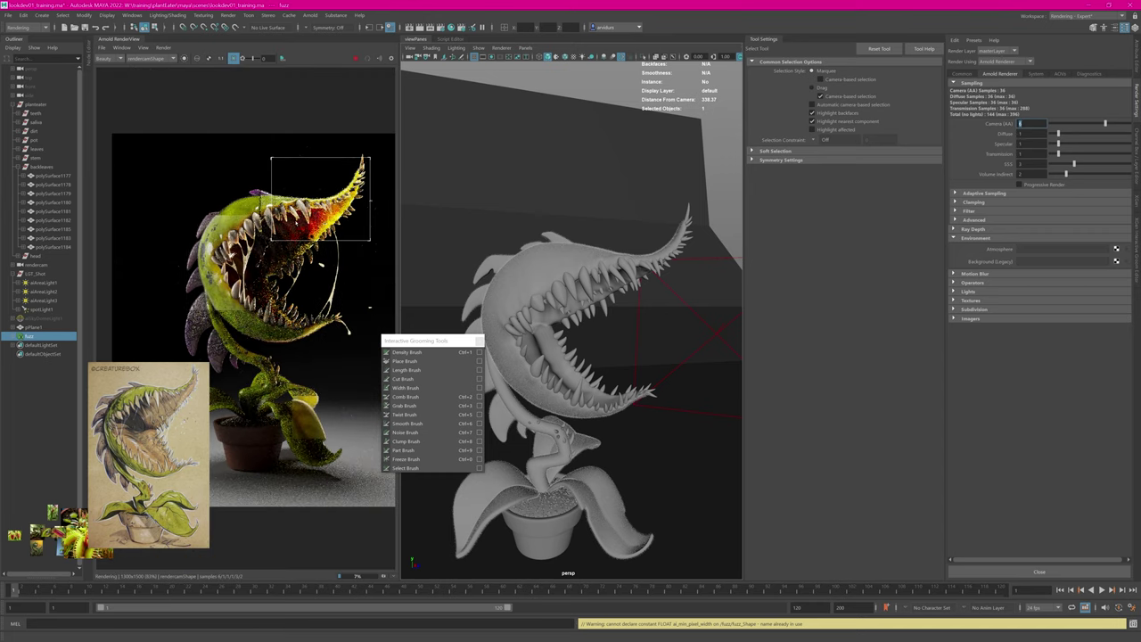
{"action": "key", "text": "Escape"}
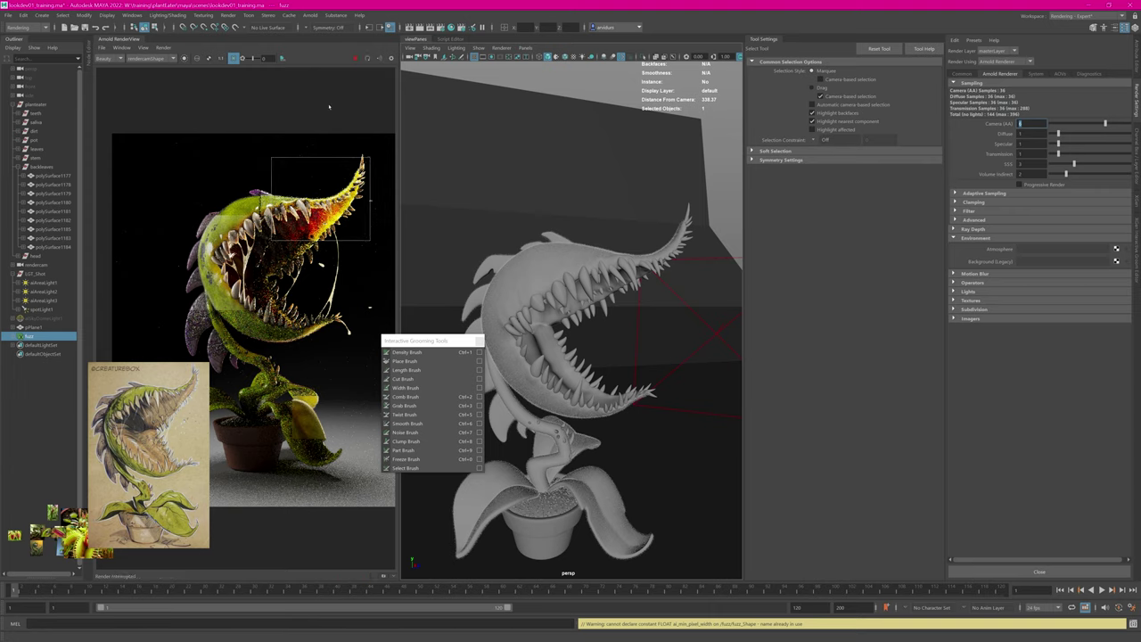
Step: Set the fuzz groom's width scale to 0.05
{"action": "left_click", "coordinate": [1135, 54]}
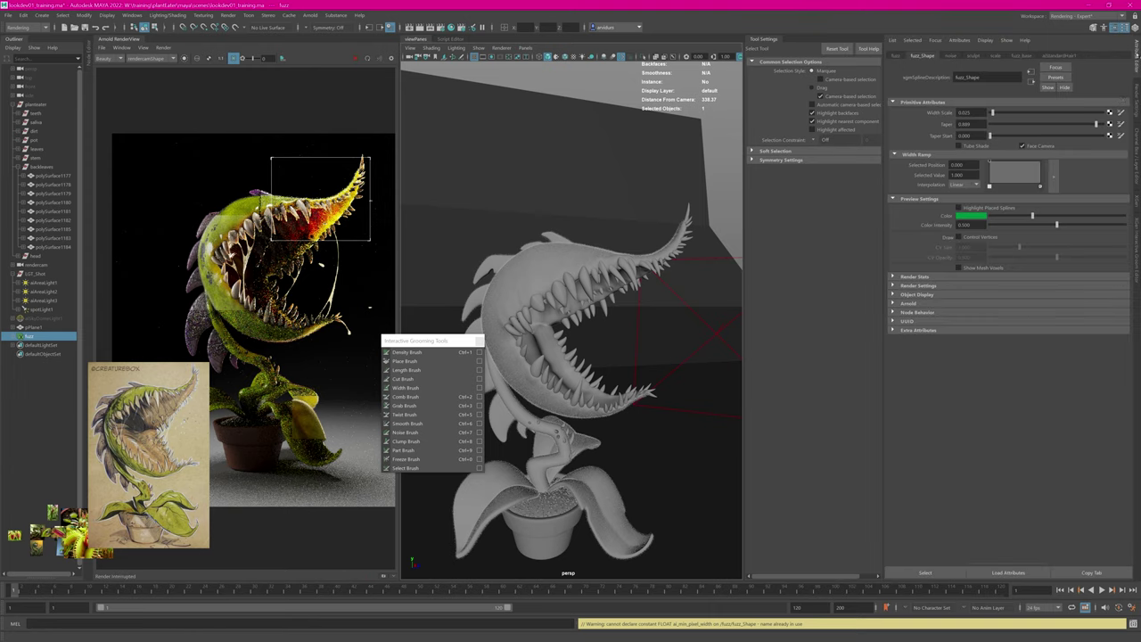
{"action": "left_click", "coordinate": [1135, 245]}
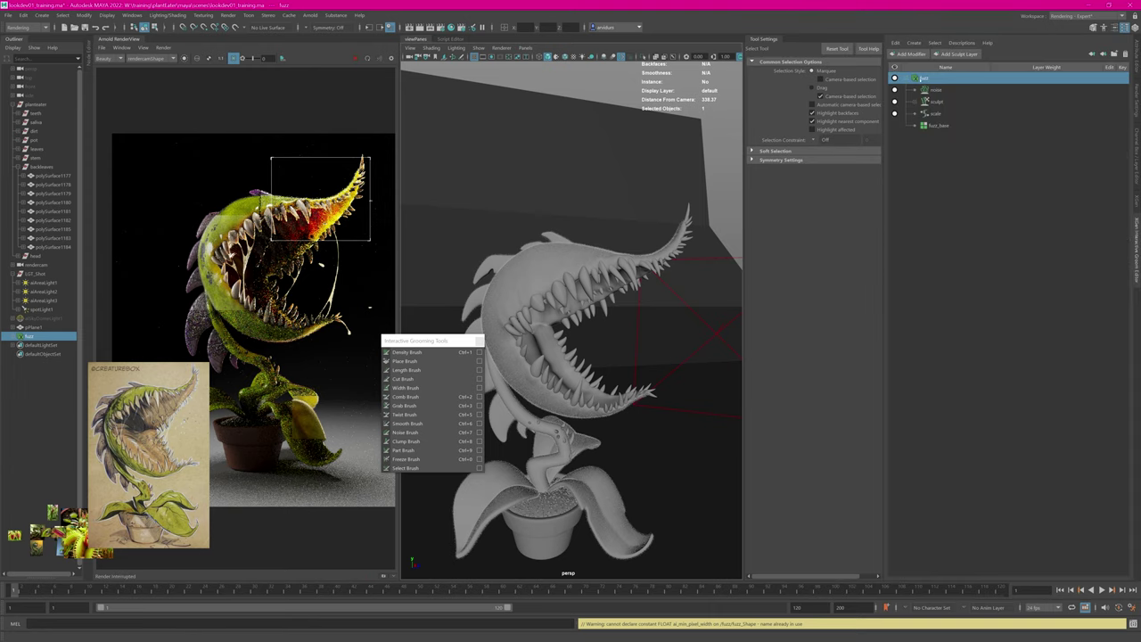
{"action": "left_click", "coordinate": [946, 126]}
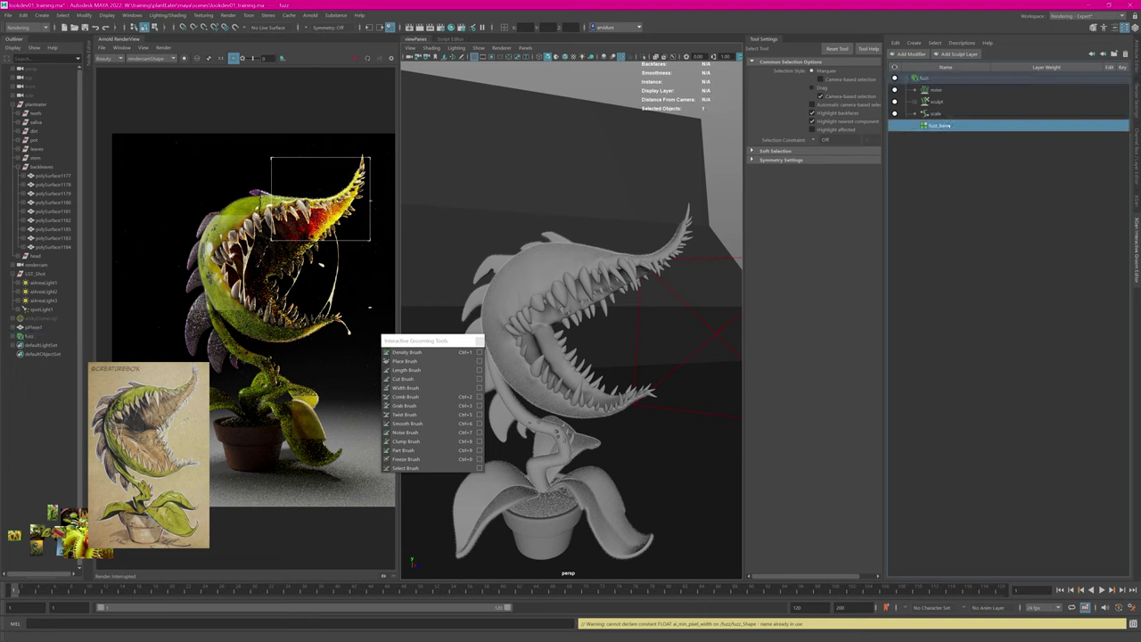
{"action": "left_click", "coordinate": [945, 79]}
{"action": "left_click", "coordinate": [1135, 55]}
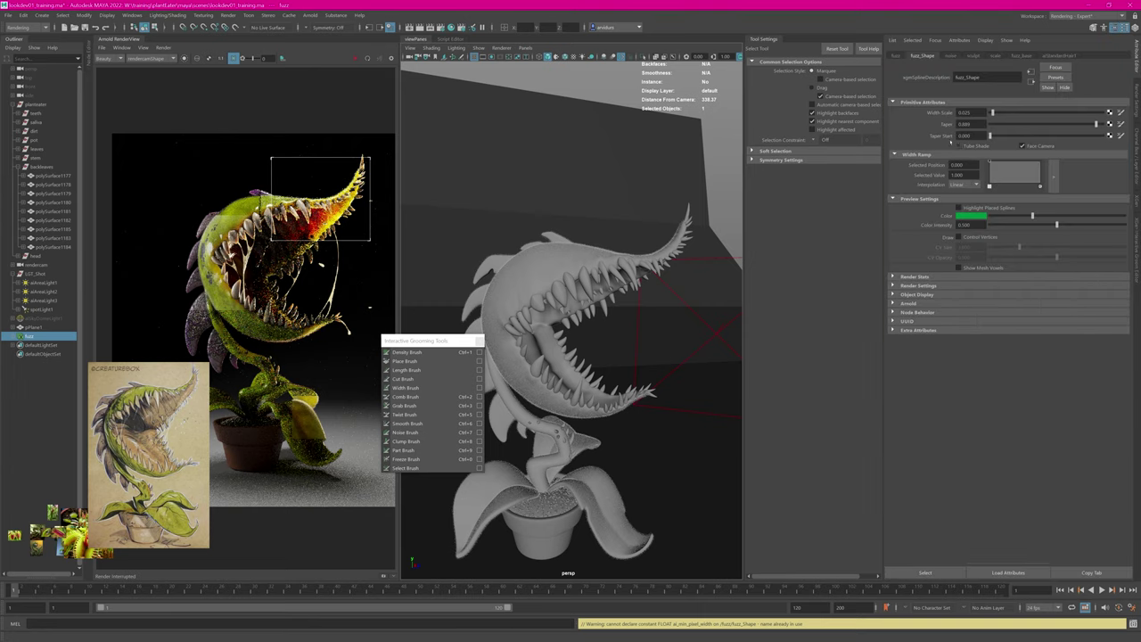
{"action": "left_click_drag", "start_coordinate": [972, 112], "coordinate": [964, 112]}
{"action": "type", "text": "5"}
{"action": "key", "text": "Return"}
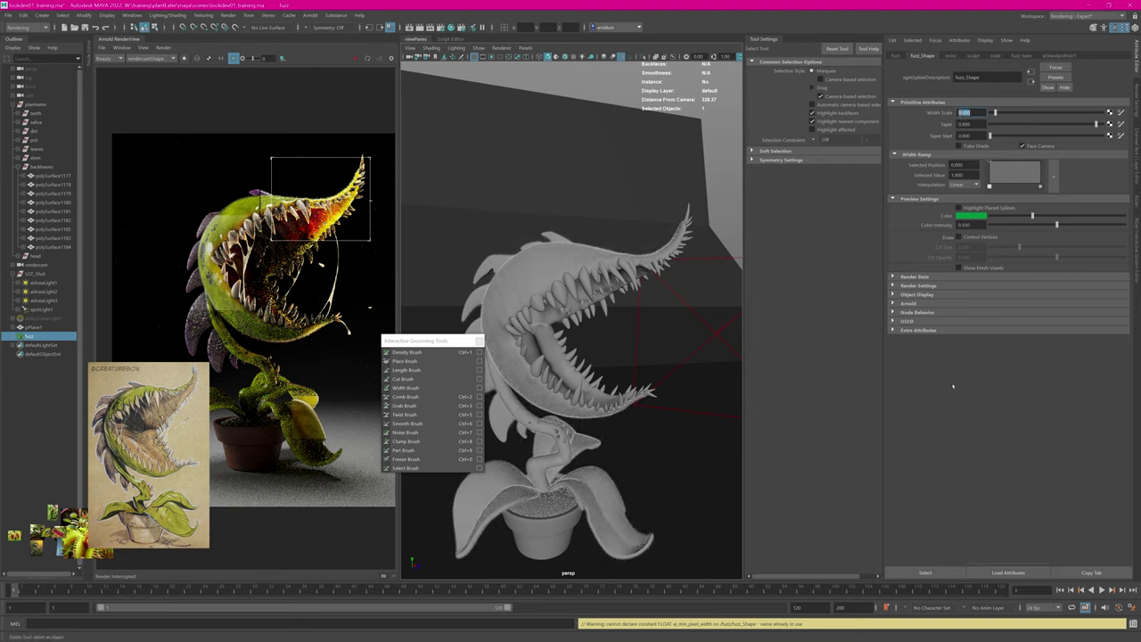
{"action": "left_click_drag", "start_coordinate": [592, 312], "coordinate": [545, 278], "text": "alt"}
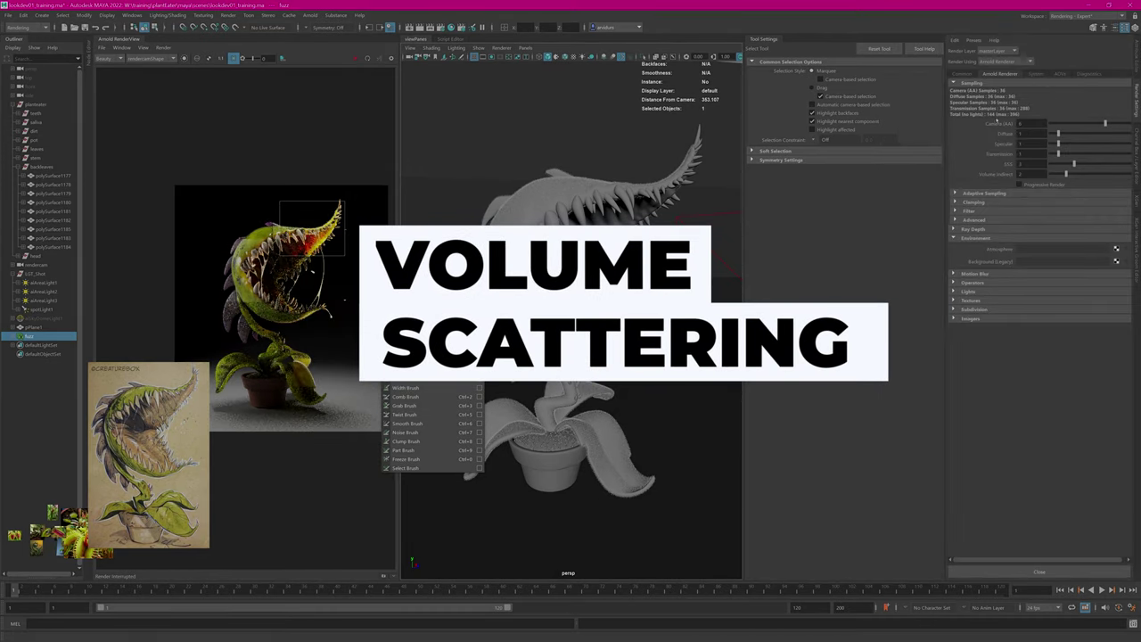
Step: Lower the camera (AA) samples to 2 and clear the crop region to render the full frame
{"action": "type", "text": "2"}
{"action": "key", "text": "Tab"}
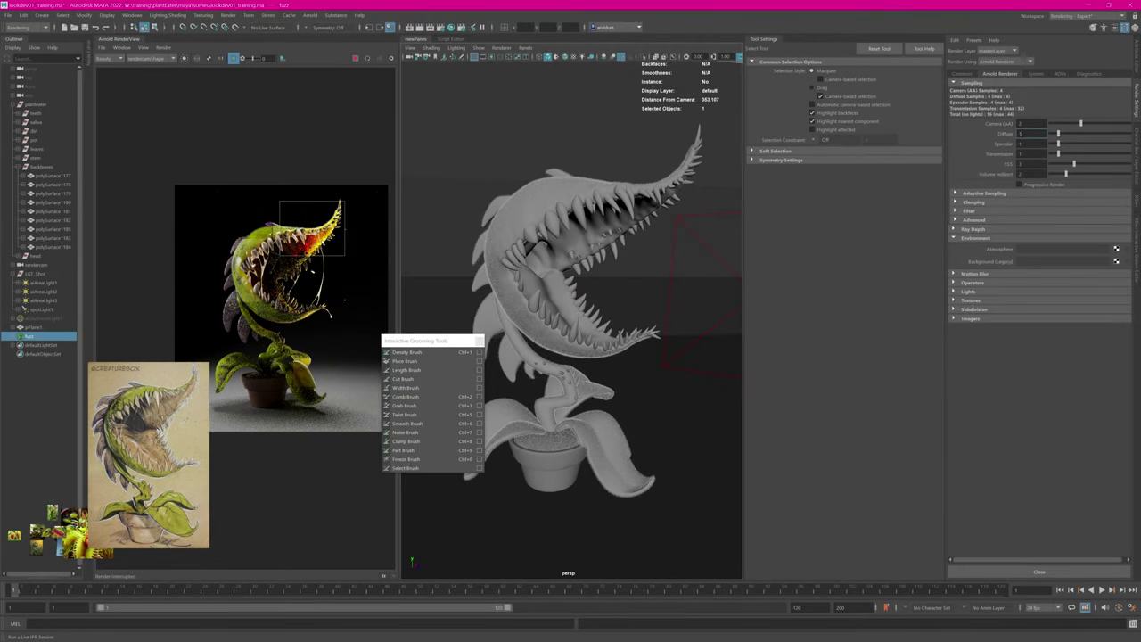
{"action": "left_click", "coordinate": [344, 101]}
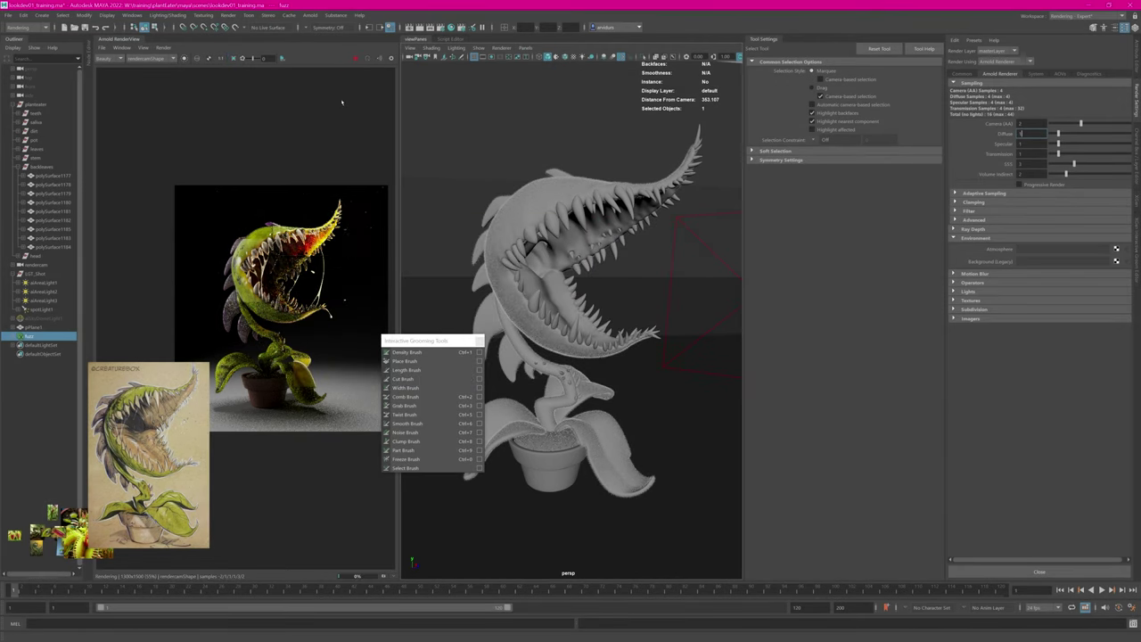
Step: Create an aiAtmosphereVolume as the render environment's atmosphere
{"action": "middle_click_drag", "start_coordinate": [274, 207], "coordinate": [285, 199], "text": "alt"}
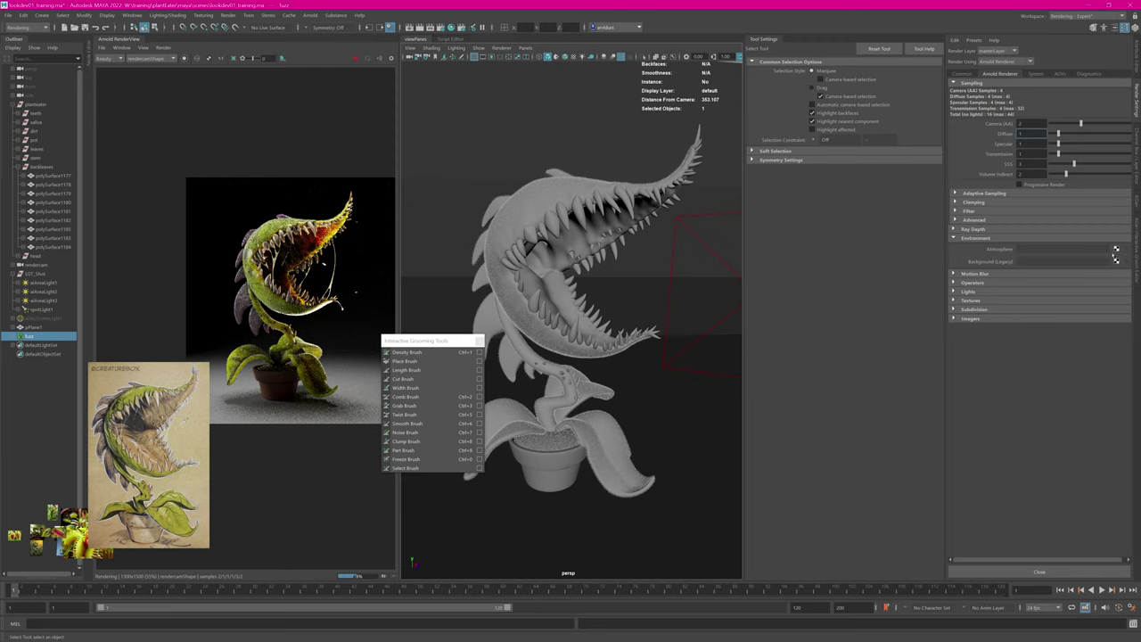
{"action": "left_click", "coordinate": [1117, 252]}
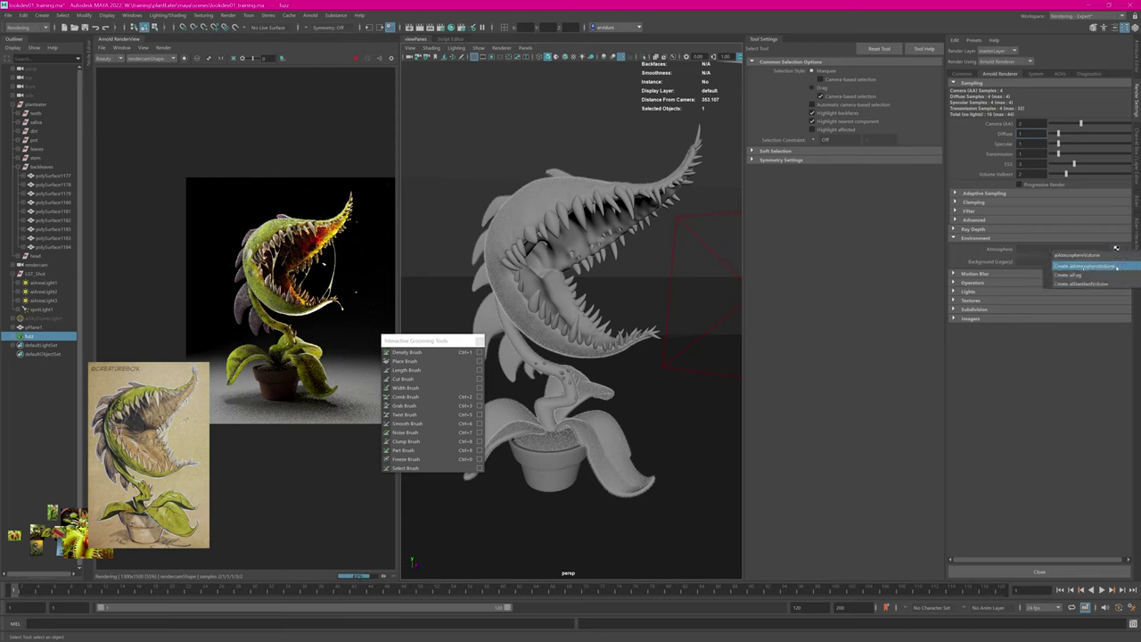
{"action": "left_click", "coordinate": [1081, 263]}
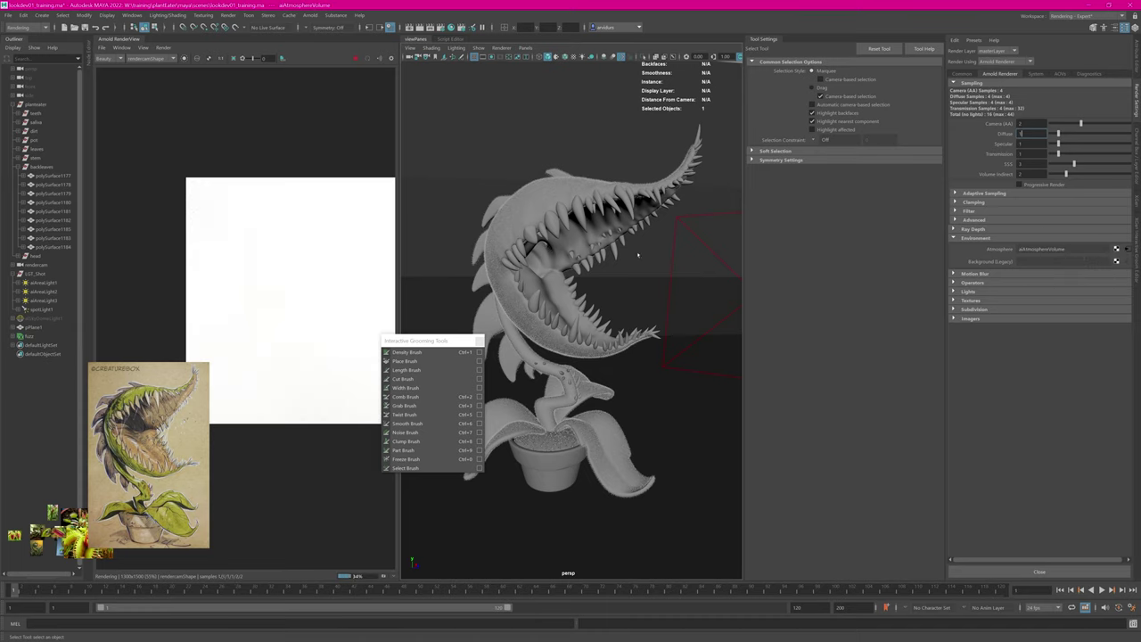
Step: Set the volume contribution of the three area lights around the plant to 0
{"action": "right_click_drag", "start_coordinate": [683, 262], "coordinate": [365, 271], "text": "alt"}
{"action": "left_click_drag", "start_coordinate": [586, 244], "coordinate": [582, 258], "text": "alt"}
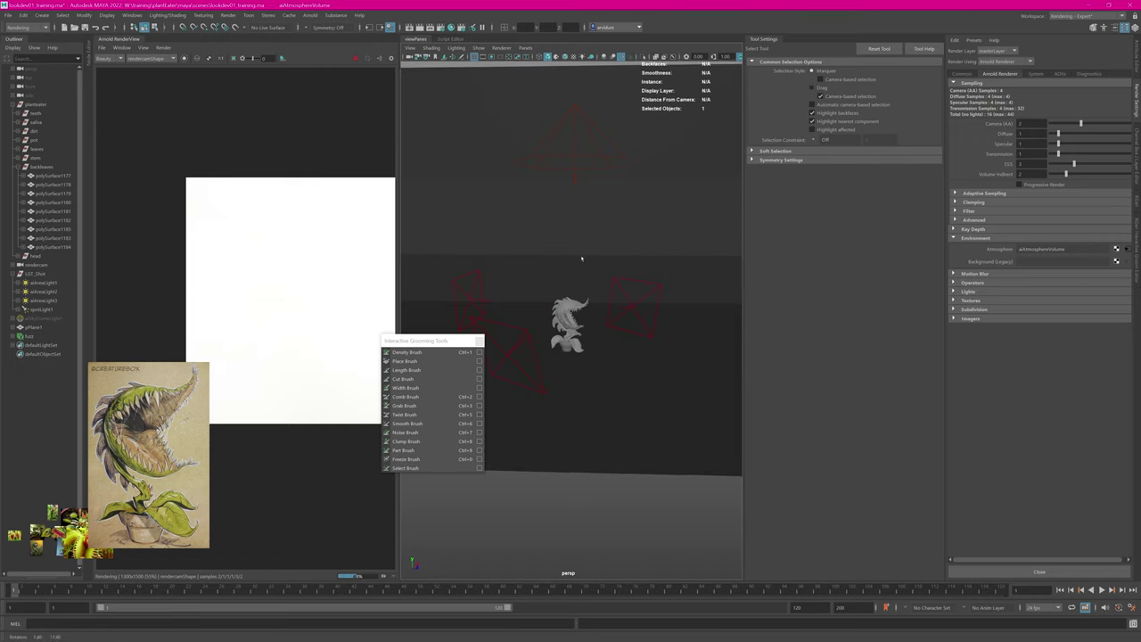
{"action": "left_click", "coordinate": [632, 311]}
{"action": "key", "text": "ctrl+a"}
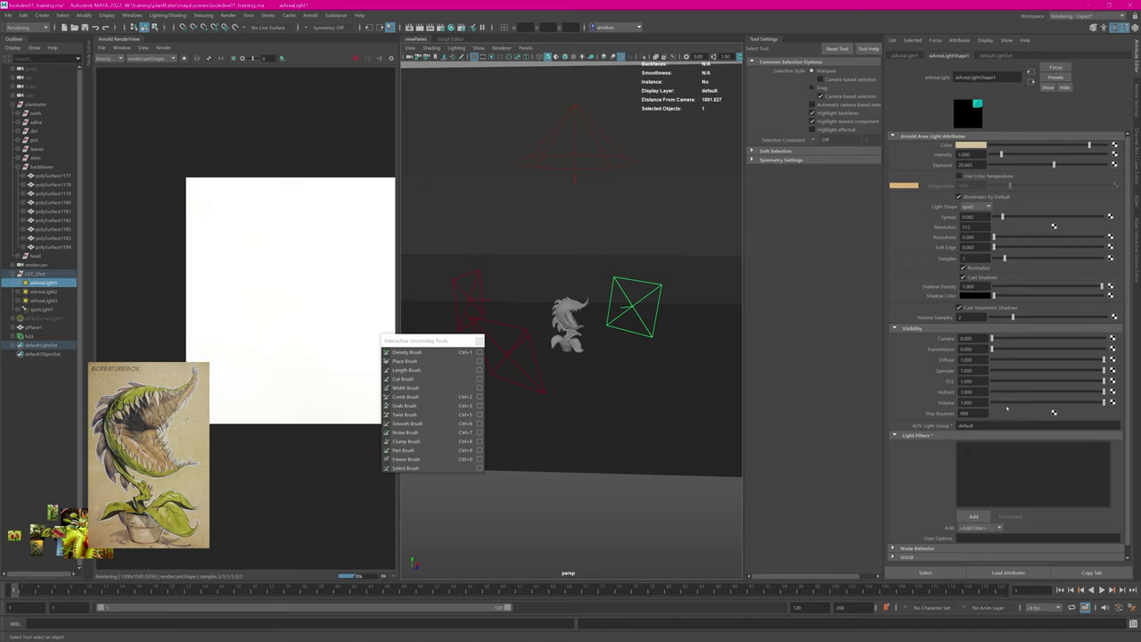
{"action": "left_click", "coordinate": [539, 374]}
{"action": "left_click_drag", "start_coordinate": [1020, 404], "coordinate": [896, 410]}
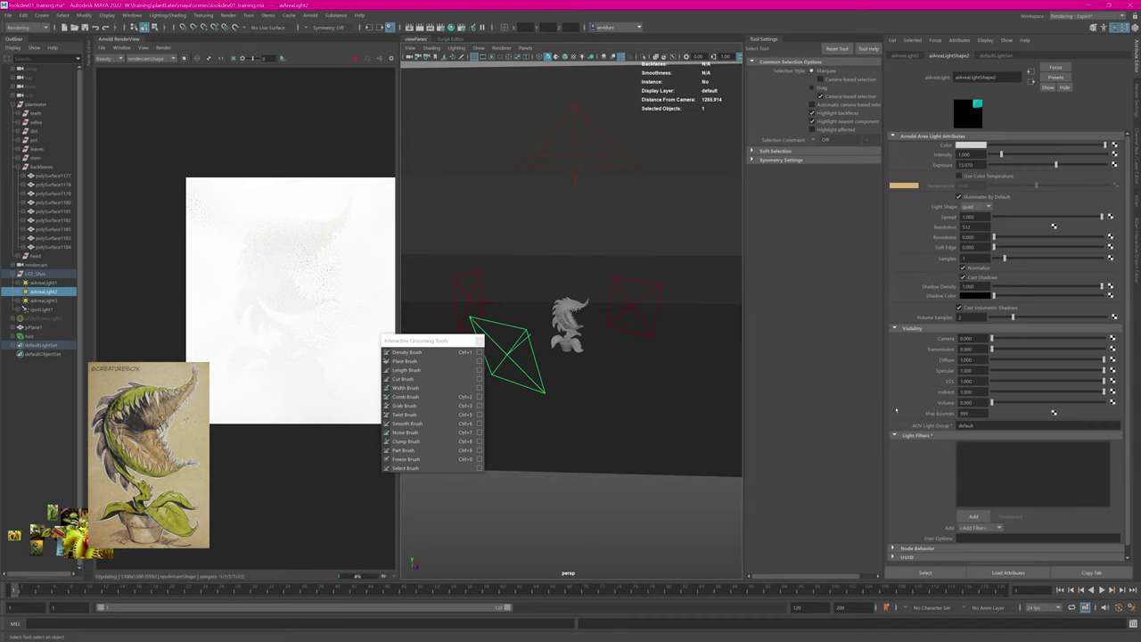
{"action": "left_click", "coordinate": [481, 303]}
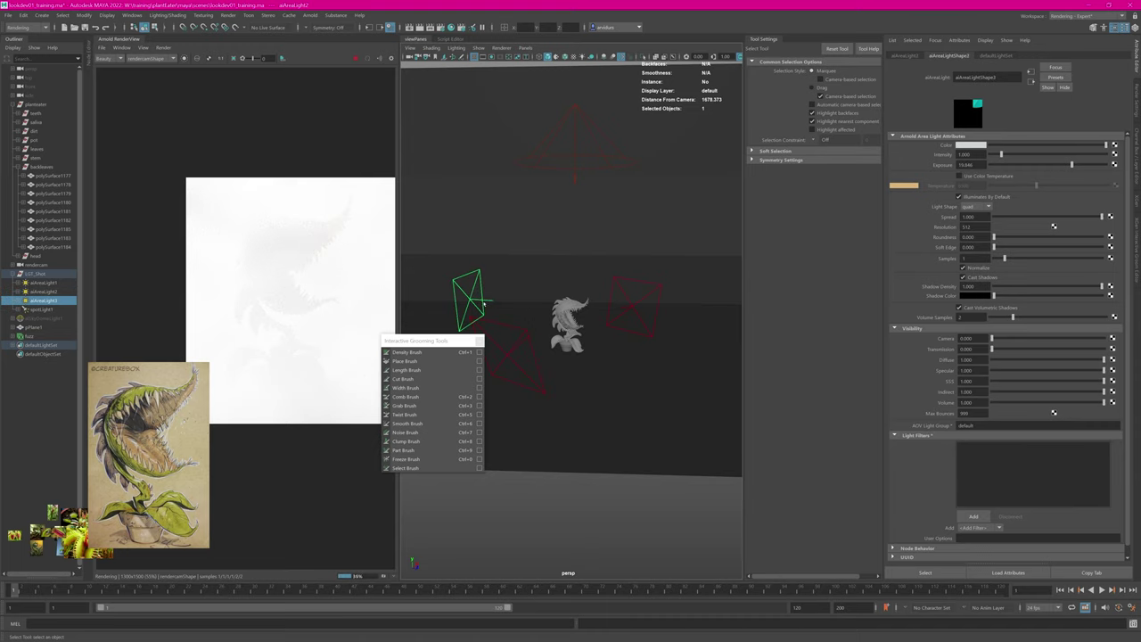
{"action": "left_click_drag", "start_coordinate": [1022, 408], "coordinate": [910, 393]}
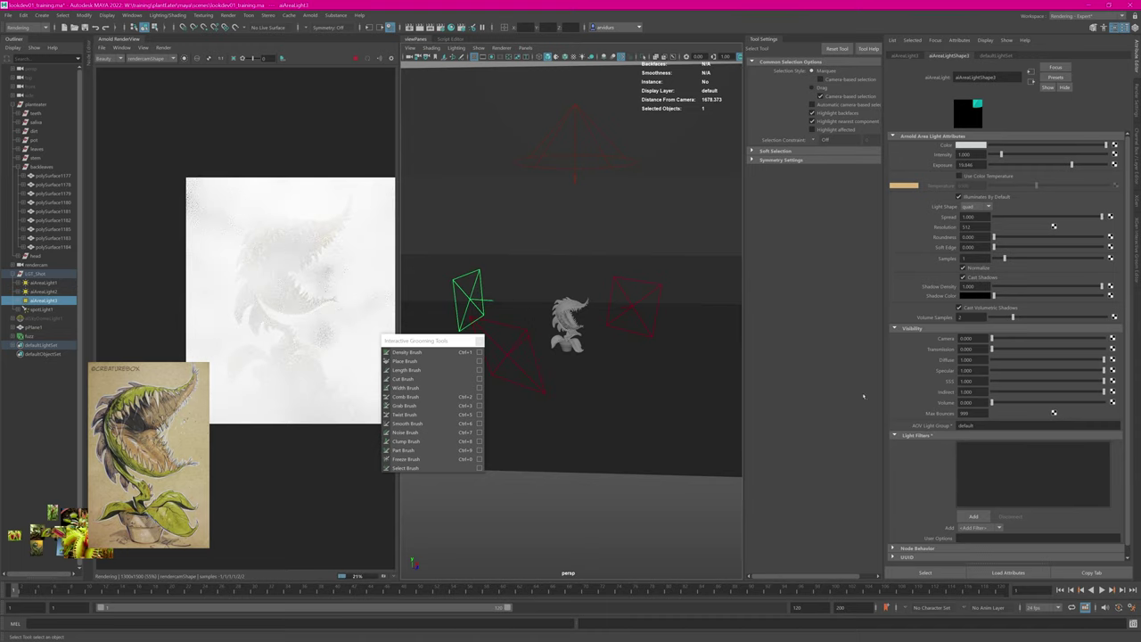
Step: Select the spot light above the plant and reduce its Arnold volume contribution to about 0.019
{"action": "left_click", "coordinate": [575, 174]}
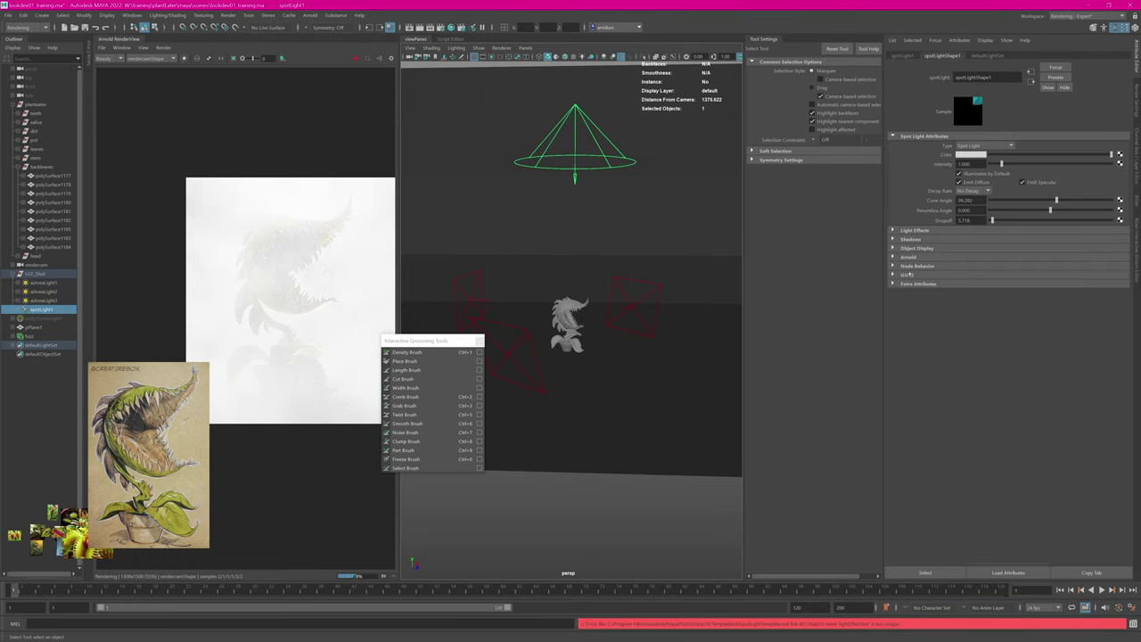
{"action": "left_click", "coordinate": [908, 256]}
{"action": "left_click_drag", "start_coordinate": [1008, 450], "coordinate": [991, 450]}
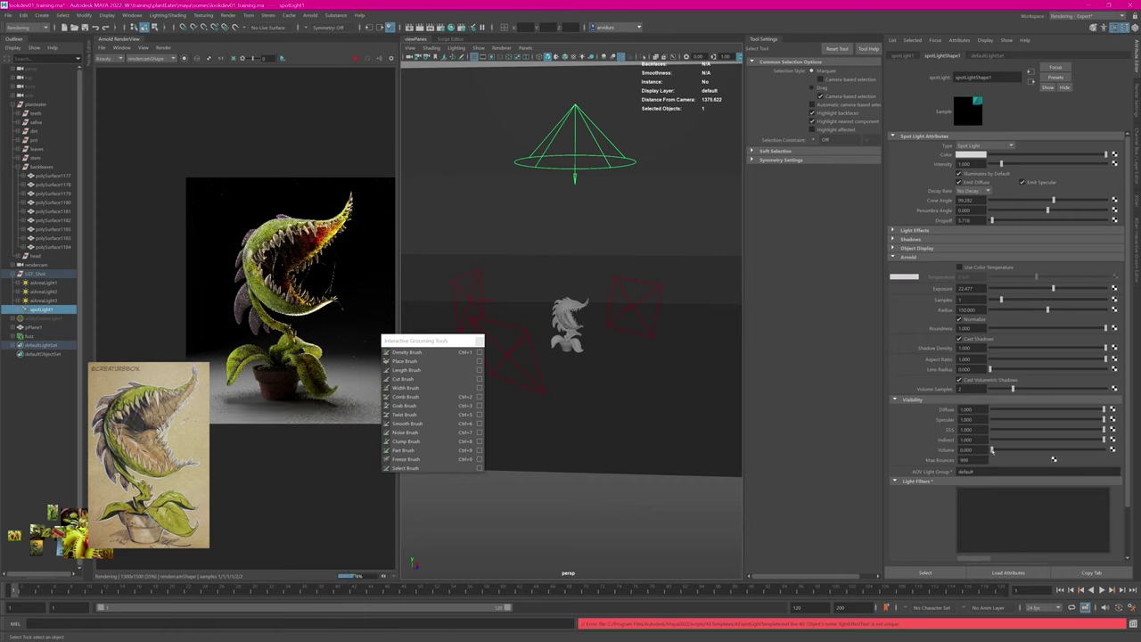
{"action": "left_click_drag", "start_coordinate": [994, 451], "coordinate": [995, 451]}
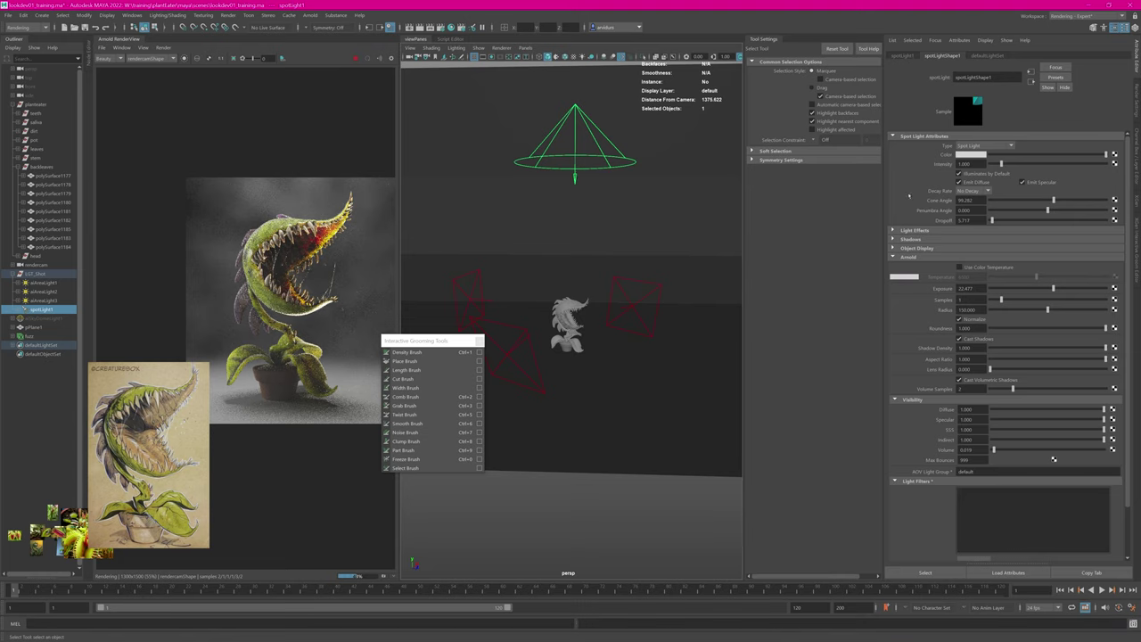
Step: Adjust the spot light to a cone angle of about 26.7, a dropoff of about 2.3 and a volume contribution of about 0.029
{"action": "left_click_drag", "start_coordinate": [1051, 199], "coordinate": [991, 220]}
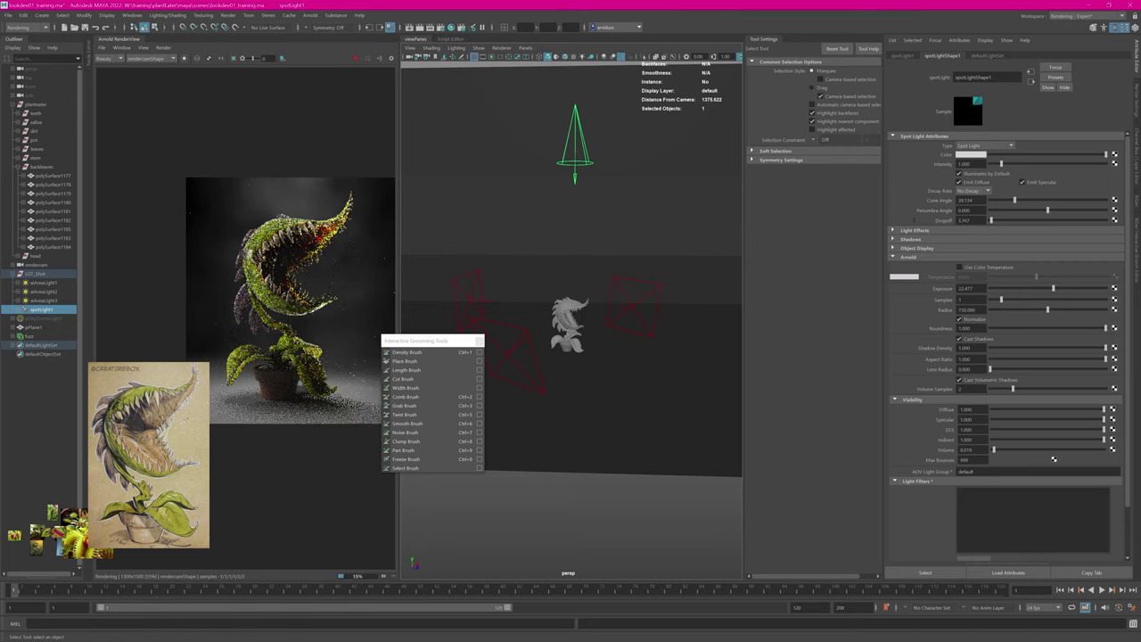
{"action": "left_click_drag", "start_coordinate": [914, 220], "coordinate": [904, 220], "text": "ctrl"}
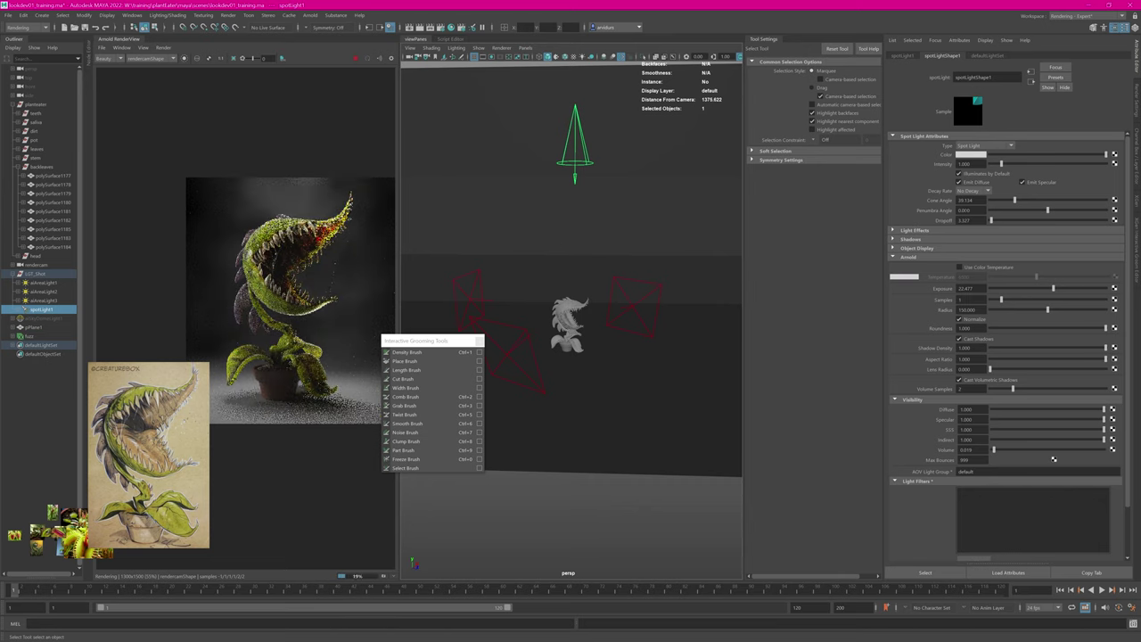
{"action": "mouse_move", "coordinate": [1013, 204]}
{"action": "left_mouse_down", "text": "ctrl"}
{"action": "mouse_move", "coordinate": [993, 205]}
{"action": "mouse_move", "coordinate": [1025, 202]}
{"action": "mouse_move", "coordinate": [1007, 200]}
{"action": "left_mouse_up", "text": "ctrl"}
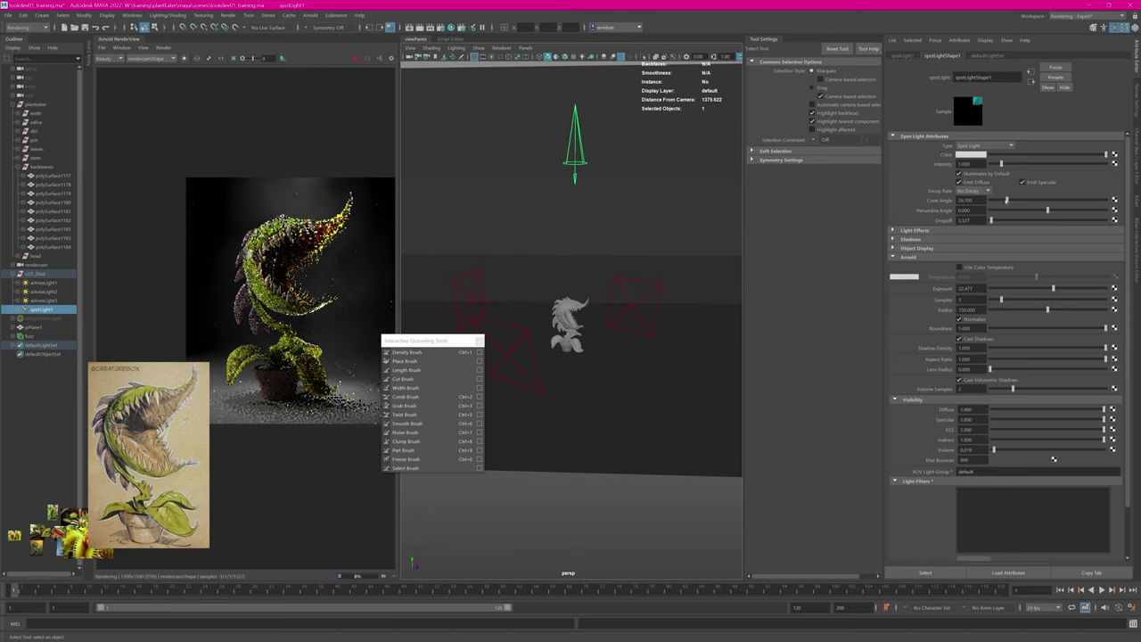
{"action": "left_click_drag", "start_coordinate": [993, 450], "coordinate": [995, 450]}
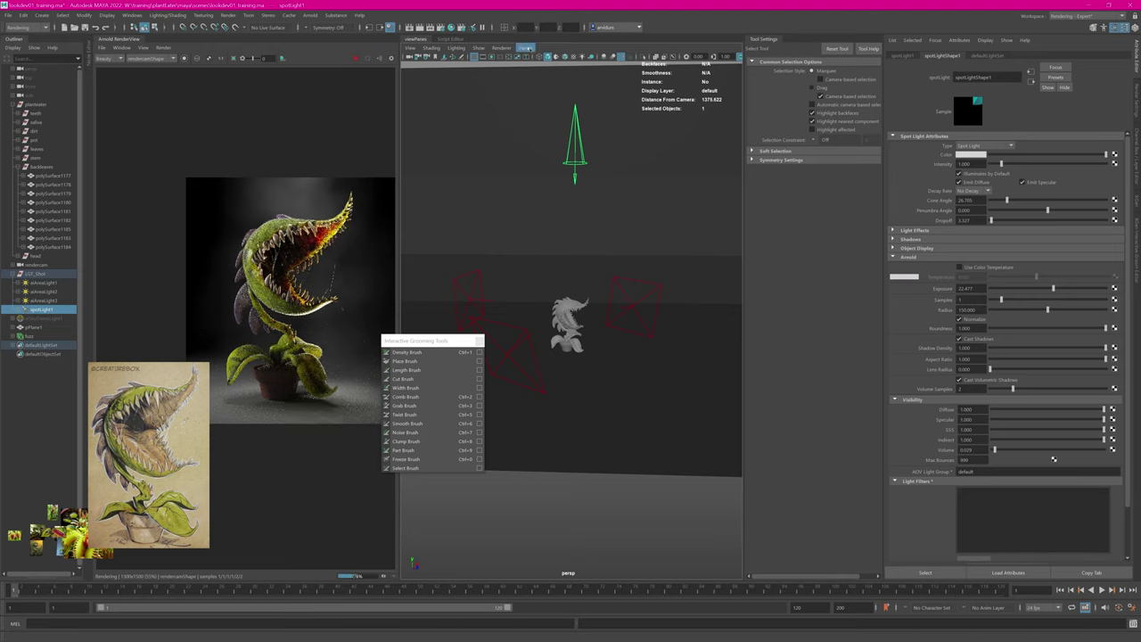
Step: Arrange the workspace as two stacked panes with the node graph below the viewport, and show the Arnold render settings
{"action": "left_click", "coordinate": [525, 48]}
{"action": "mouse_move", "coordinate": [571, 95]}
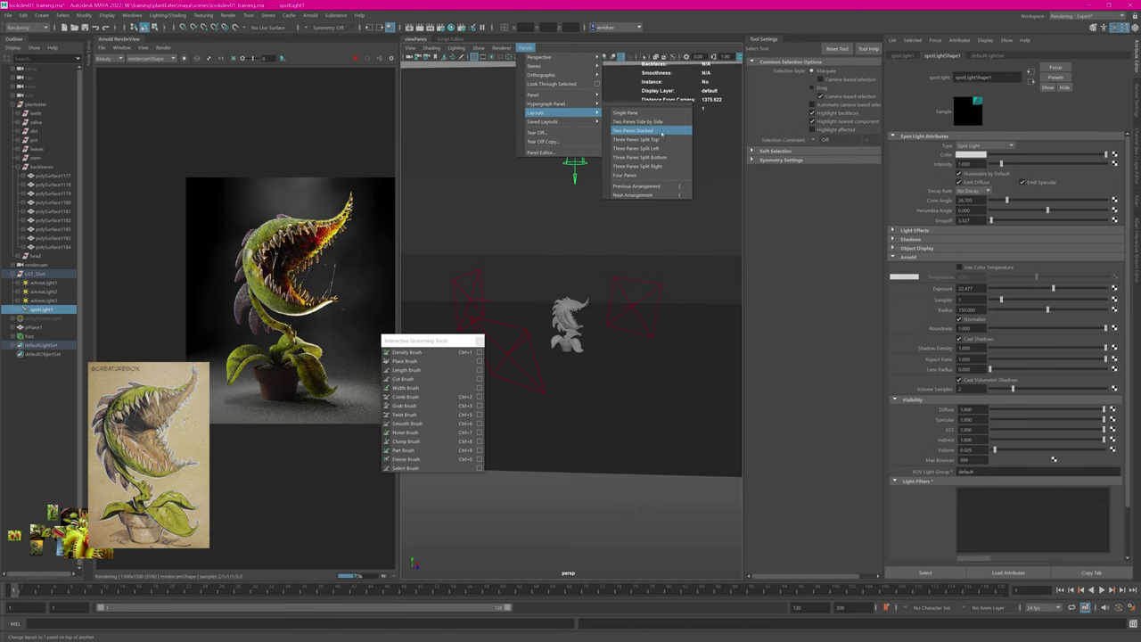
{"action": "left_click", "coordinate": [655, 130]}
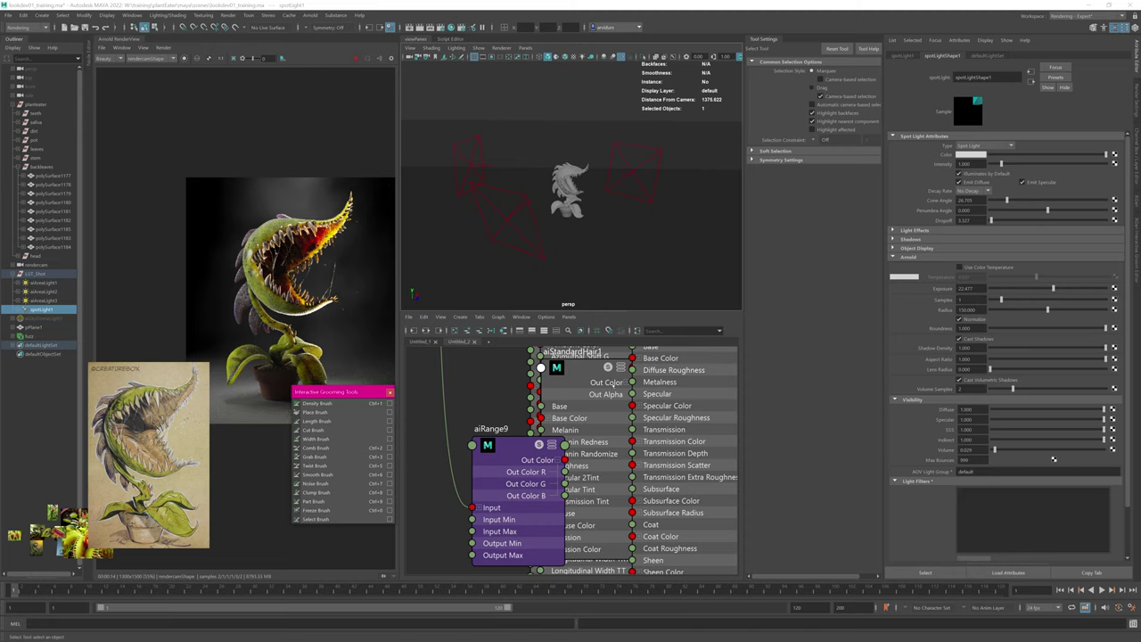
{"action": "left_click", "coordinate": [1133, 105]}
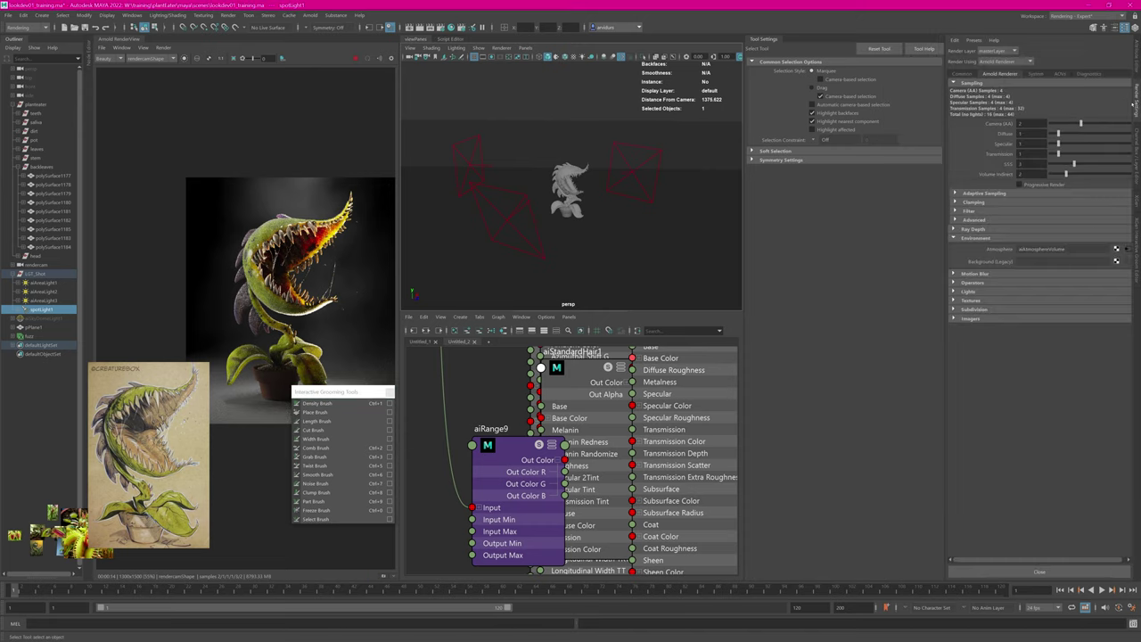
Step: Graph the atmosphere volume's network in a new node graph tab and inspect the attributes of its volume and noise nodes
{"action": "left_click", "coordinate": [1123, 248]}
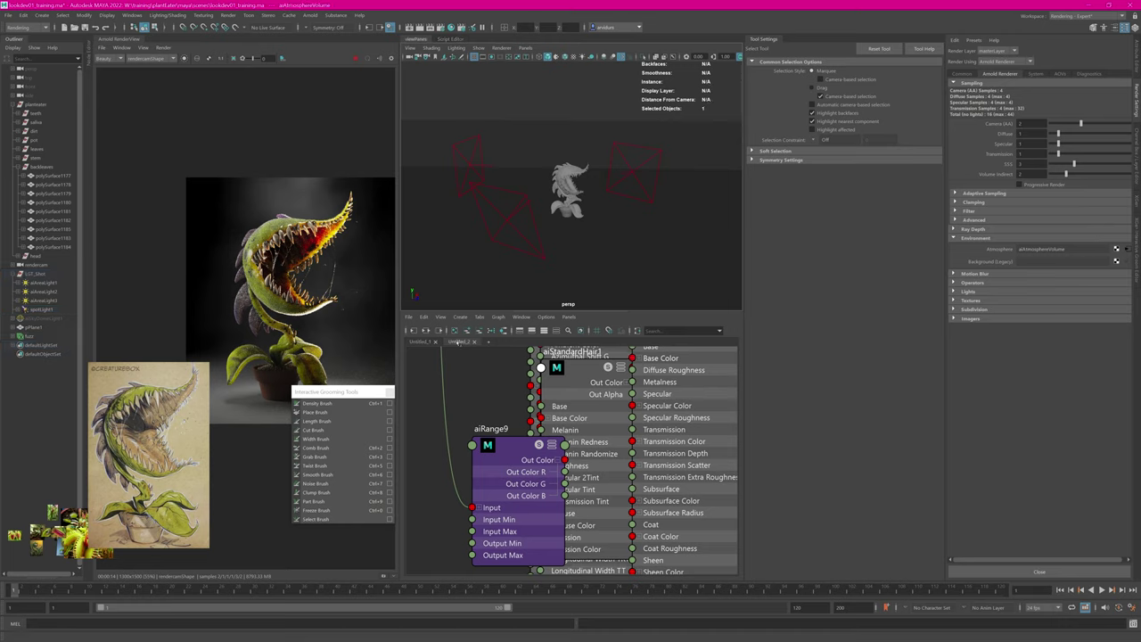
{"action": "left_click", "coordinate": [488, 341]}
{"action": "left_click", "coordinate": [426, 330]}
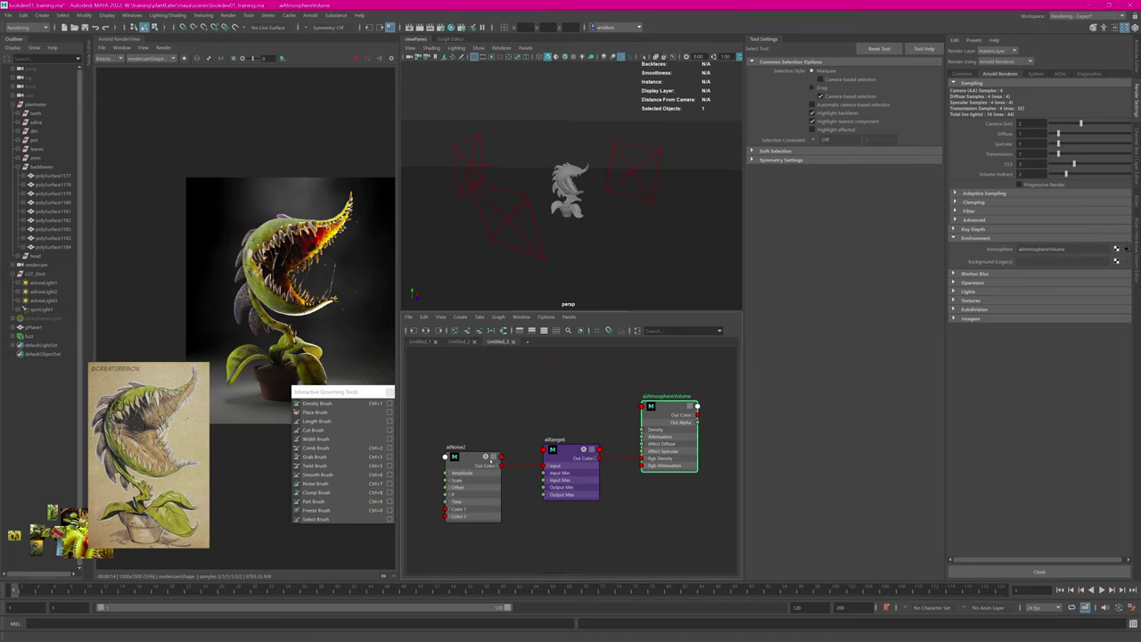
{"action": "left_click", "coordinate": [470, 463]}
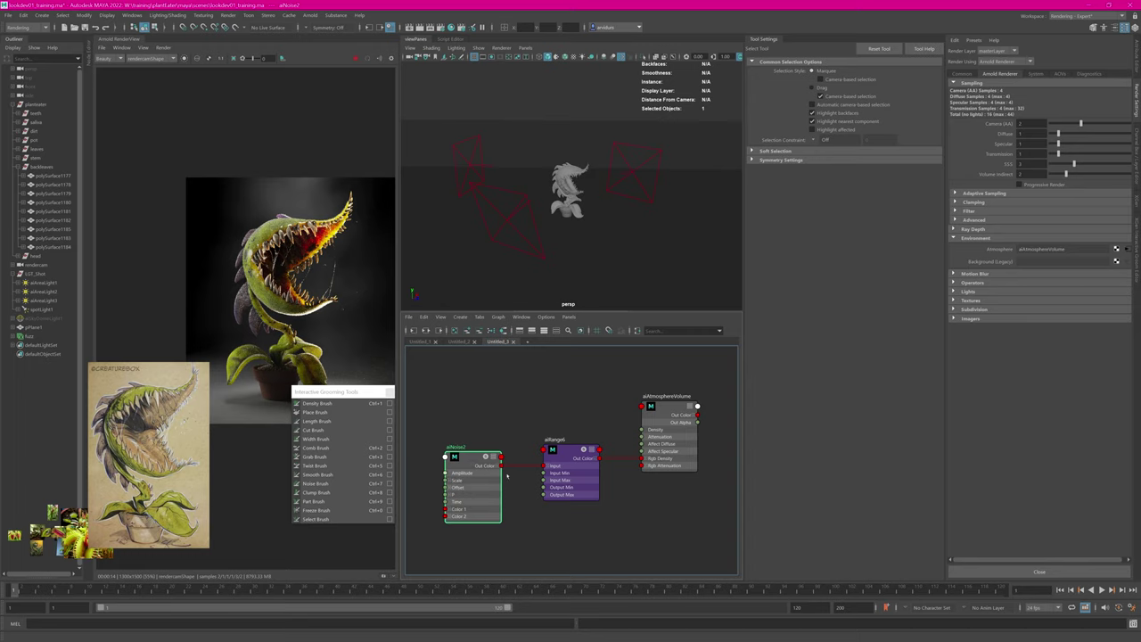
{"action": "double_click", "coordinate": [670, 443]}
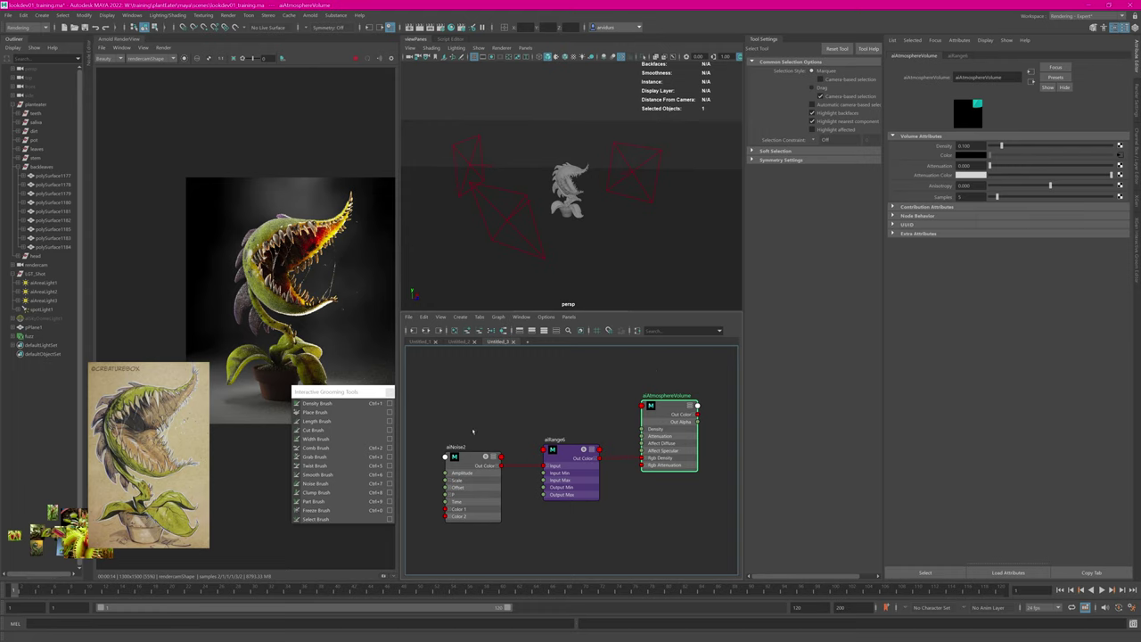
{"action": "left_click", "coordinate": [473, 463]}
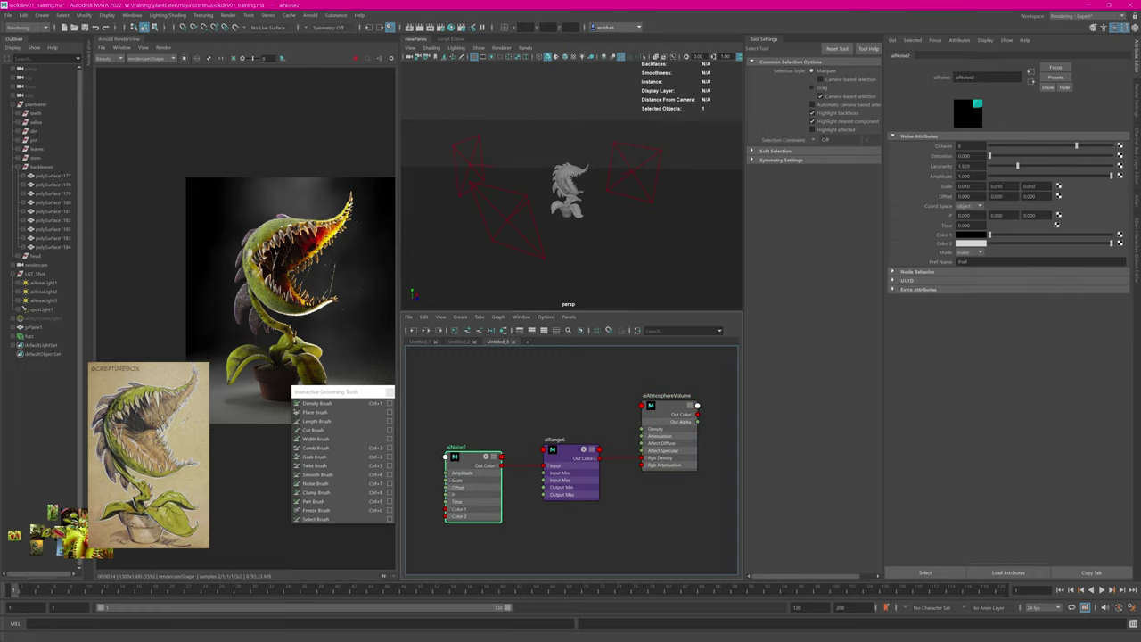
Step: Move the grooming tools and the reference image aside and widen the render view around its post-processing imagers
{"action": "left_click_drag", "start_coordinate": [330, 391], "coordinate": [521, 392]}
{"action": "left_click_drag", "start_coordinate": [162, 371], "coordinate": [91, 358]}
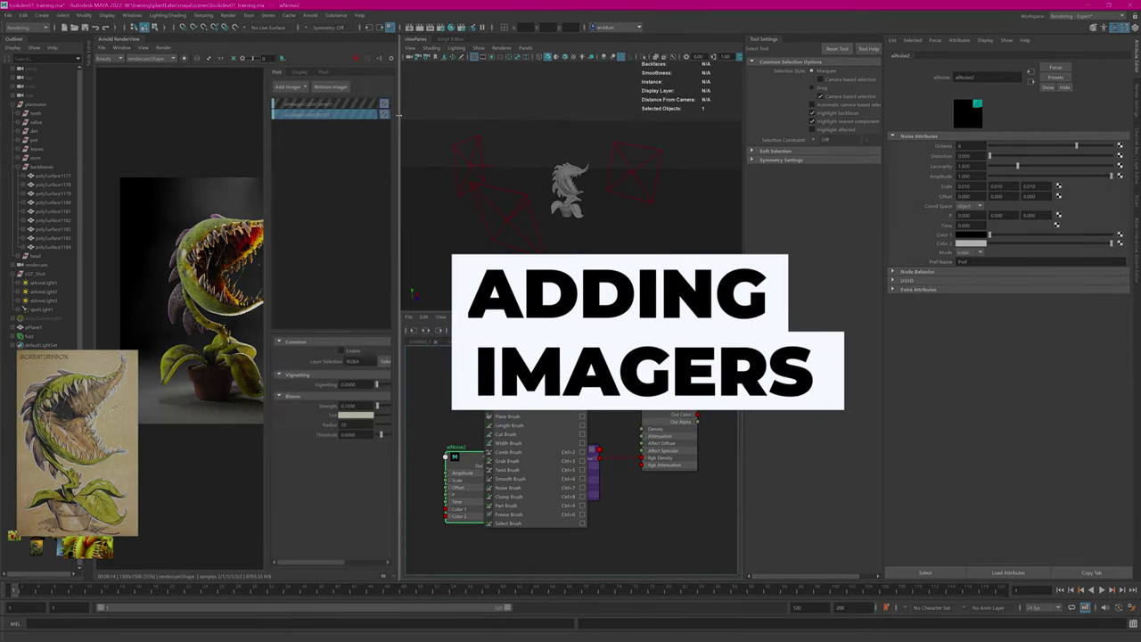
{"action": "left_click_drag", "start_coordinate": [398, 115], "coordinate": [596, 115]}
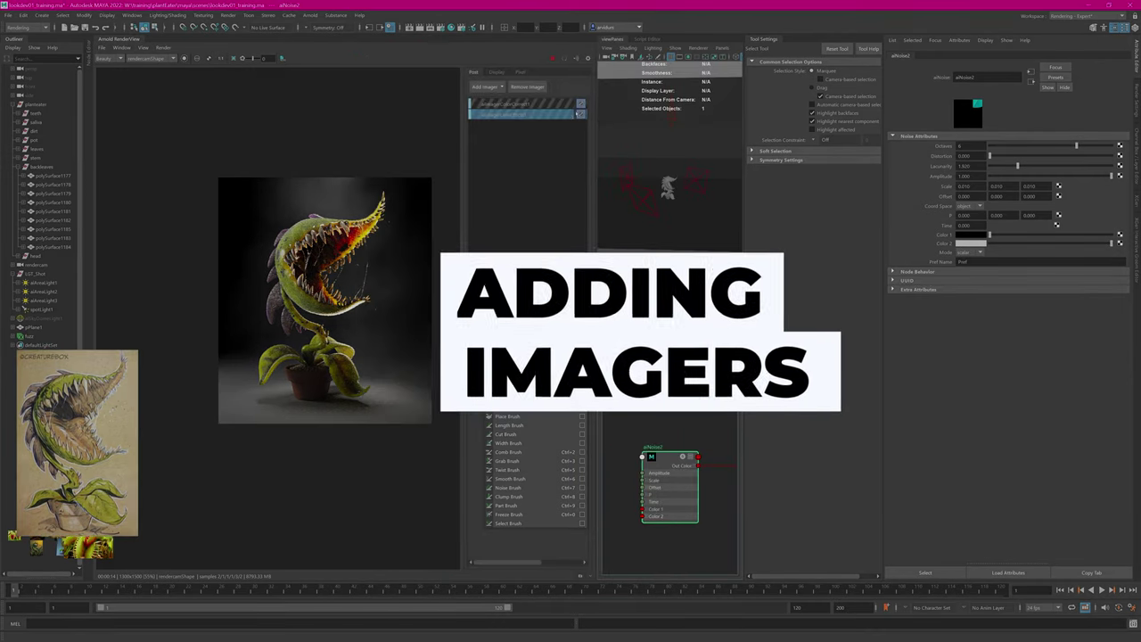
Step: Enable the color correct and lens effects imagers, select the lens effects imager and show the render at actual size
{"action": "left_click", "coordinate": [551, 104]}
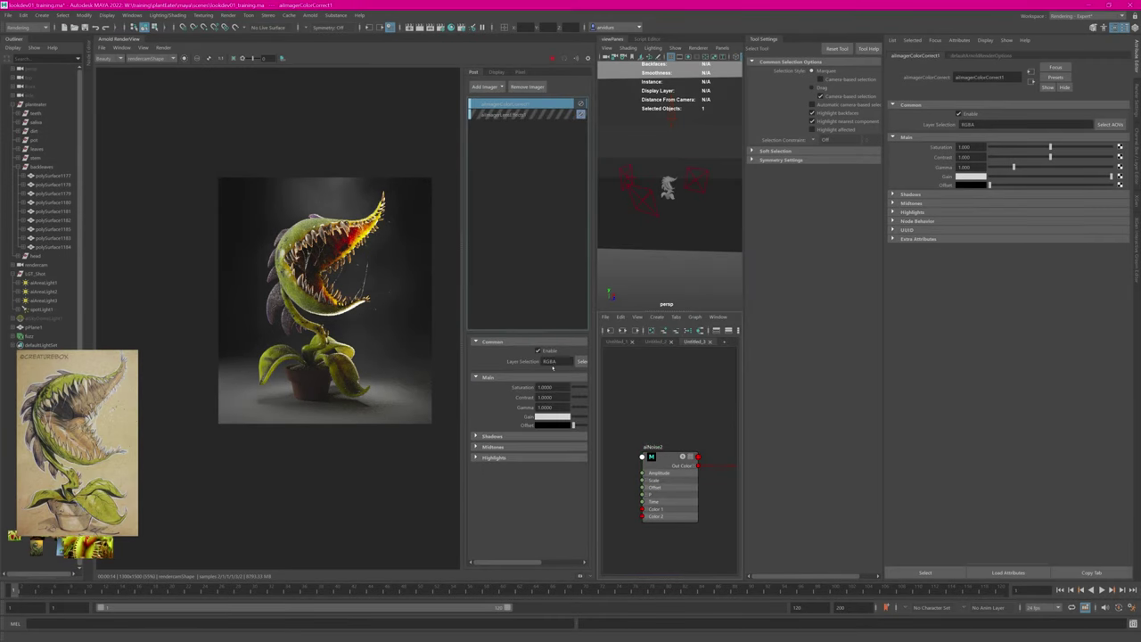
{"action": "left_click", "coordinate": [476, 457]}
{"action": "left_click", "coordinate": [491, 455]}
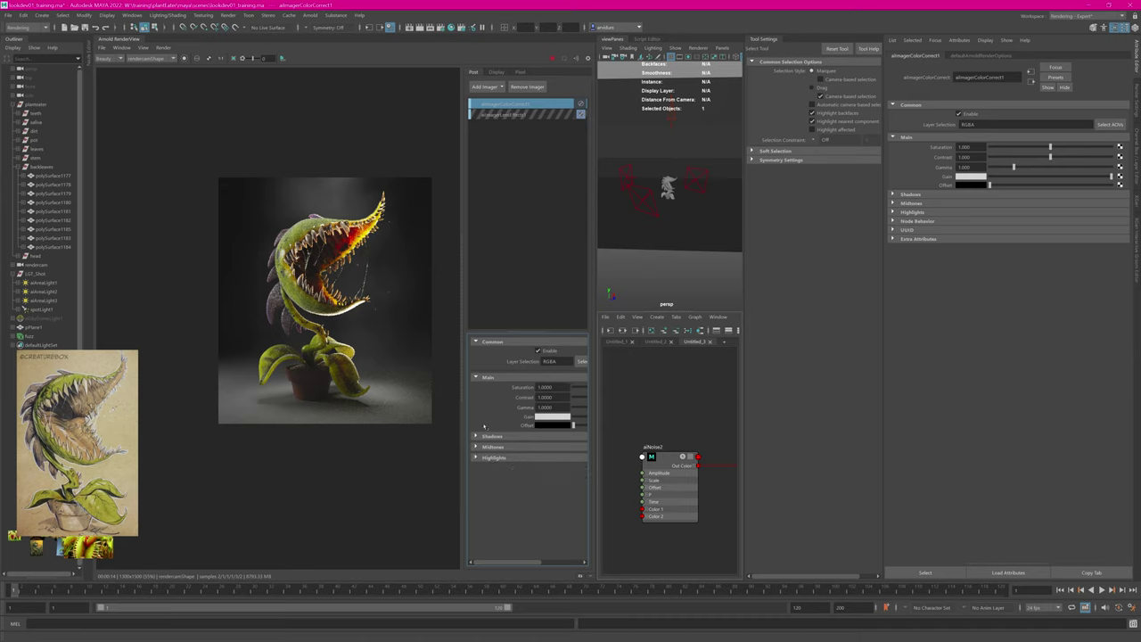
{"action": "left_click", "coordinate": [580, 115]}
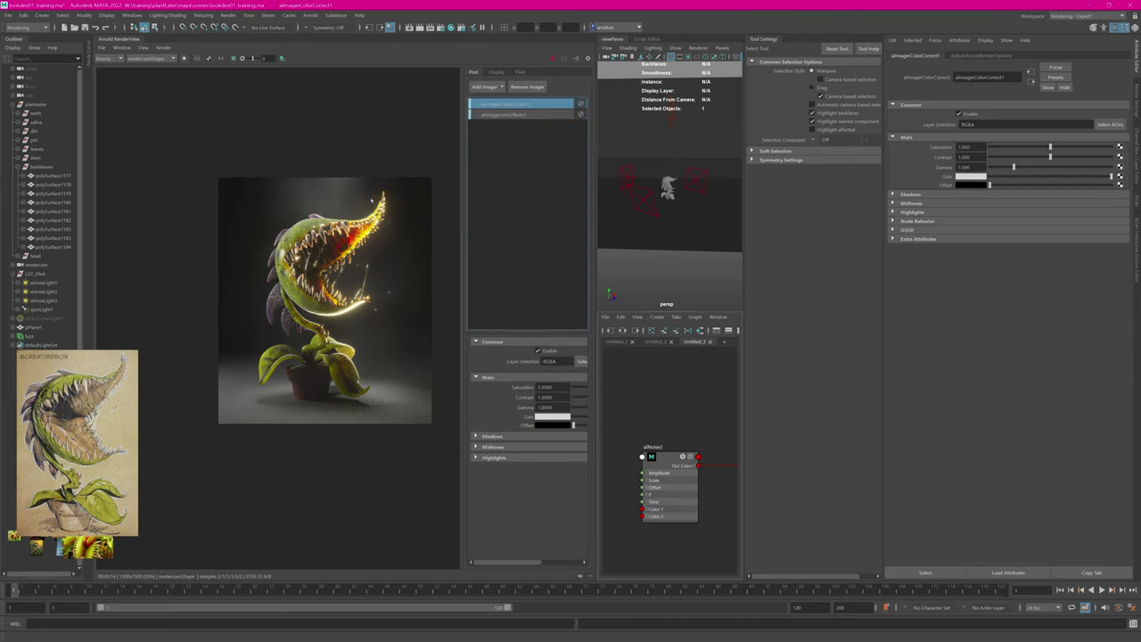
{"action": "left_click", "coordinate": [534, 116]}
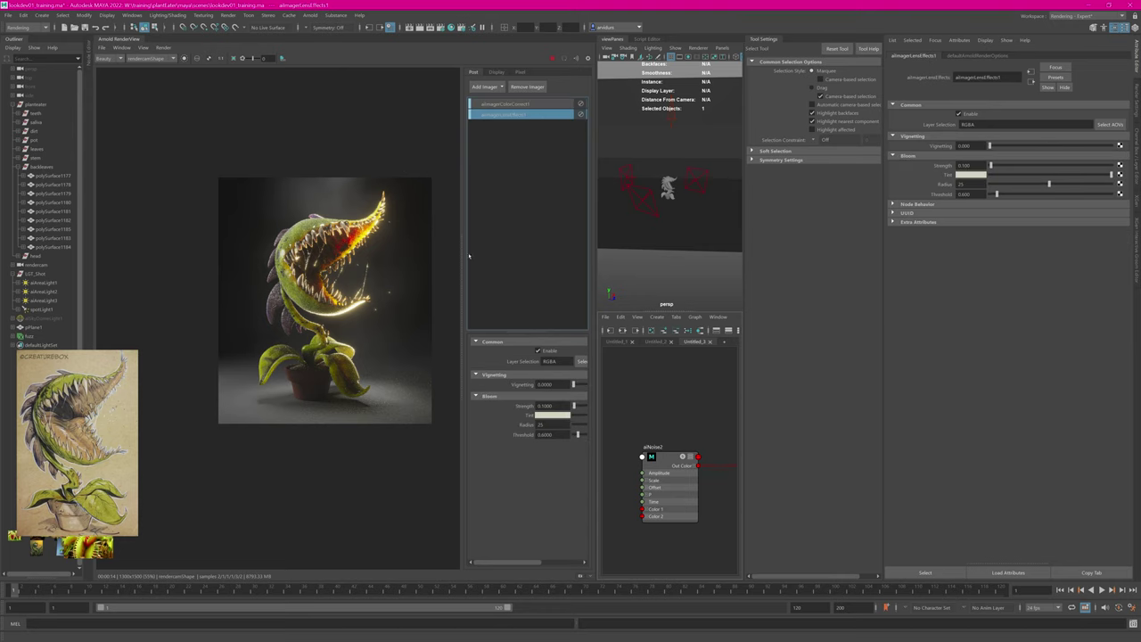
{"action": "left_click_drag", "start_coordinate": [436, 269], "coordinate": [421, 270]}
{"action": "left_click", "coordinate": [221, 58]}
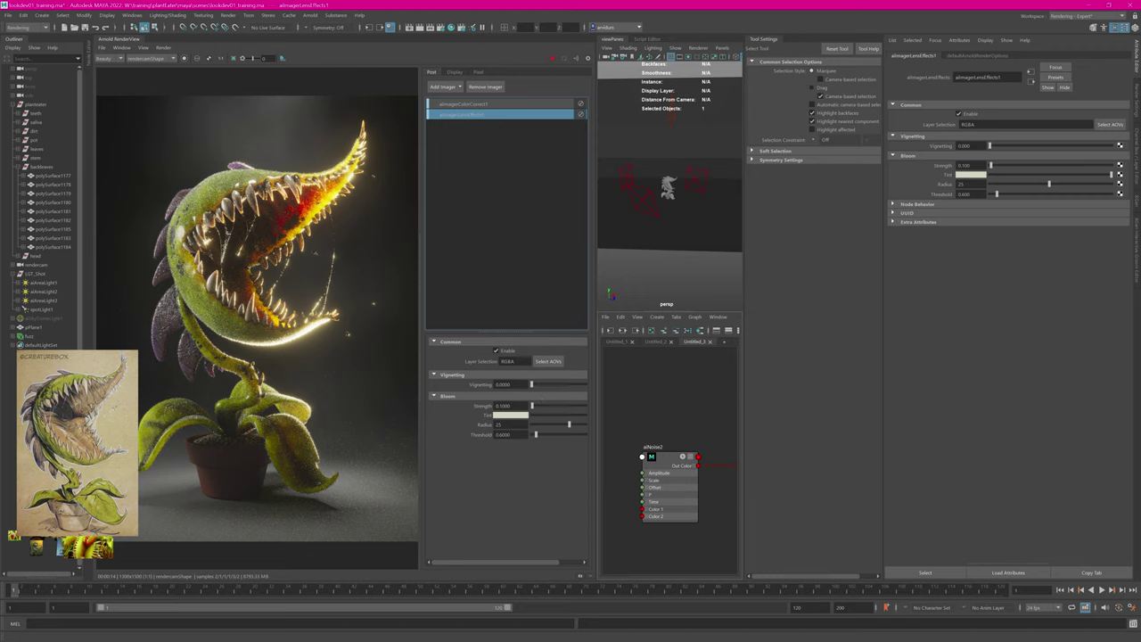
Step: Set the lens effects bloom radius to 50 and its strength to 0.025
{"action": "left_click_drag", "start_coordinate": [511, 426], "coordinate": [456, 422]}
{"action": "type", "text": "10"}
{"action": "key", "text": "Return"}
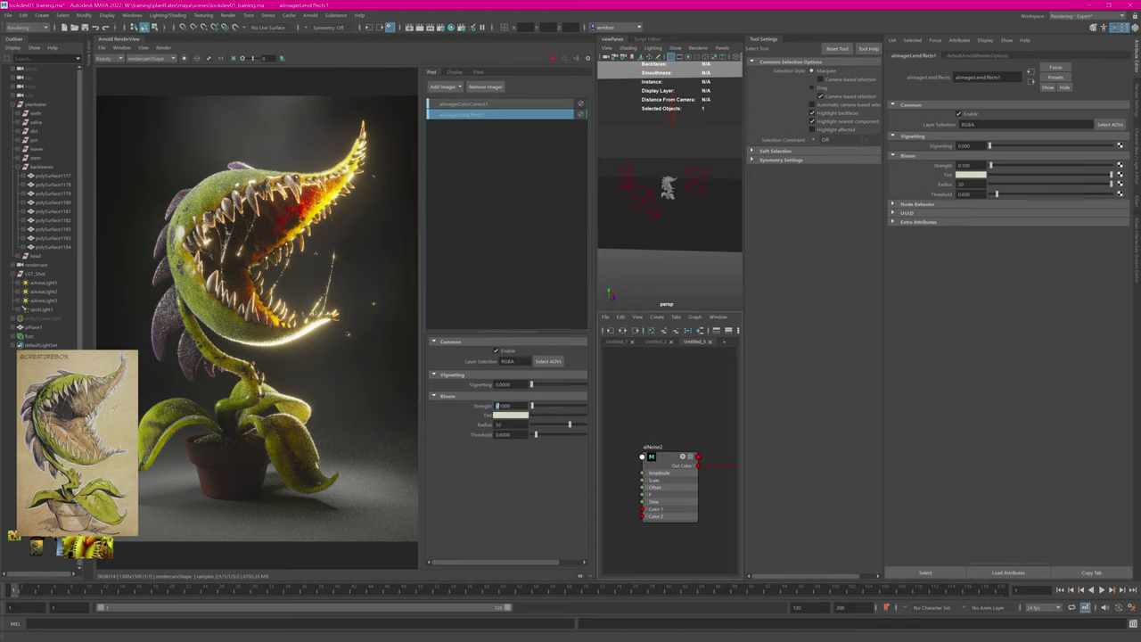
{"action": "type", "text": "0.025"}
{"action": "key", "text": "Return"}
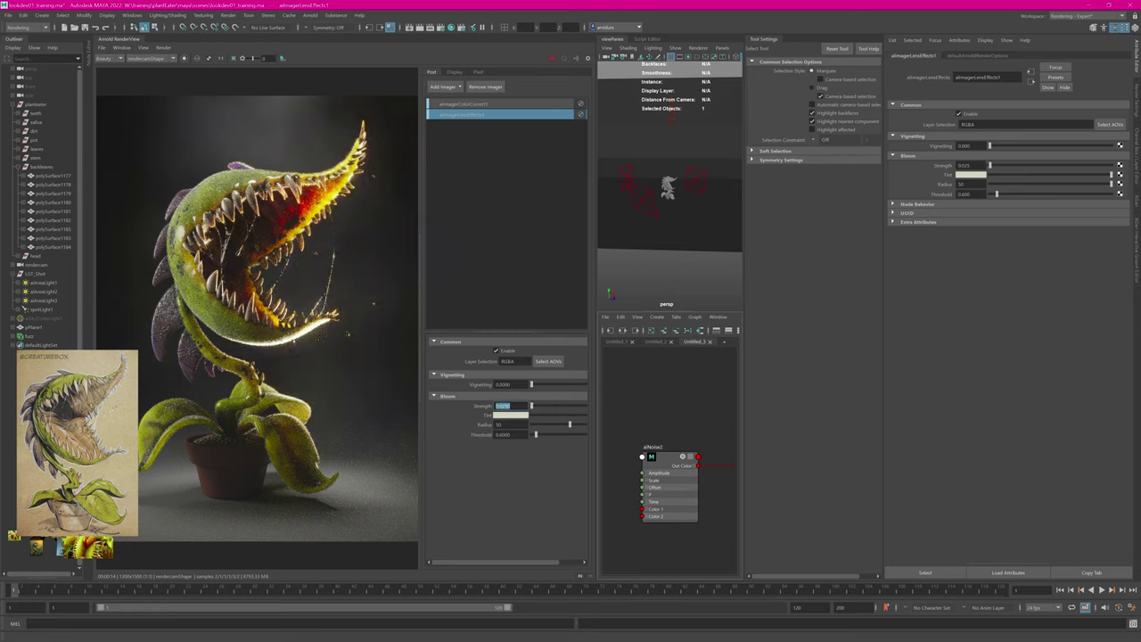
{"action": "left_click", "coordinate": [550, 198]}
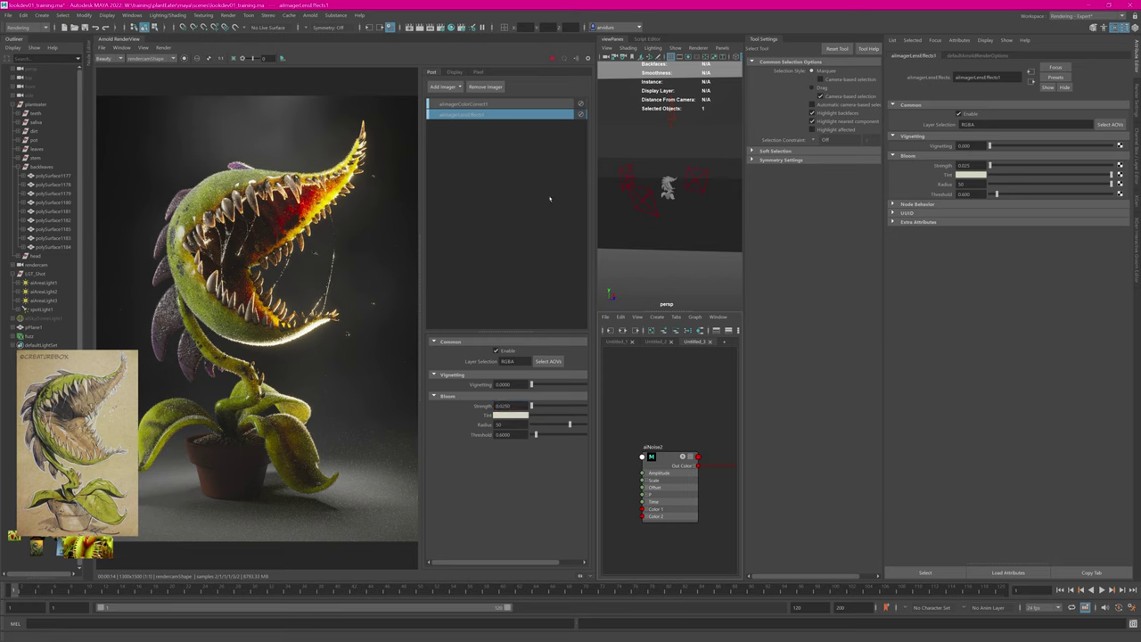
Step: Select the area light in front of the plant's mouth and put away the tool settings and the imager list
{"action": "left_click", "coordinate": [703, 186]}
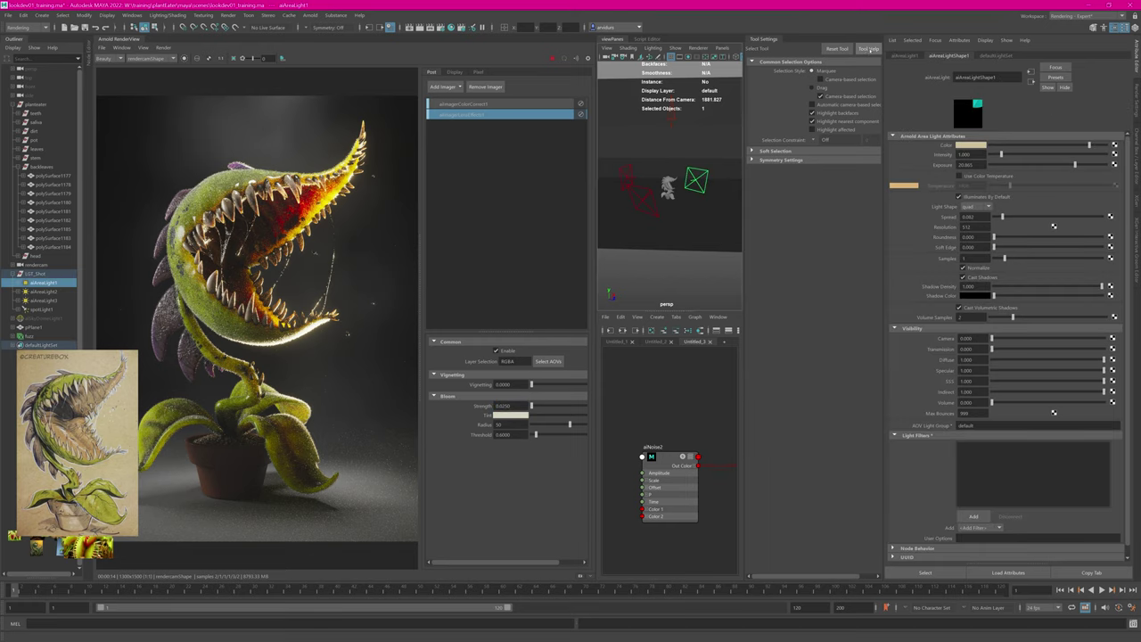
{"action": "double_click", "coordinate": [764, 39]}
{"action": "left_click_drag", "start_coordinate": [701, 165], "coordinate": [514, 183], "text": "alt"}
{"action": "scroll", "coordinate": [667, 181], "scroll_direction": "up", "scroll_amount": 8}
{"action": "left_click", "coordinate": [587, 59]}
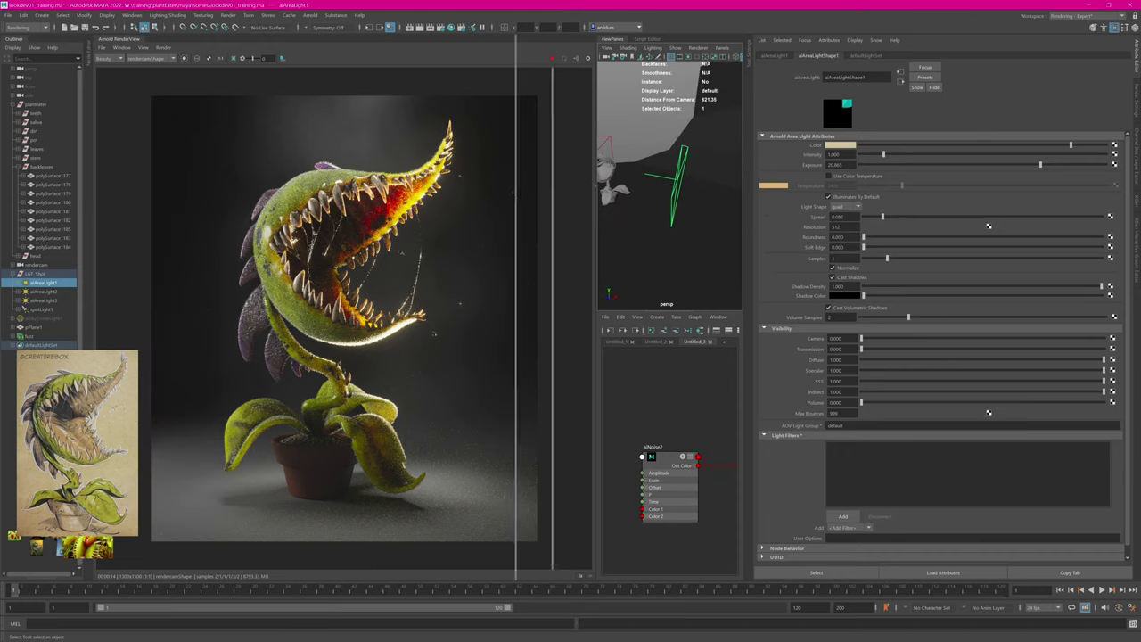
Step: Raise and rotate the selected area light beside the plant and lower its exposure to about 19.7
{"action": "scroll", "coordinate": [628, 182], "scroll_direction": "down", "scroll_amount": 5}
{"action": "left_click_drag", "start_coordinate": [620, 182], "coordinate": [643, 184], "text": "alt"}
{"action": "key", "text": "w"}
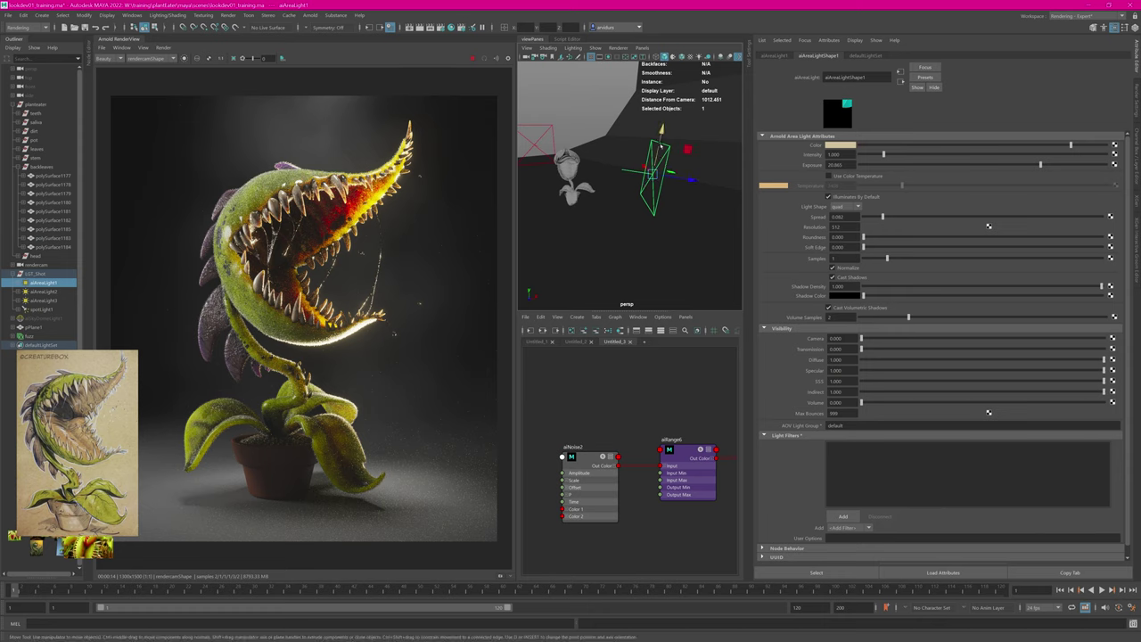
{"action": "left_click_drag", "start_coordinate": [661, 131], "coordinate": [627, 124]}
{"action": "key", "text": "e"}
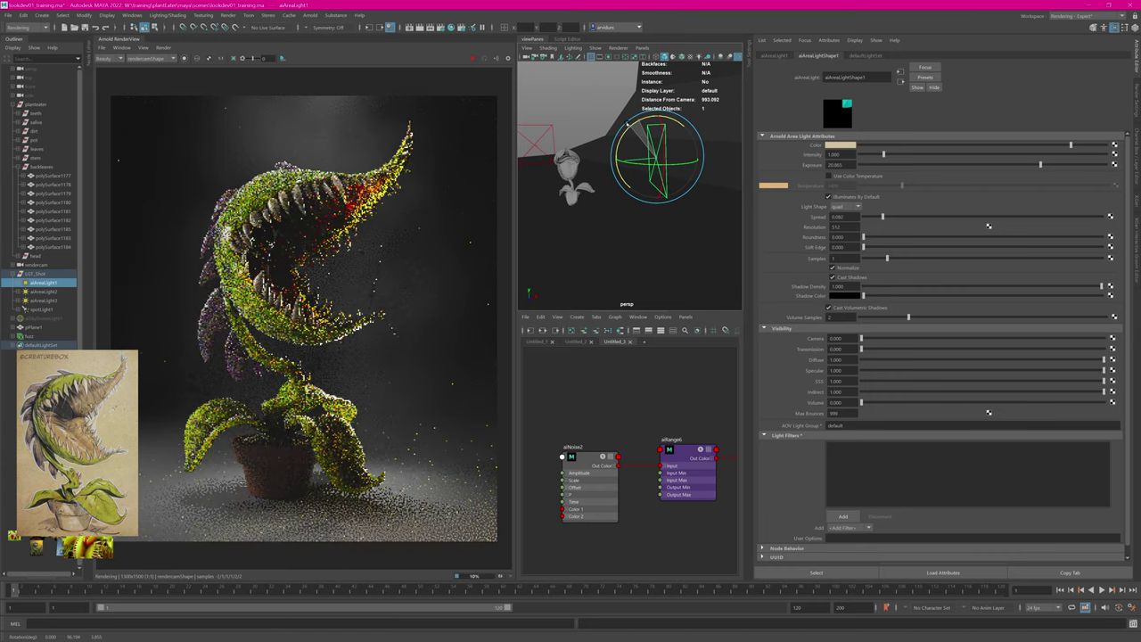
{"action": "key", "text": "w"}
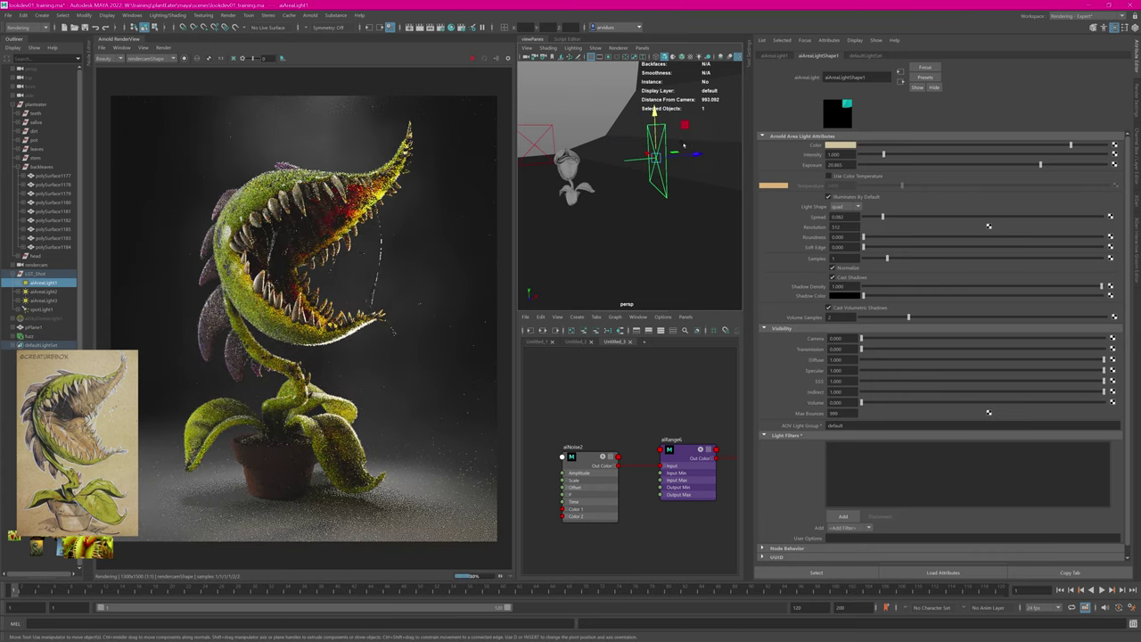
{"action": "left_click_drag", "start_coordinate": [556, 264], "coordinate": [571, 292], "text": "alt"}
{"action": "left_click_drag", "start_coordinate": [680, 180], "coordinate": [687, 155], "text": "alt"}
{"action": "left_click_drag", "start_coordinate": [596, 221], "coordinate": [611, 189], "text": "alt"}
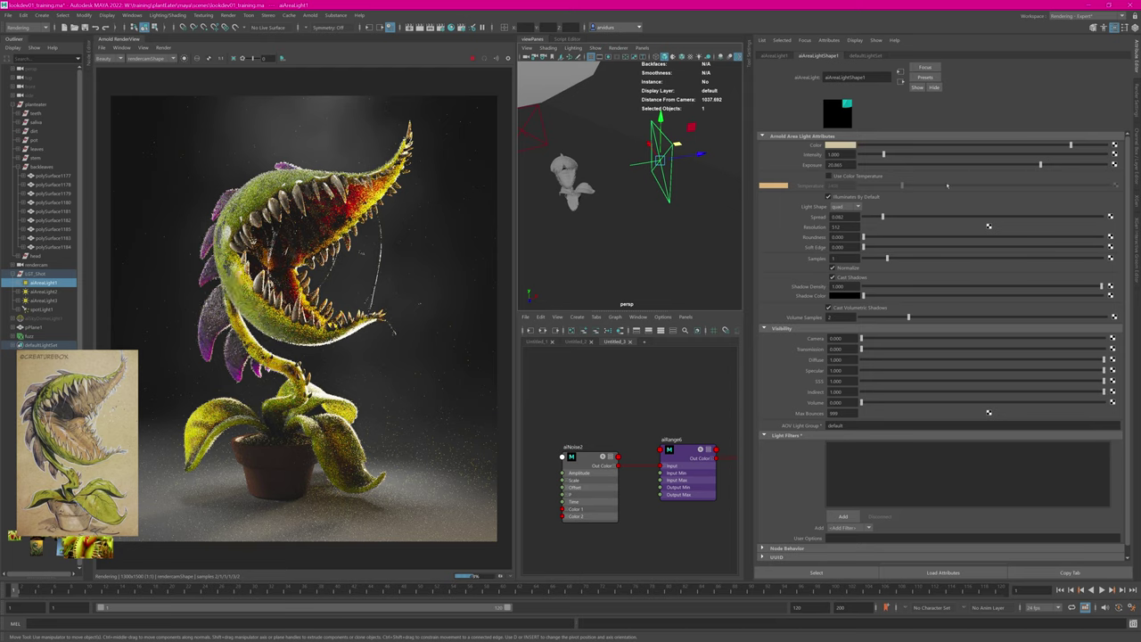
{"action": "left_click_drag", "start_coordinate": [1040, 165], "coordinate": [1032, 164]}
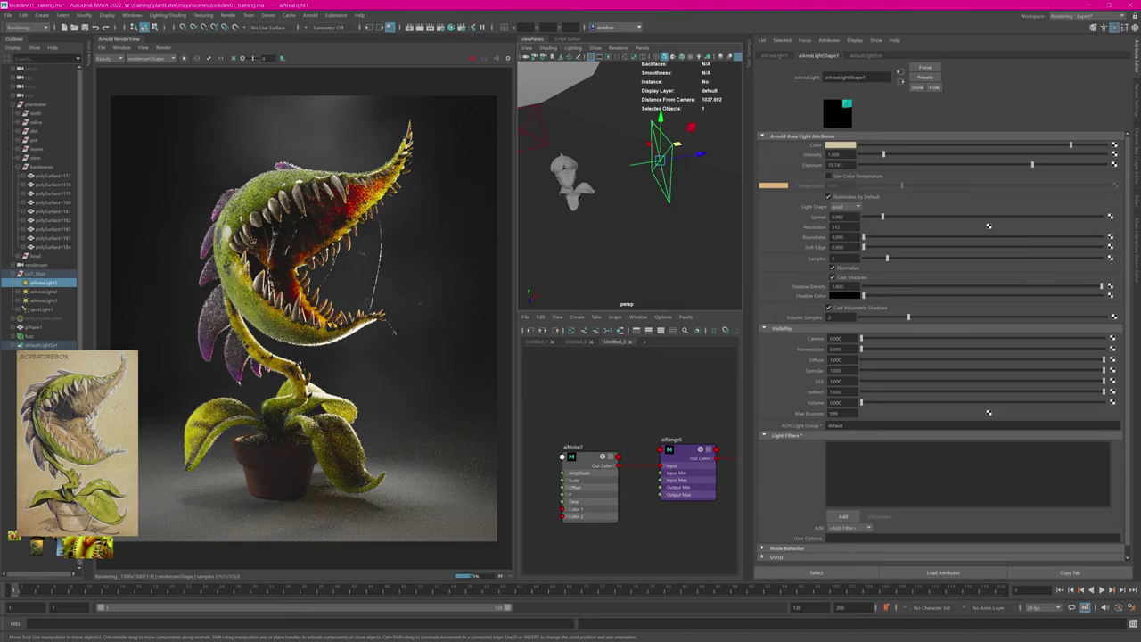
Step: Graph the material of the plant's back leaves and show the subsurface settings of its standard surface shader
{"action": "left_click", "coordinate": [234, 374]}
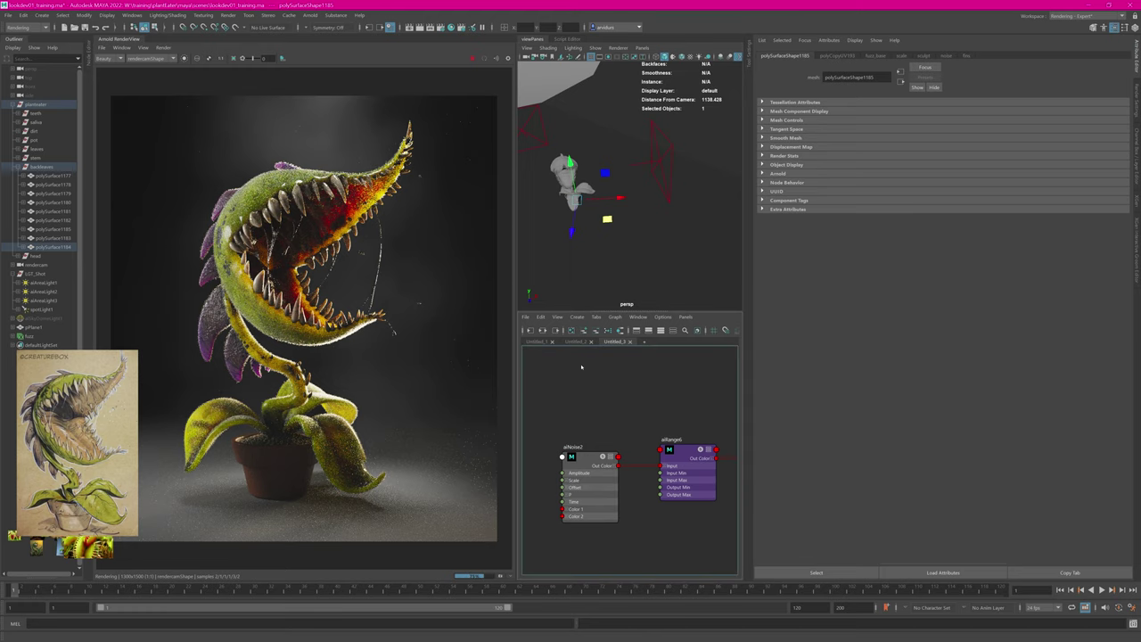
{"action": "right_click_drag", "start_coordinate": [581, 367], "coordinate": [584, 390]}
{"action": "left_click", "coordinate": [670, 419]}
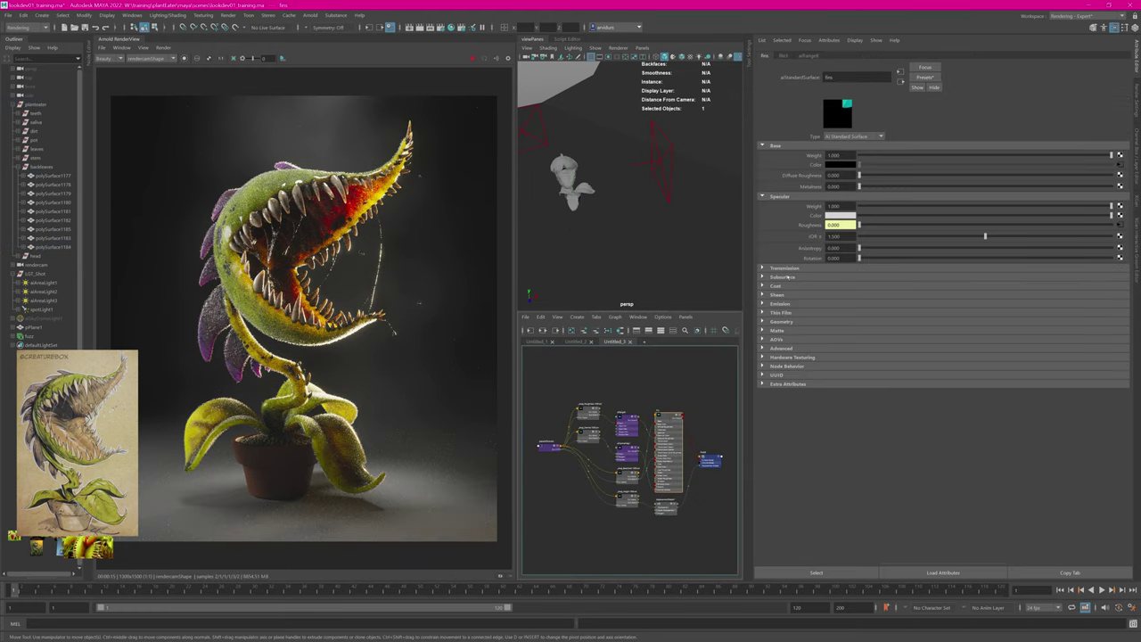
{"action": "left_click", "coordinate": [783, 277]}
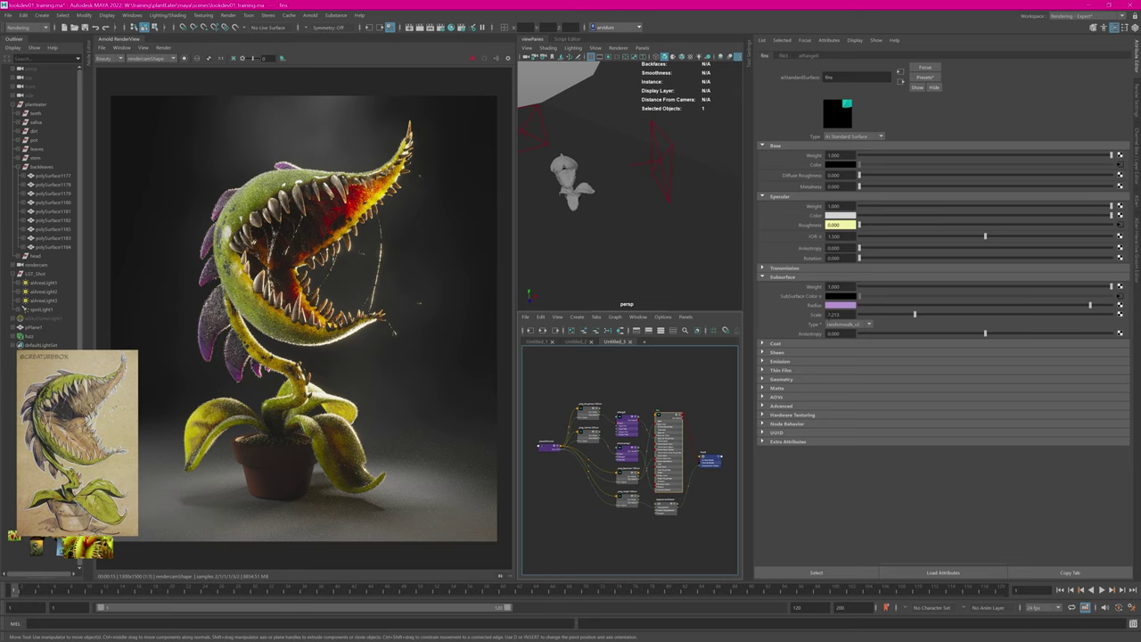
Step: Set the back leaf shader's subsurface scale to about 2.44 and desaturate its radius color to a pale lavender
{"action": "left_click", "coordinate": [899, 313]}
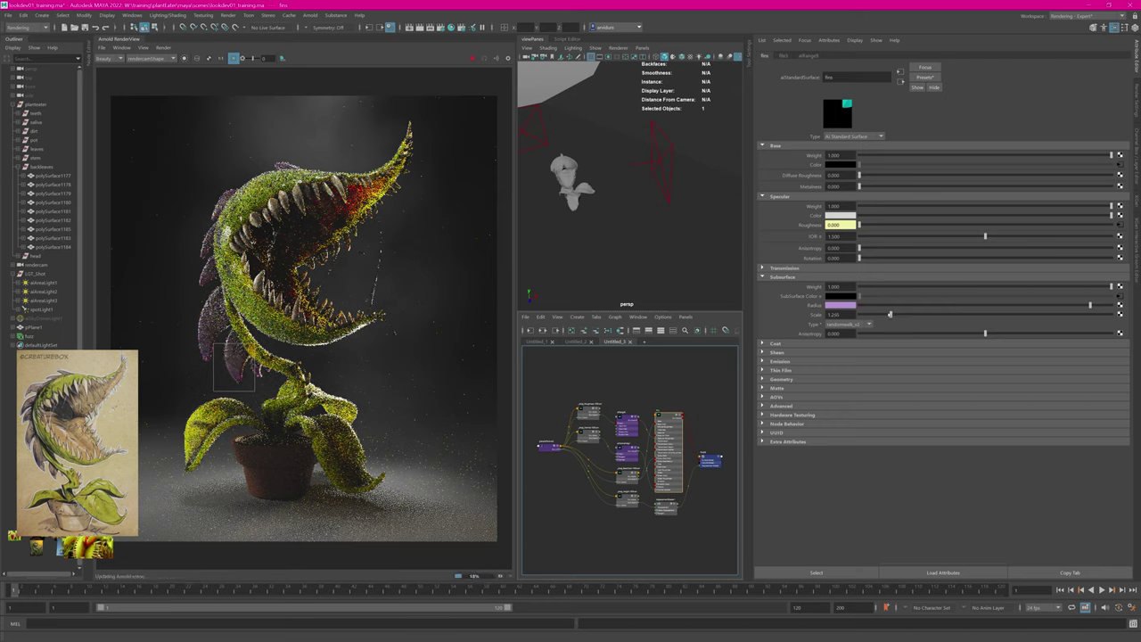
{"action": "left_click", "coordinate": [1021, 313]}
{"action": "left_click", "coordinate": [922, 314]}
{"action": "left_click_drag", "start_coordinate": [922, 314], "coordinate": [914, 314]}
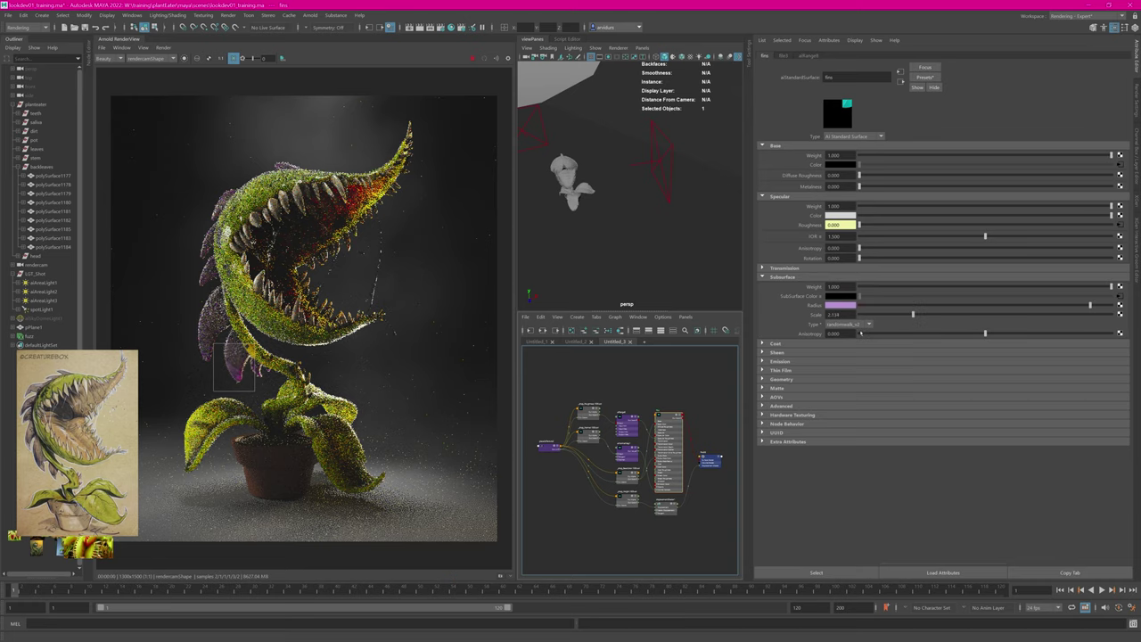
{"action": "left_click", "coordinate": [845, 307]}
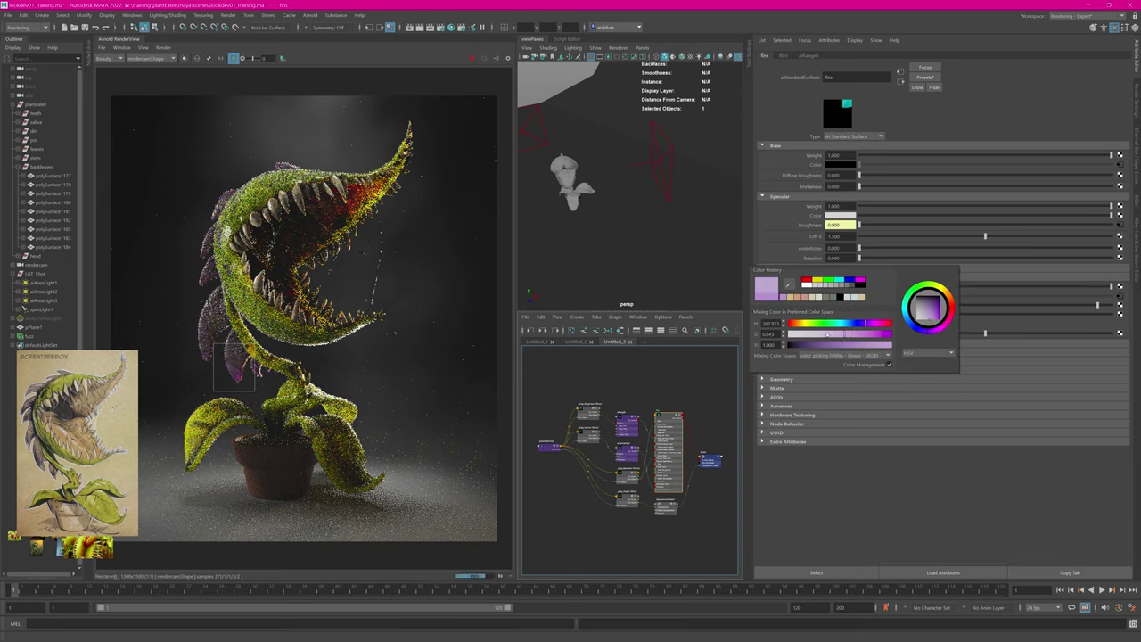
{"action": "left_click_drag", "start_coordinate": [828, 335], "coordinate": [818, 334]}
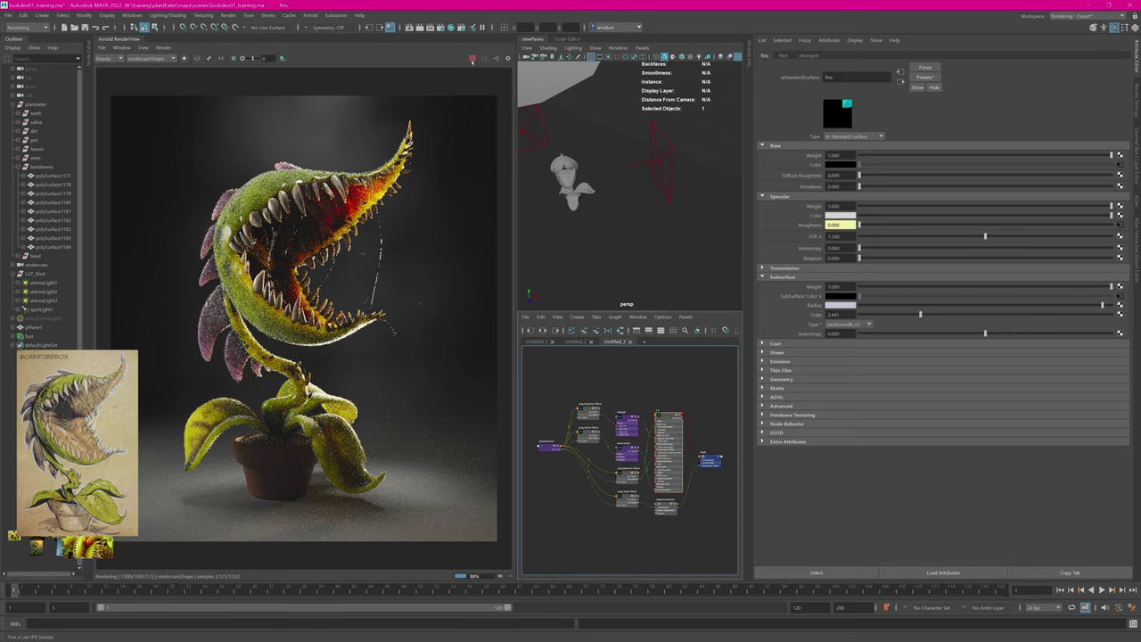
Step: Raise the Arnold sampling to 6 camera (AA), 2 diffuse, 2 specular and 4 SSS samples
{"action": "left_click", "coordinate": [1136, 103]}
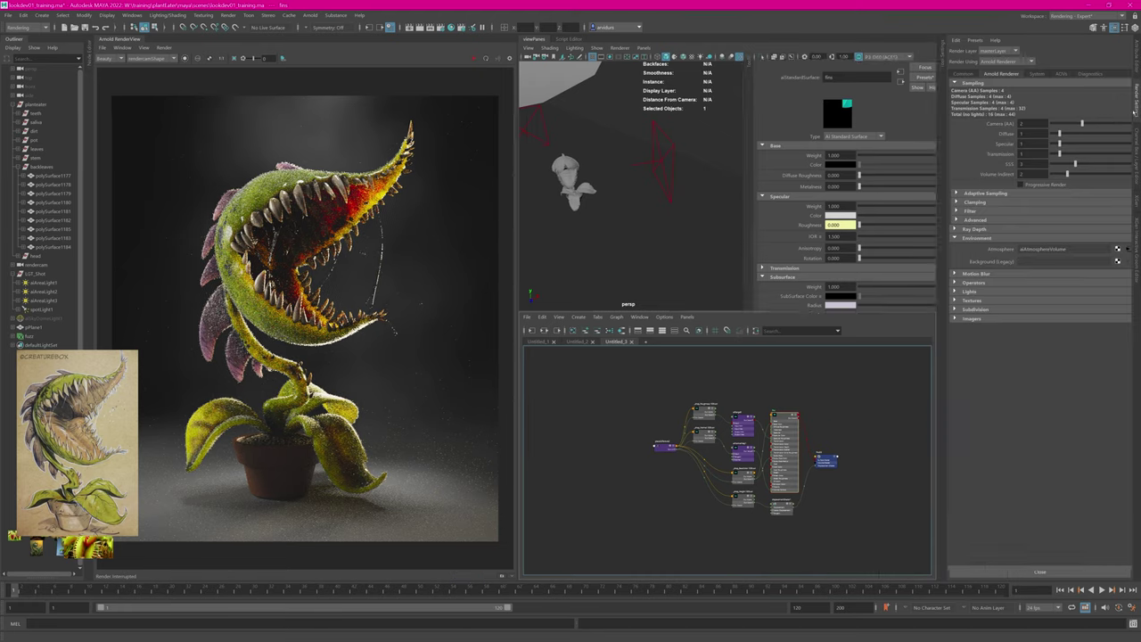
{"action": "double_click", "coordinate": [1030, 123]}
{"action": "type", "text": "6"}
{"action": "double_click", "coordinate": [1030, 164]}
{"action": "type", "text": "4"}
{"action": "key", "text": "Return"}
Step: Re-render the plant in the Arnold render view with the higher sampling
{"action": "left_click", "coordinate": [163, 47]}
{"action": "left_click", "coordinate": [197, 100]}
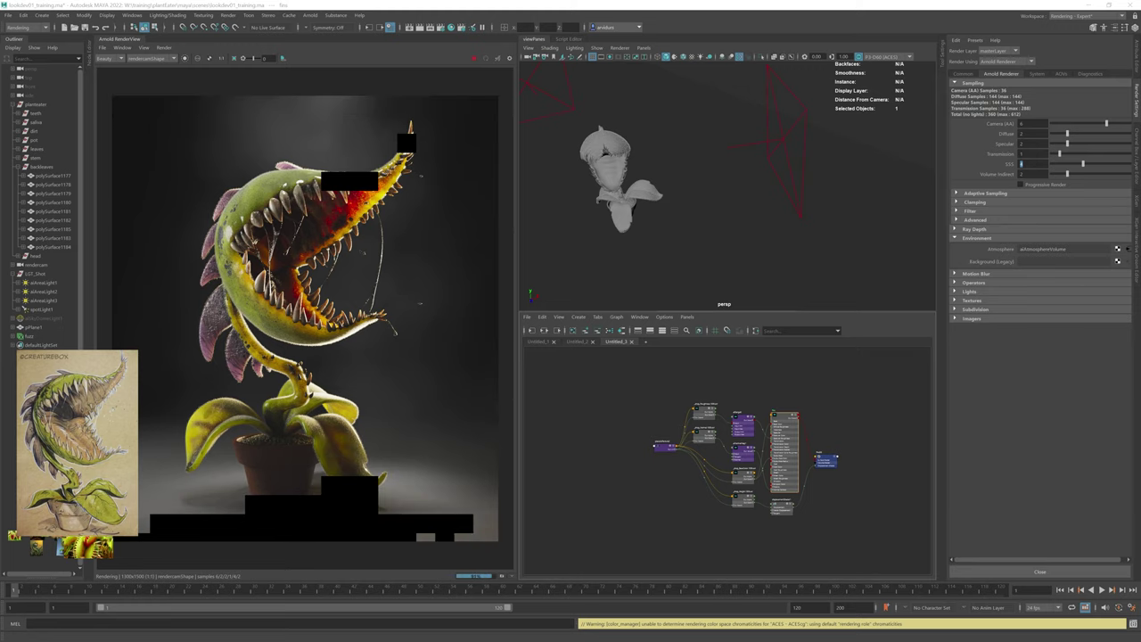
{"action": "left_click", "coordinate": [502, 576]}
{"action": "left_click", "coordinate": [502, 576]}
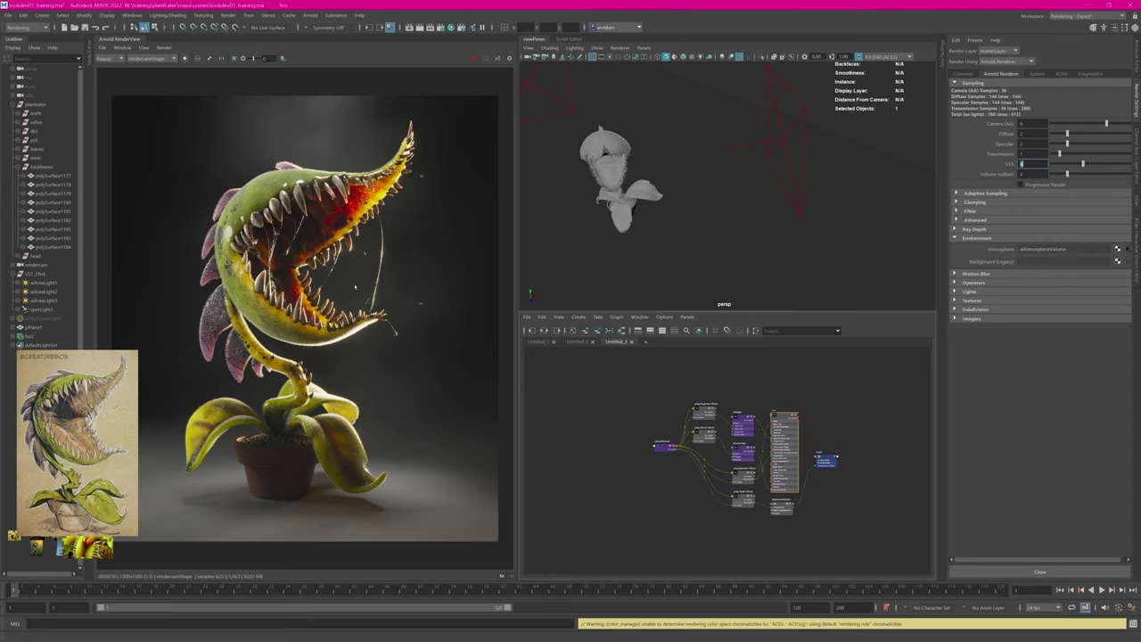
Step: Examine the finished render's mouth, leaves and pot up close and return it to actual size
{"action": "scroll", "coordinate": [280, 412], "scroll_direction": "up", "scroll_amount": 2}
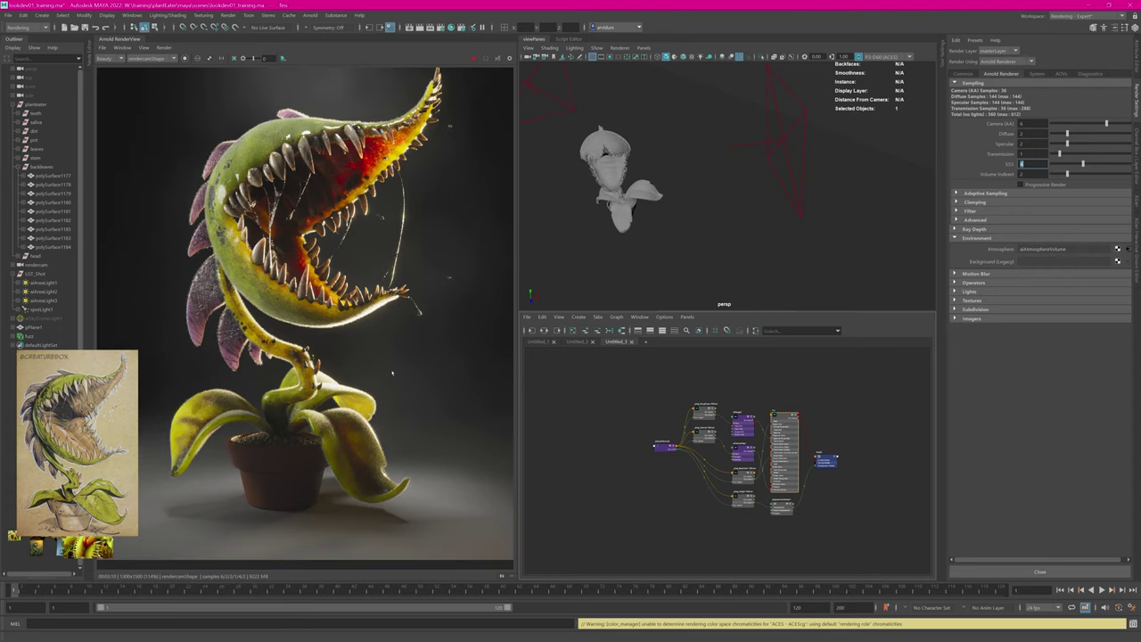
{"action": "middle_click_drag", "start_coordinate": [351, 422], "coordinate": [399, 432]}
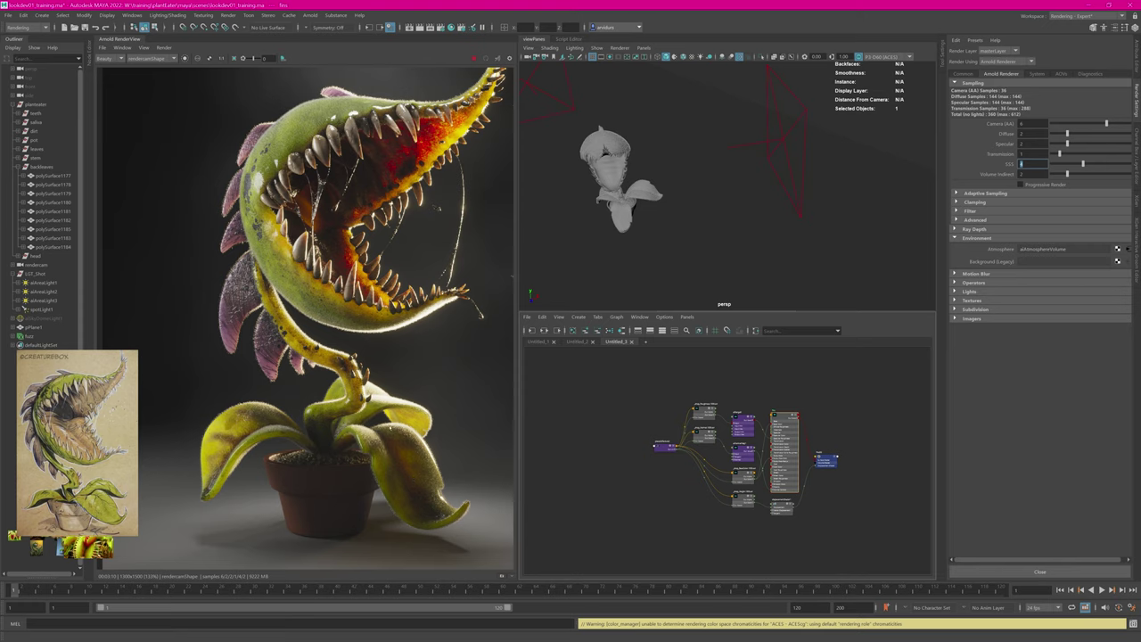
{"action": "scroll", "coordinate": [305, 317], "scroll_direction": "up", "scroll_amount": 2}
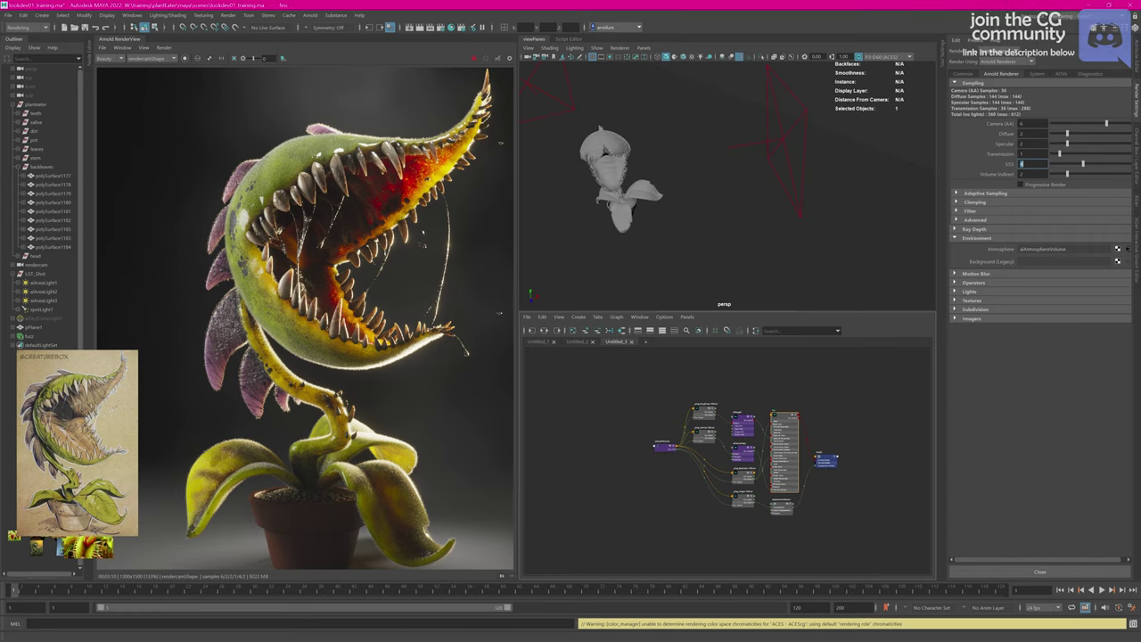
{"action": "middle_click_drag", "start_coordinate": [339, 318], "coordinate": [304, 315]}
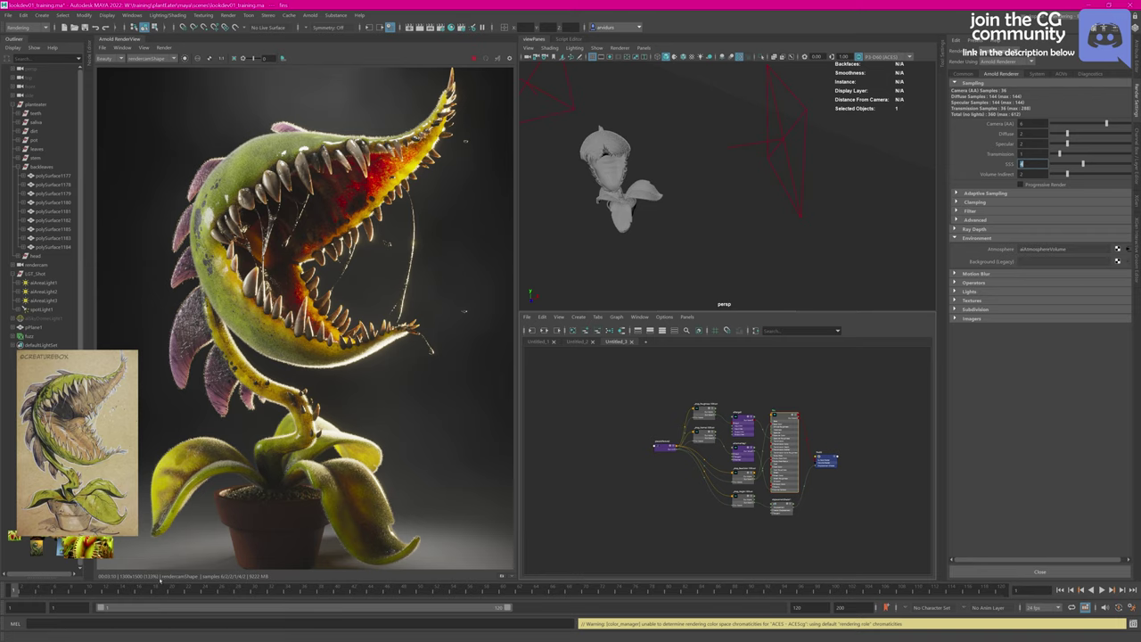
{"action": "left_click", "coordinate": [222, 59]}
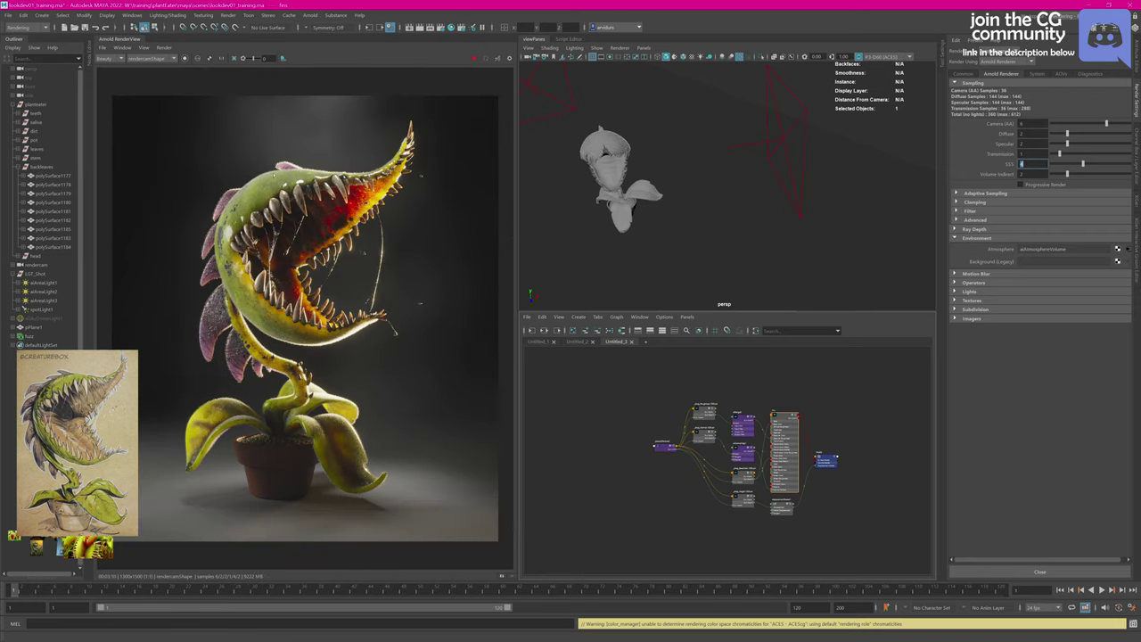